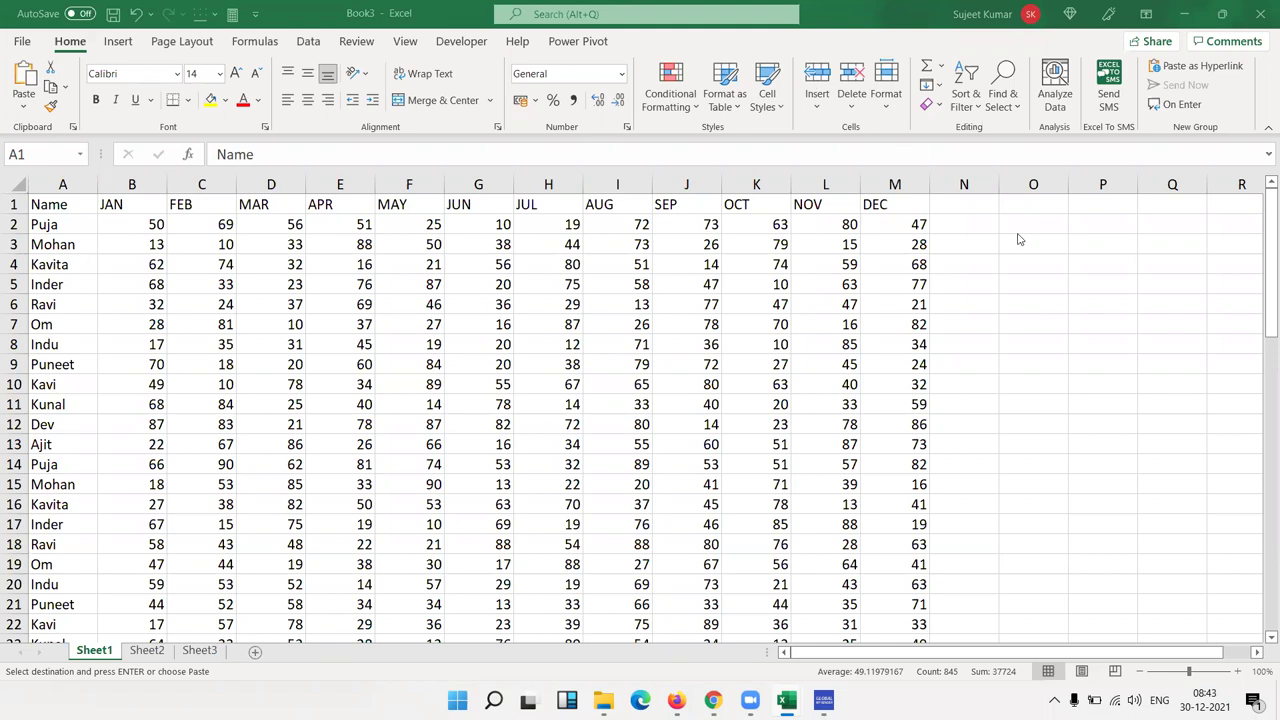
Paste the monthly sales data into Sheet1
key(ctrl+v)
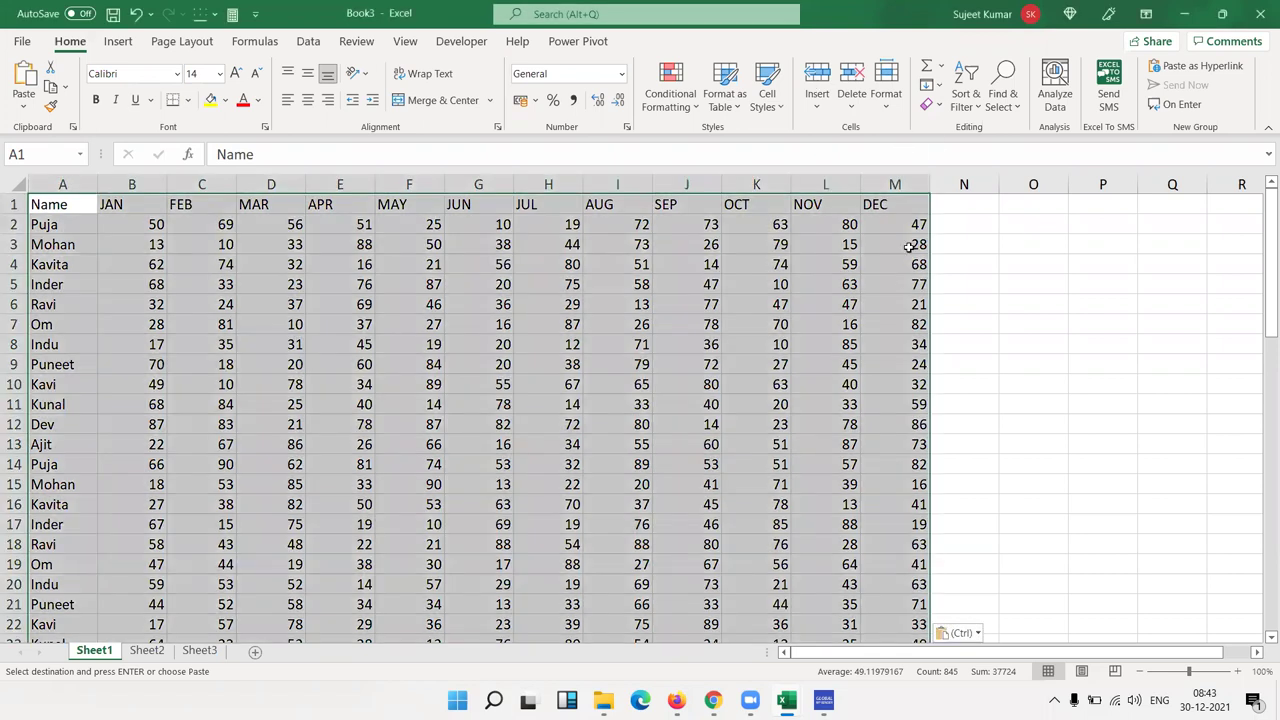
click(63, 204)
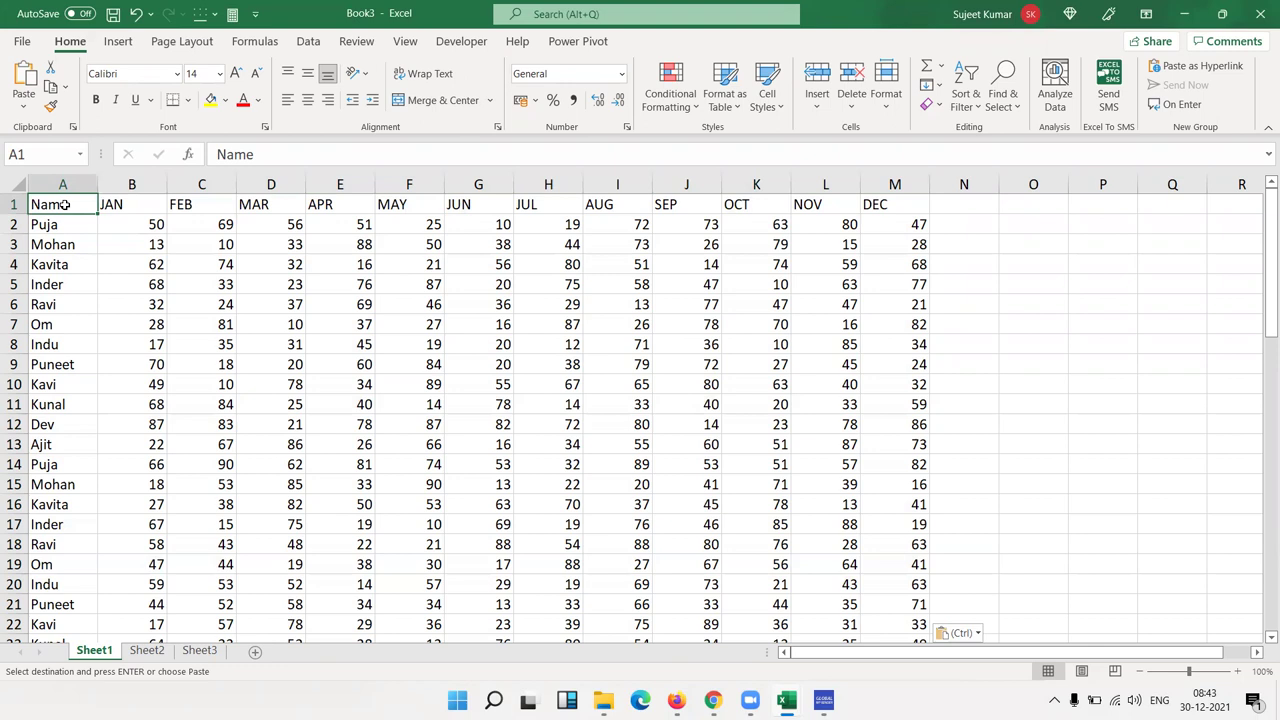
scroll(63, 204, down, 14)
scroll(63, 204, up, 8)
scroll(63, 204, up, 6)
Copy the Name and JAN columns (A1:B65) onto Sheet2 at A1
key(ctrl+shift+Right)
click(63, 204)
key(shift+Right)
key(ctrl+shift+Down)
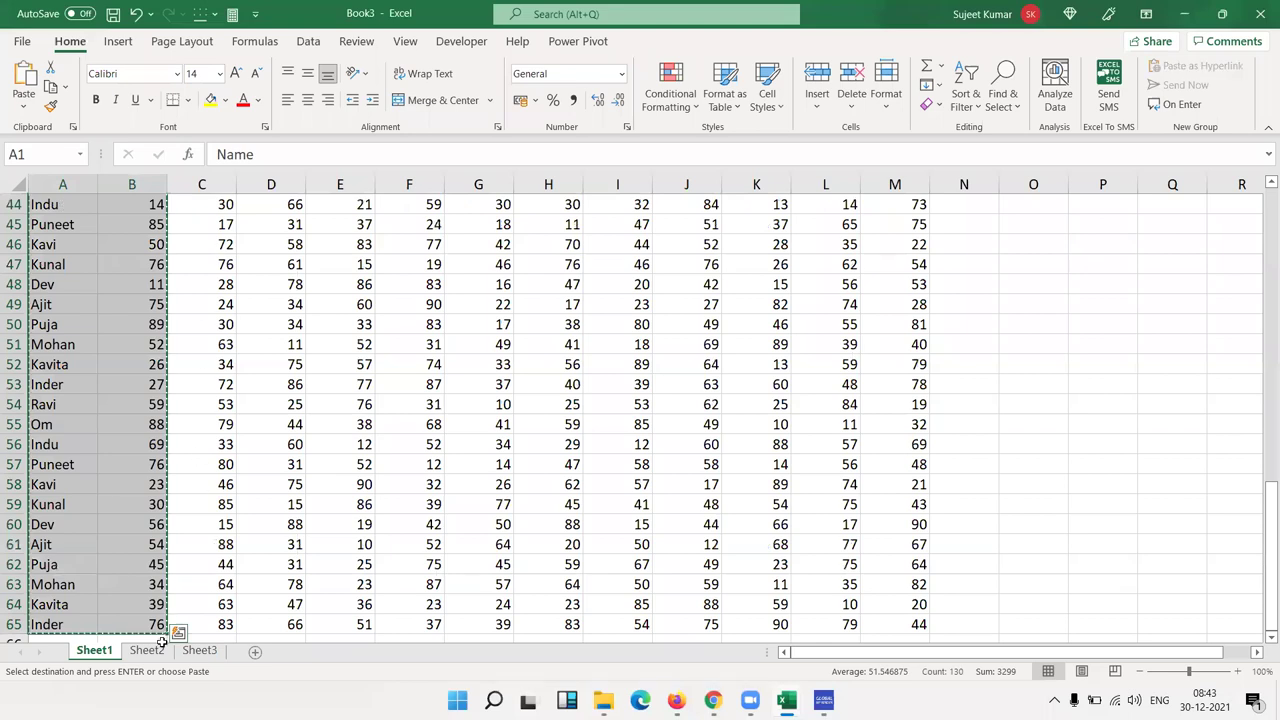
click(157, 646)
key(ctrl+v)
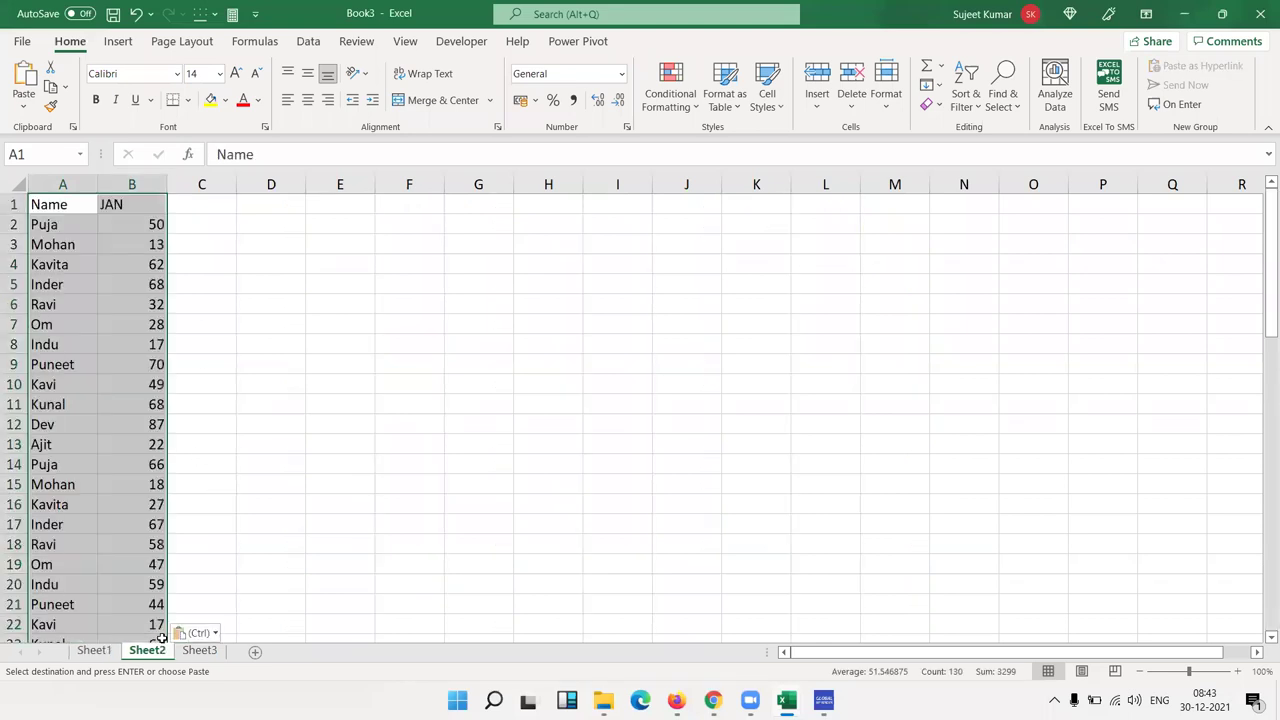
Create a pivot table on a new sheet with Name in Rows and Sum of JAN in Values
click(118, 41)
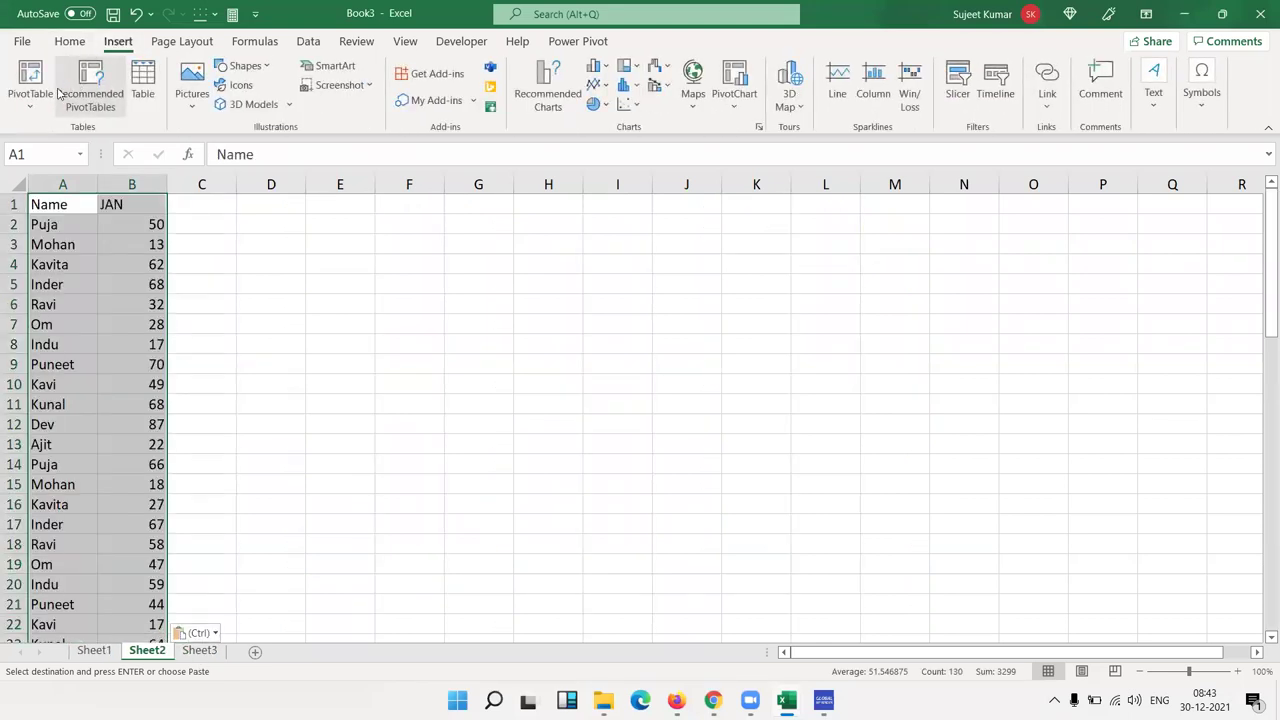
click(28, 82)
click(840, 426)
drag(1030, 281, 1038, 588)
drag(1023, 297, 1184, 586)
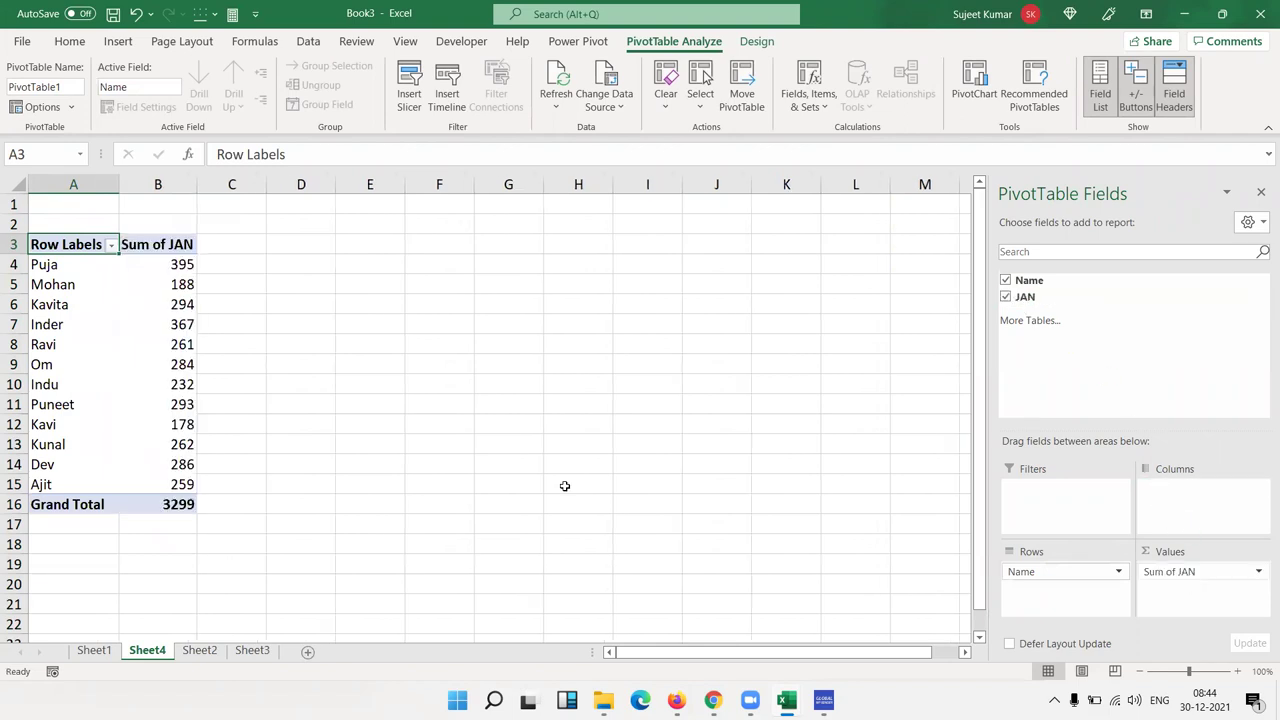
Add JAN to Values a second time as Sum of JAN2
mouse_move(83, 270)
mouse_down()
mouse_move(166, 370)
mouse_move(162, 484)
mouse_up()
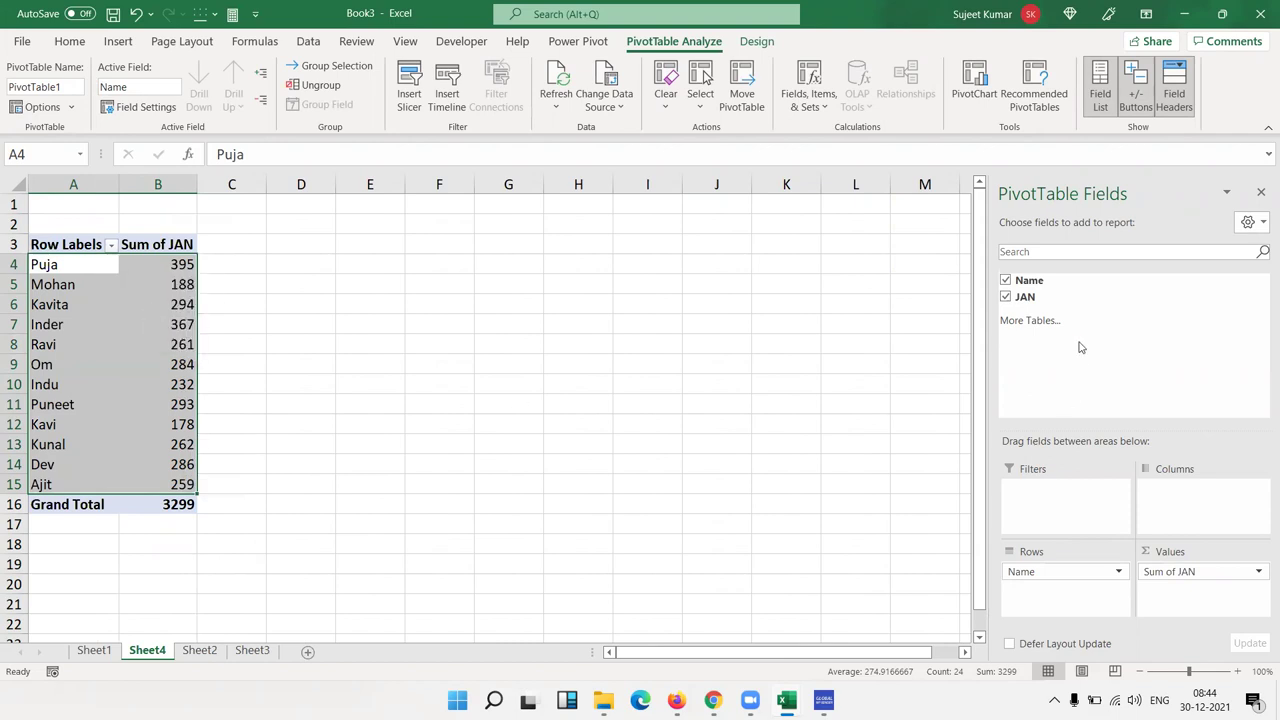
mouse_move(1037, 297)
mouse_down()
mouse_move(1214, 430)
mouse_move(1160, 592)
mouse_up()
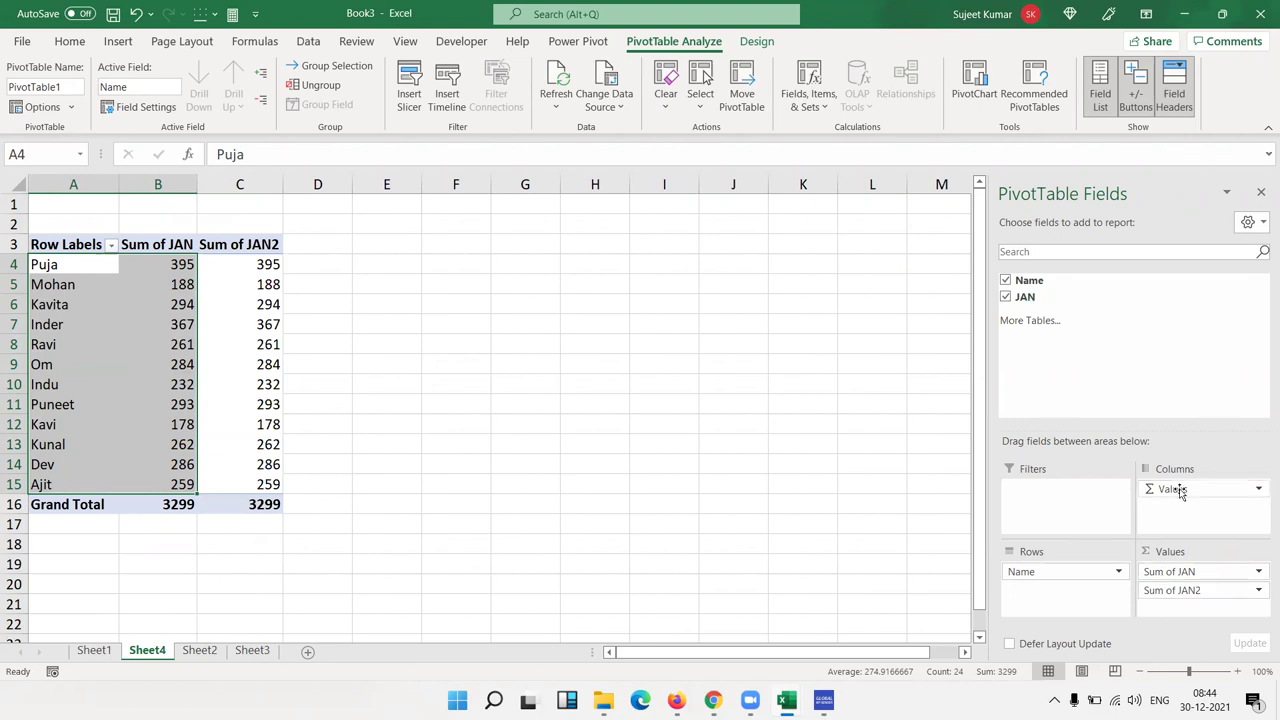
mouse_move(1180, 490)
mouse_down()
mouse_move(1067, 583)
mouse_move(1140, 502)
mouse_up()
drag(258, 280, 258, 384)
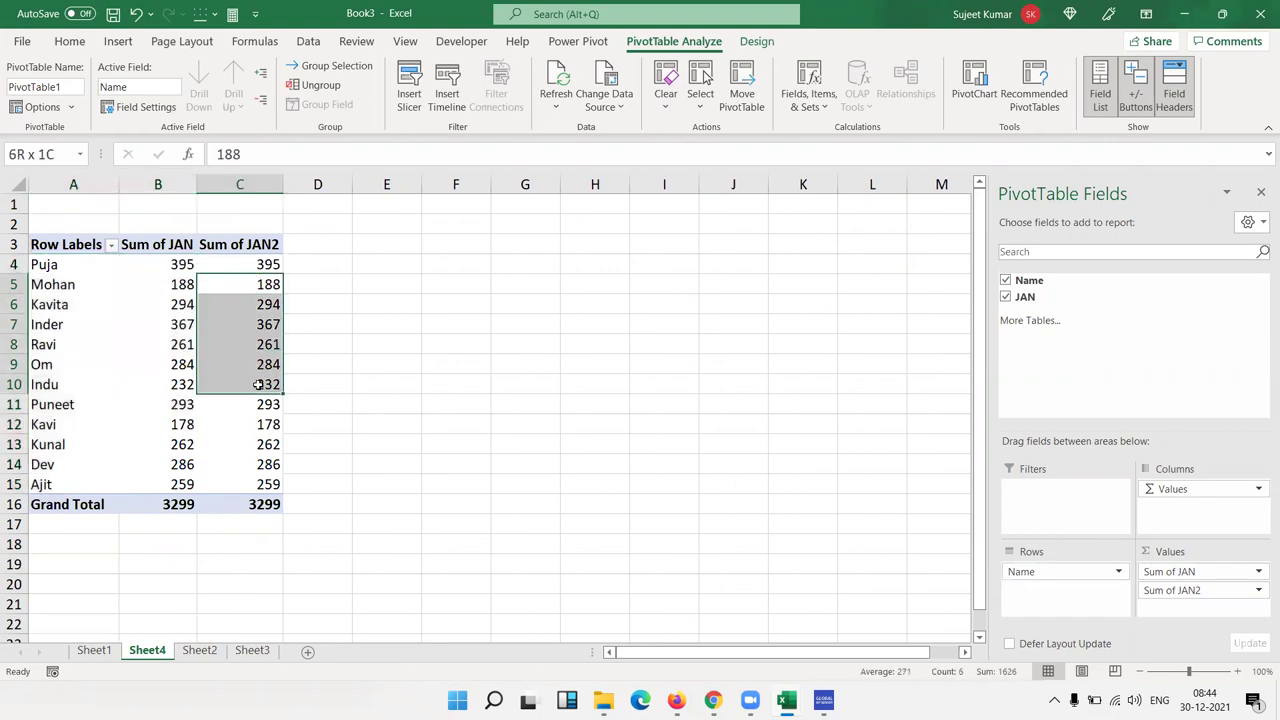
Open the Value Field Settings for Sum of JAN2
click(1260, 594)
click(1190, 571)
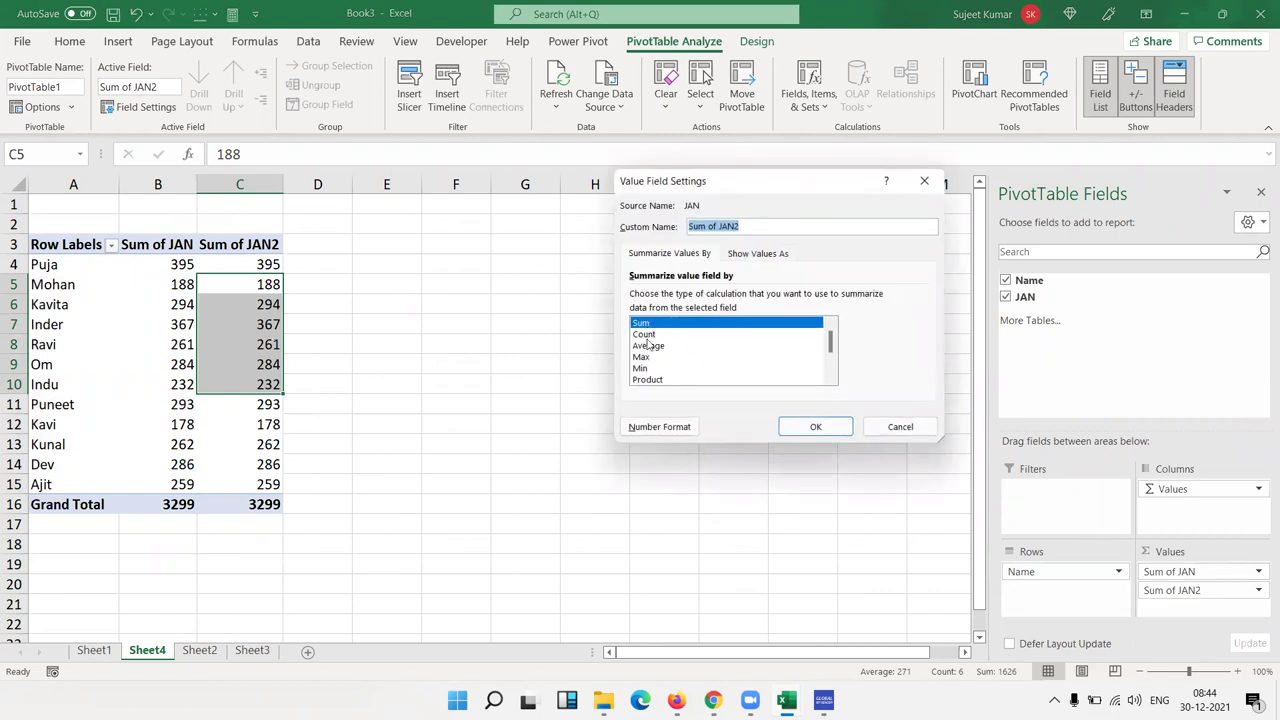
scroll(646, 362, down, 2)
scroll(643, 370, up, 2)
scroll(643, 370, down, 2)
scroll(643, 370, up, 2)
scroll(643, 370, down, 2)
scroll(638, 370, up, 2)
Show Sum of JAN2 values as % of Column Total and apply it
click(758, 254)
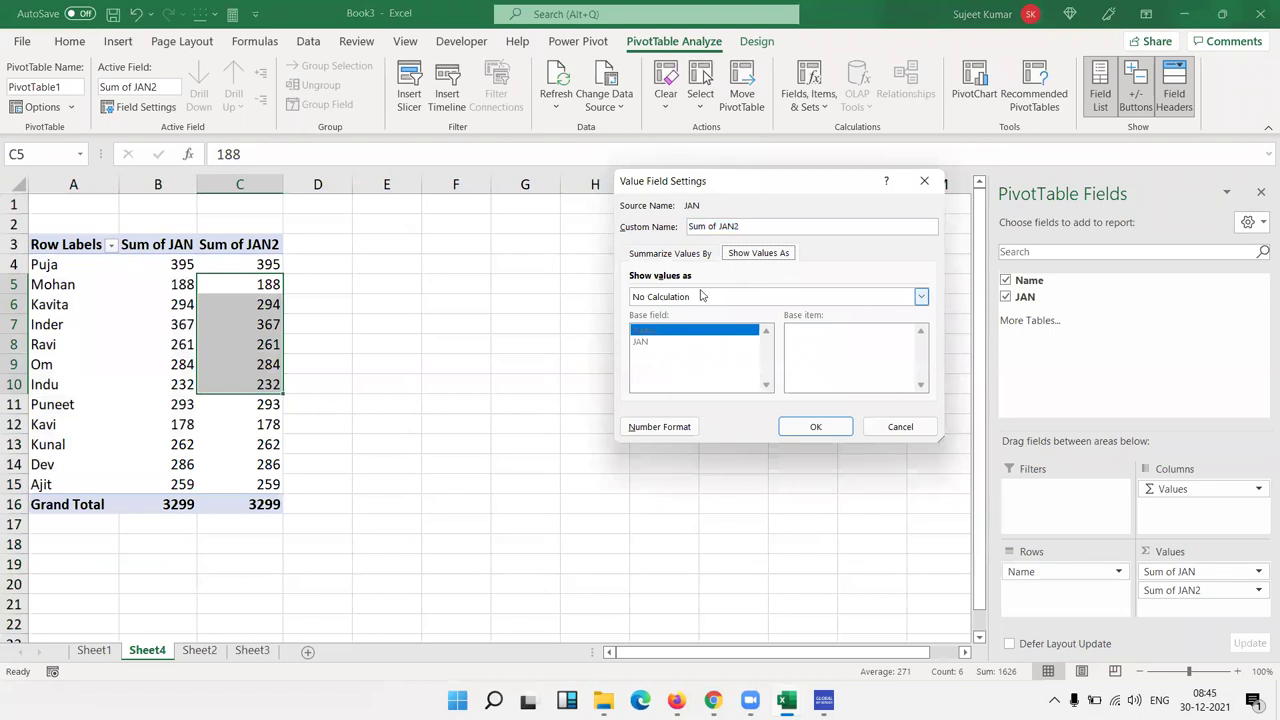
click(697, 297)
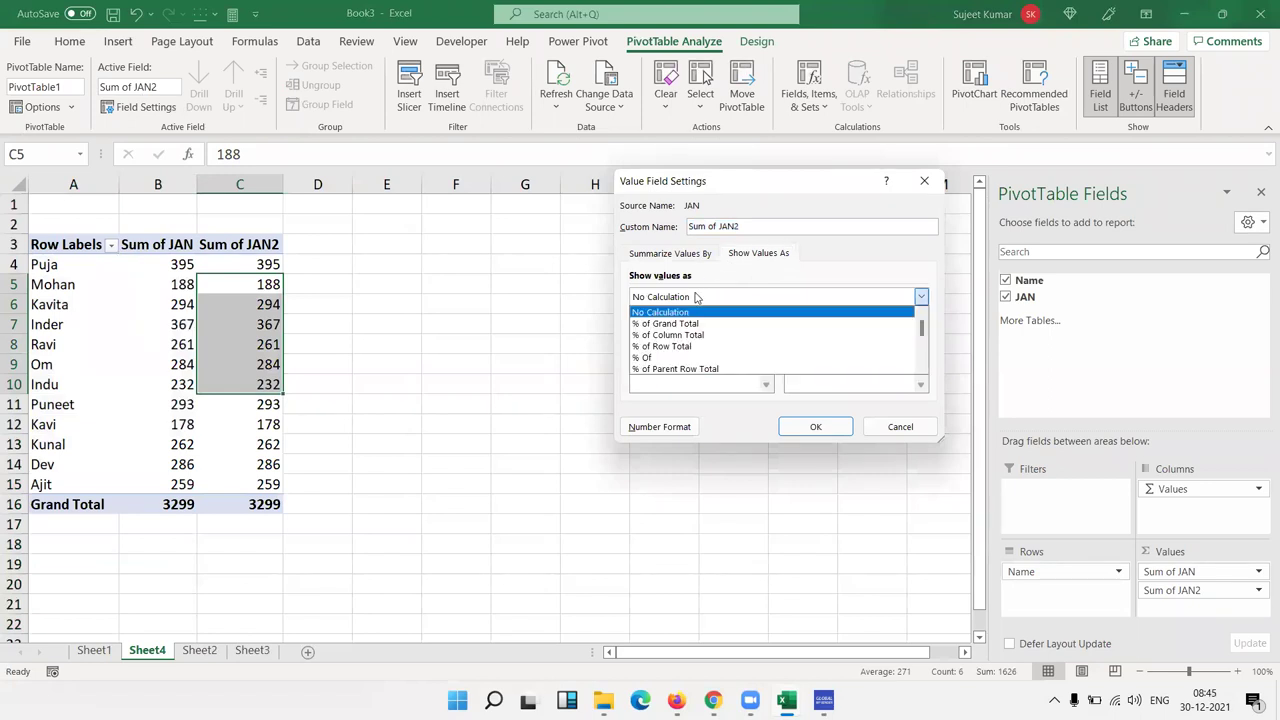
scroll(697, 297, down, 2)
scroll(697, 298, down, 1)
scroll(697, 298, up, 2)
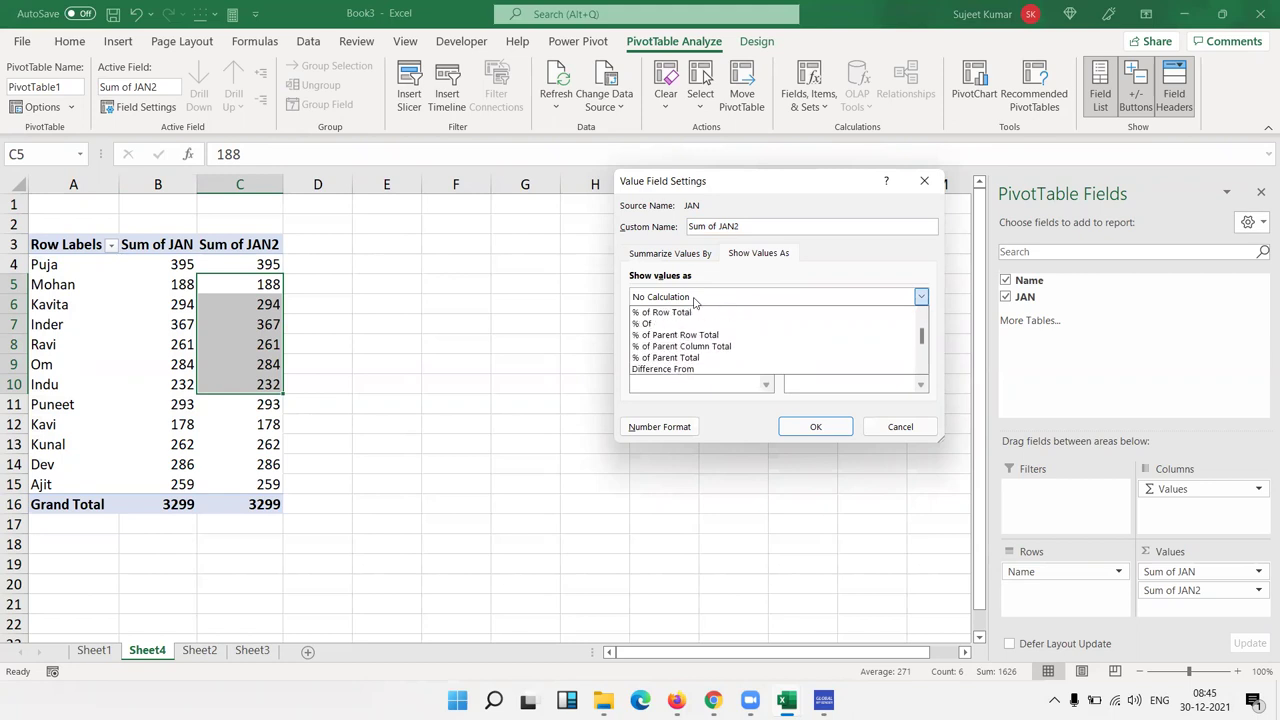
scroll(697, 298, up, 2)
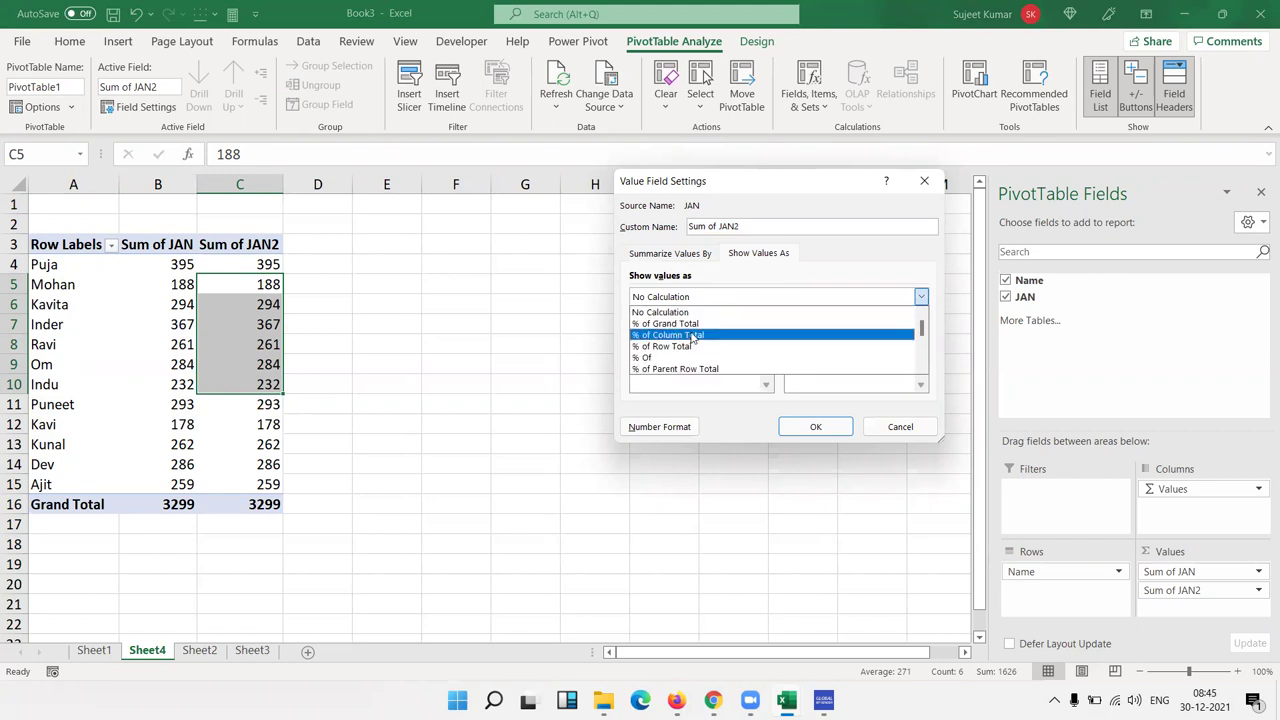
click(692, 337)
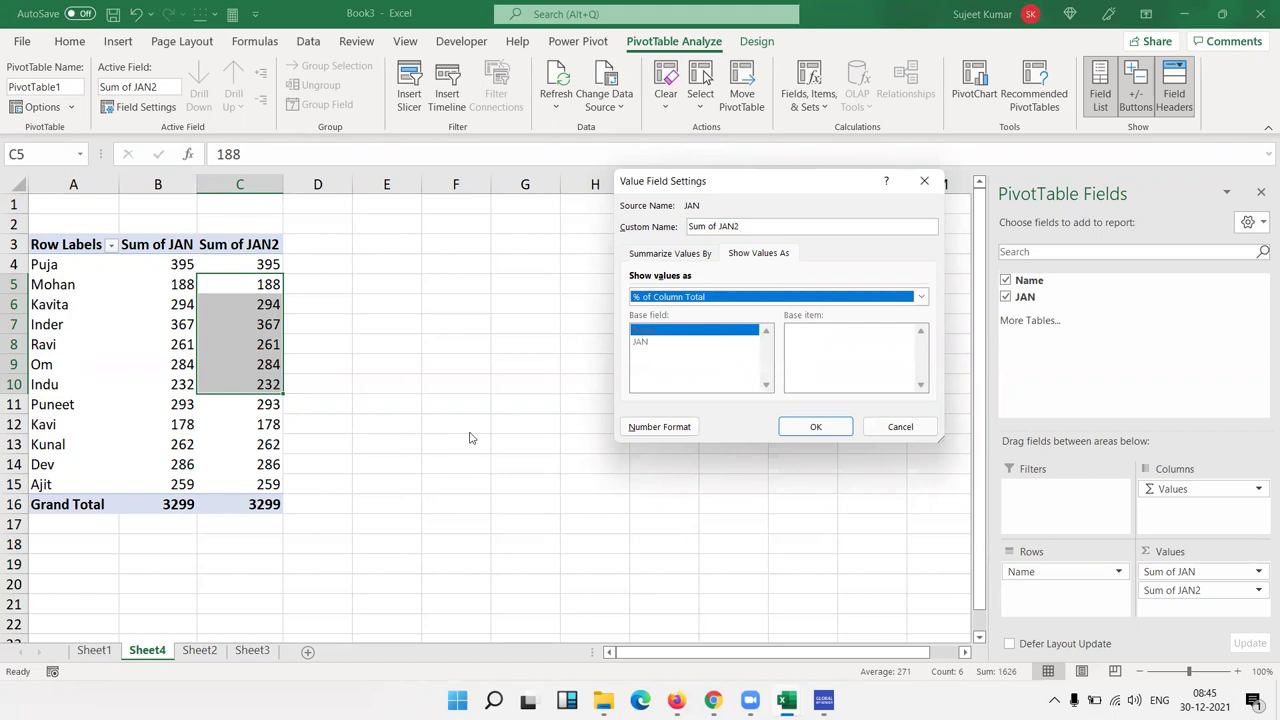
click(672, 297)
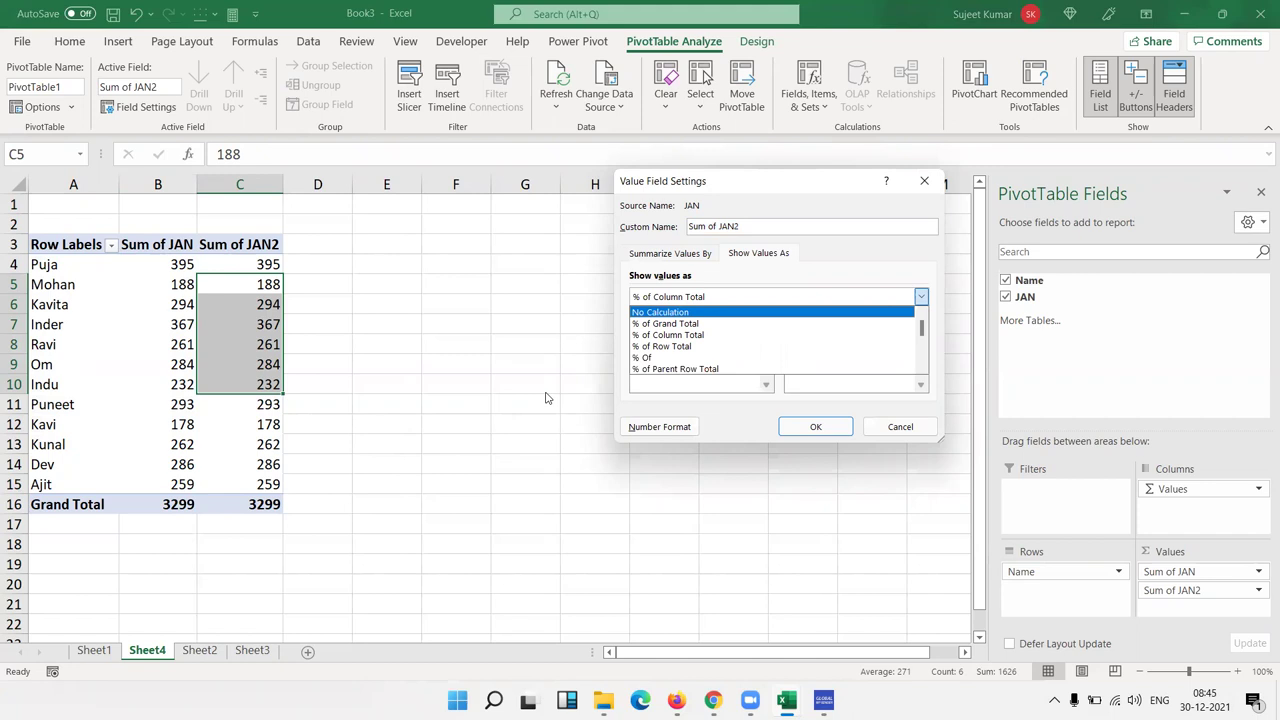
click(653, 335)
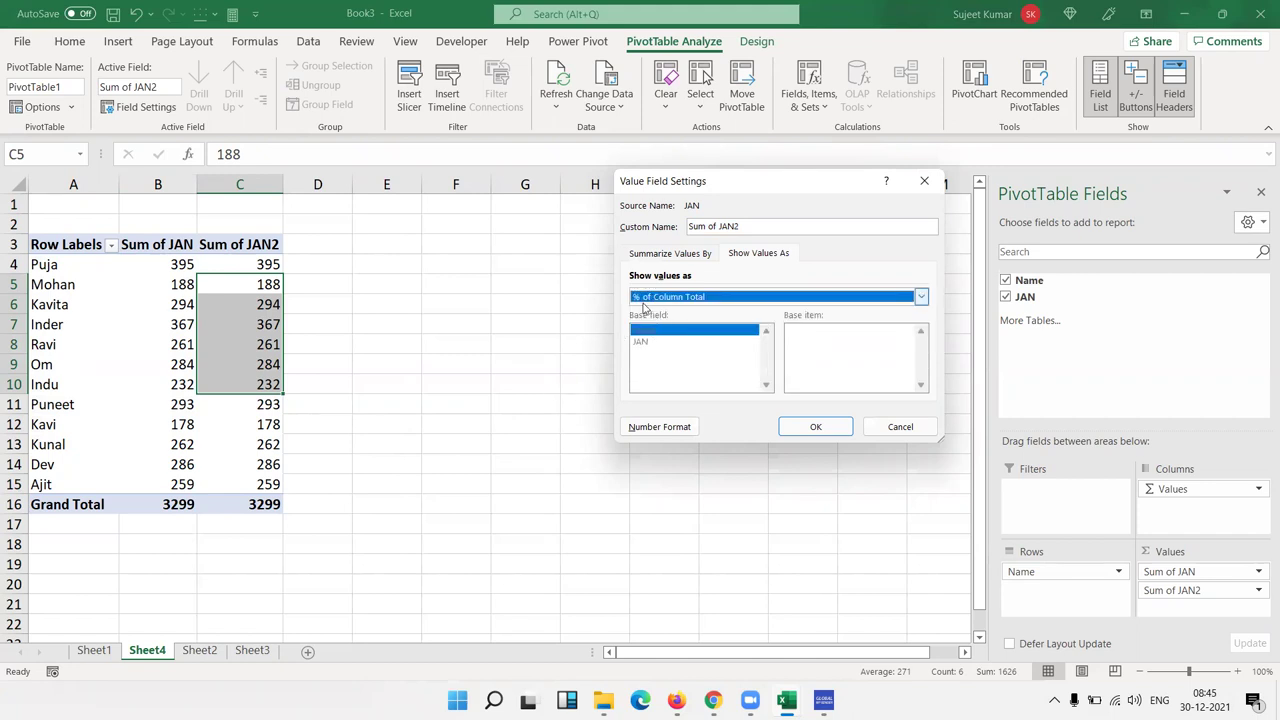
click(812, 427)
drag(252, 266, 250, 465)
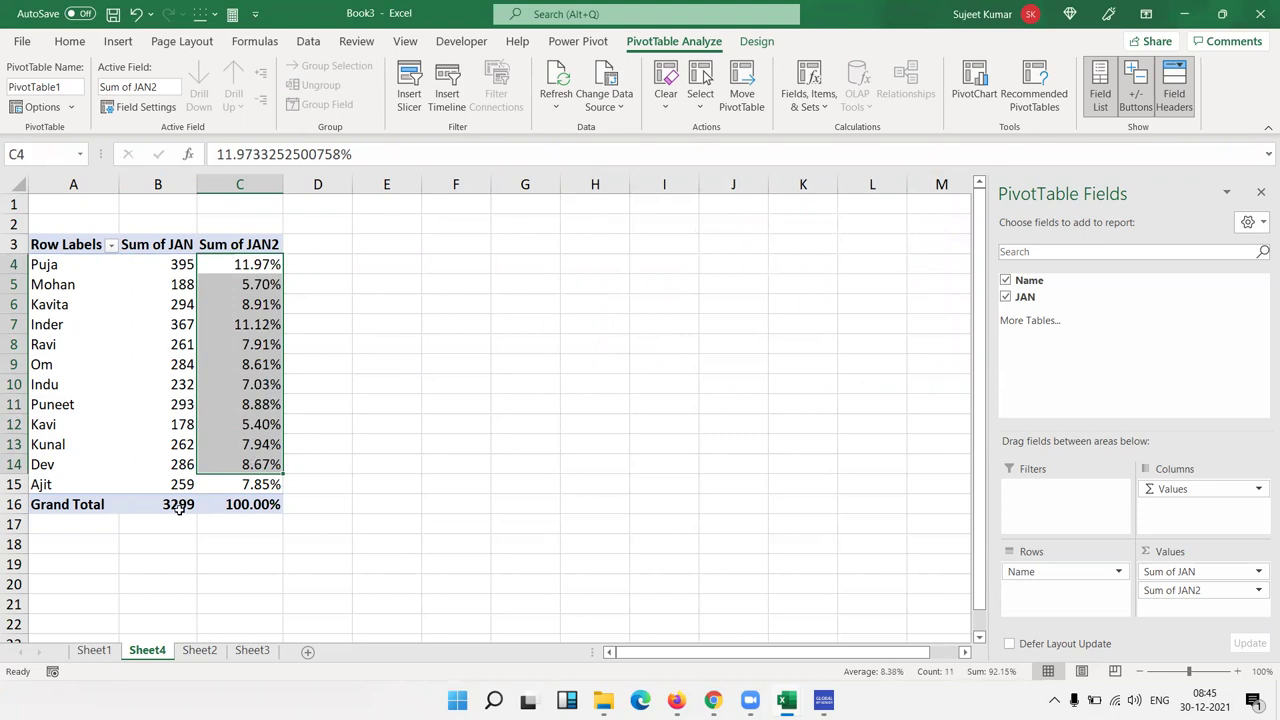
Compare each name's JAN total with its percentage, down to the 3299 grand total
click(181, 266)
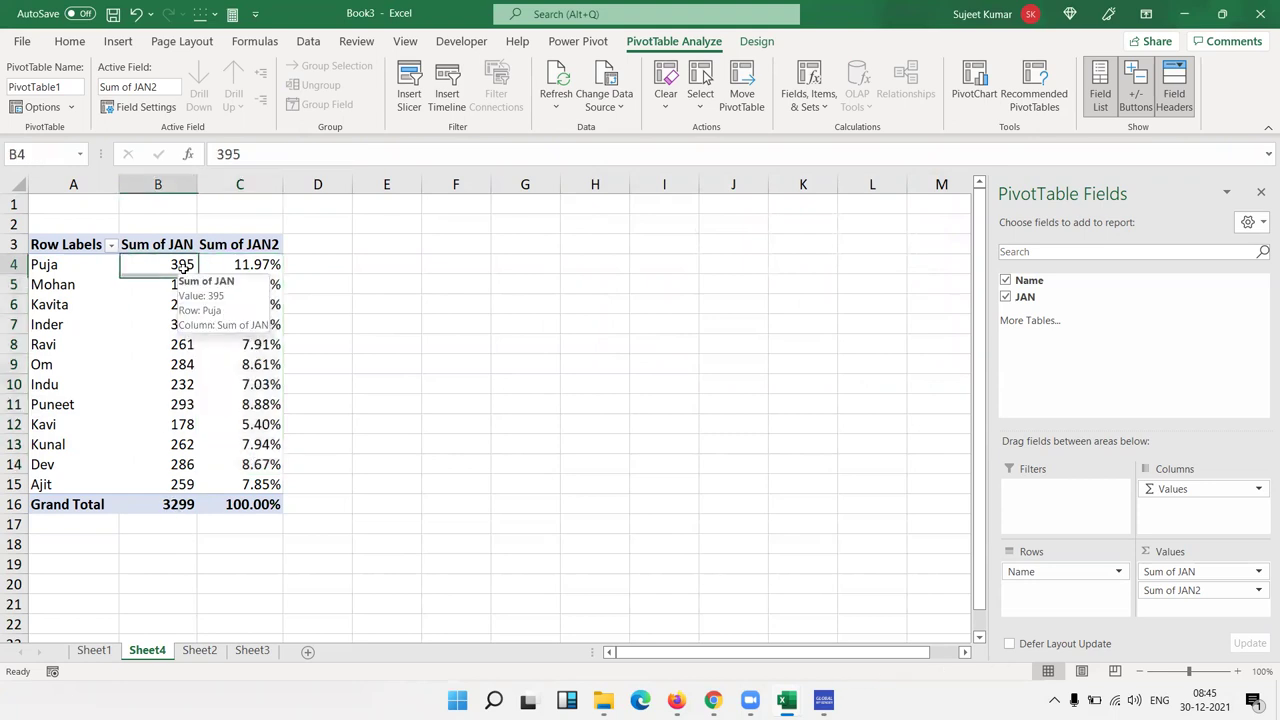
click(233, 264)
click(185, 282)
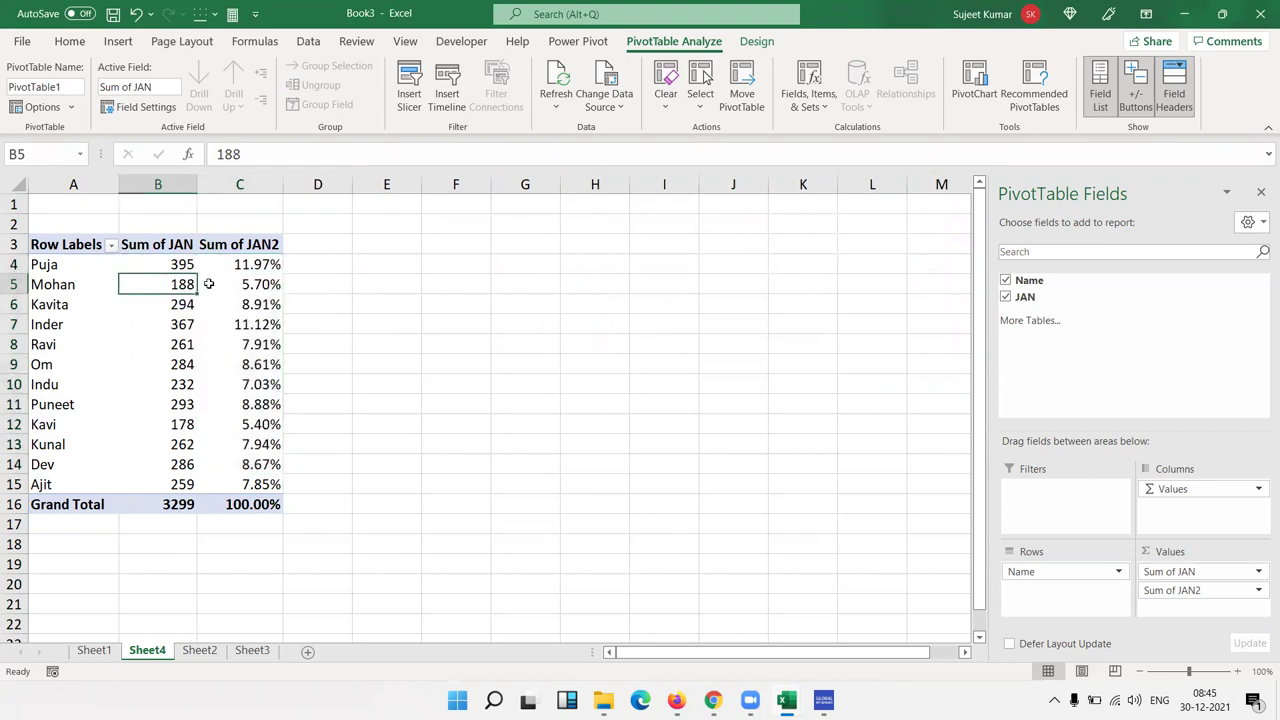
click(208, 284)
click(178, 306)
click(244, 308)
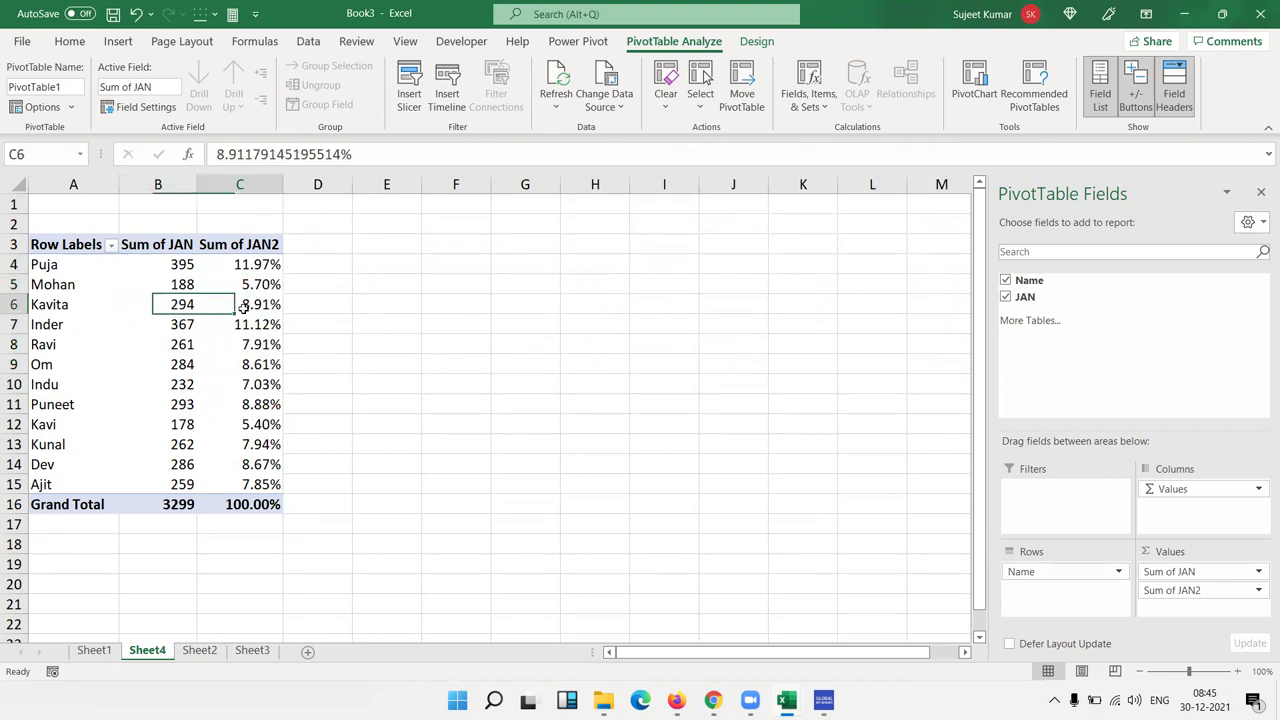
click(226, 326)
click(235, 384)
click(242, 425)
click(248, 479)
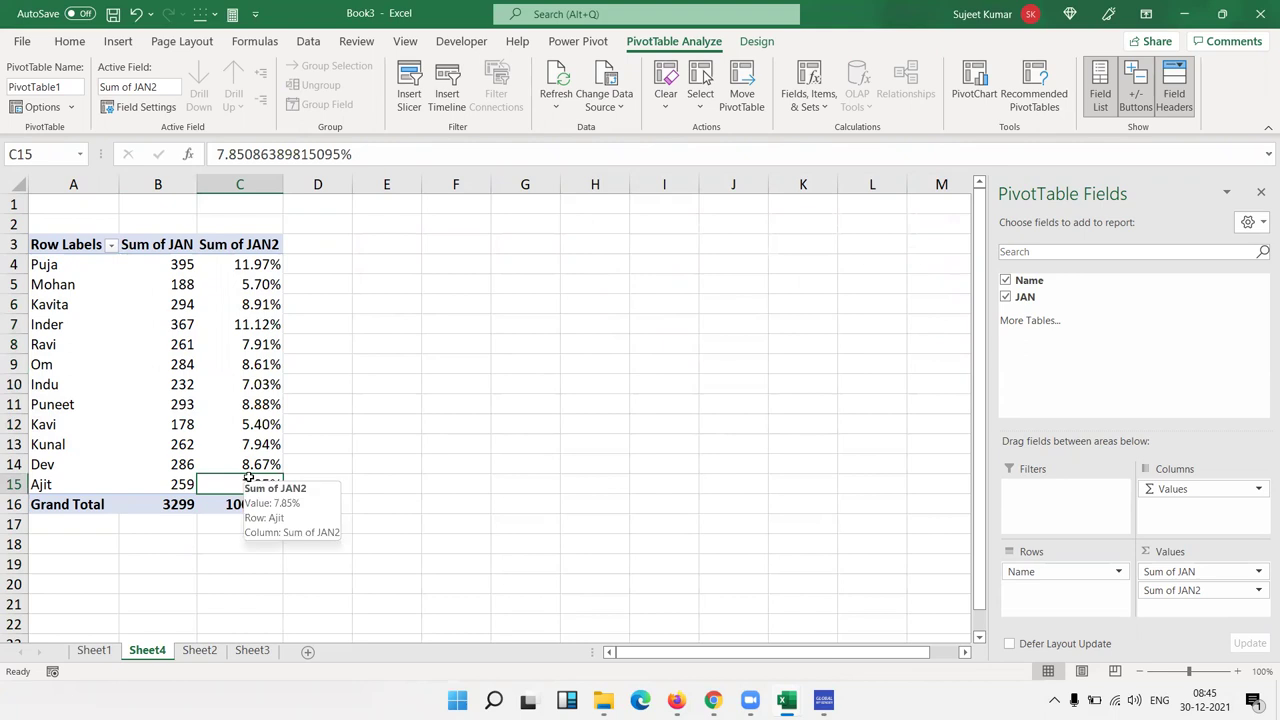
click(180, 502)
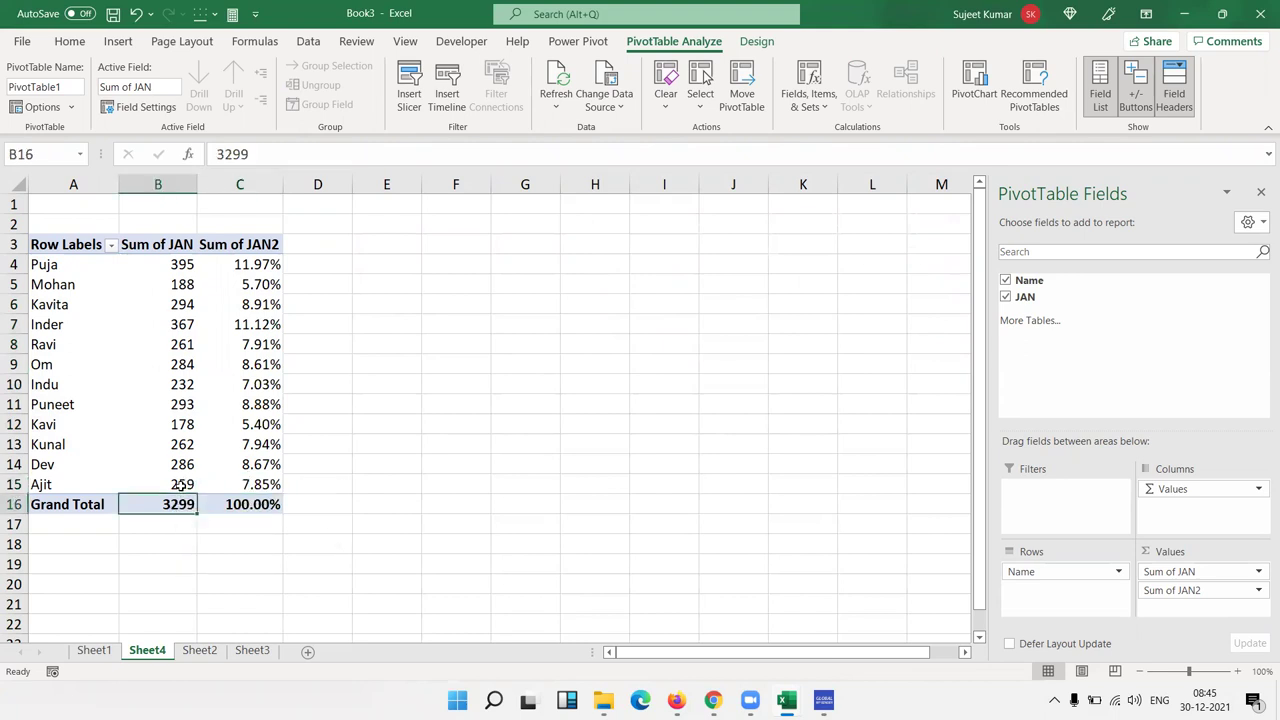
Select the JAN totals B4:B15, then go back to Sheet2 by way of Sheet1
drag(180, 265, 160, 484)
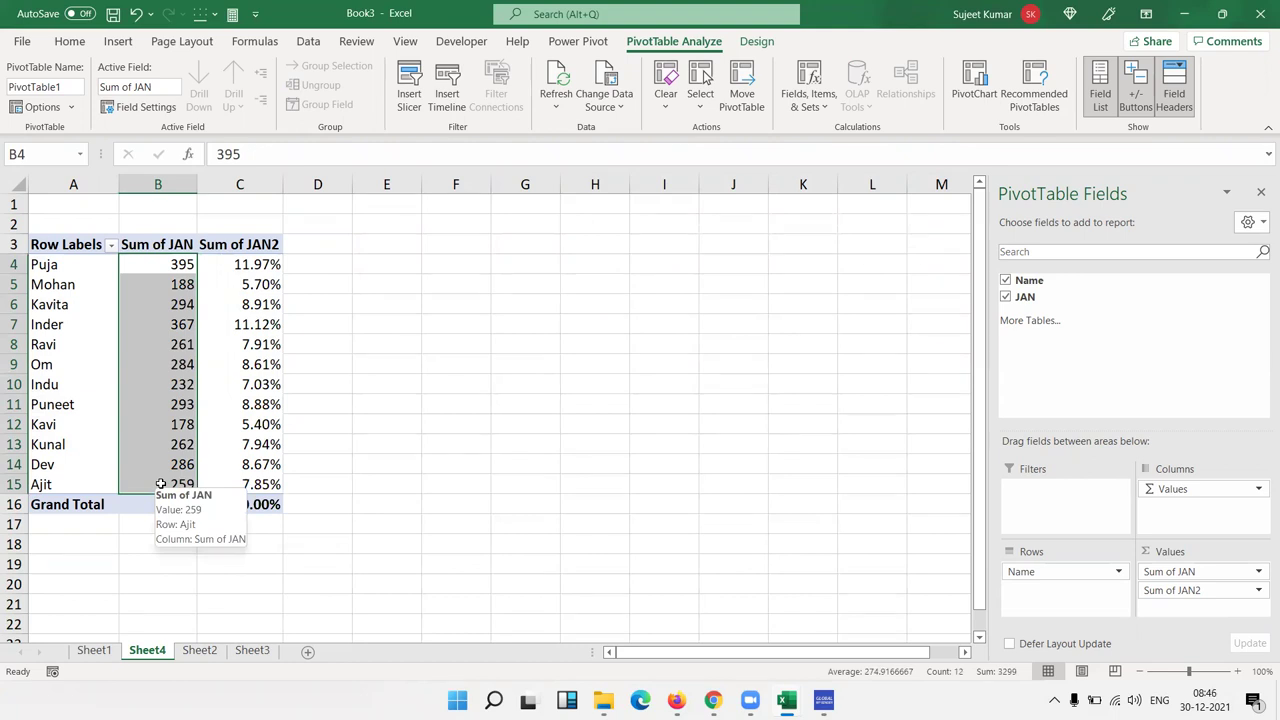
click(113, 651)
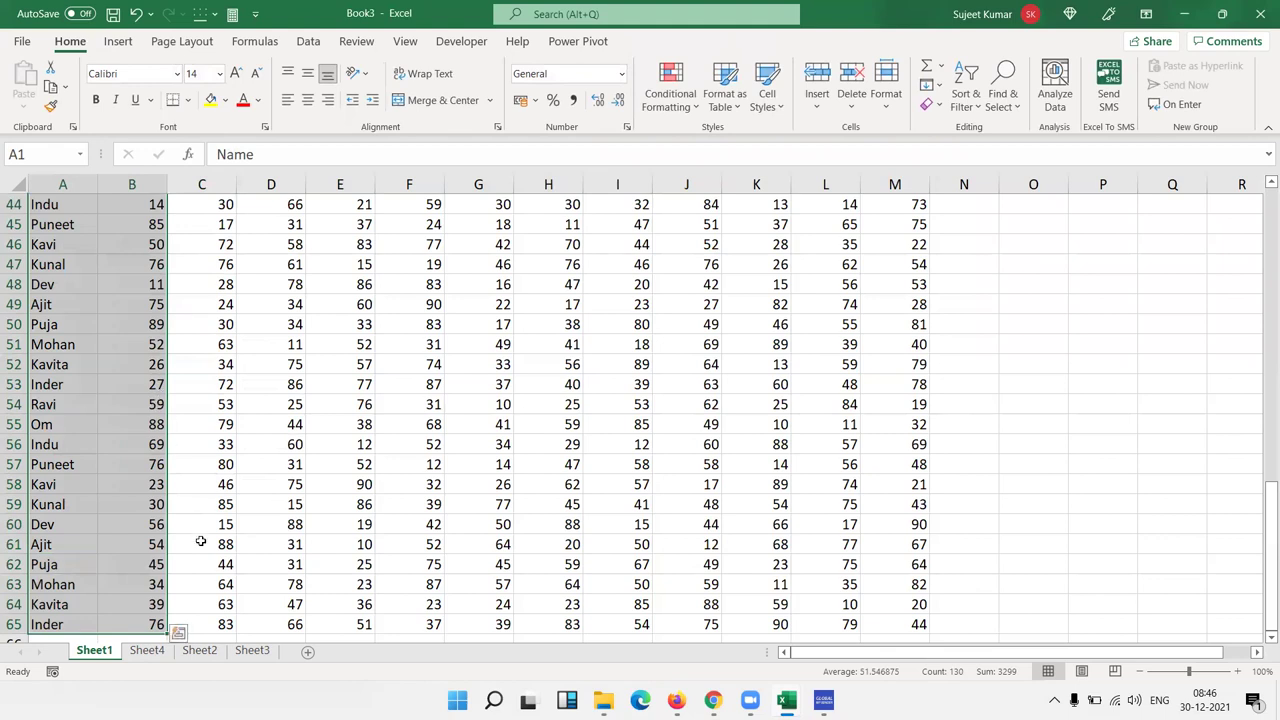
click(199, 650)
Enter the header 'St' in C1, then 'OK' in C2 and 'Pending' in C3
click(130, 204)
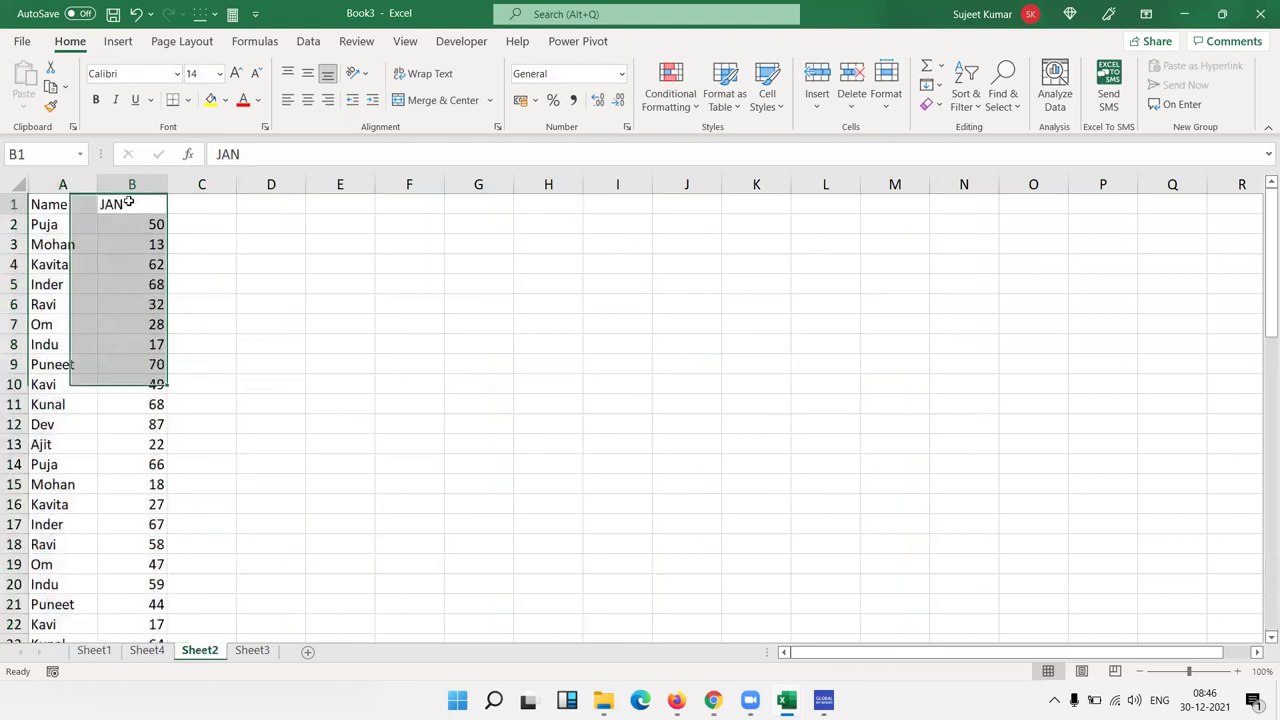
click(208, 207)
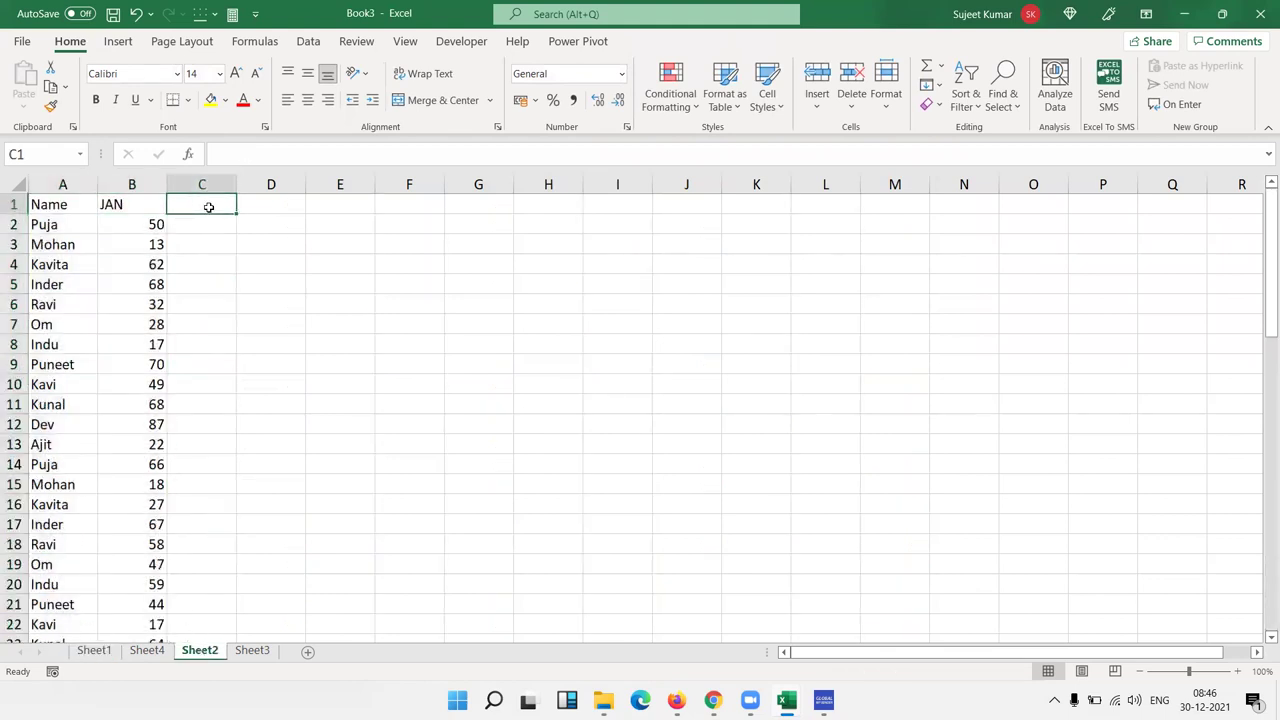
text(St)
key(Return)
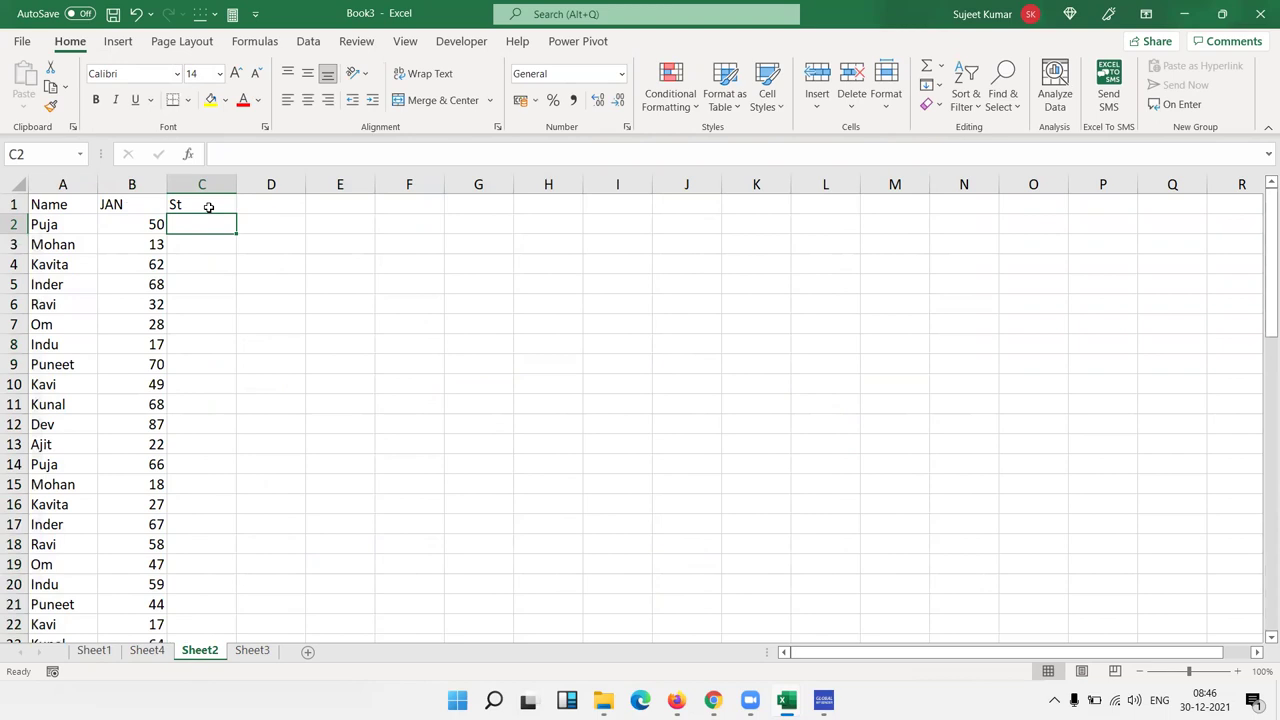
text(OK)
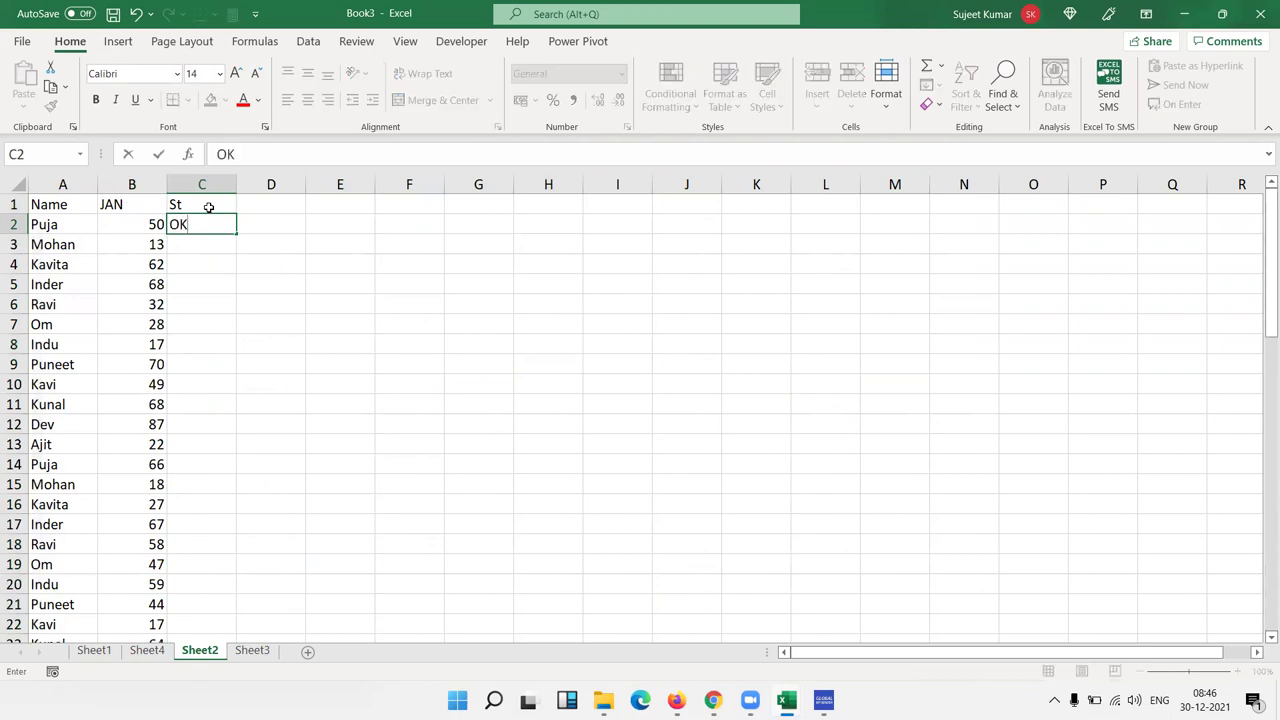
key(Return)
text(Pending)
key(Return)
Auto-fill the OK/Pending pattern down column C to the last data row
key(Up)
drag(202, 224, 202, 244)
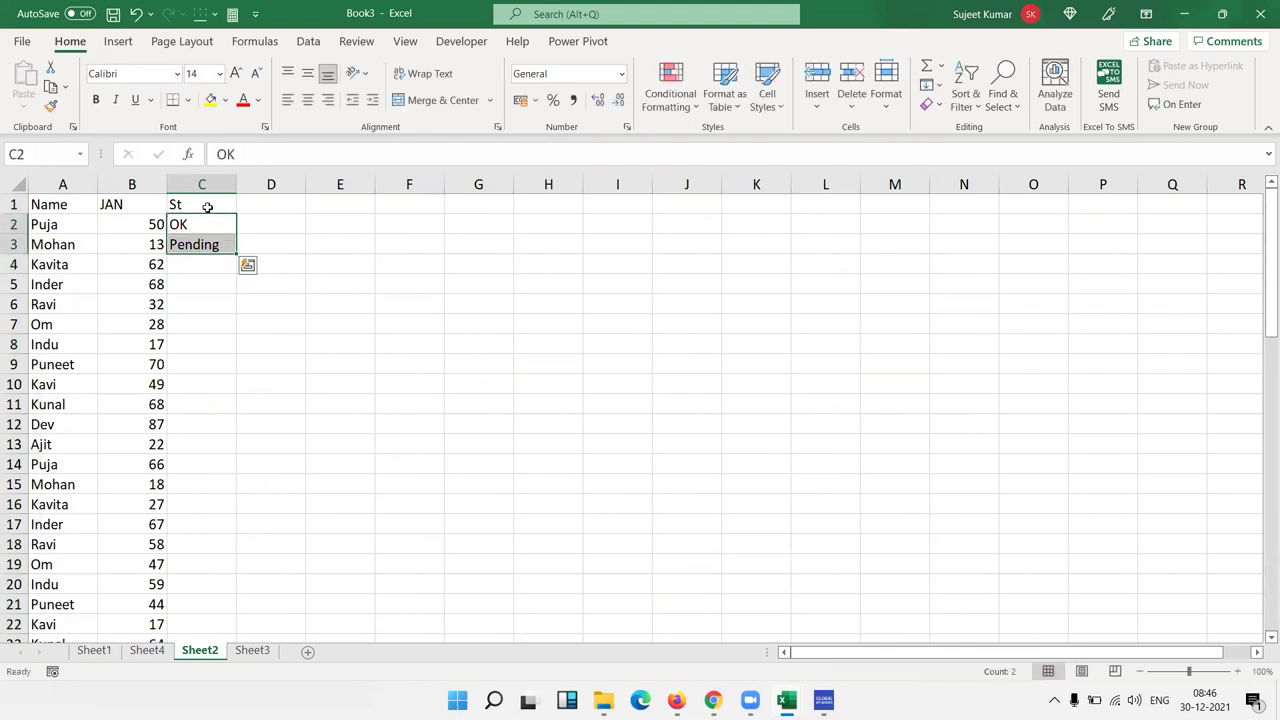
double_click(237, 256)
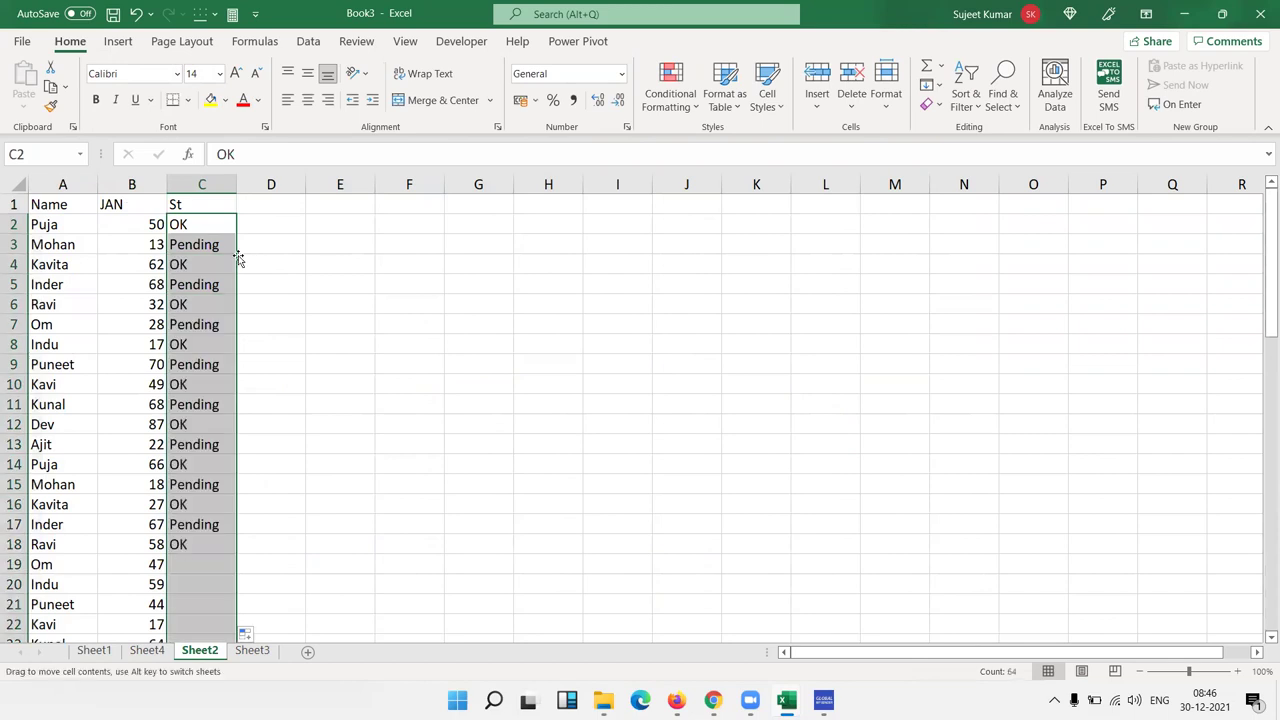
click(64, 206)
Create a new pivot table from the table/range on a new worksheet
click(116, 44)
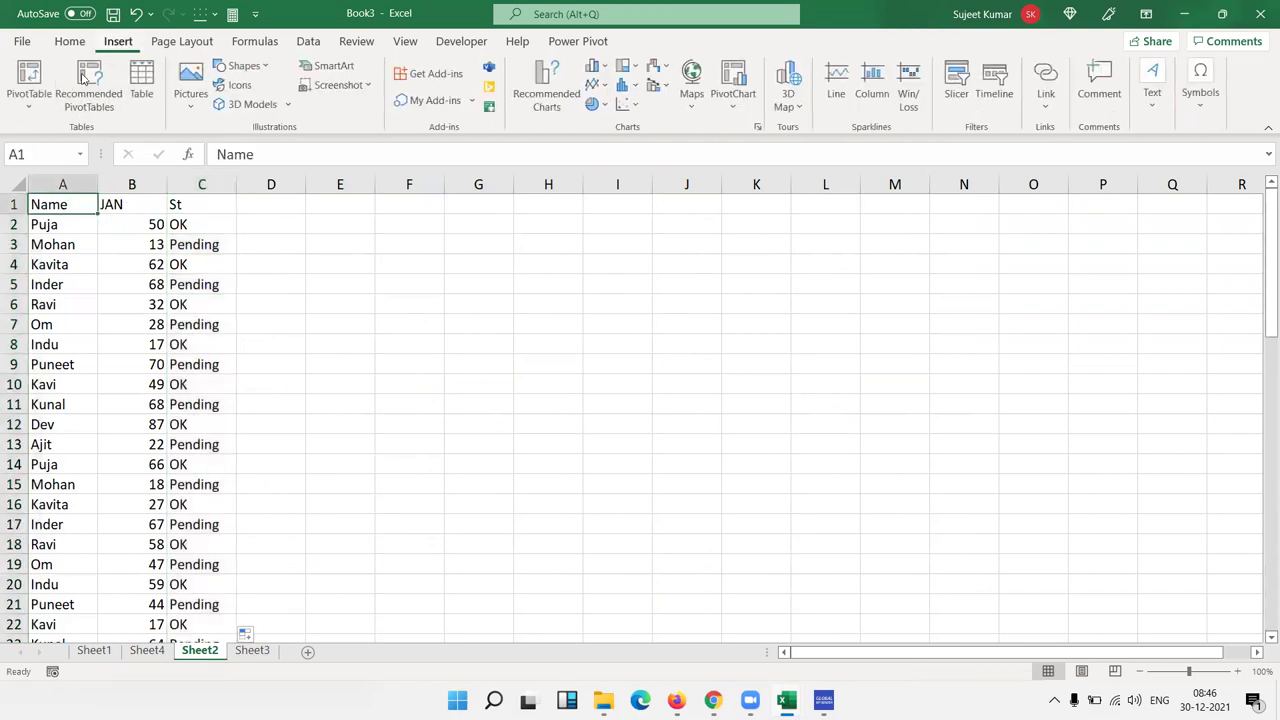
click(30, 100)
click(55, 136)
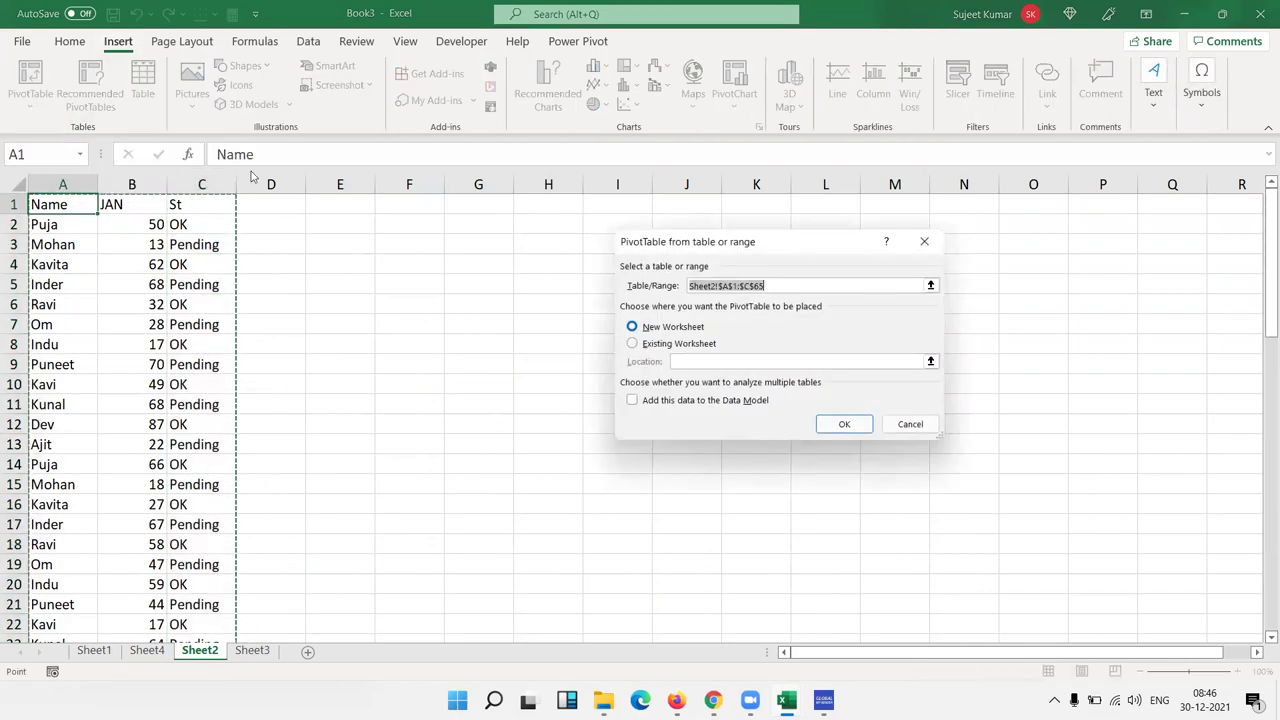
click(840, 424)
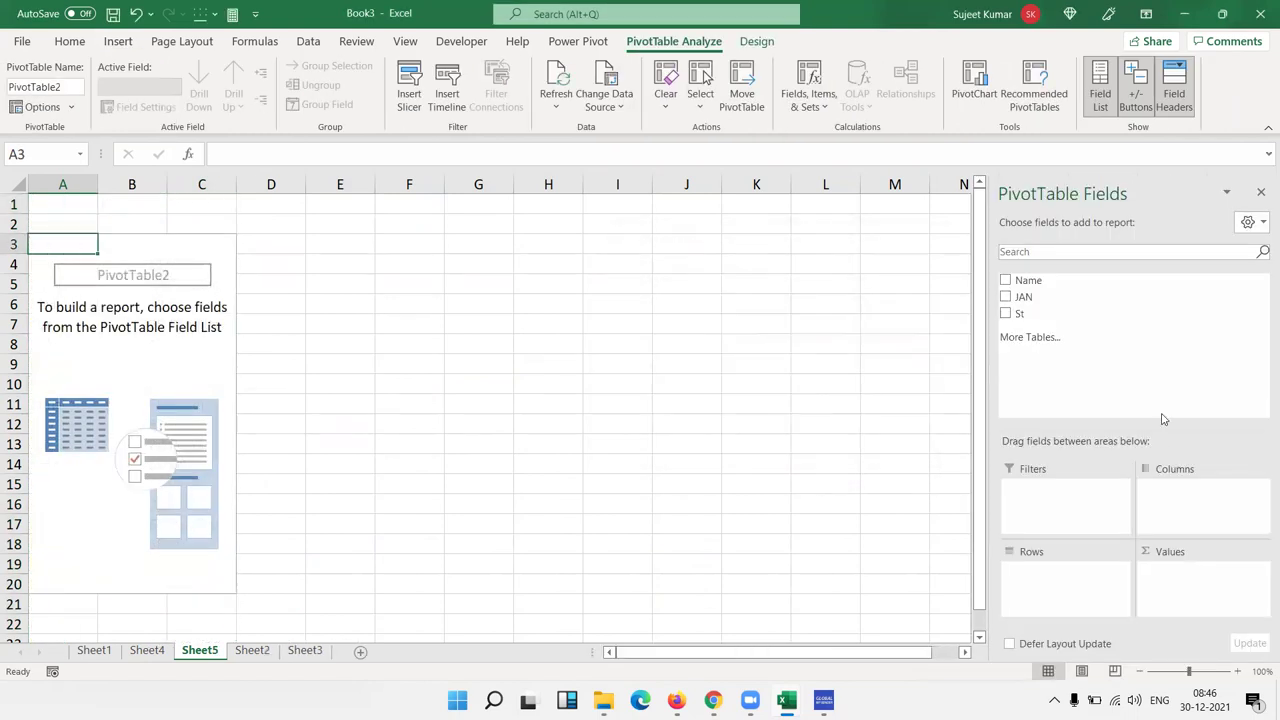
Put Name in Rows, St in Columns and Count of St in Values
drag(1074, 283, 1072, 588)
drag(1020, 313, 1205, 495)
drag(1020, 313, 1161, 584)
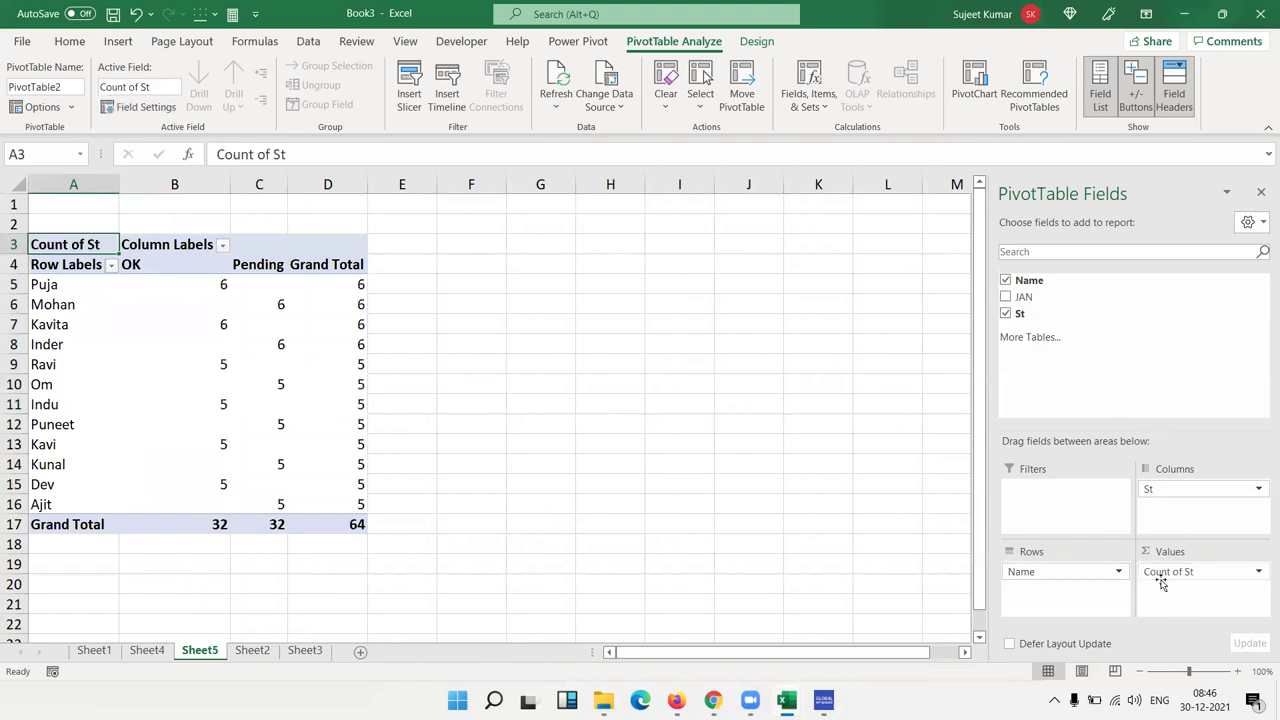
click(1161, 584)
click(1161, 582)
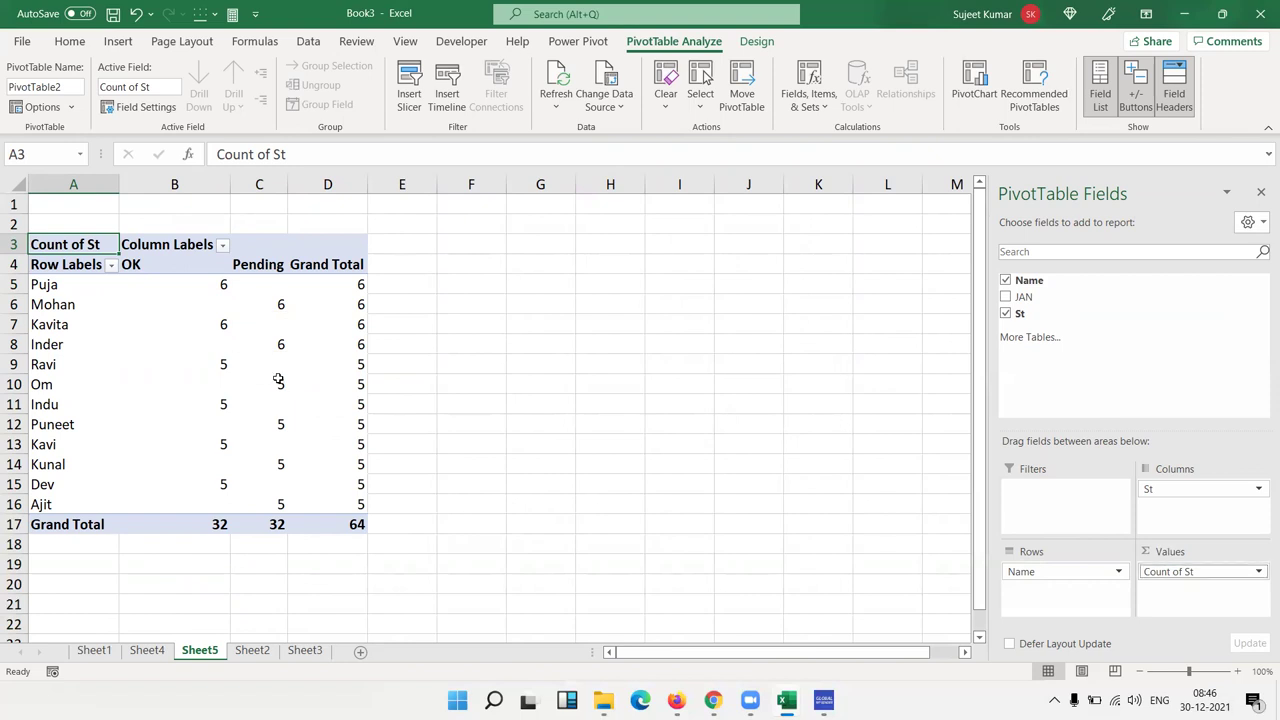
click(237, 343)
drag(230, 344, 266, 356)
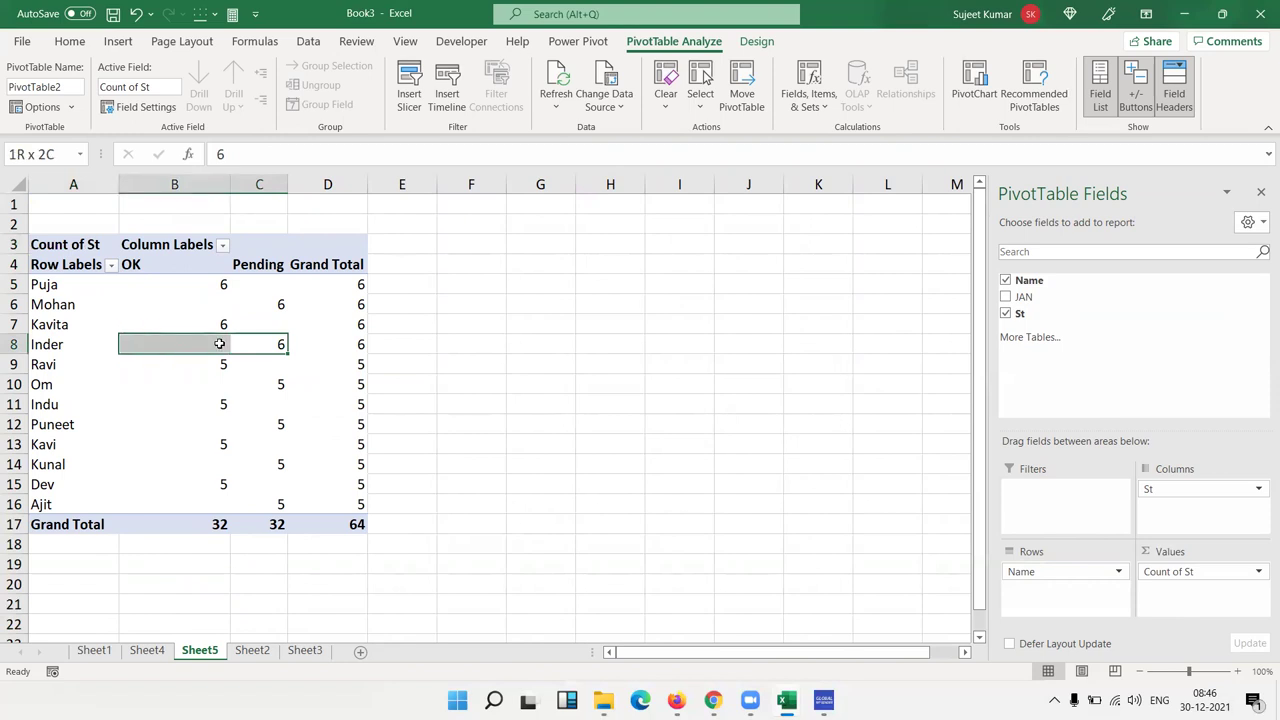
On Sheet2, set C2:C11 to OK and paste those OK values into C27 and C56
click(252, 650)
drag(198, 228, 185, 402)
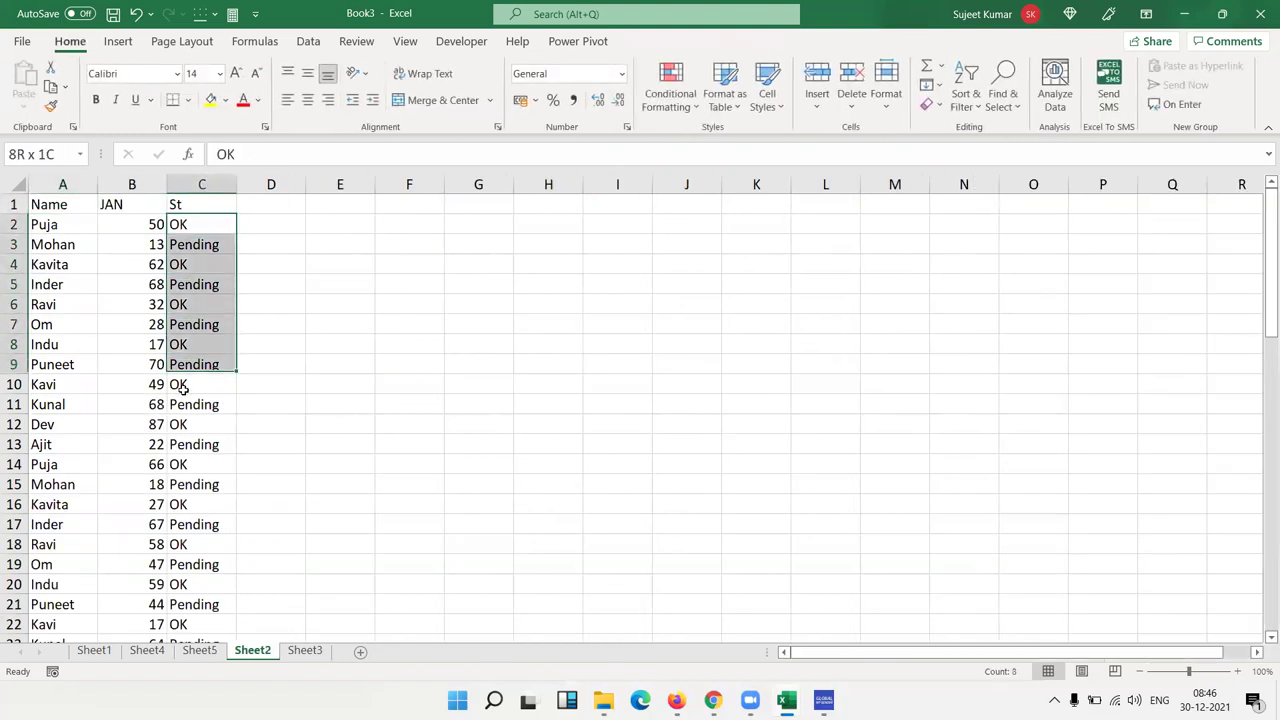
key(ctrl+c)
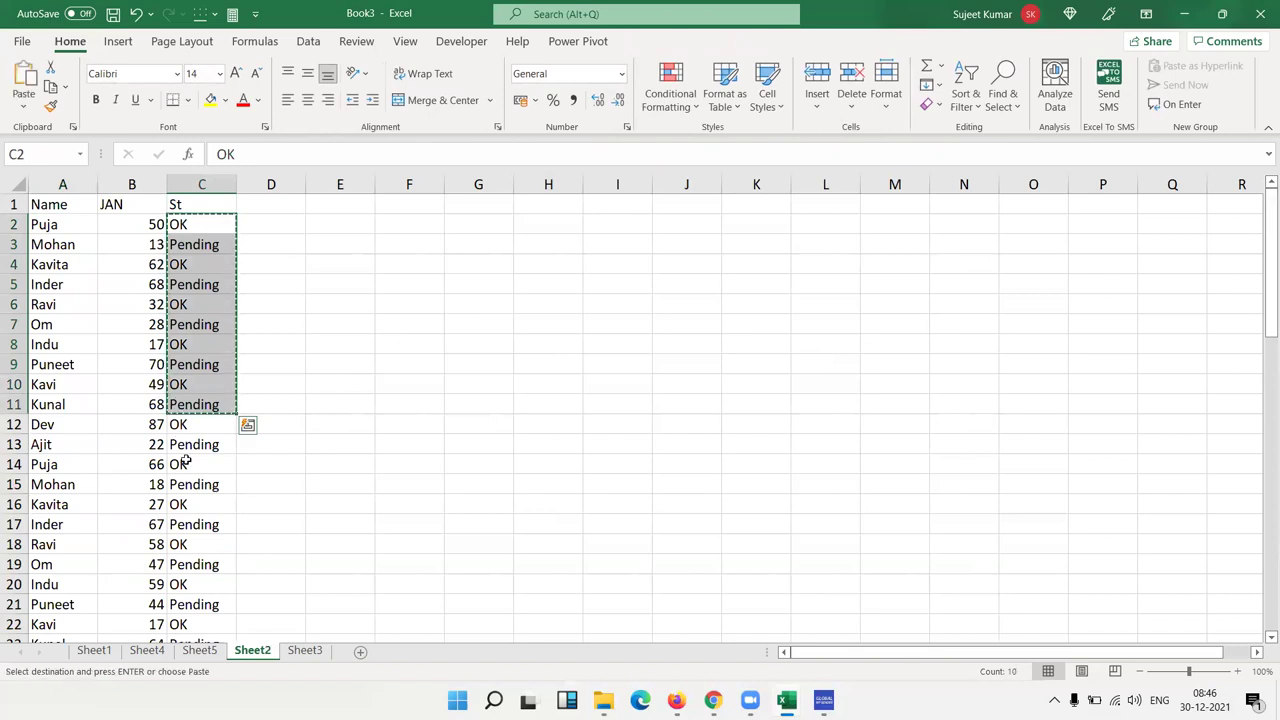
key(Return)
key(ctrl+c)
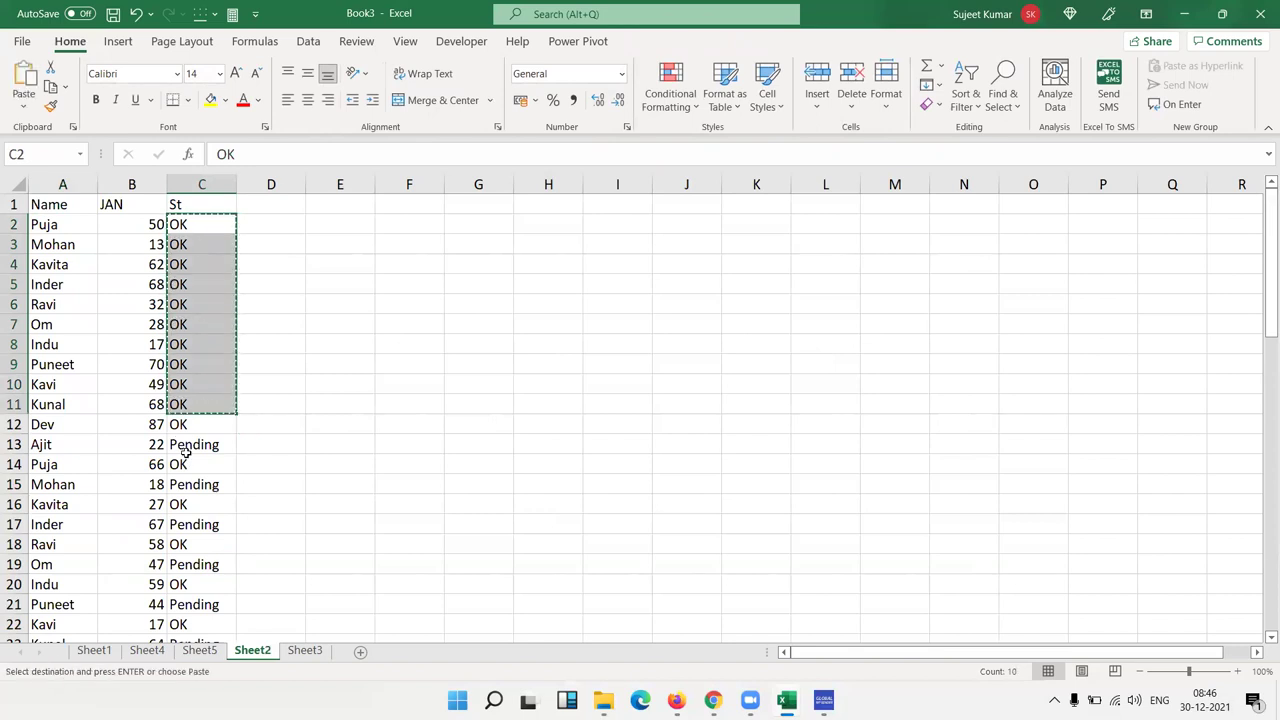
scroll(180, 357, down, 20)
scroll(180, 360, up, 13)
click(190, 316)
key(ctrl+v)
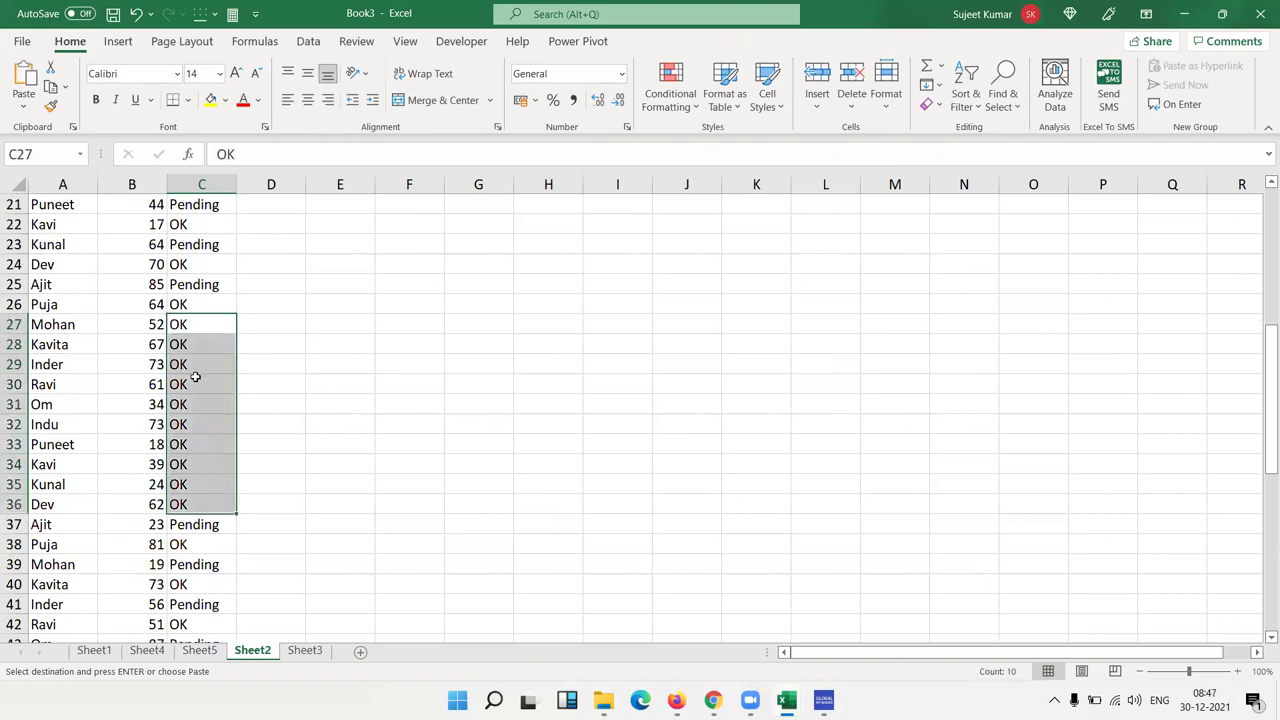
scroll(191, 400, down, 10)
click(188, 304)
key(ctrl+v)
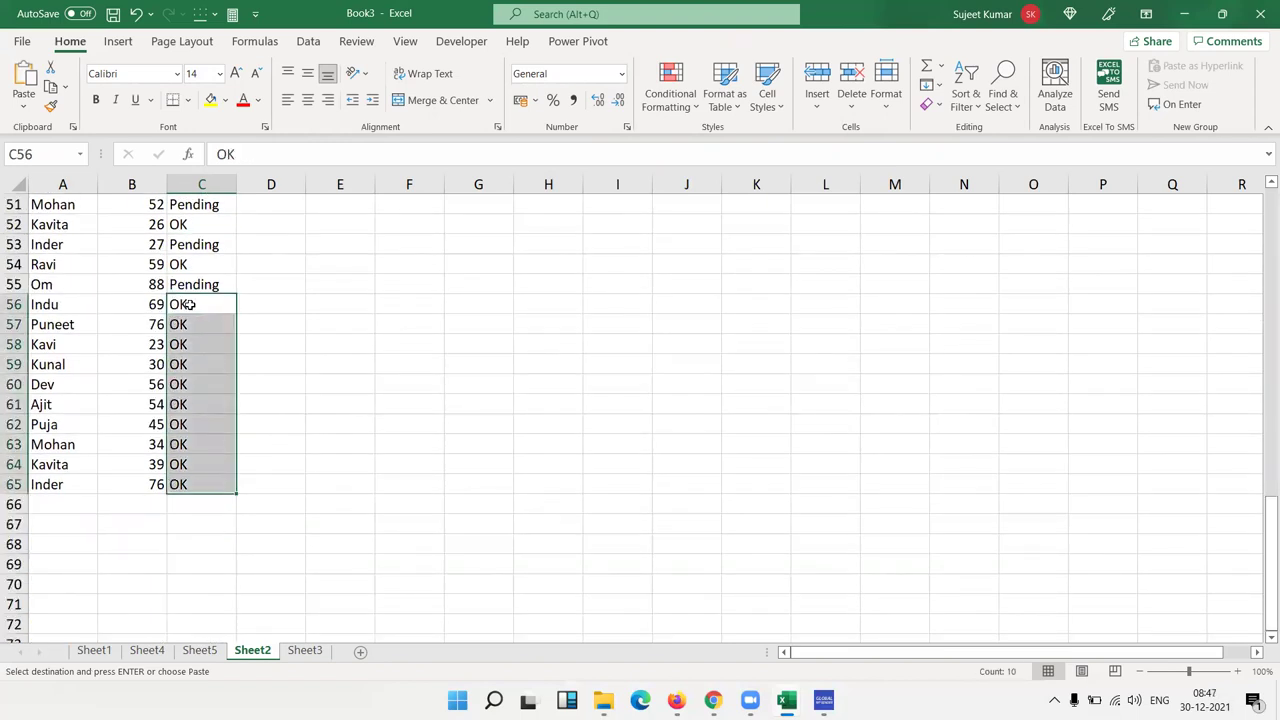
scroll(171, 334, up, 16)
scroll(171, 334, down, 14)
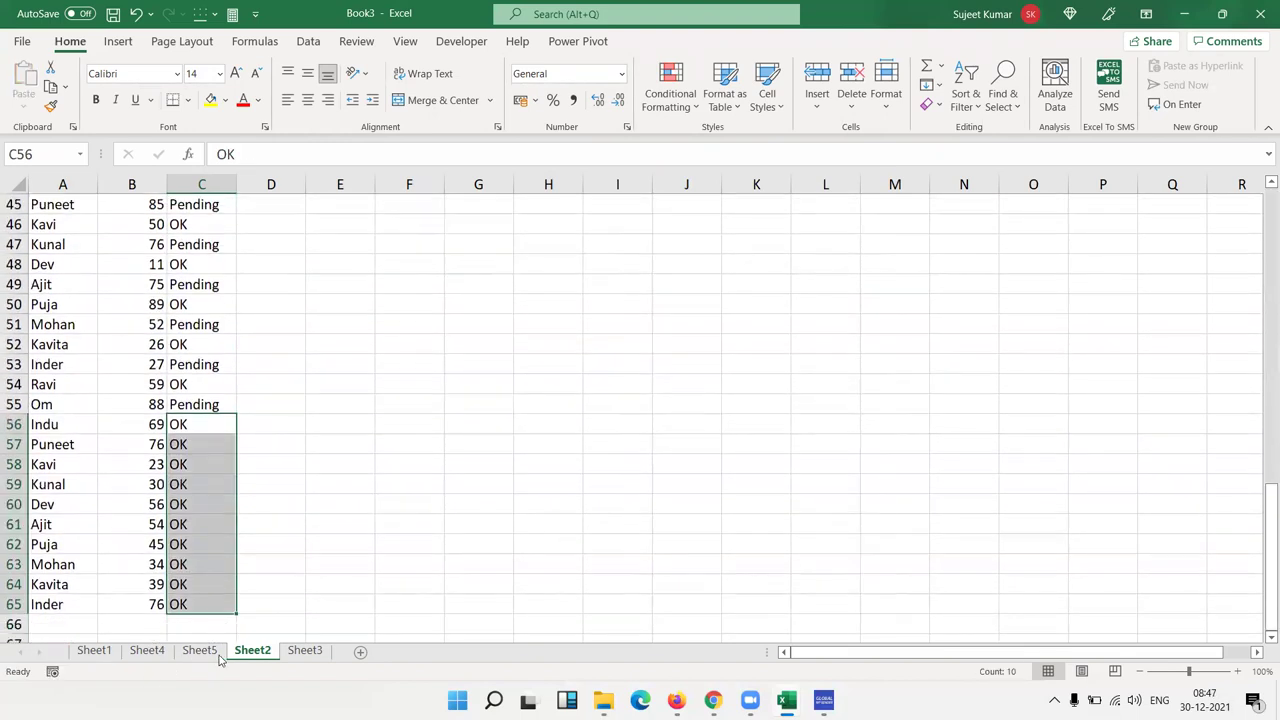
Refresh the Sheet5 pivot table with the edited status data
click(200, 650)
click(212, 368)
right_click(212, 368)
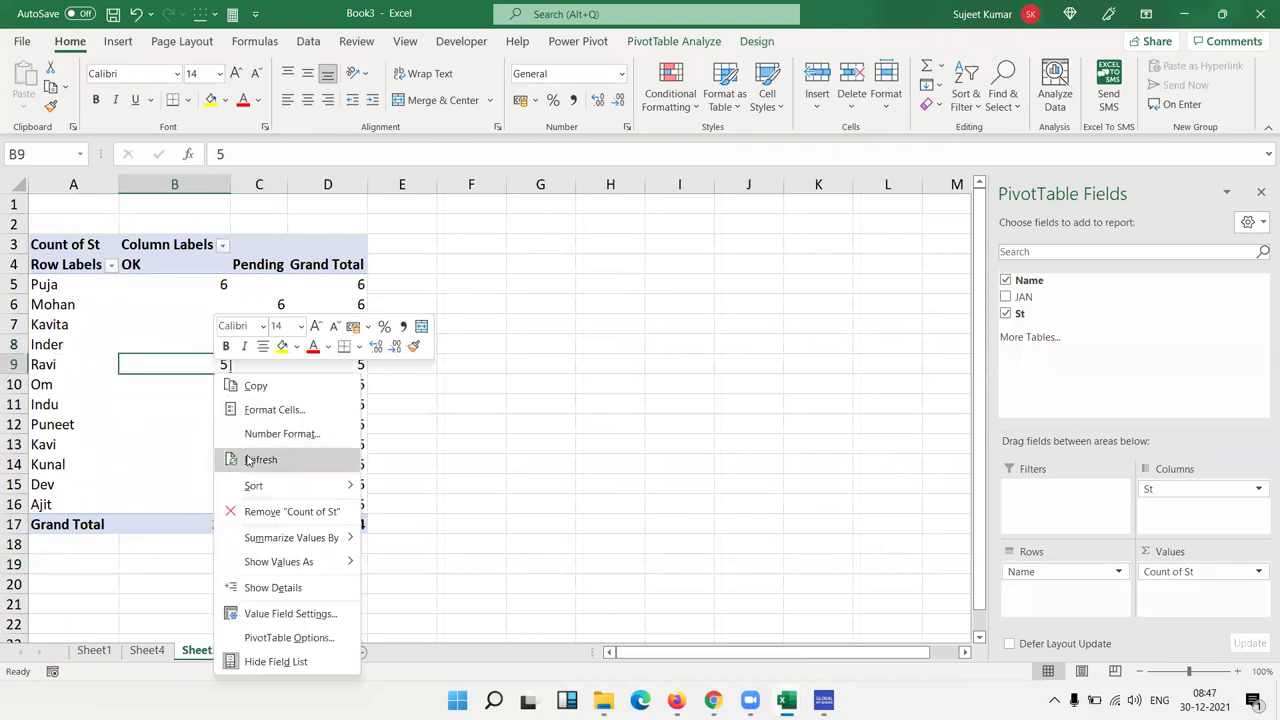
click(246, 454)
mouse_move(259, 444)
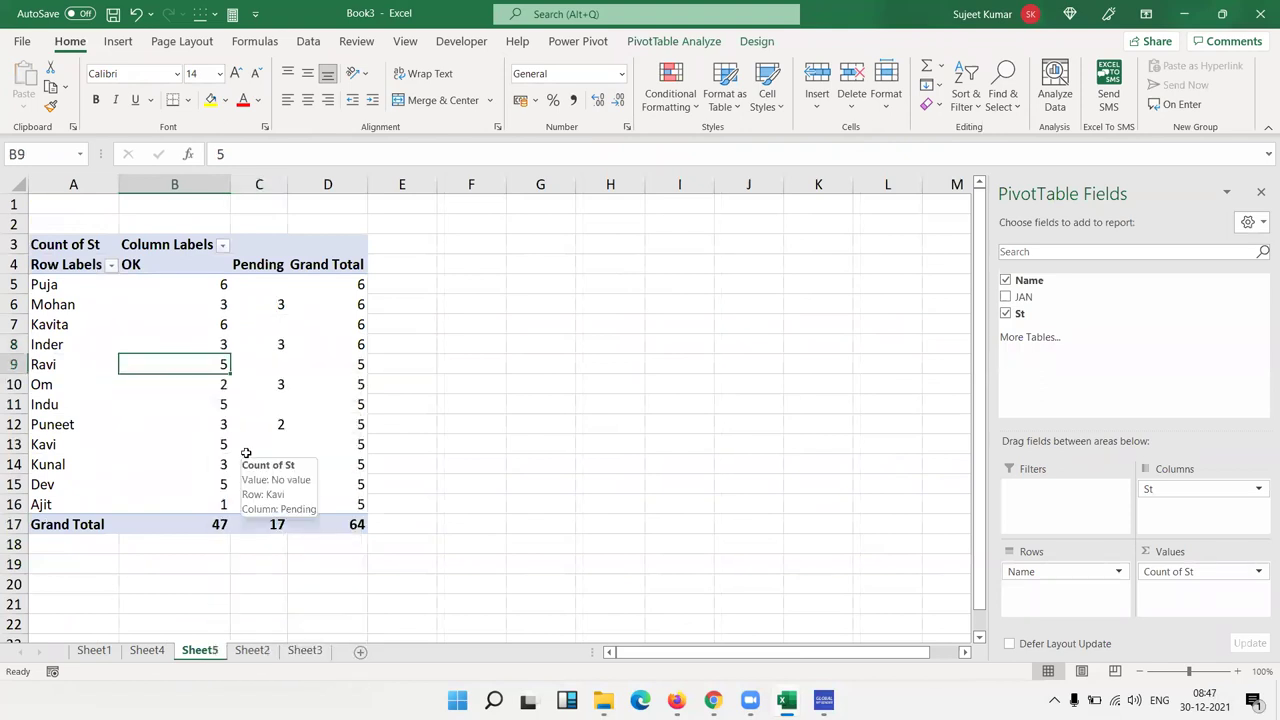
Check the updated OK and Pending counts for Mohan, Kavita and Puja
click(267, 308)
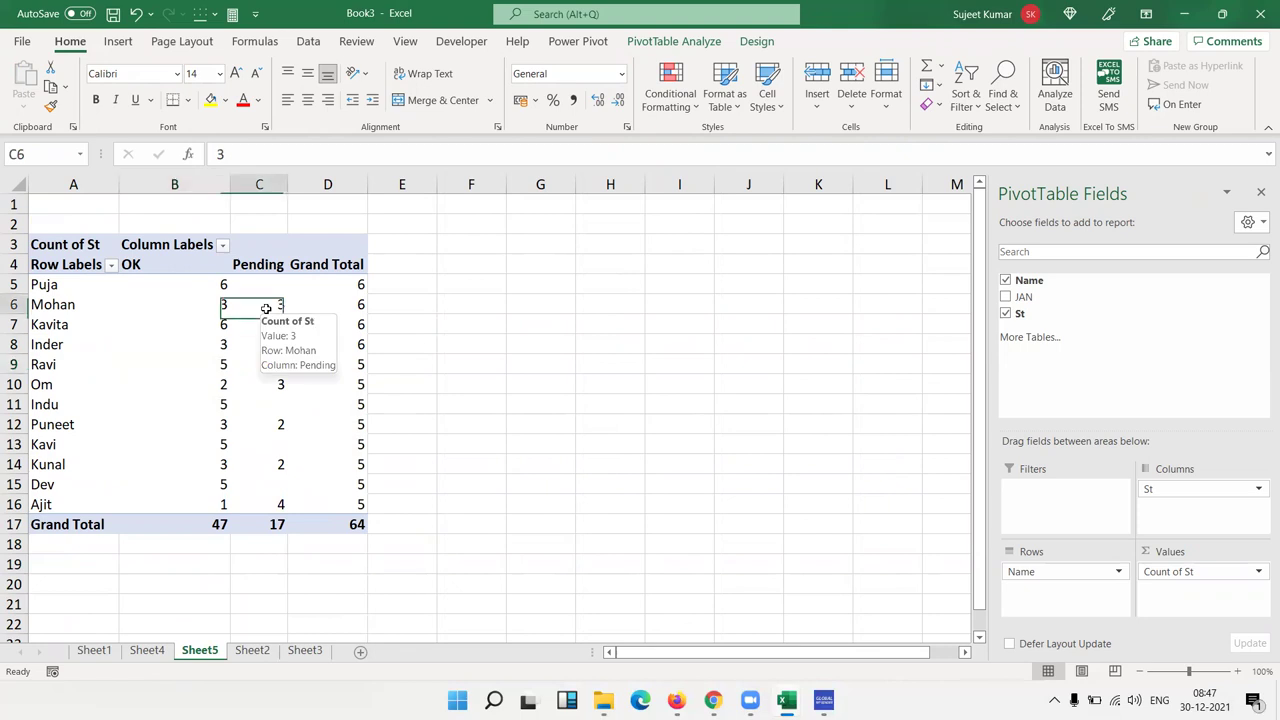
click(348, 310)
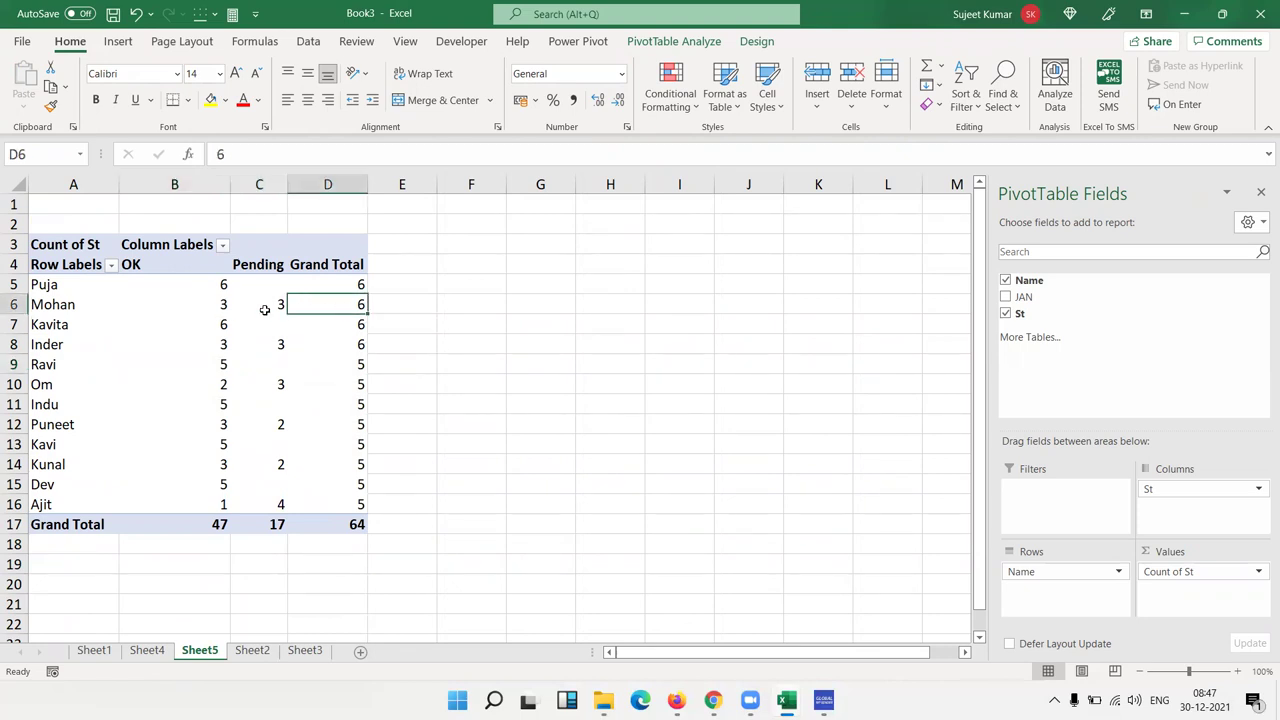
click(225, 318)
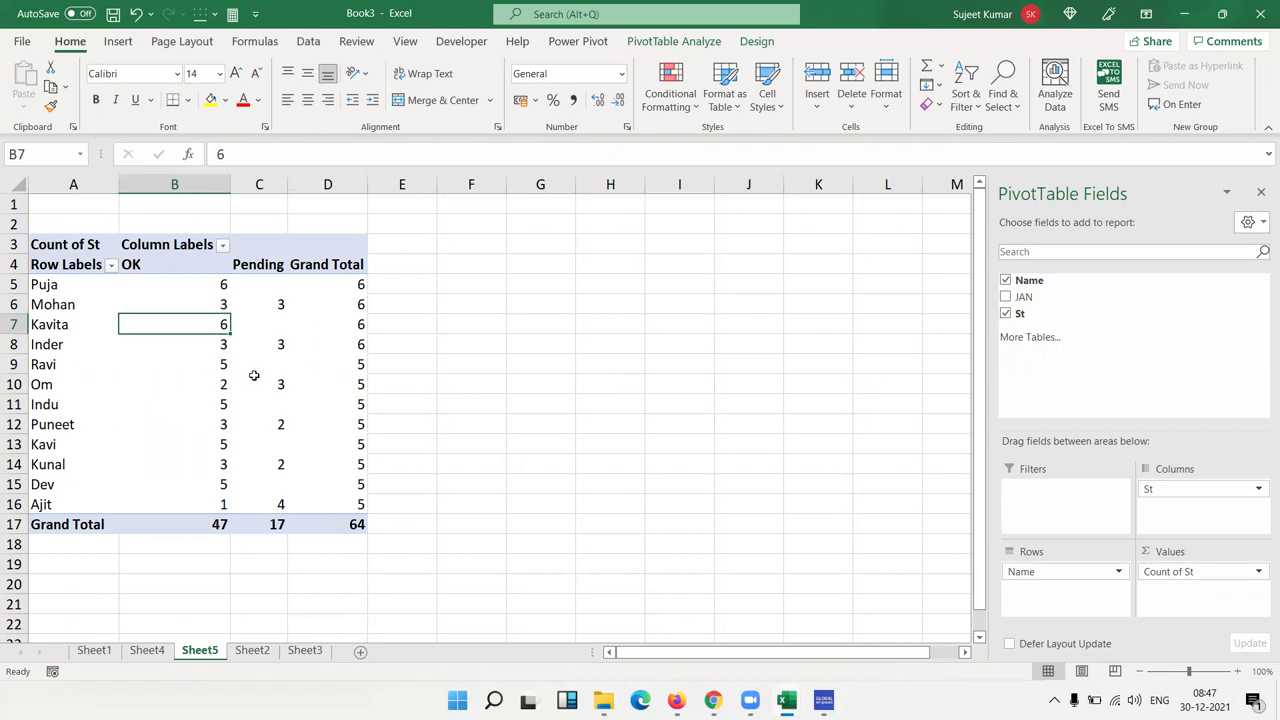
click(222, 289)
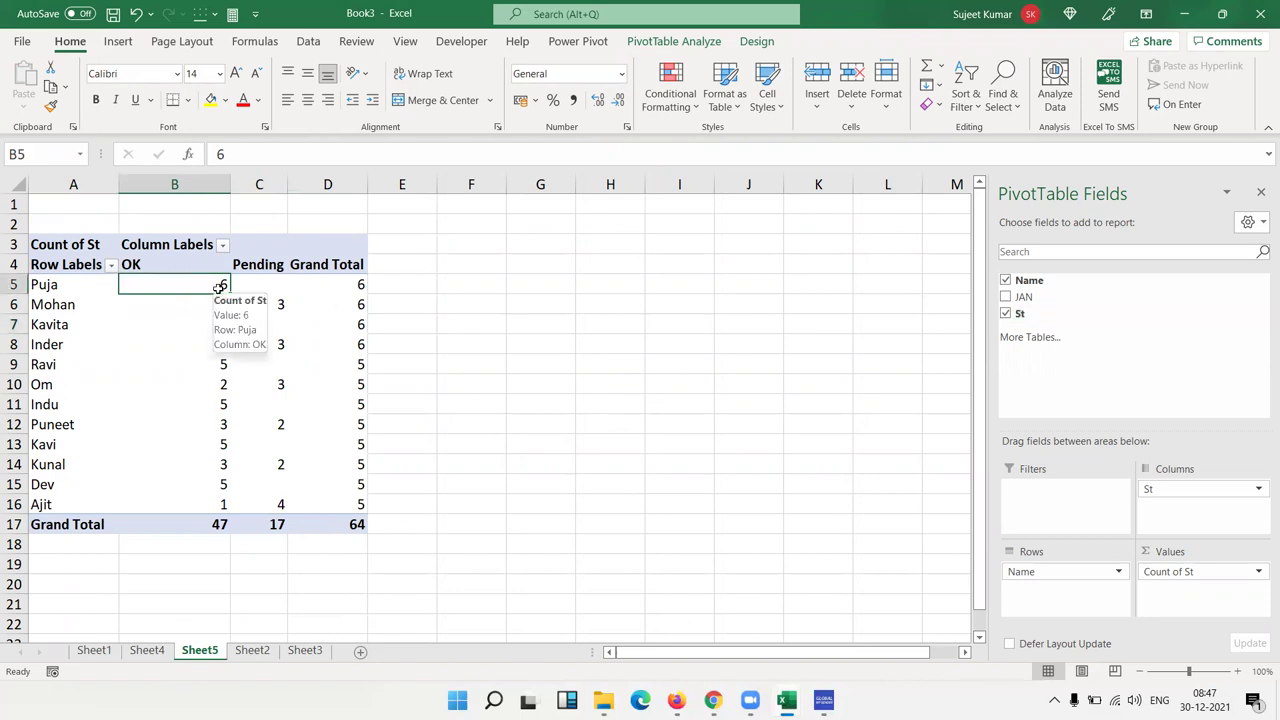
drag(198, 262, 235, 262)
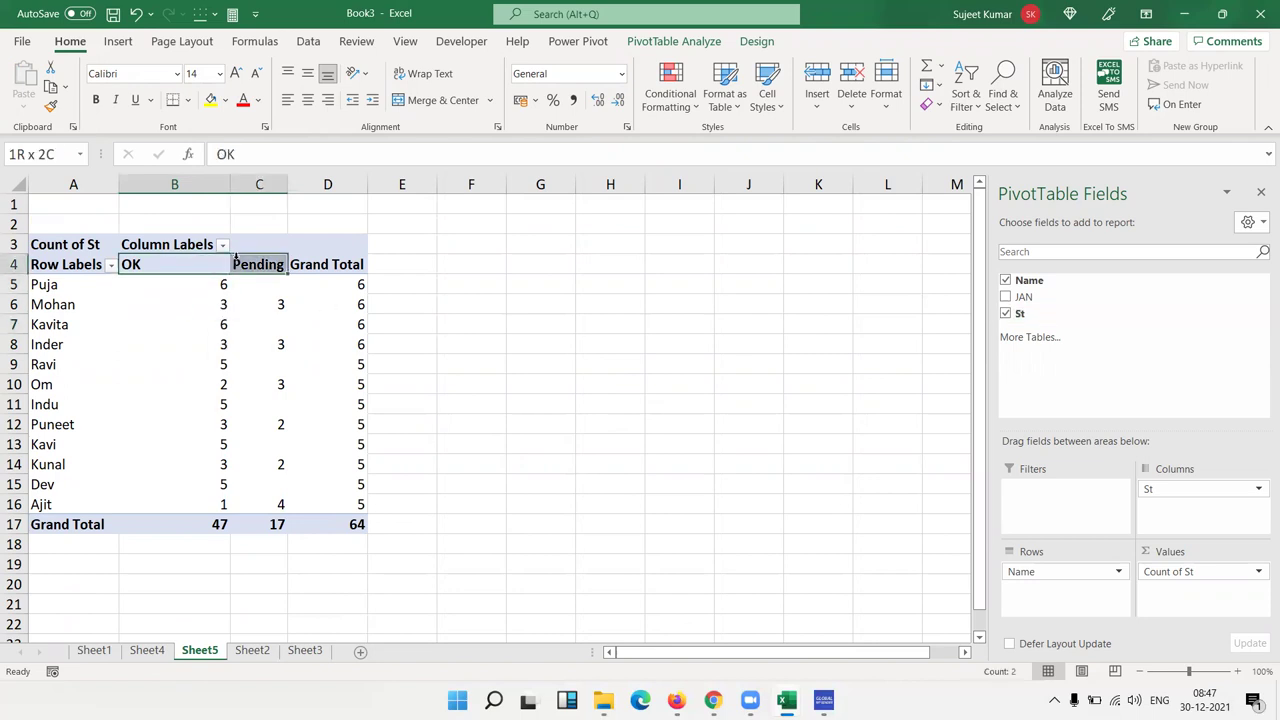
click(180, 262)
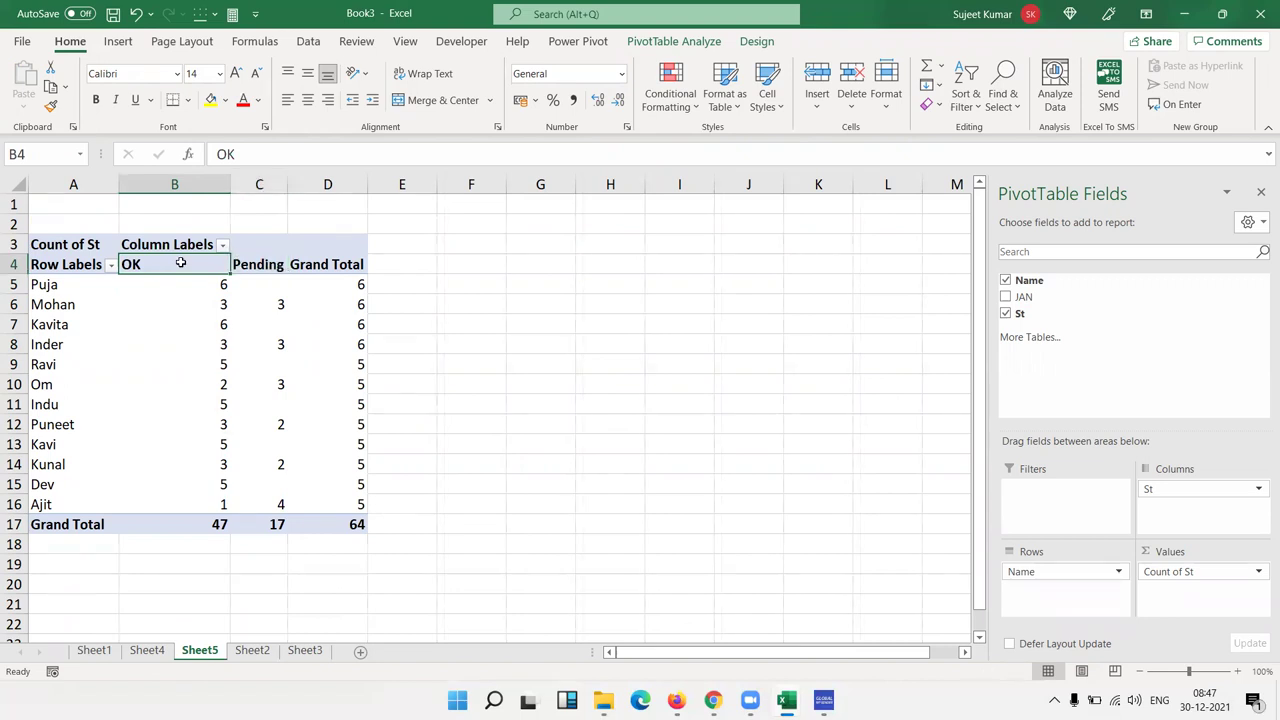
drag(180, 262, 258, 262)
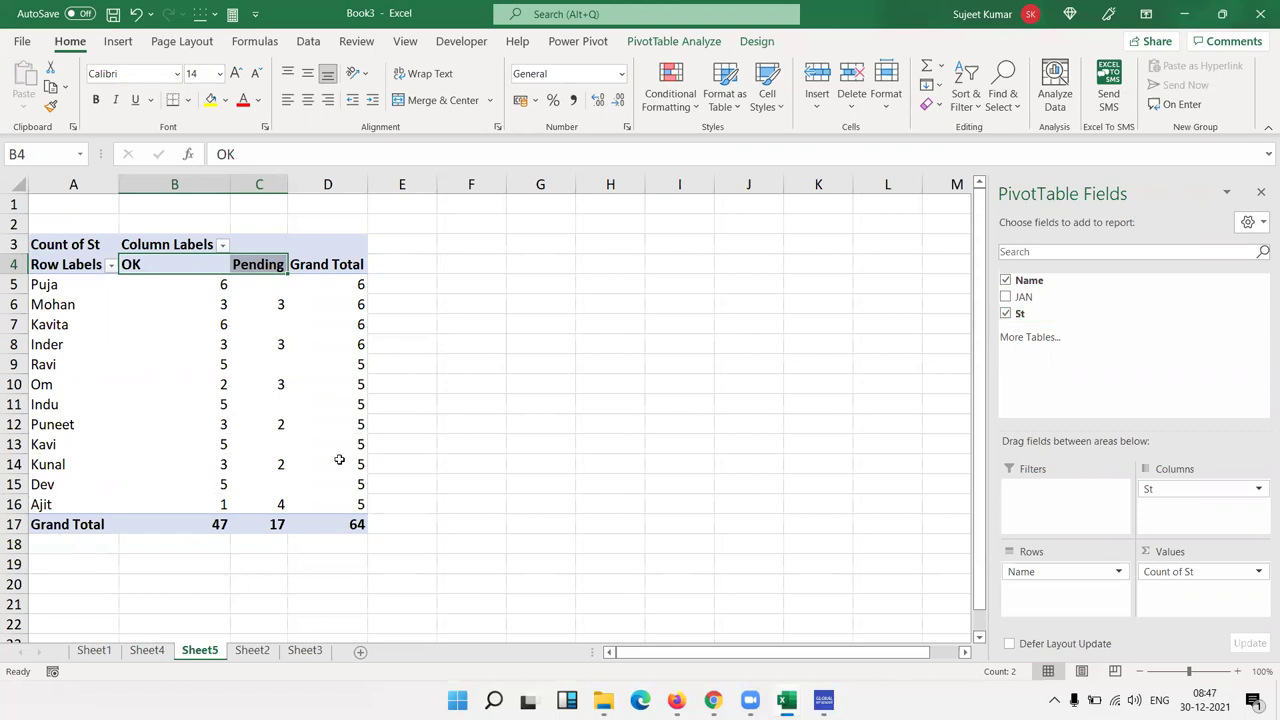
click(160, 651)
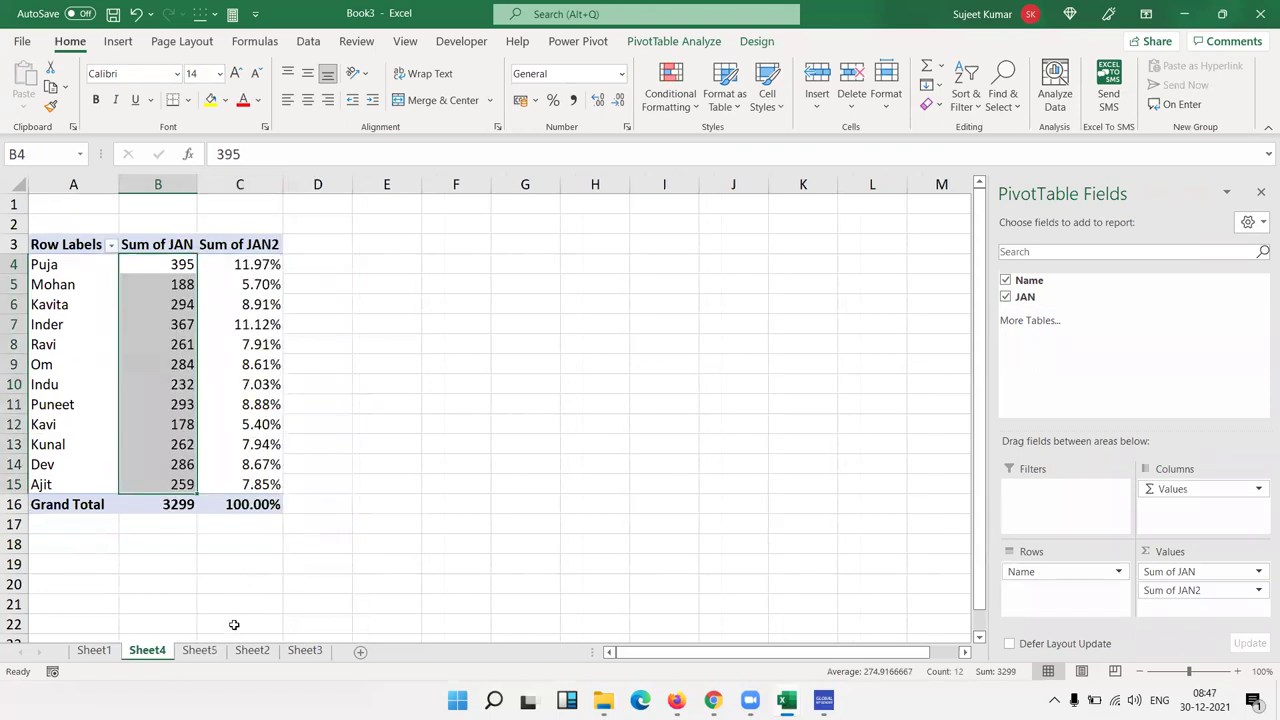
click(198, 652)
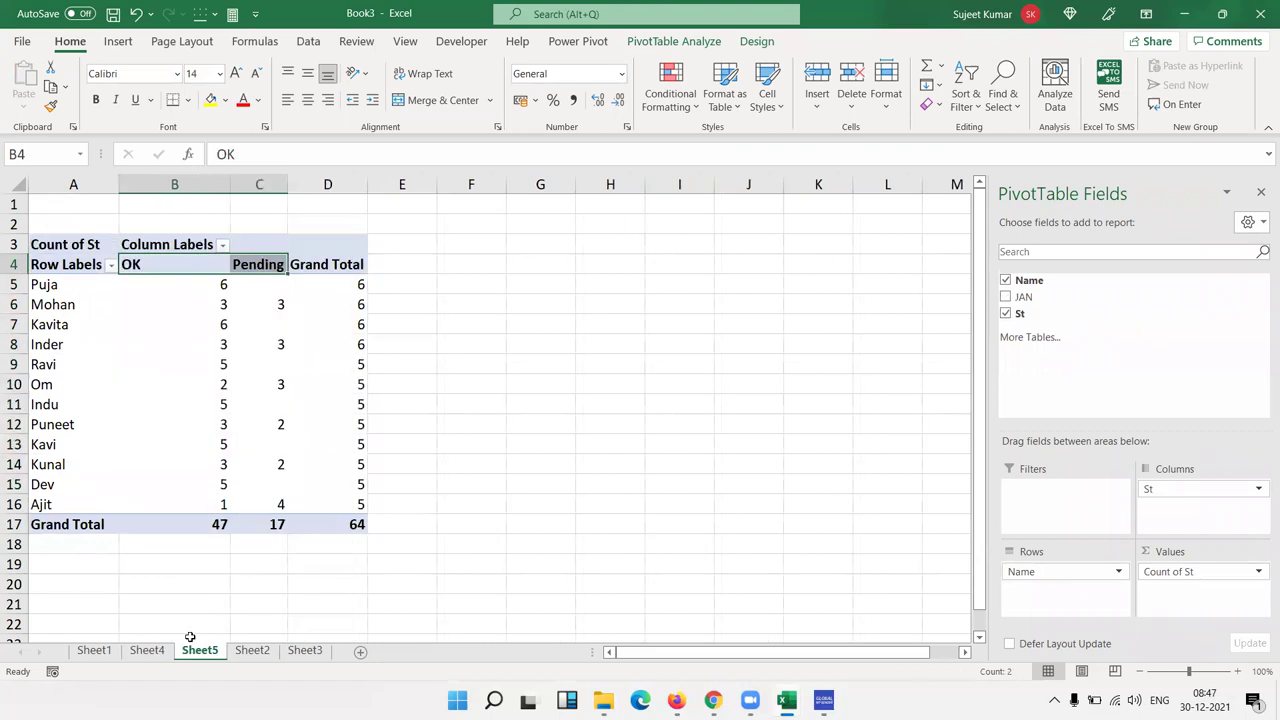
click(217, 306)
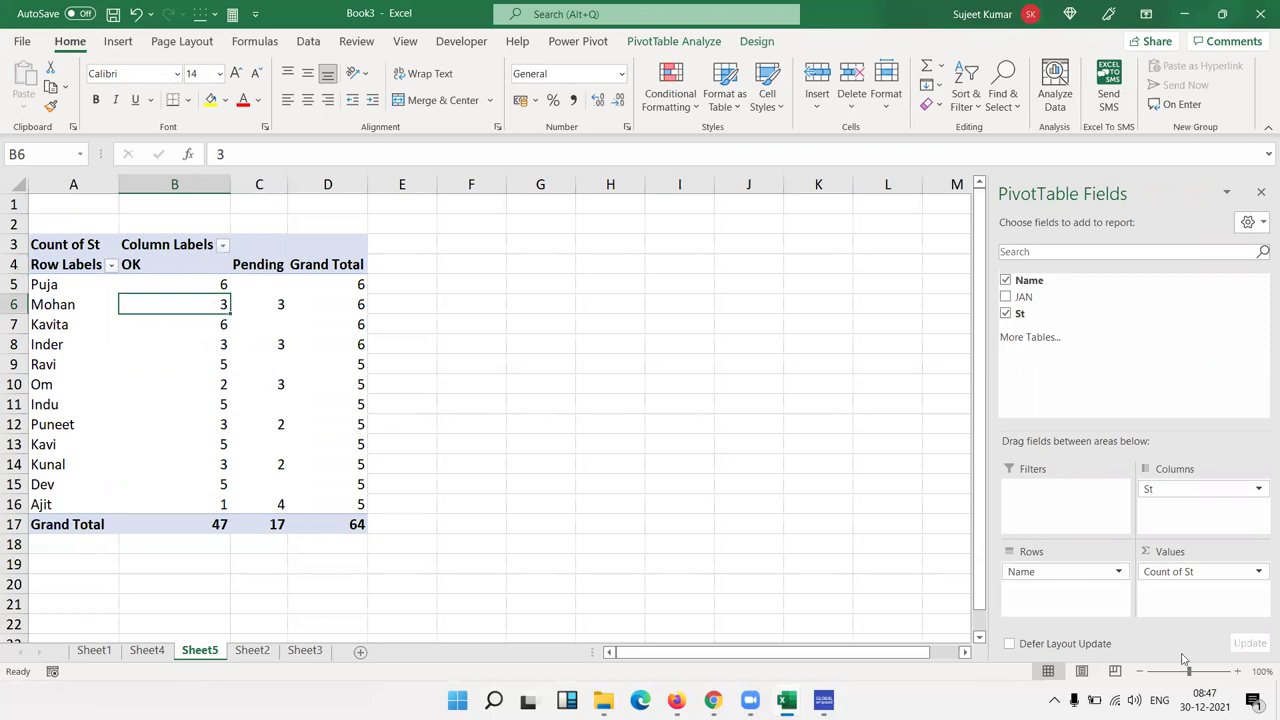
Add St to Values again as Count of St2, shown as % of Row Total
click(1186, 575)
click(1183, 572)
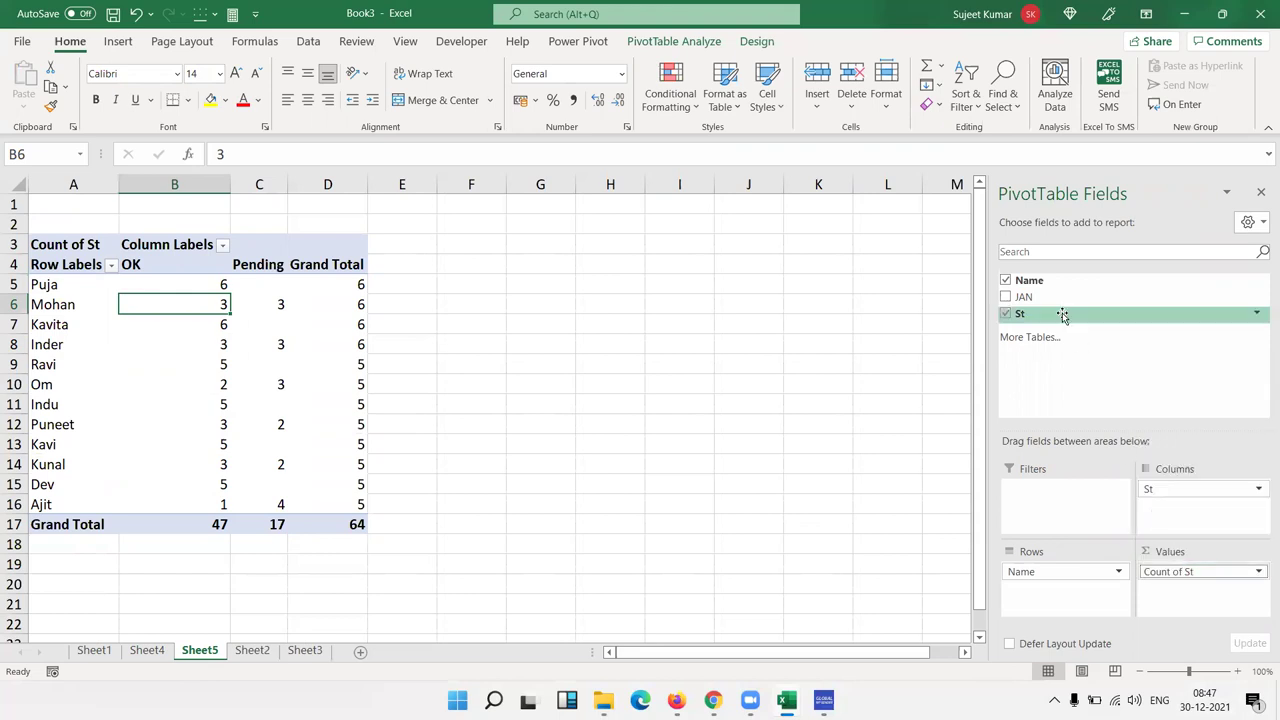
drag(1054, 313, 1160, 585)
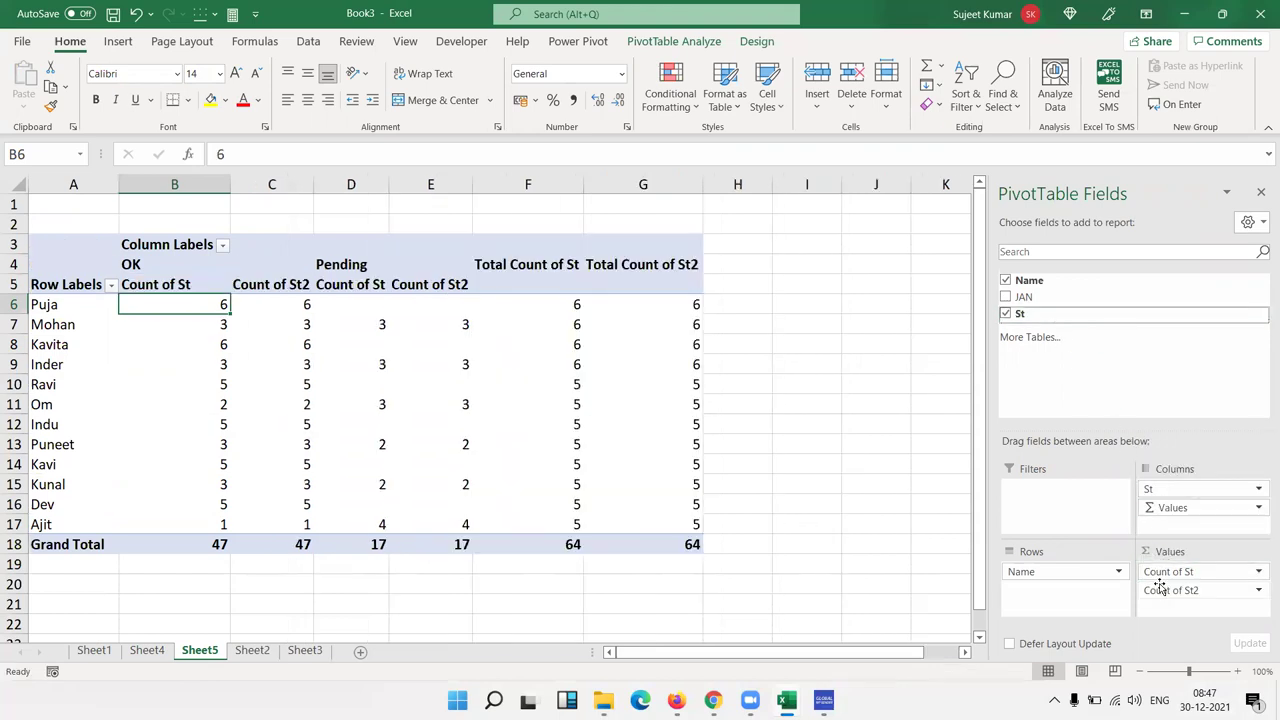
click(1183, 592)
click(1187, 578)
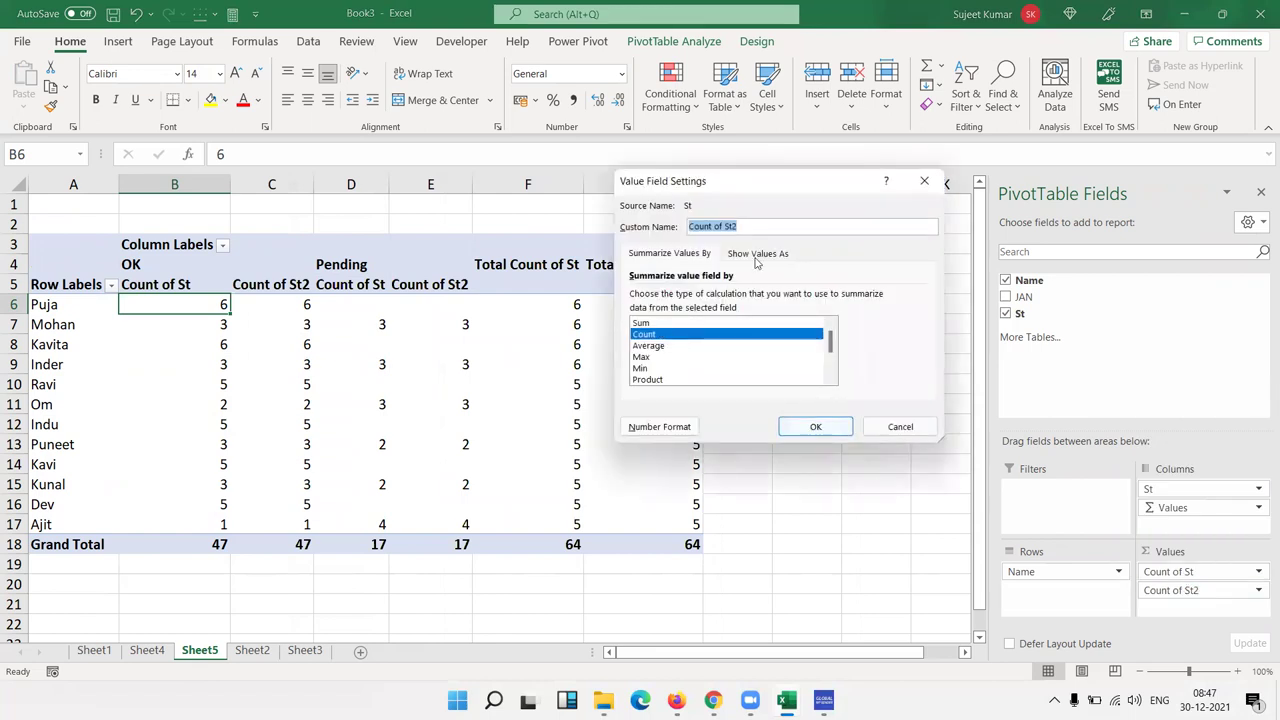
click(756, 256)
click(703, 298)
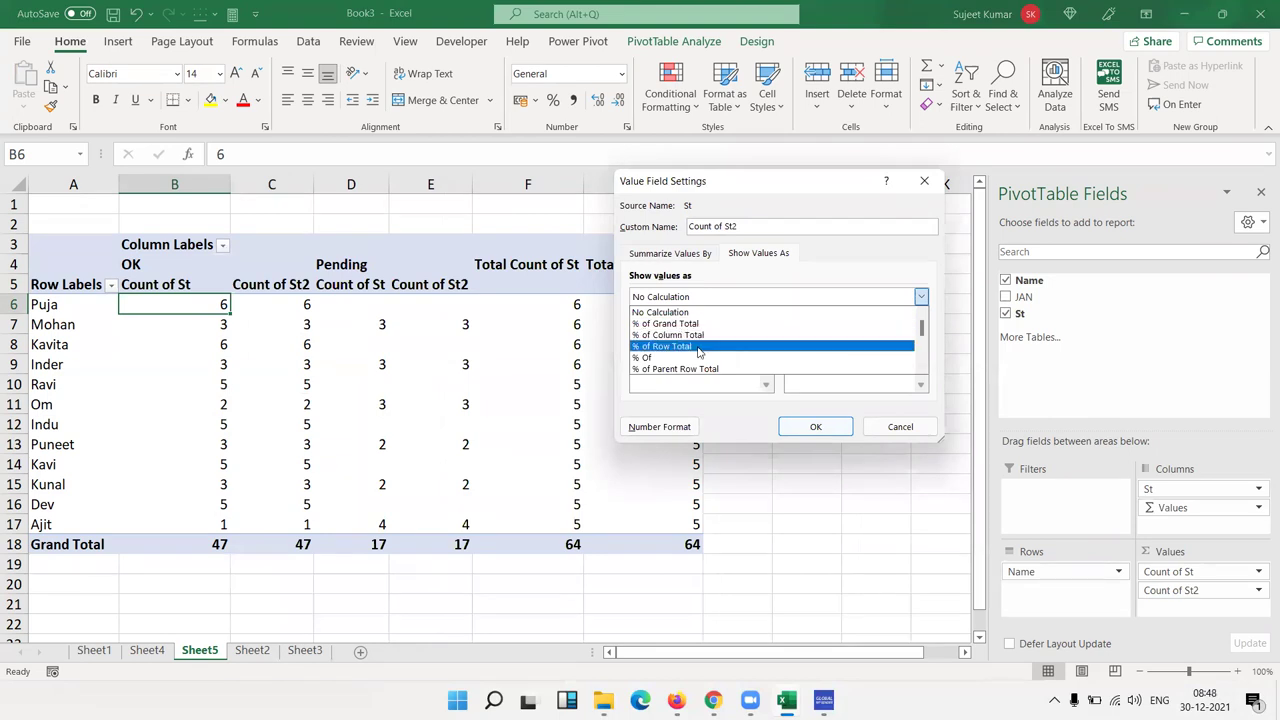
click(700, 346)
drag(724, 195, 956, 283)
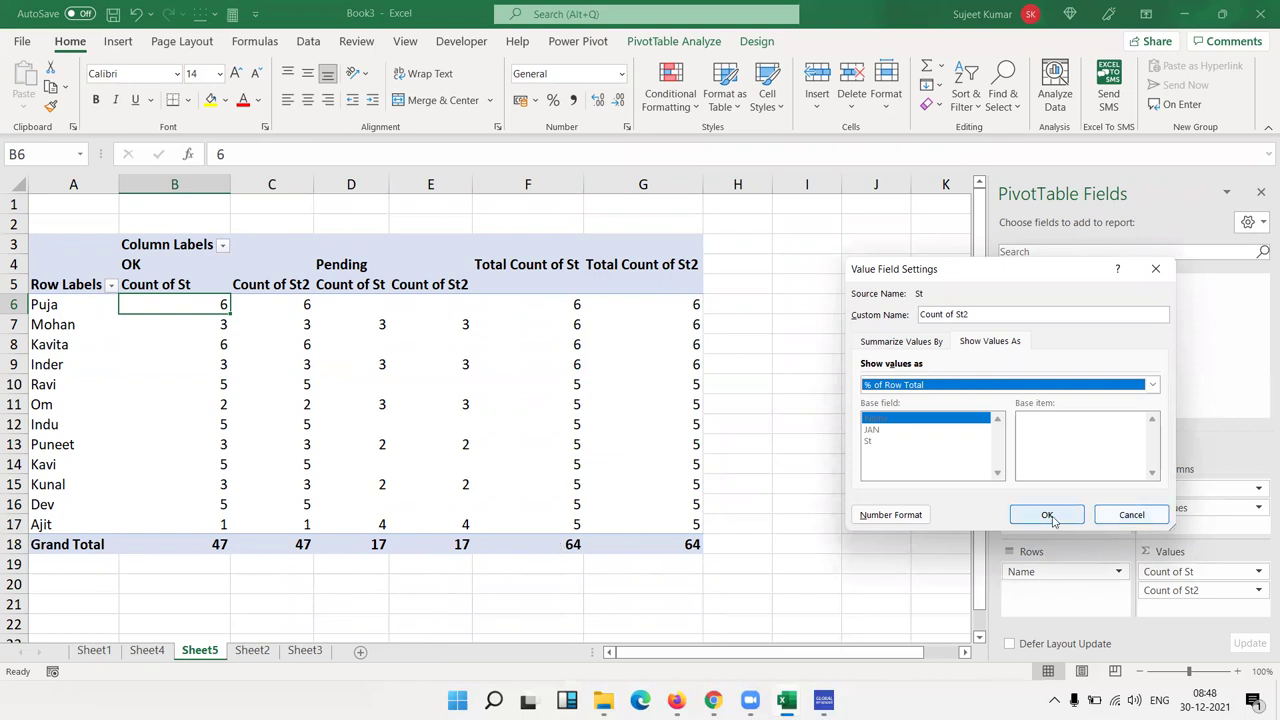
click(1050, 514)
Check the row-total percentages and each name's total count in the pivot
click(264, 342)
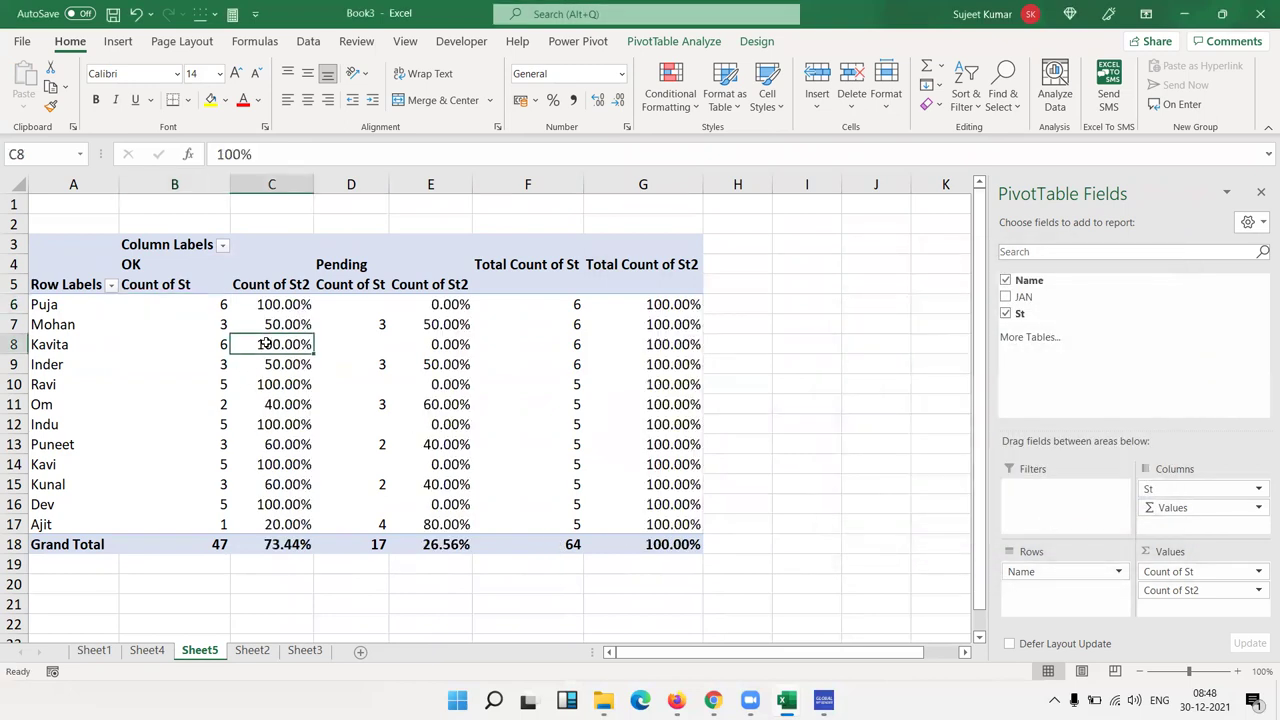
click(221, 304)
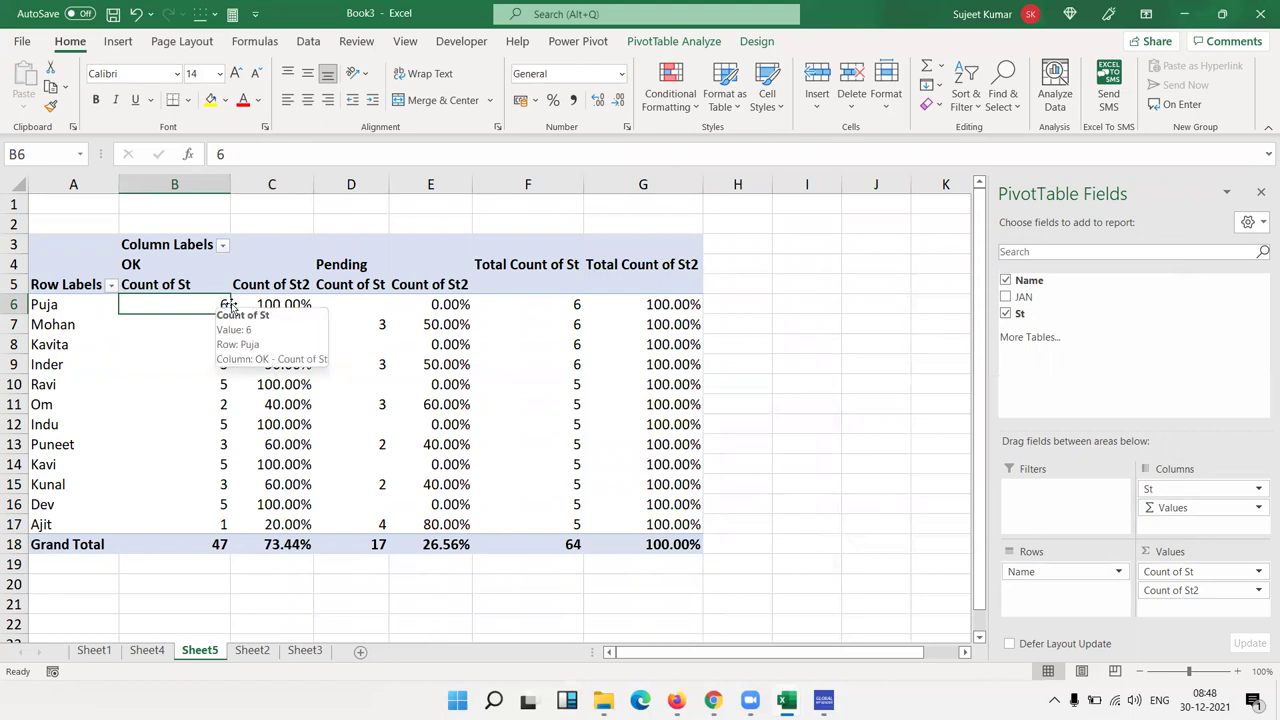
click(244, 304)
click(418, 304)
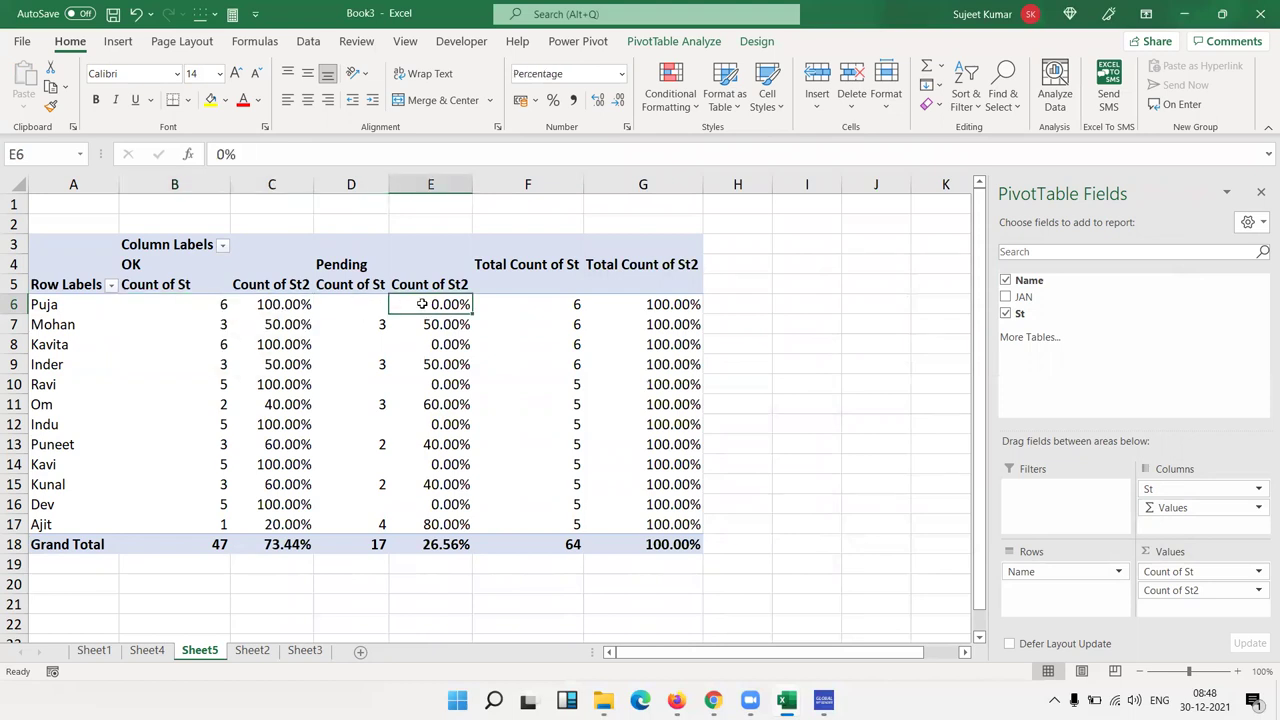
click(575, 328)
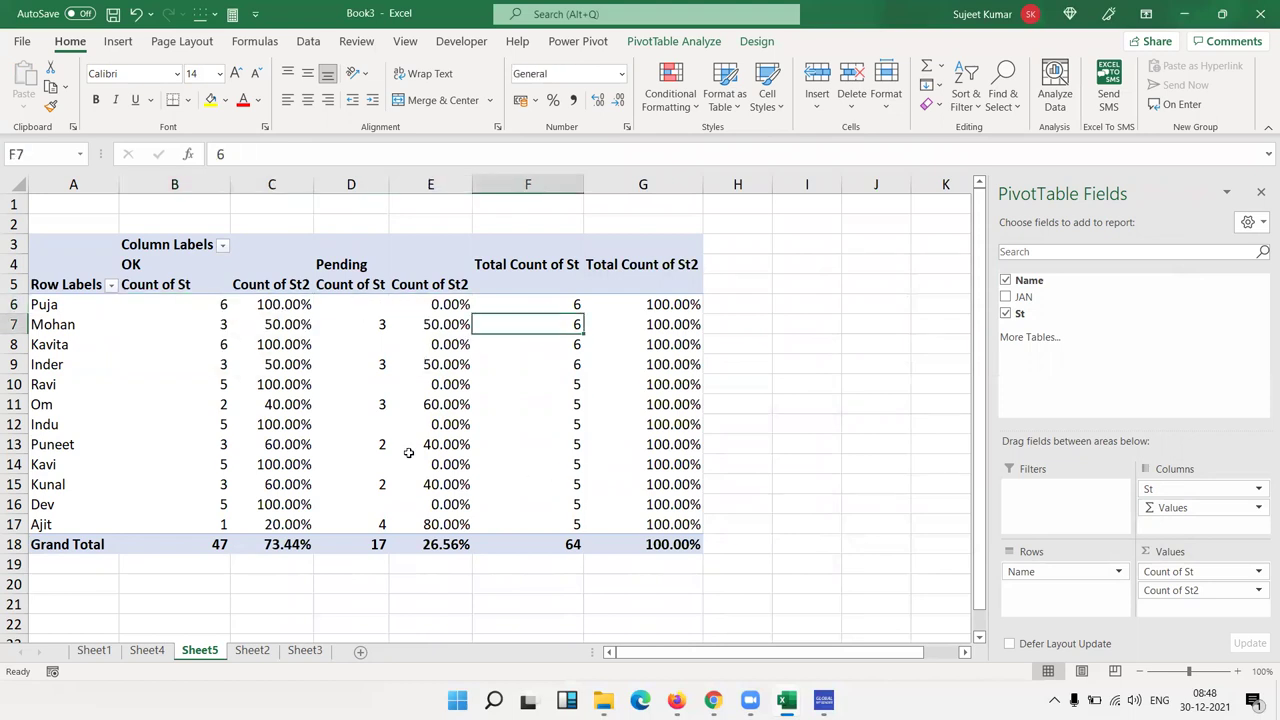
click(318, 348)
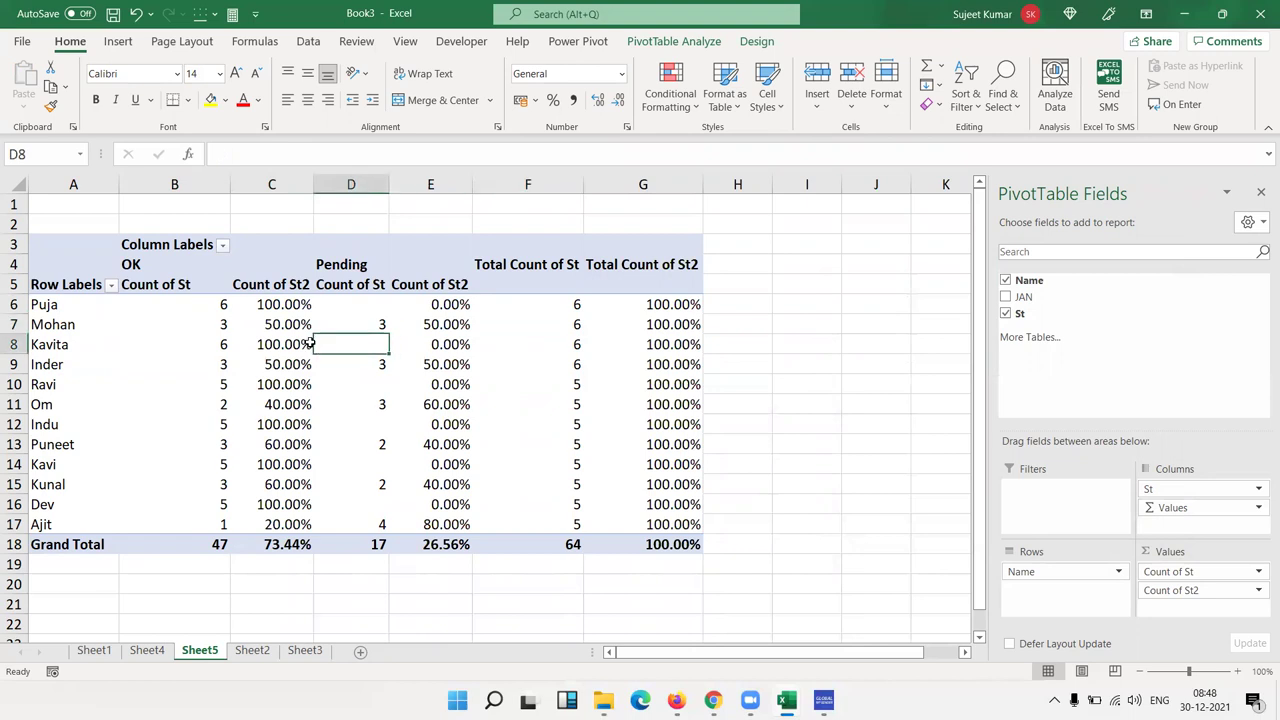
click(428, 360)
In PivotTable Options, turn off grand totals for rows while keeping grand totals for columns
click(646, 328)
right_click(340, 347)
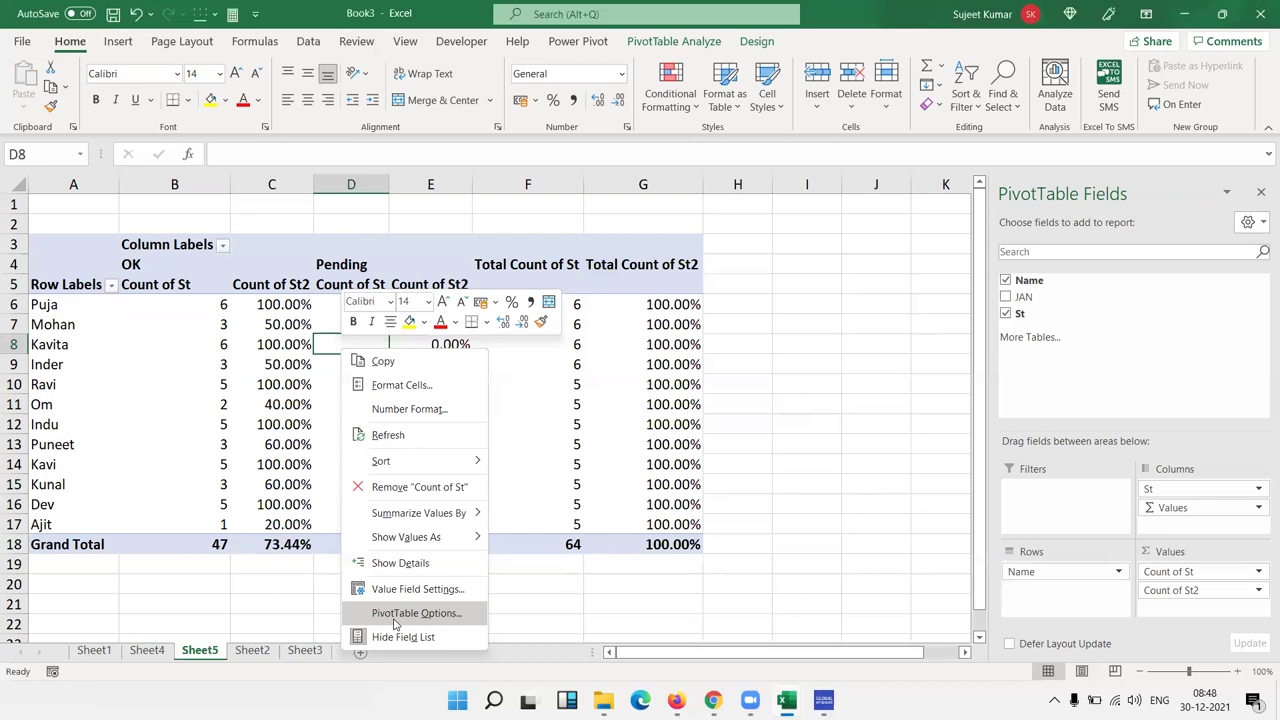
click(396, 613)
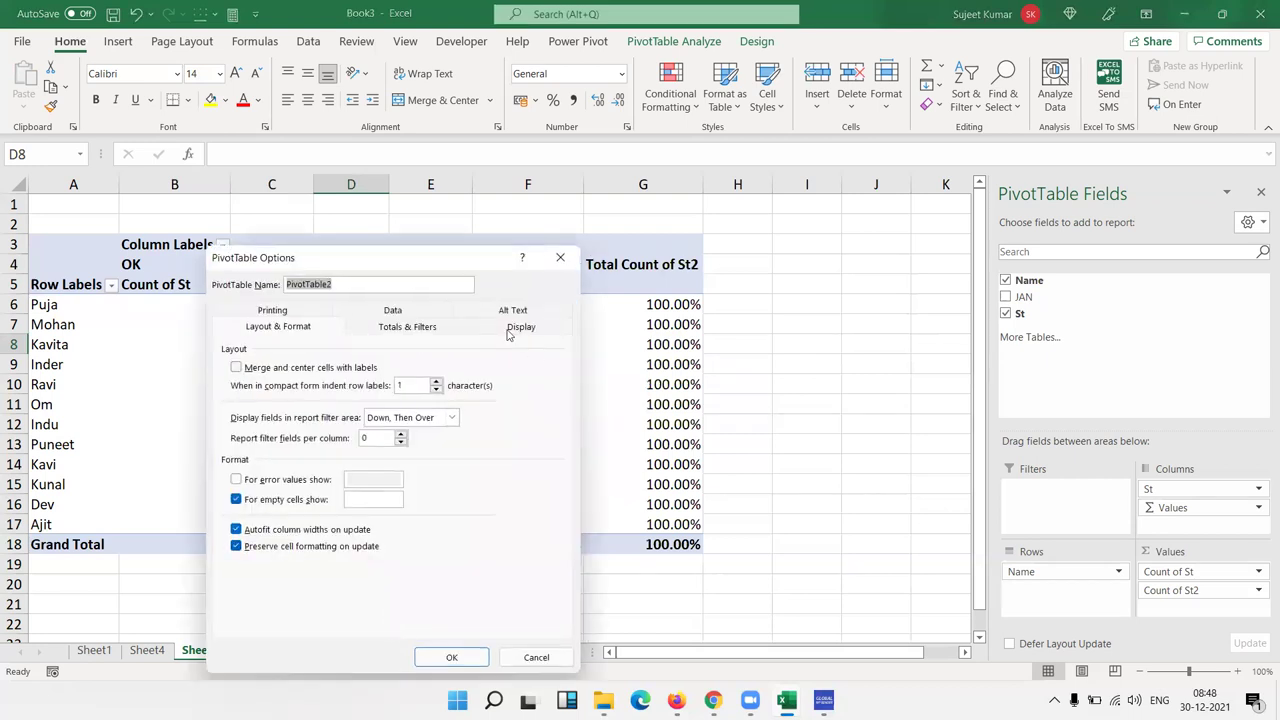
click(386, 330)
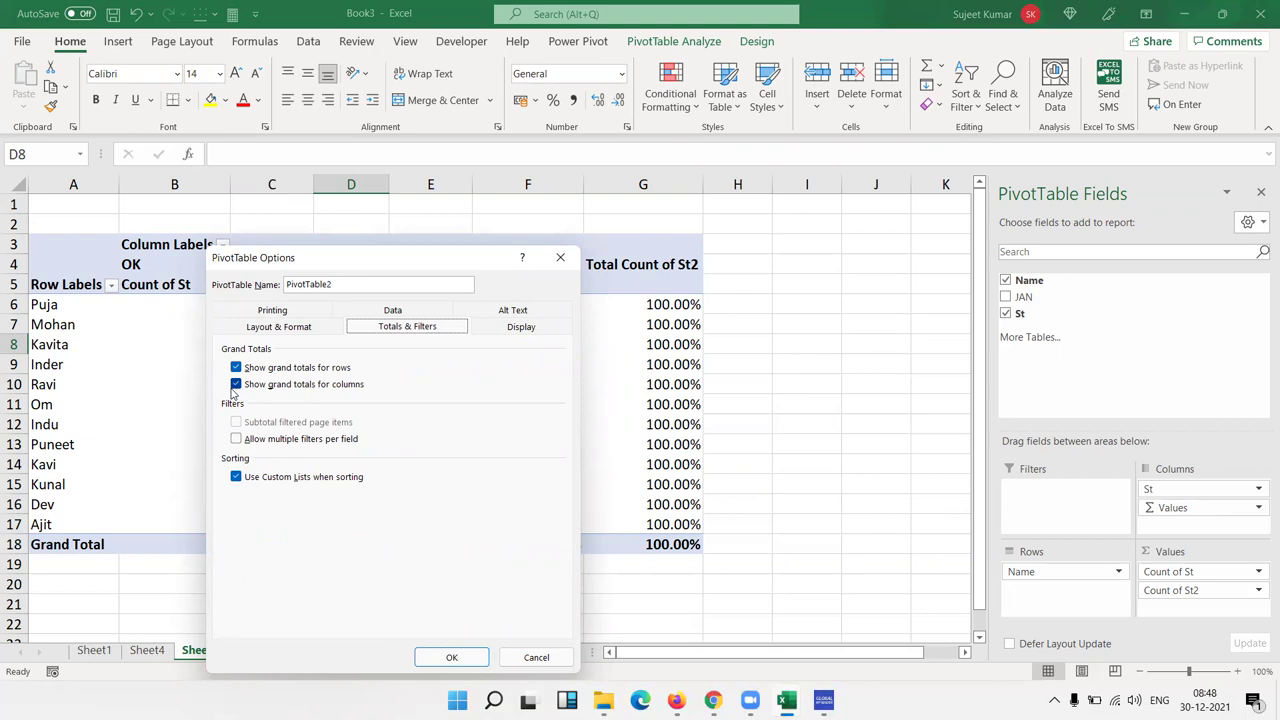
click(235, 386)
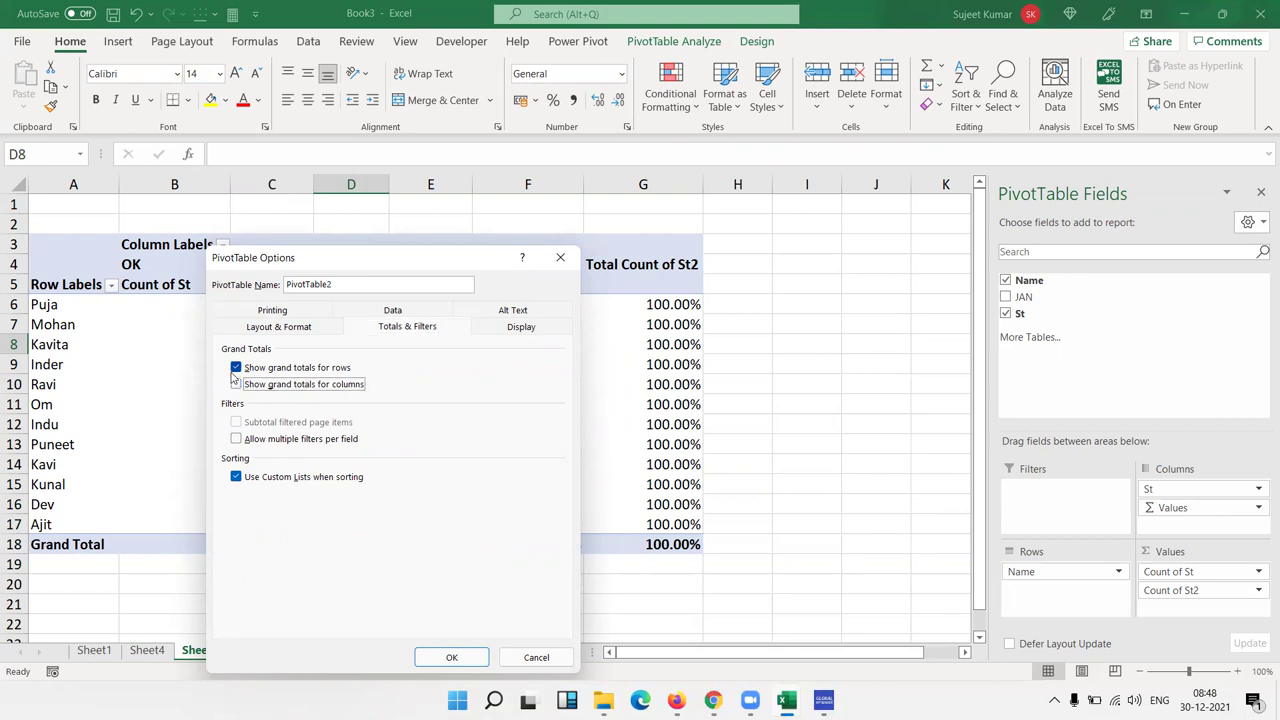
click(235, 380)
click(235, 370)
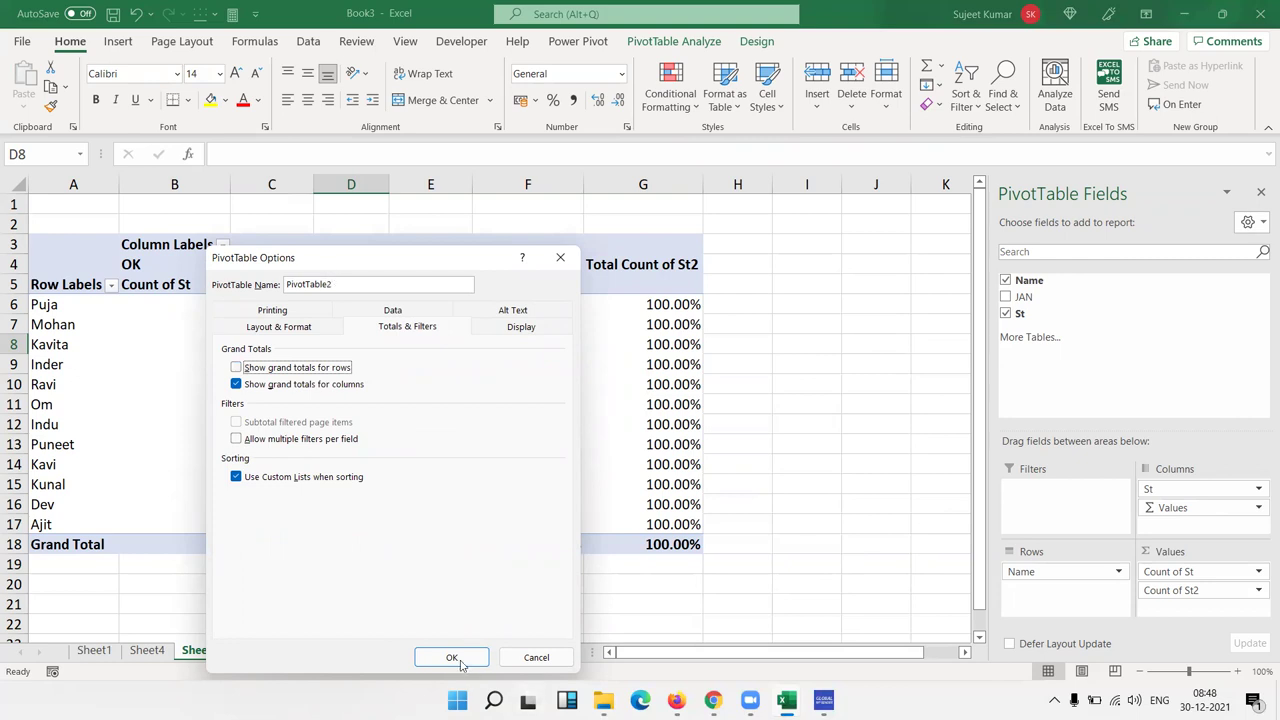
click(455, 658)
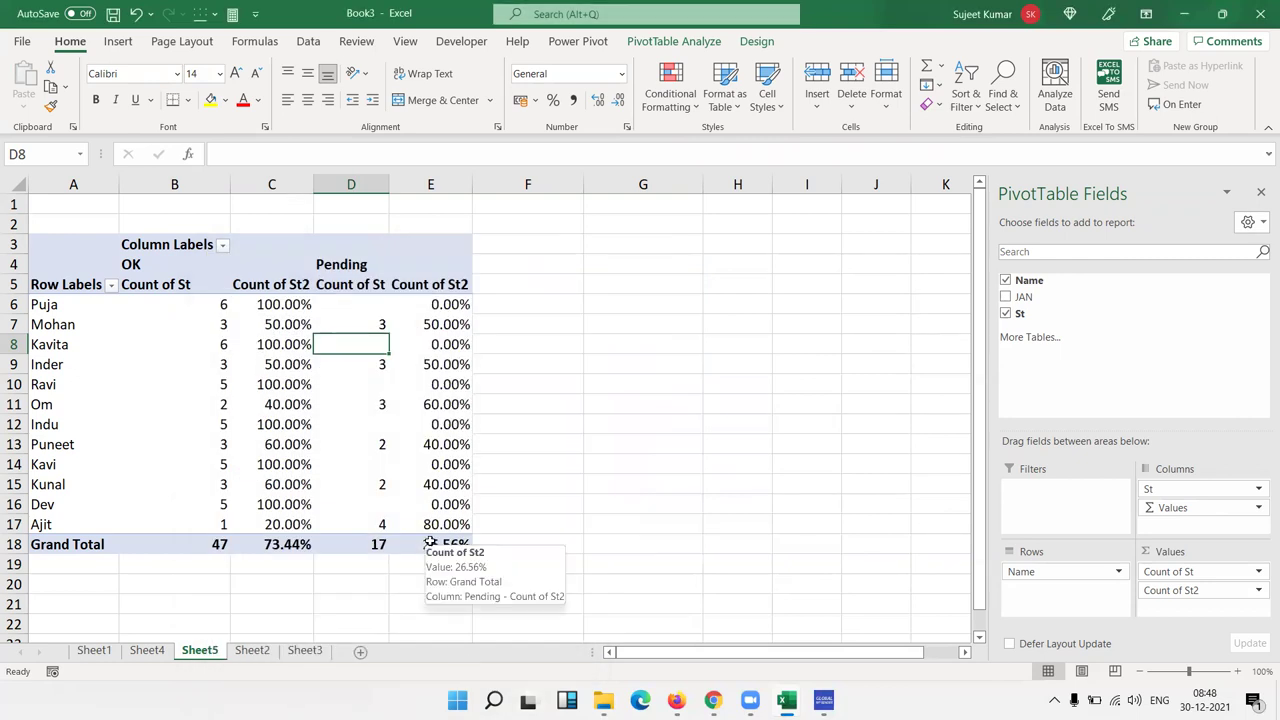
Rename the Count of St value header to Total, after first trying 'Total OK'
click(160, 289)
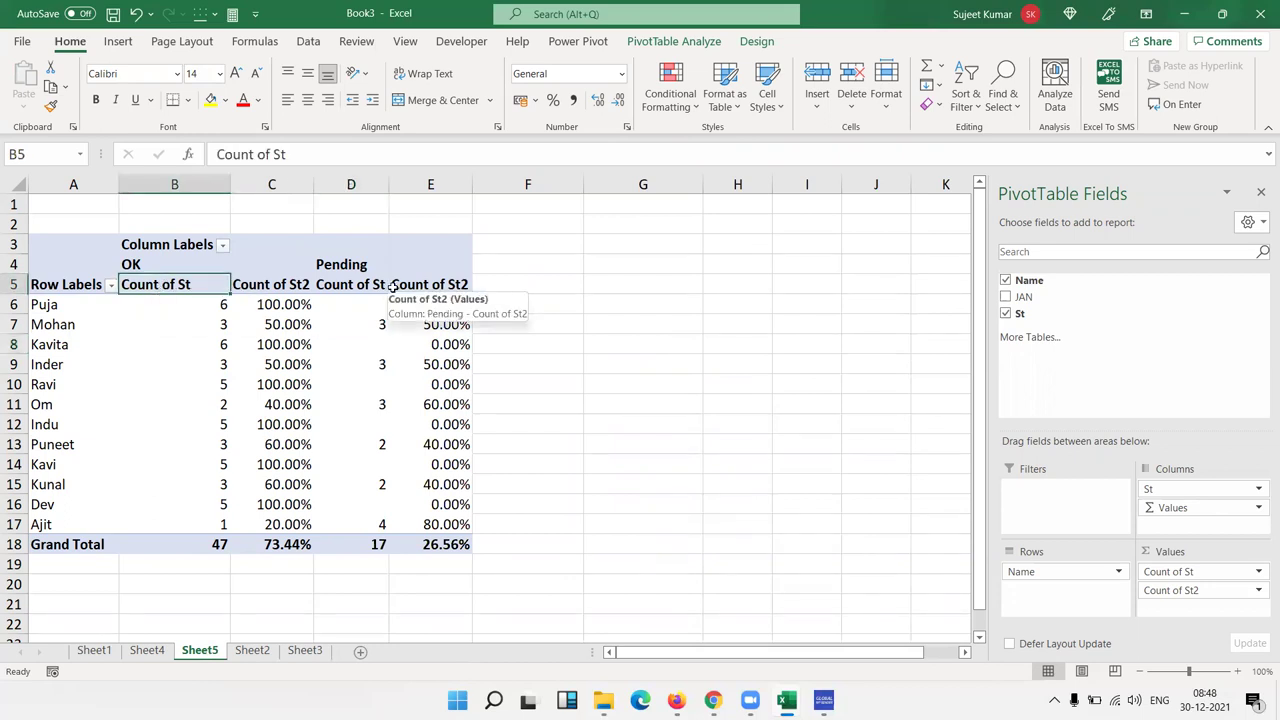
key(Down)
key(Up)
key(Up)
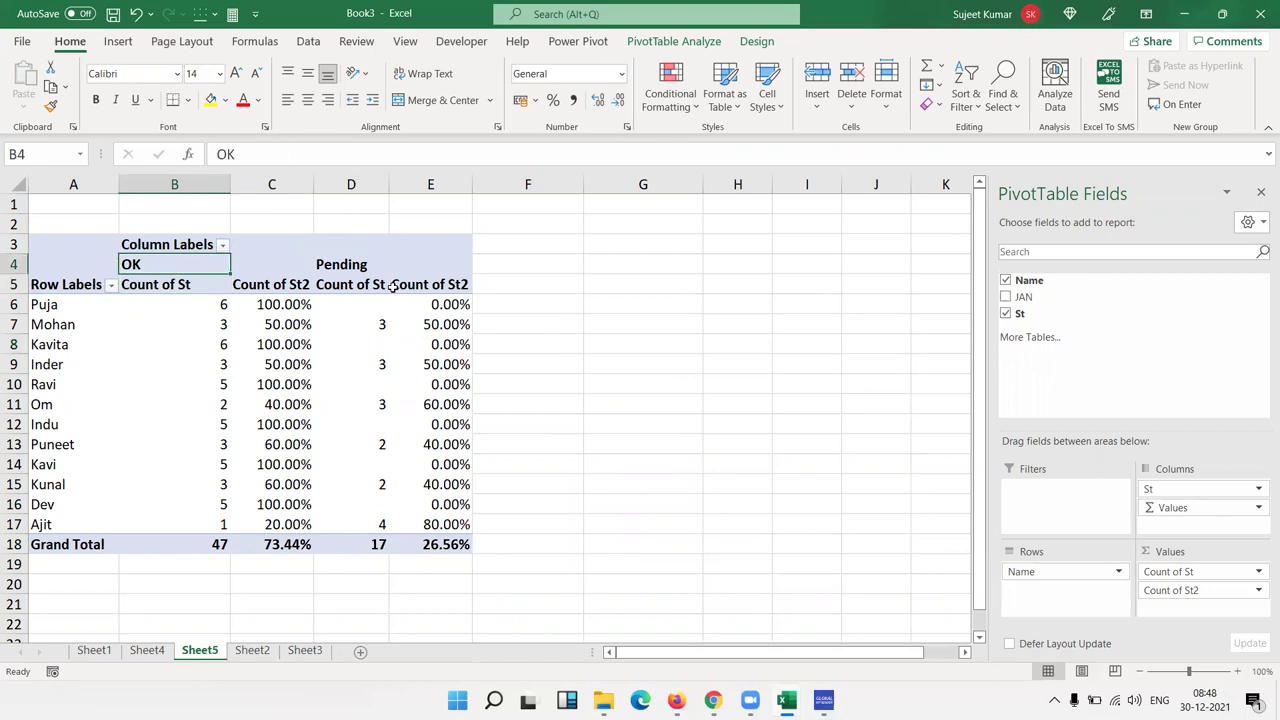
key(Right)
key(Right)
key(Down)
key(Left)
key(Left)
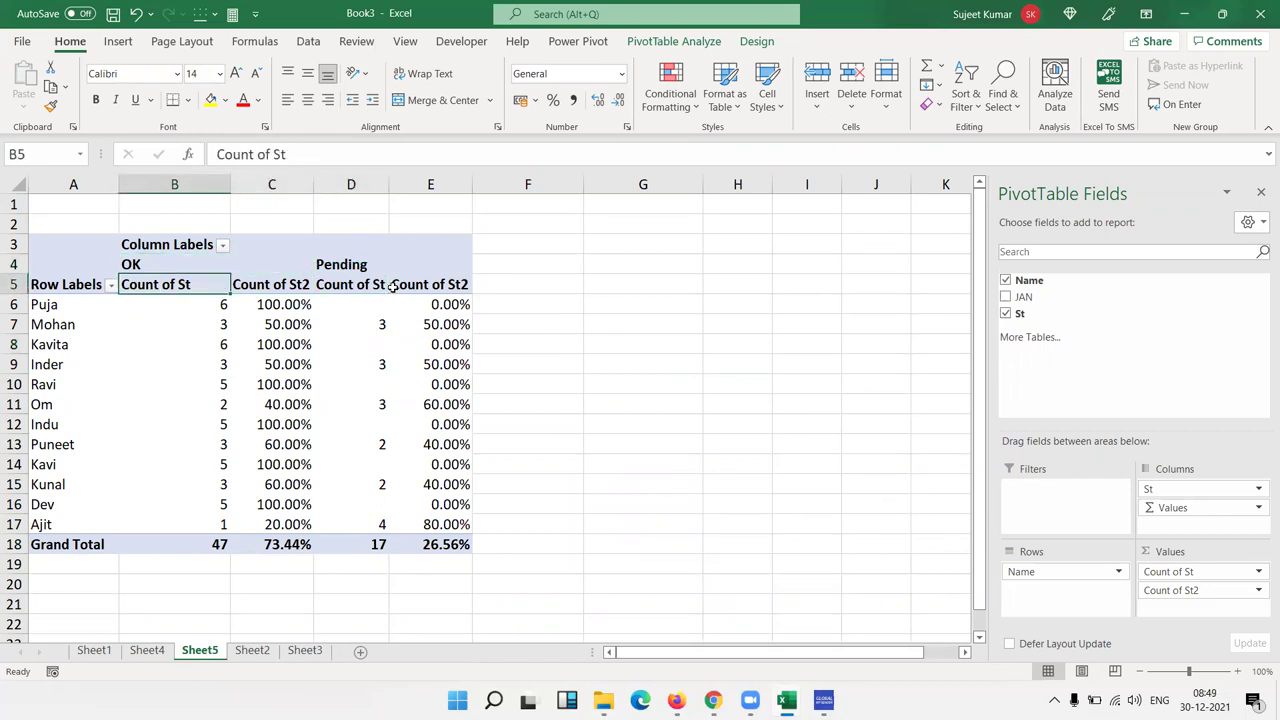
text(Total OK)
key(Return)
key(Up)
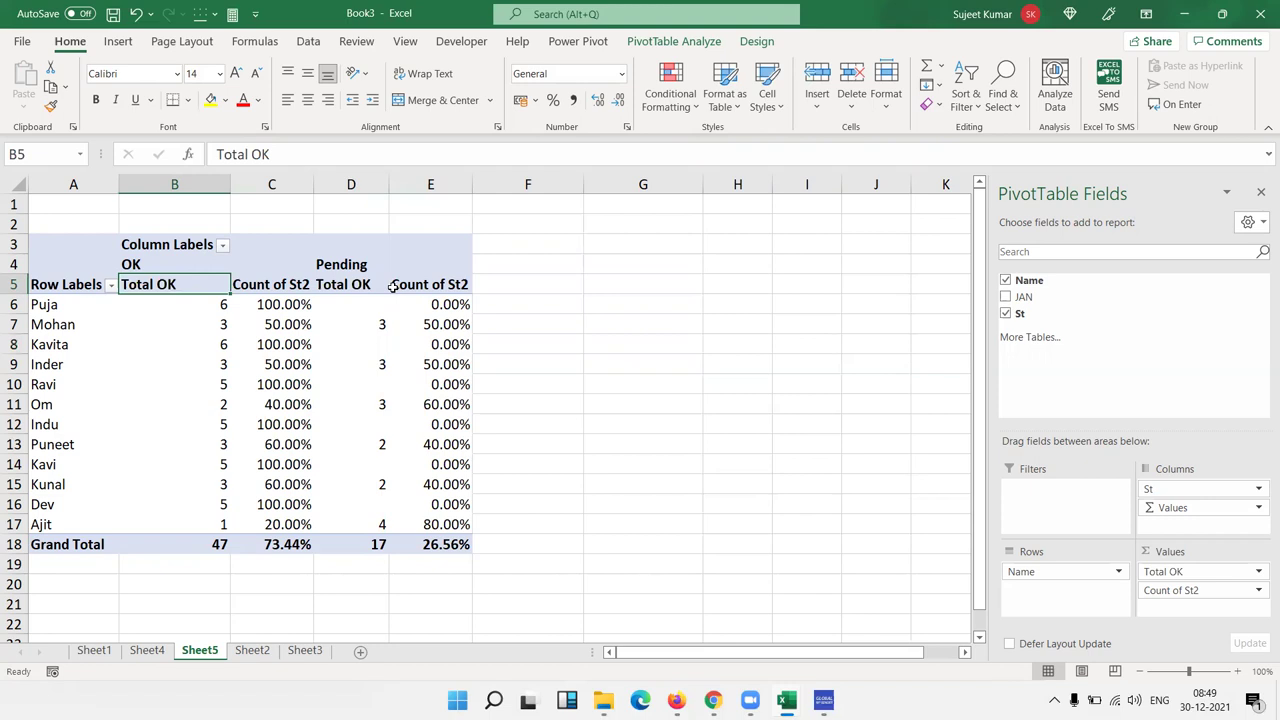
text(Tota)
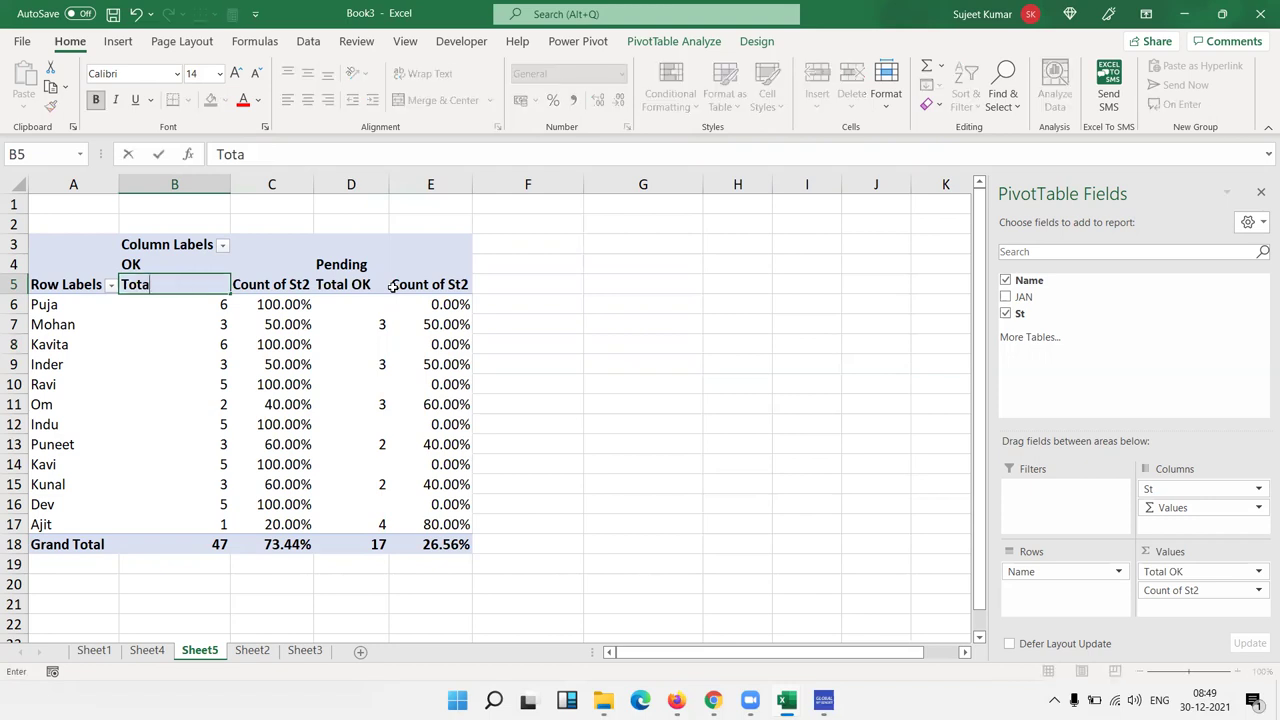
key(Return)
Rename the Count of St2 value header to %
key(Up)
key(Right)
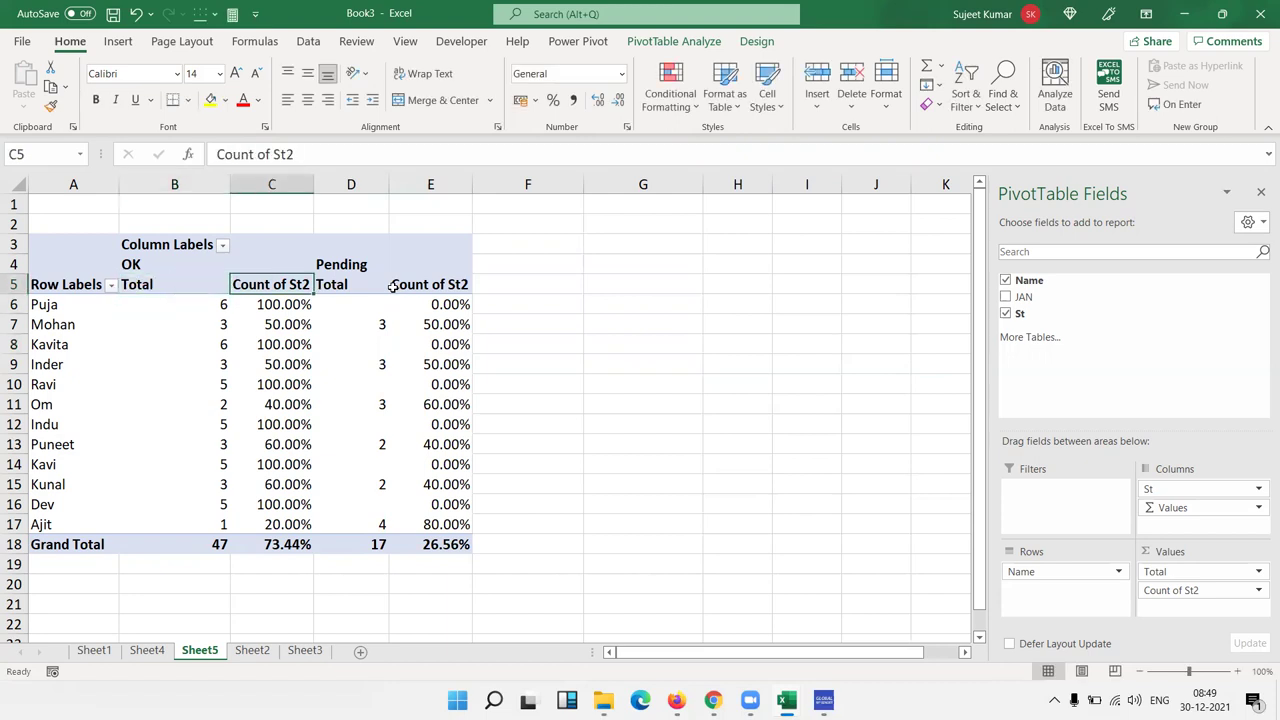
text(%)
key(Return)
key(Up)
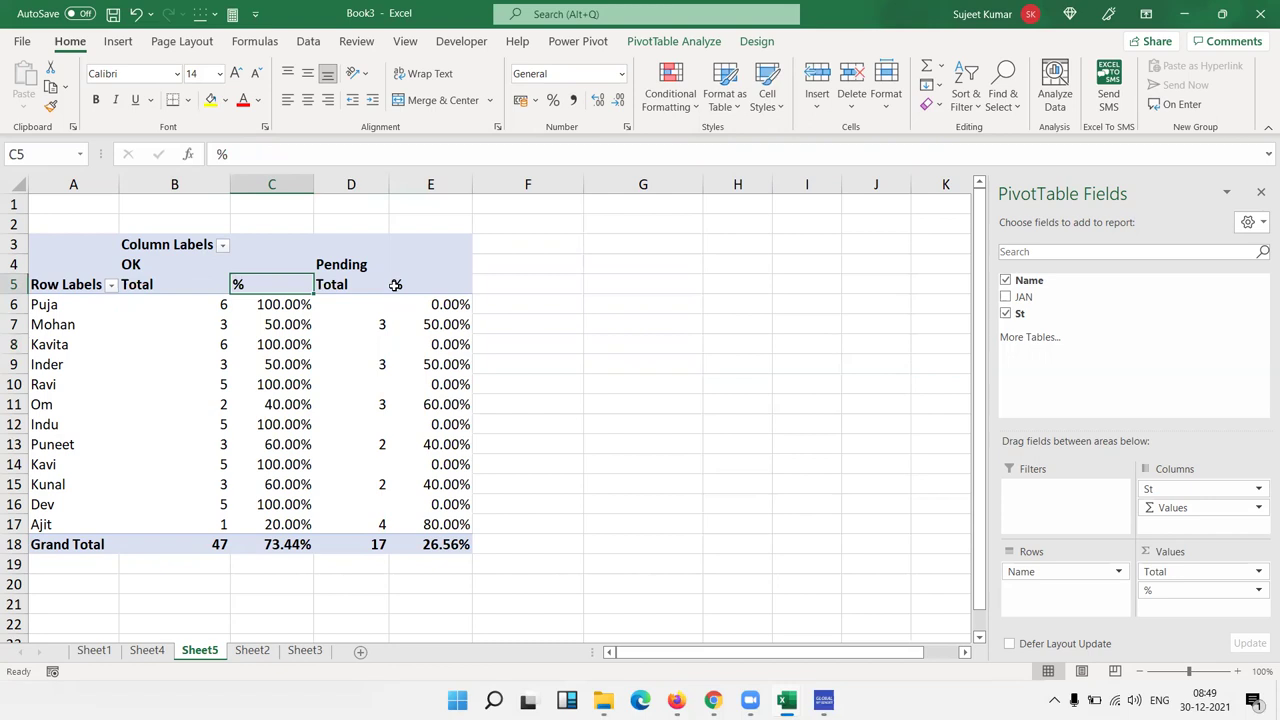
Turn on Merge and center cells with labels in PivotTable Options so OK and Pending centre over their columns
click(140, 264)
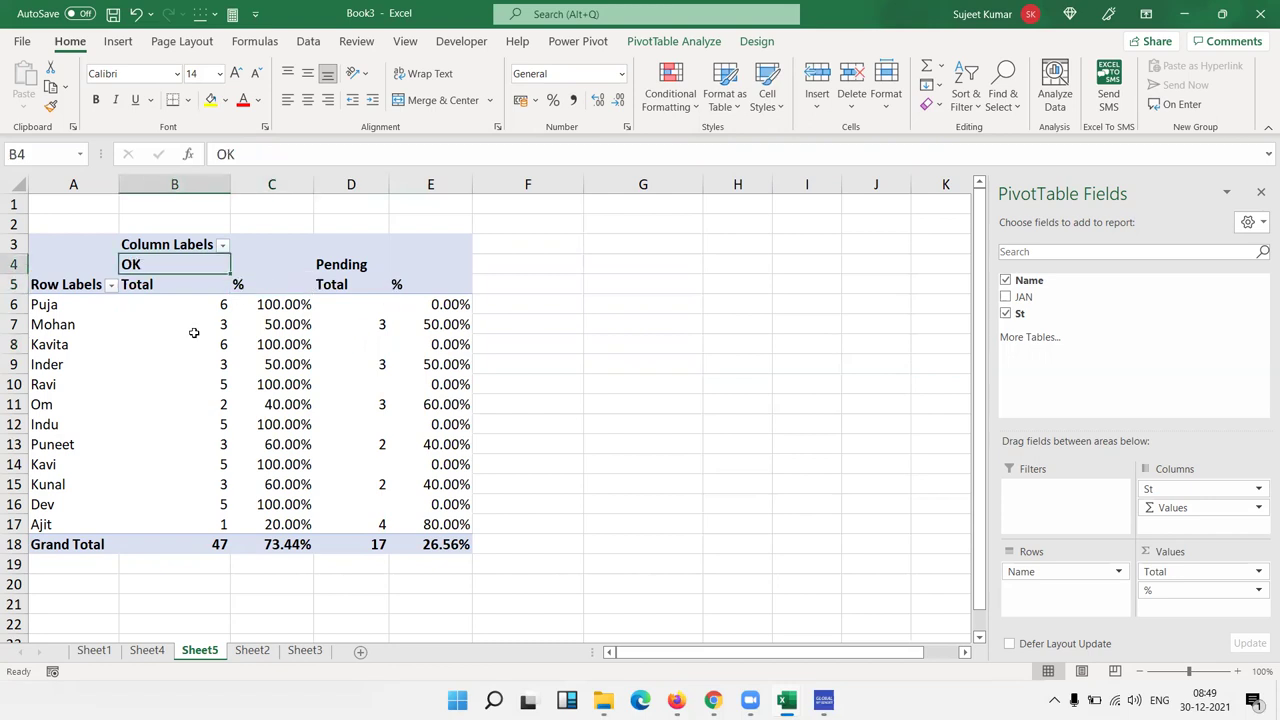
right_click(250, 330)
click(326, 596)
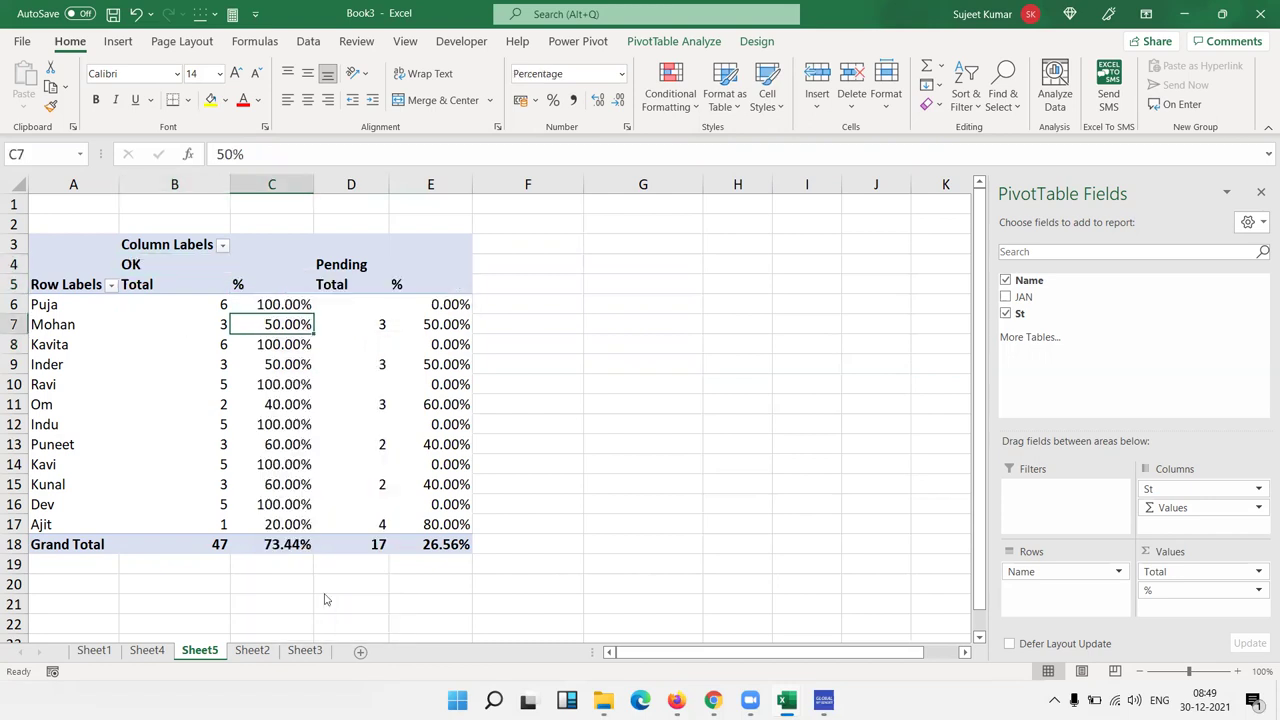
click(226, 368)
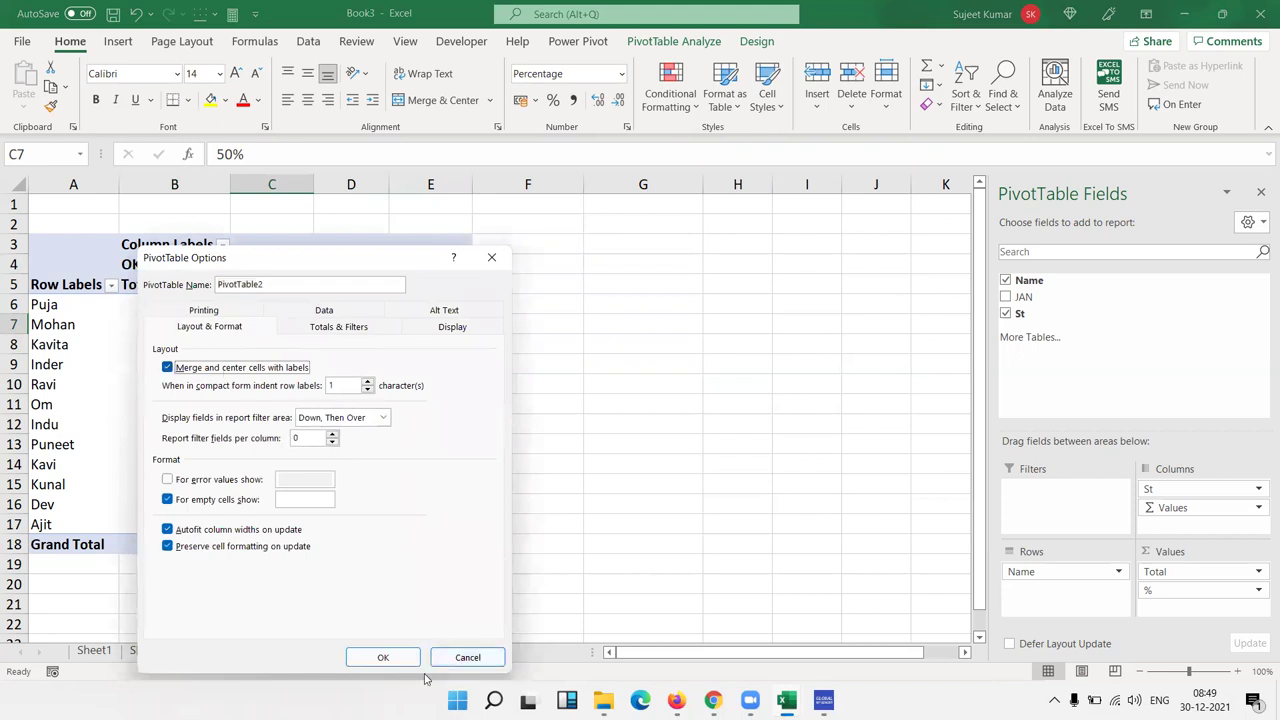
click(383, 657)
click(270, 368)
drag(224, 264, 352, 535)
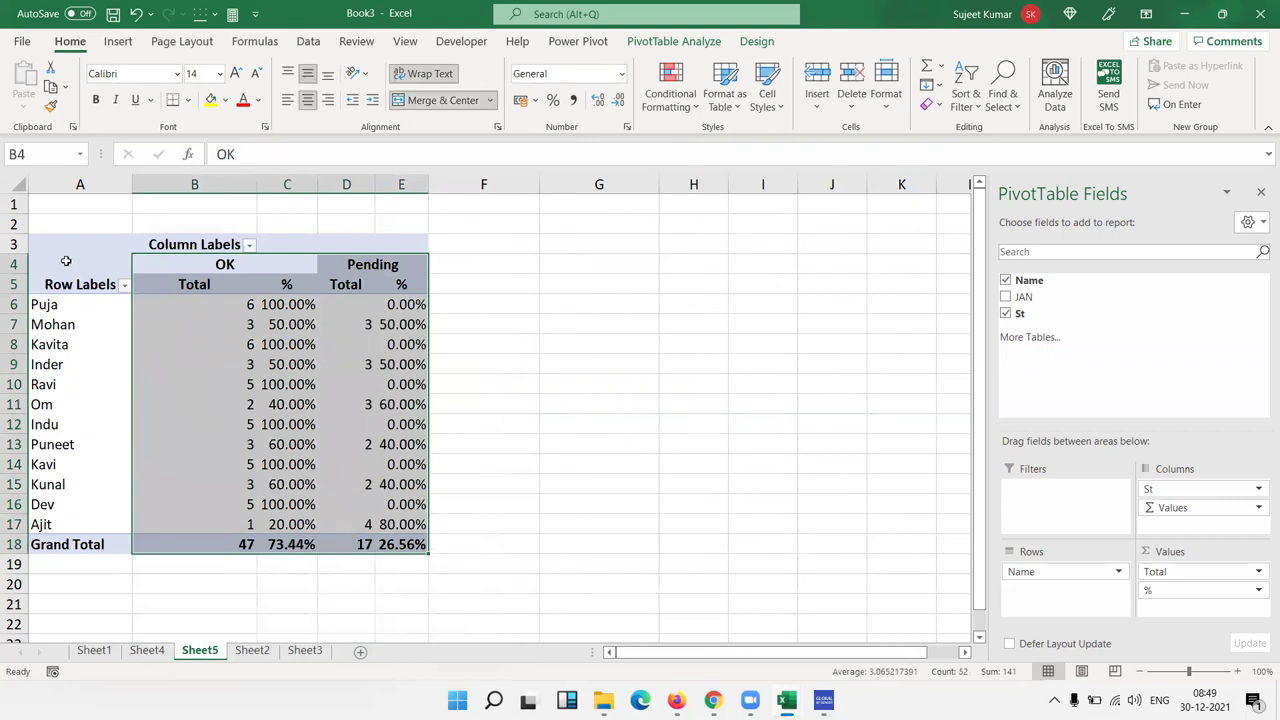
Rename the Row Labels header to Name
click(60, 284)
text(Name)
key(Return)
click(88, 283)
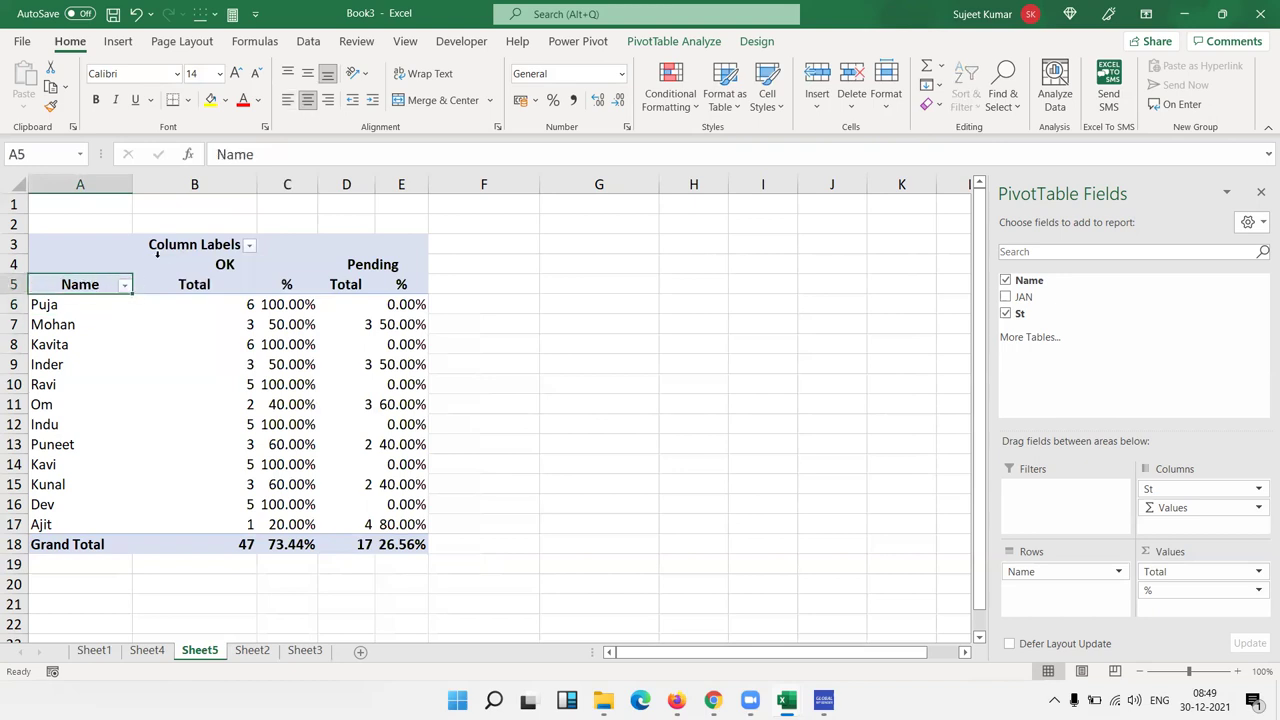
click(177, 249)
Apply All Borders to the pivot table from the OK/Pending row down to Grand Total
click(208, 265)
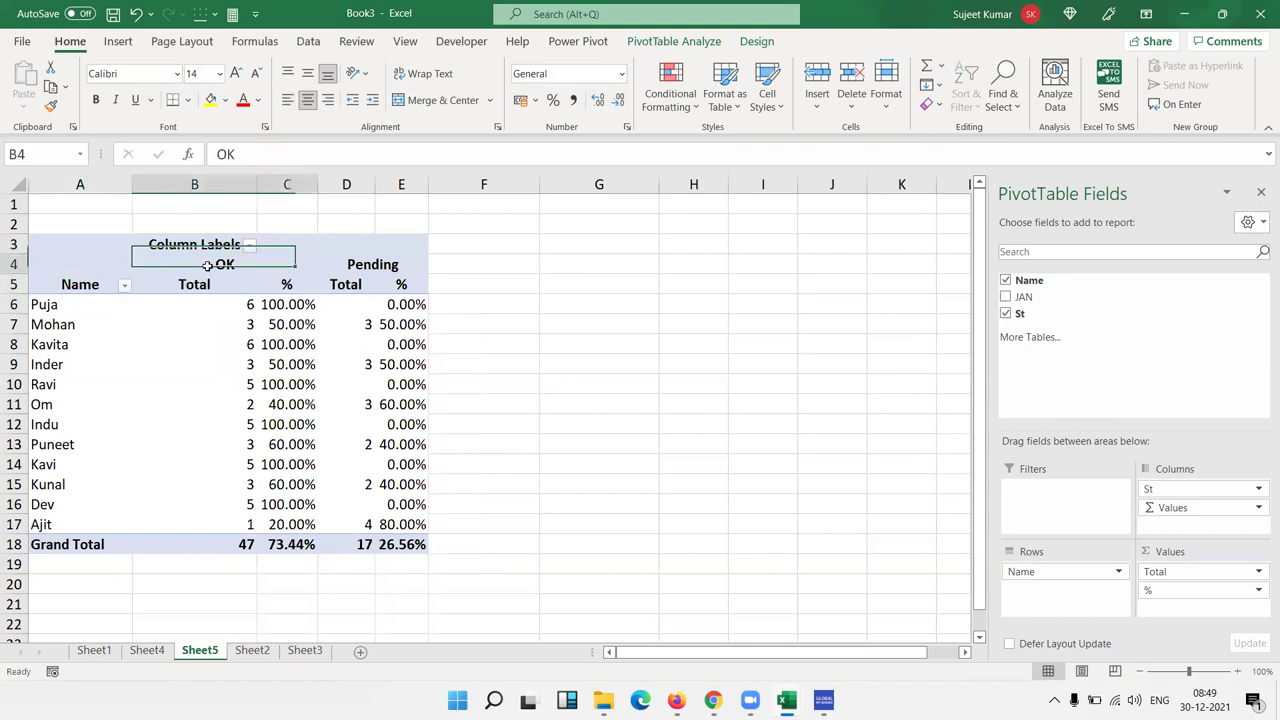
click(397, 263)
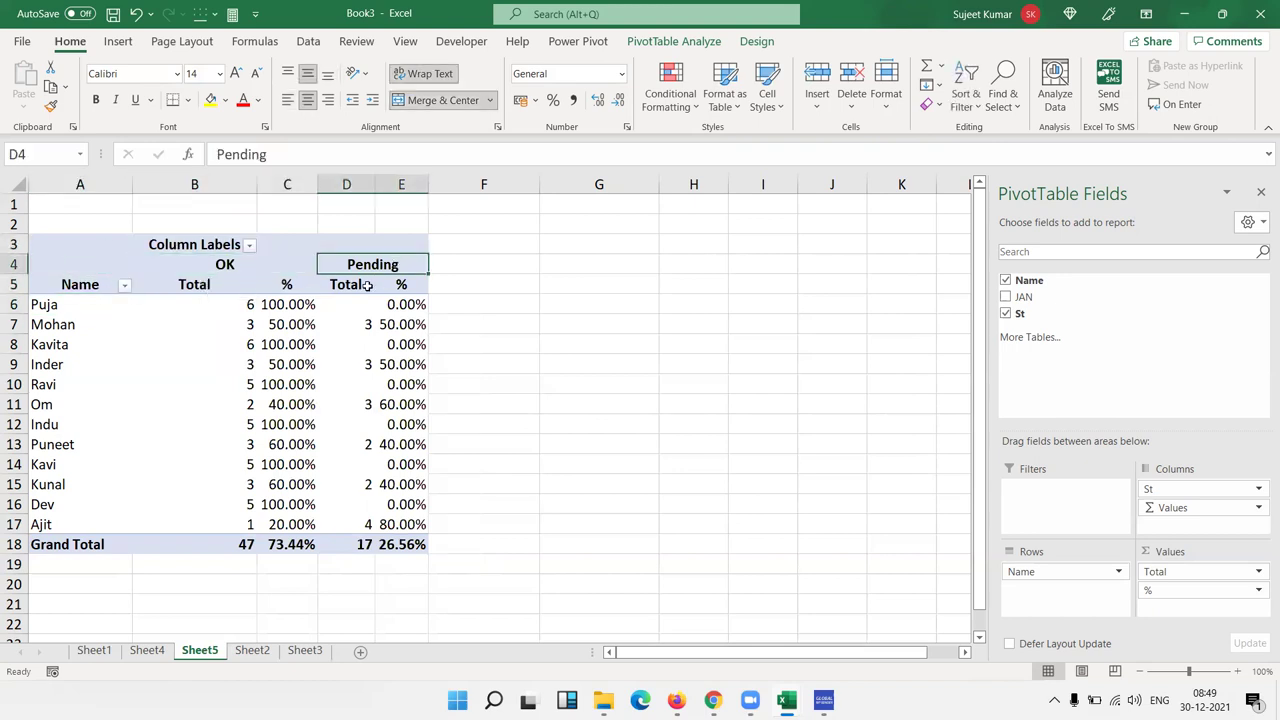
click(210, 263)
drag(95, 262, 400, 544)
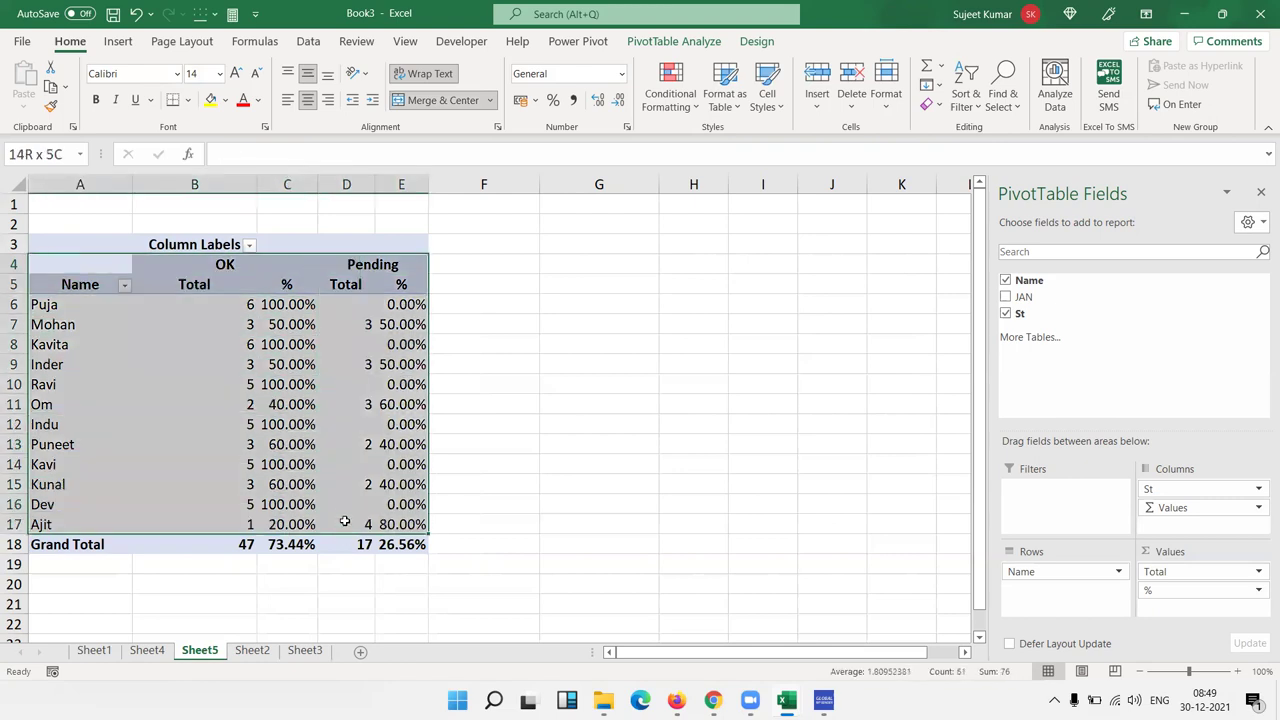
click(187, 100)
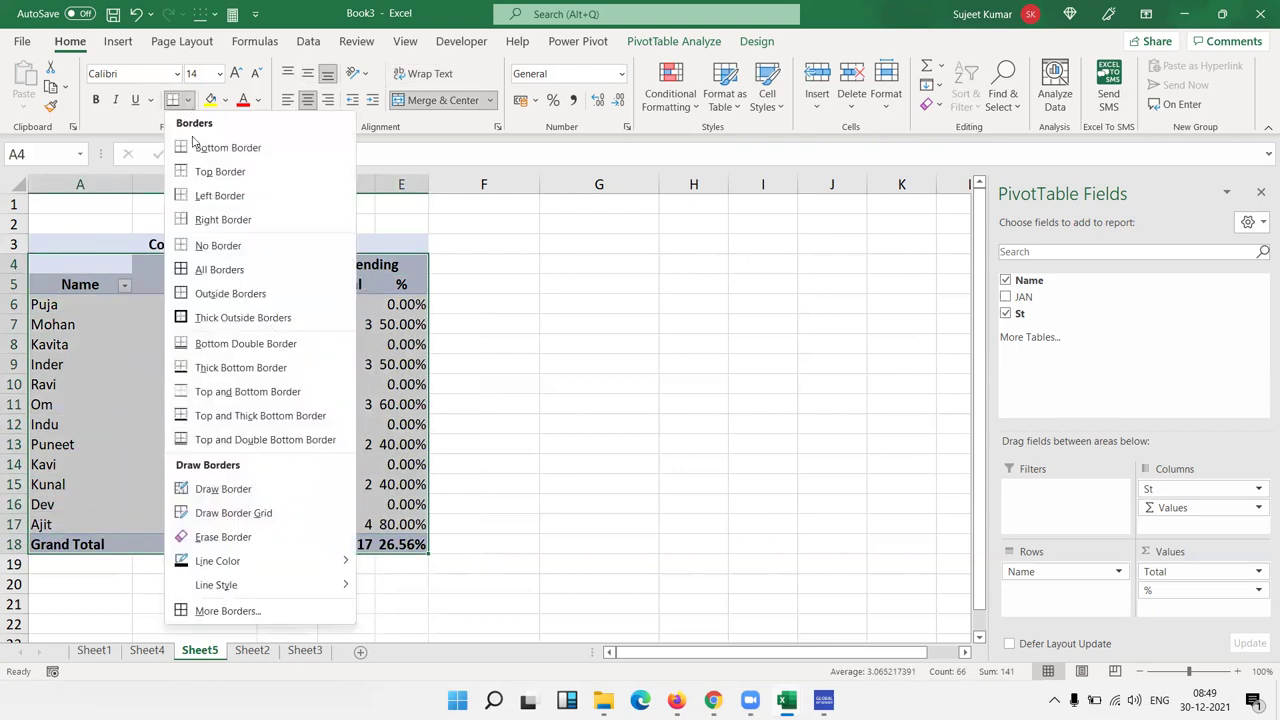
click(217, 270)
Select and review the OK and Pending percentage cells, including Mohan's OK percentage
drag(280, 346, 285, 366)
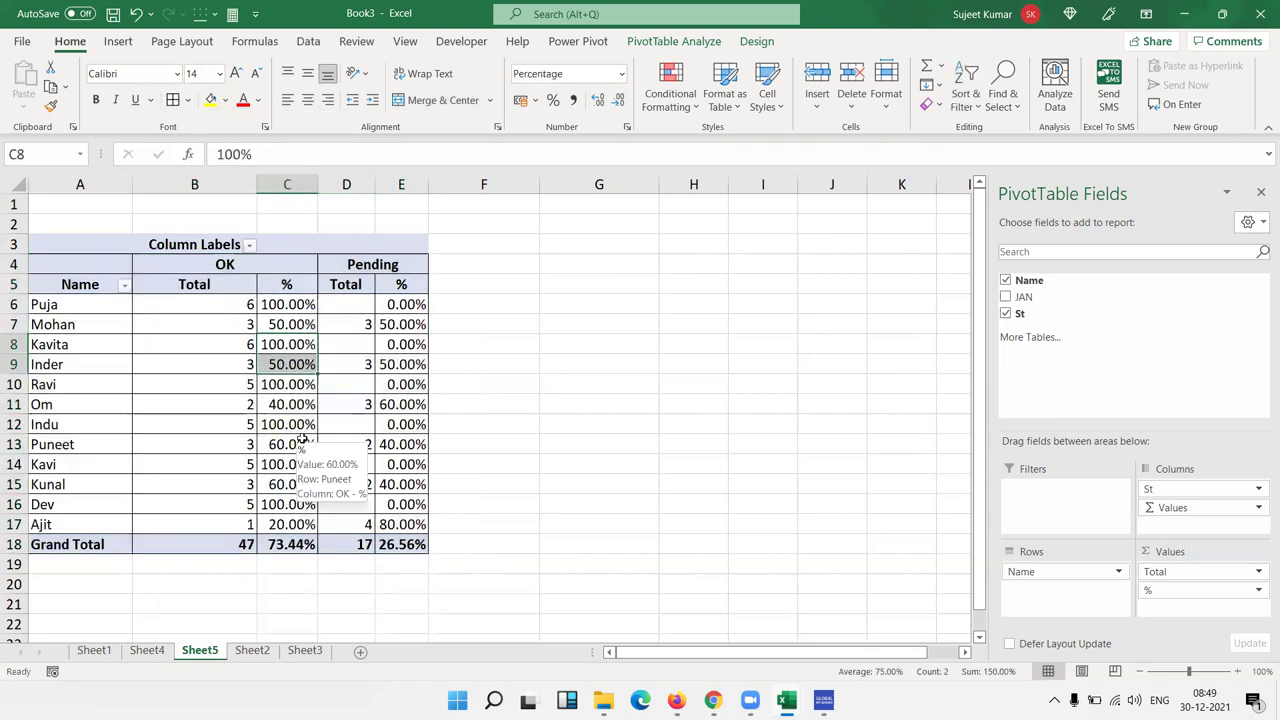
click(220, 268)
click(300, 278)
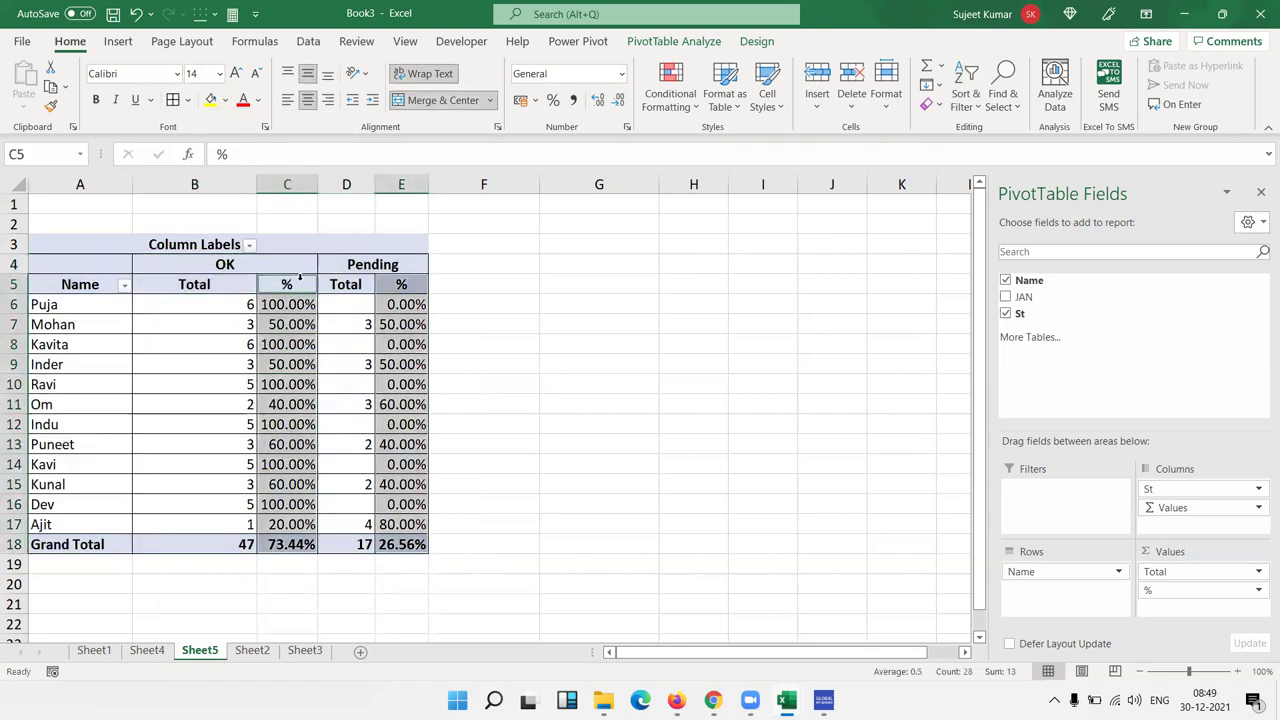
click(357, 286)
click(400, 289)
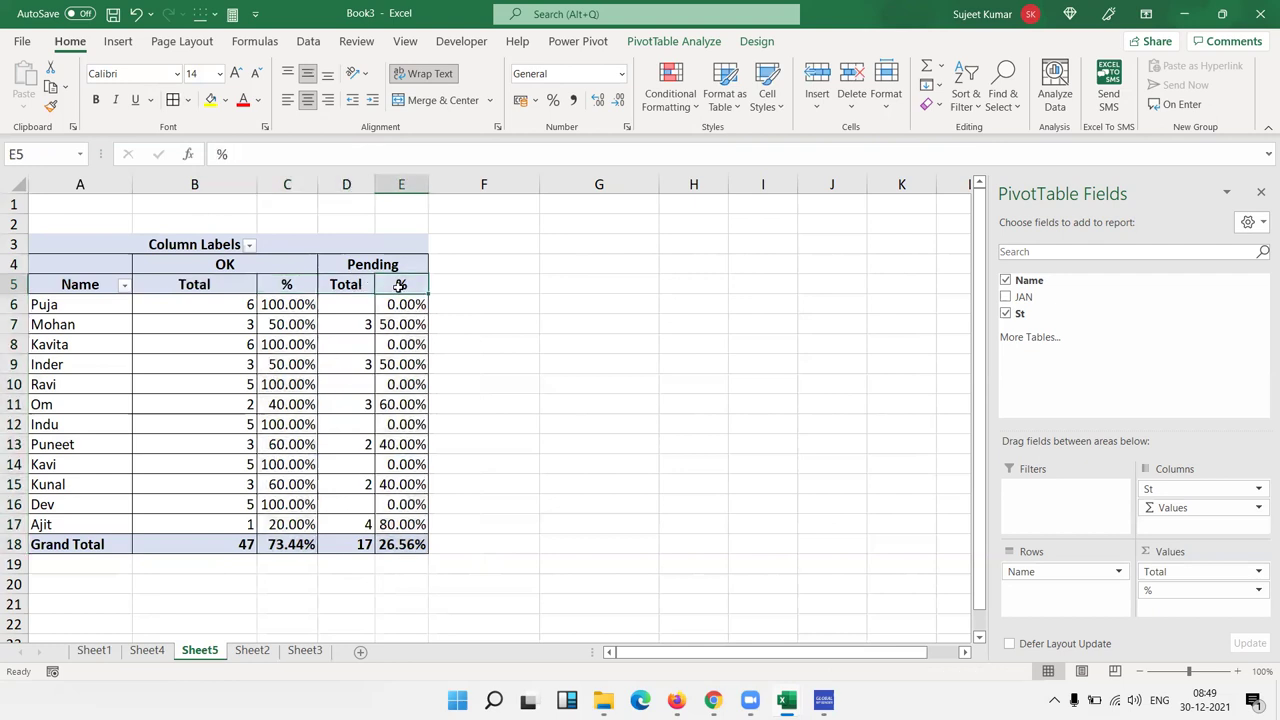
click(213, 287)
click(283, 286)
click(273, 305)
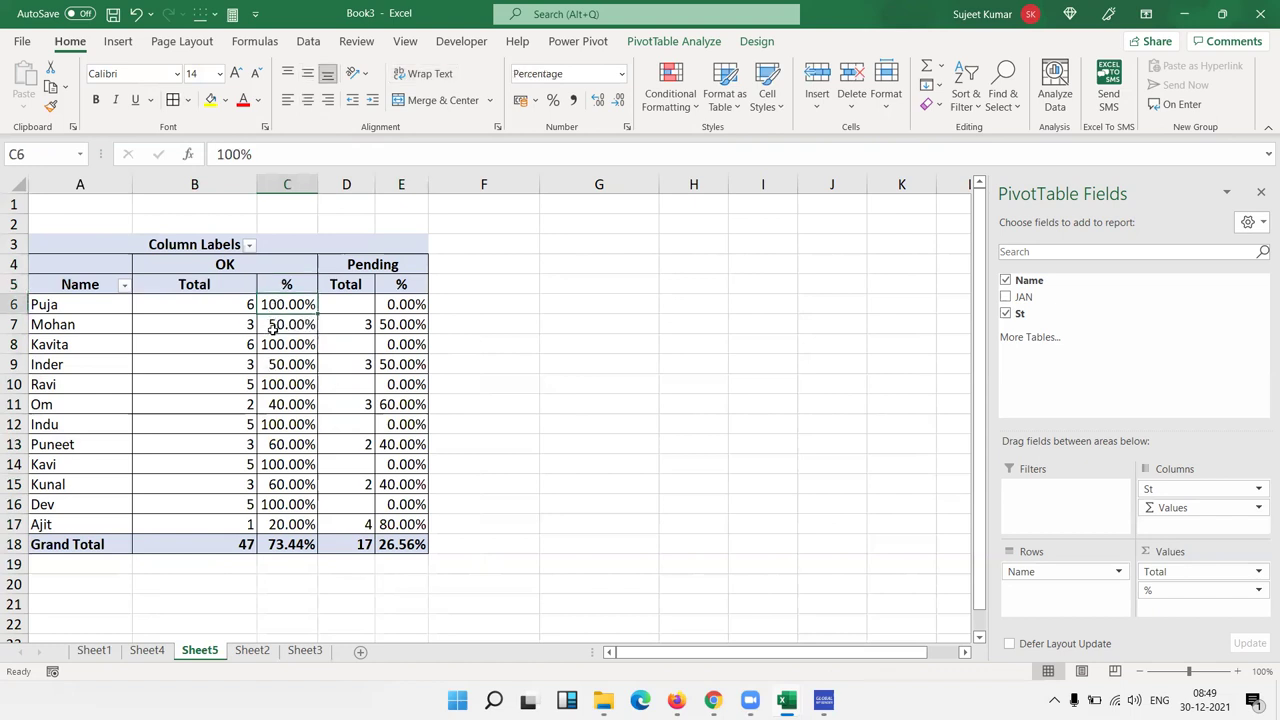
click(273, 329)
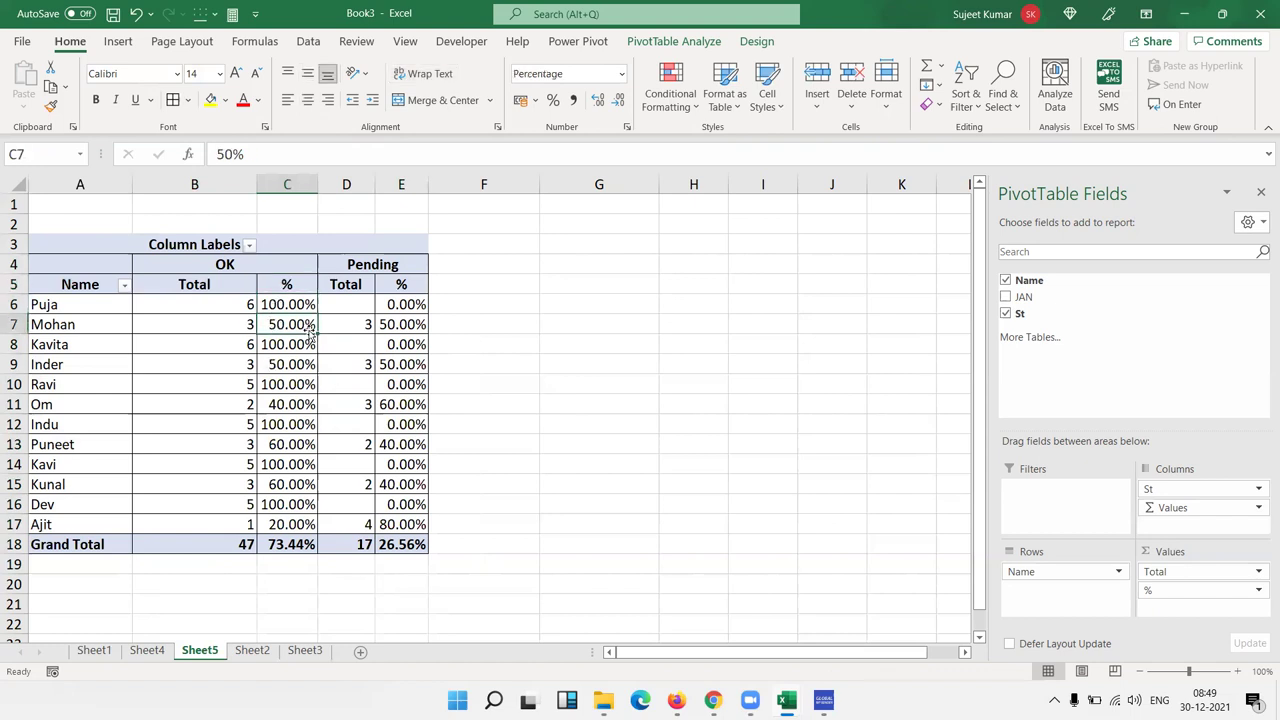
click(402, 326)
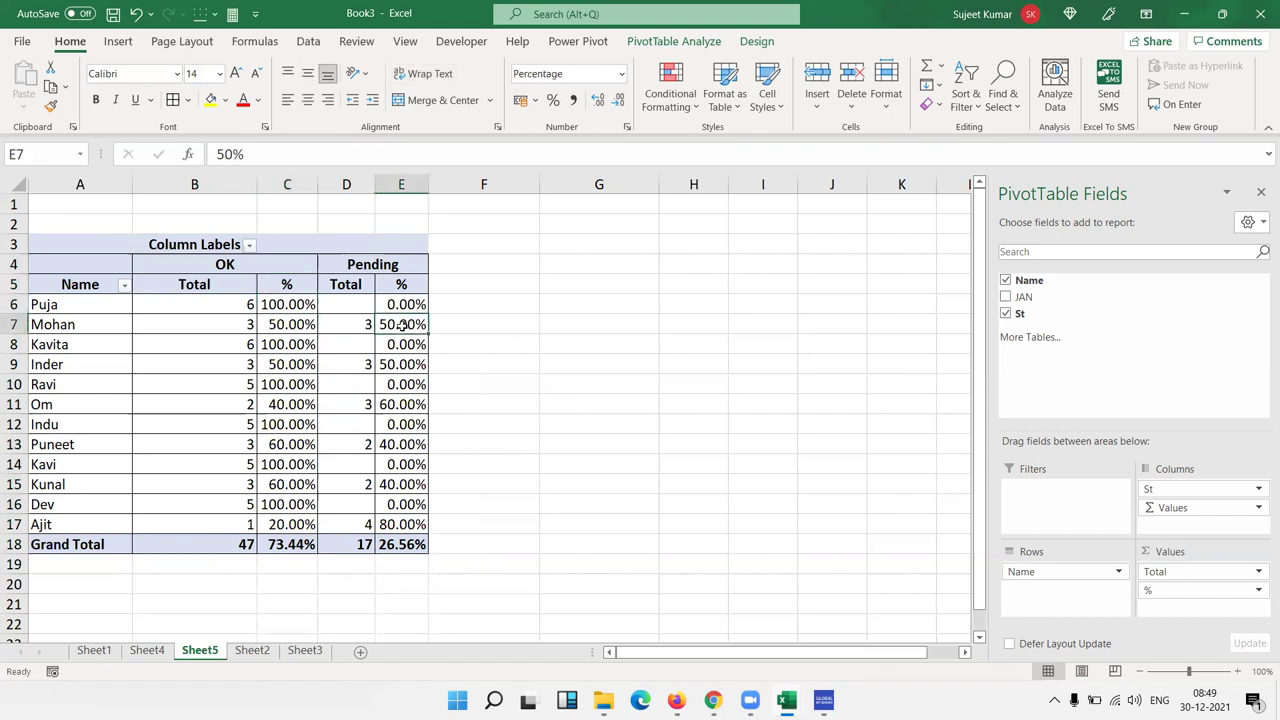
click(286, 348)
click(390, 344)
click(268, 366)
click(392, 364)
click(470, 404)
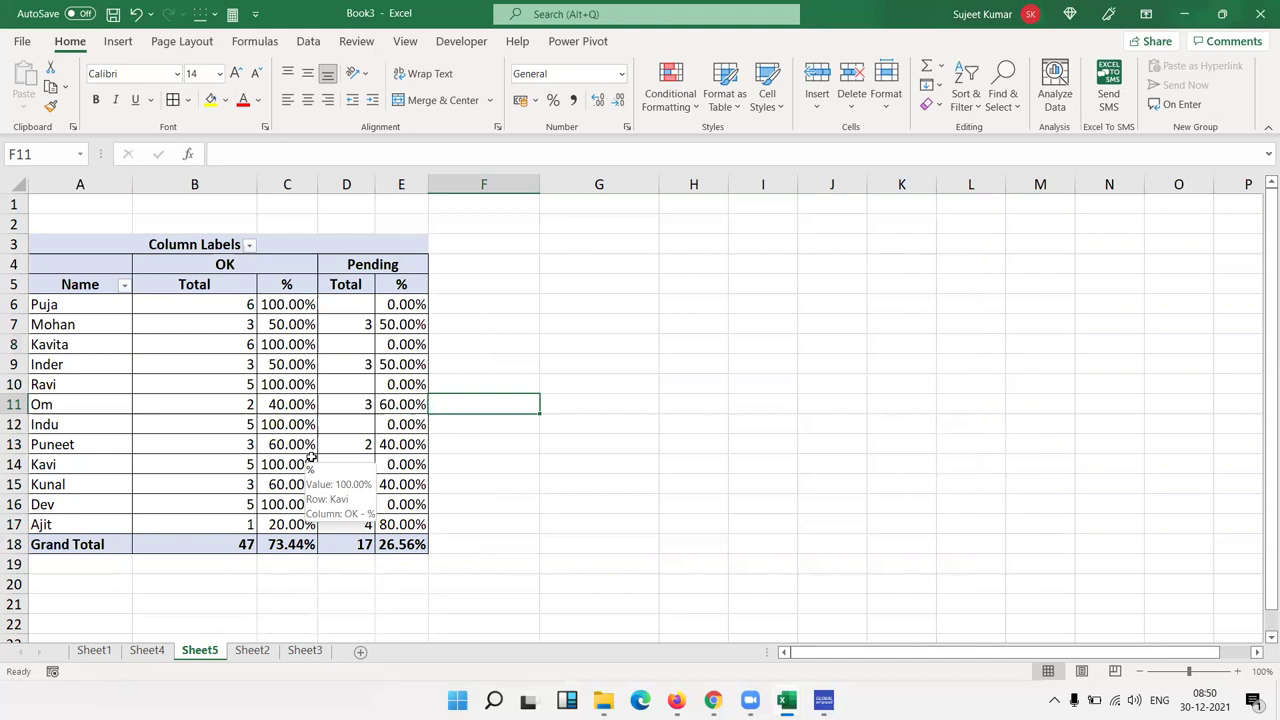
drag(213, 264, 214, 504)
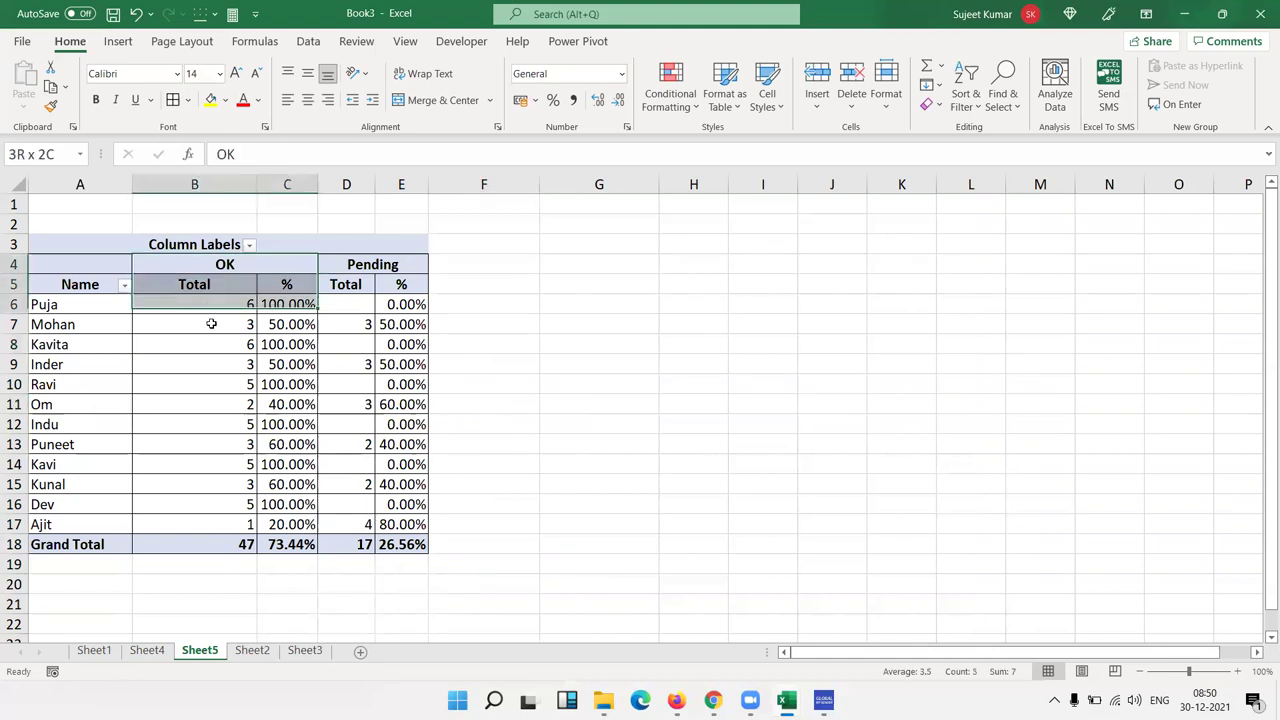
click(383, 264)
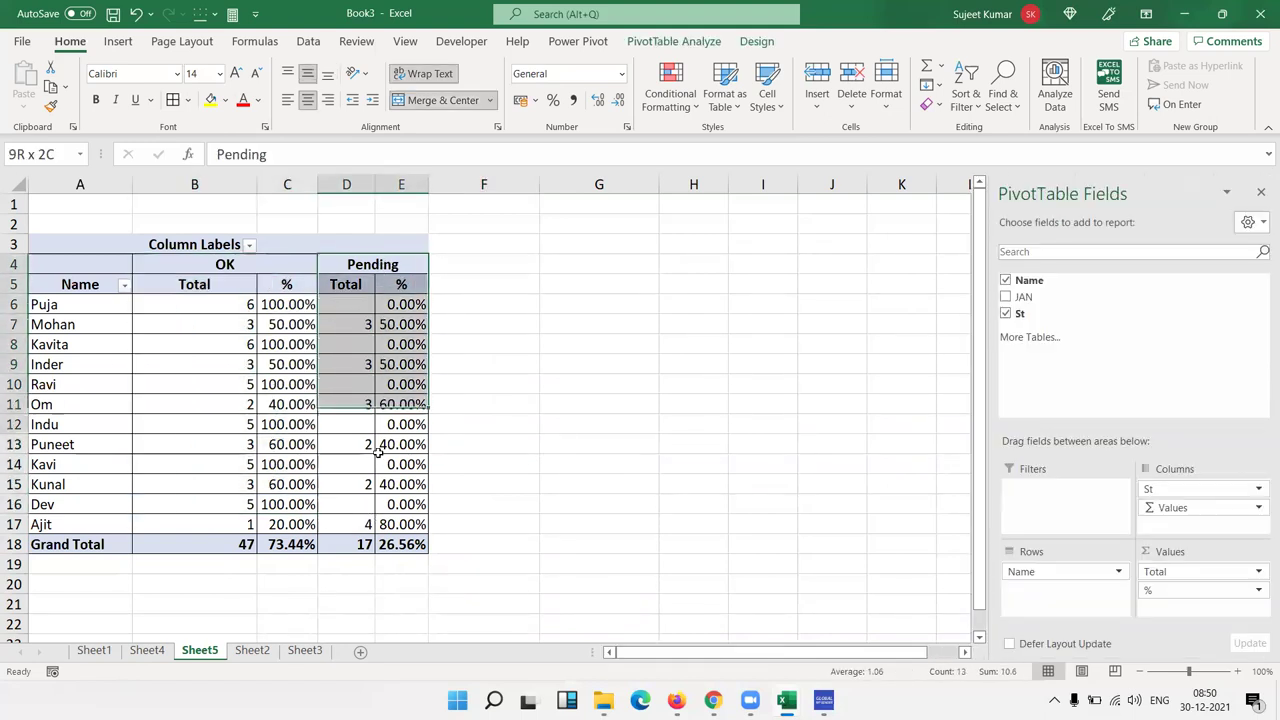
drag(467, 270, 551, 522)
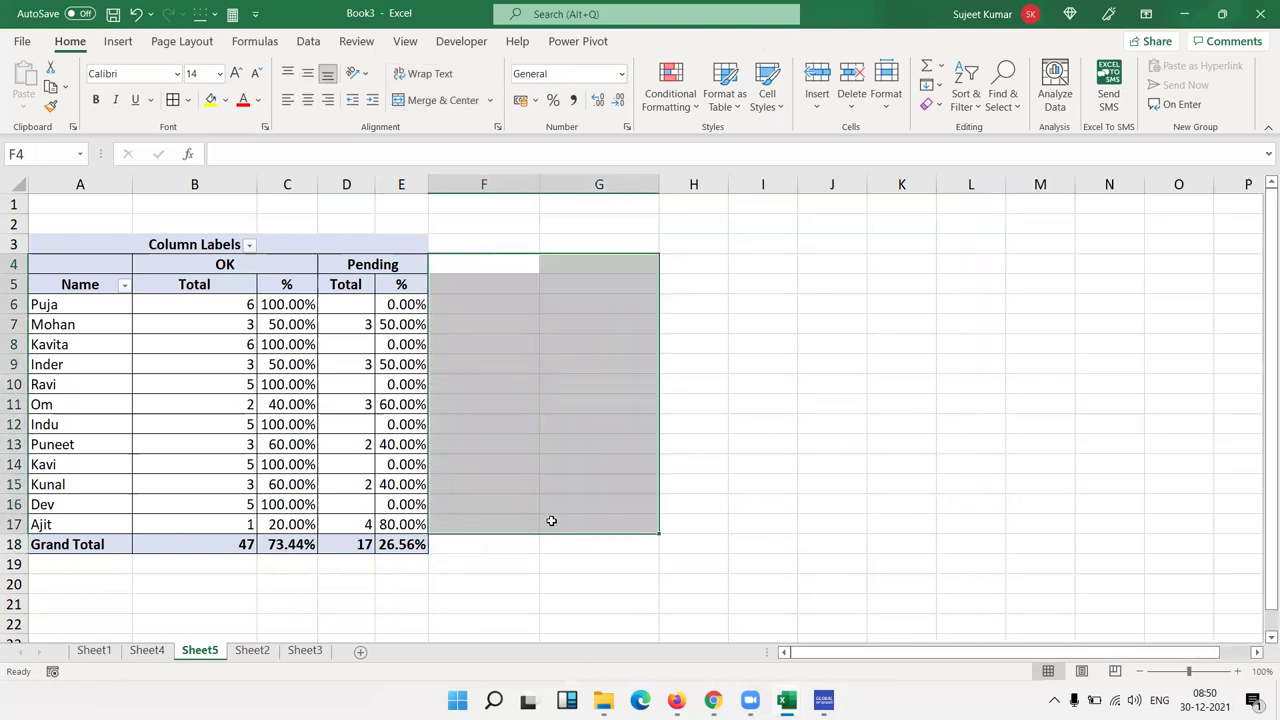
drag(706, 268, 815, 522)
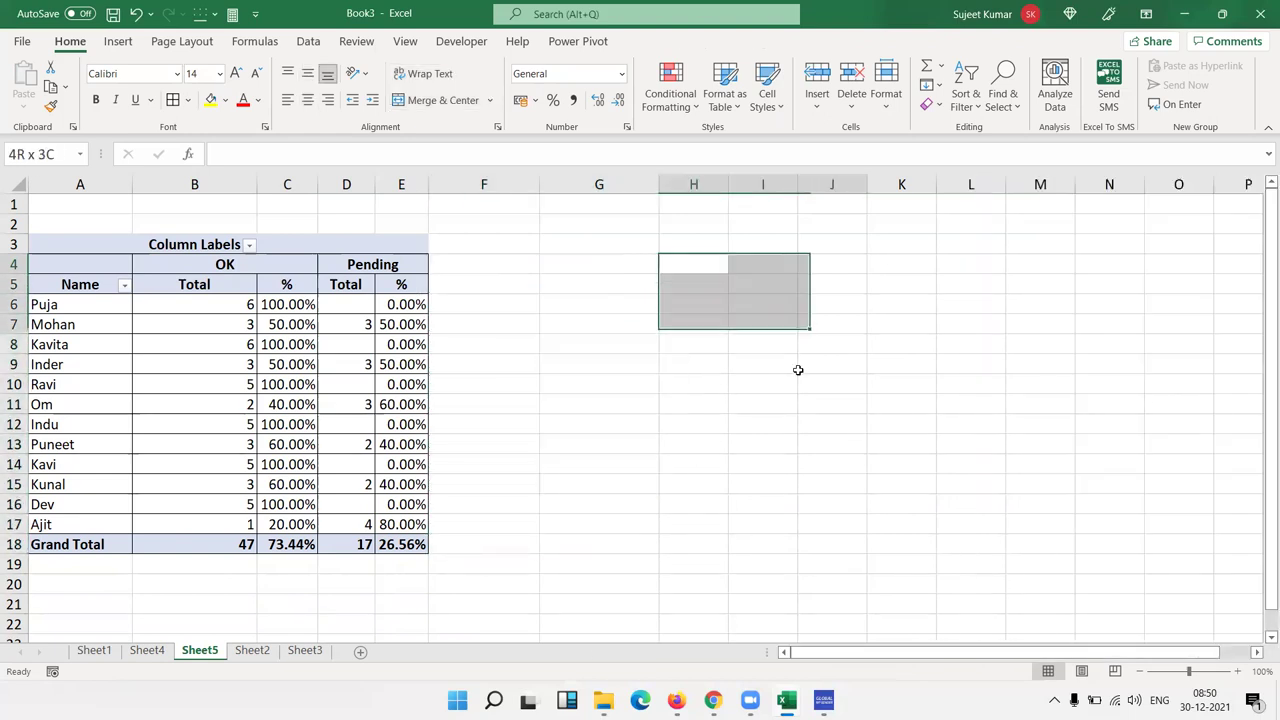
drag(943, 271, 1006, 540)
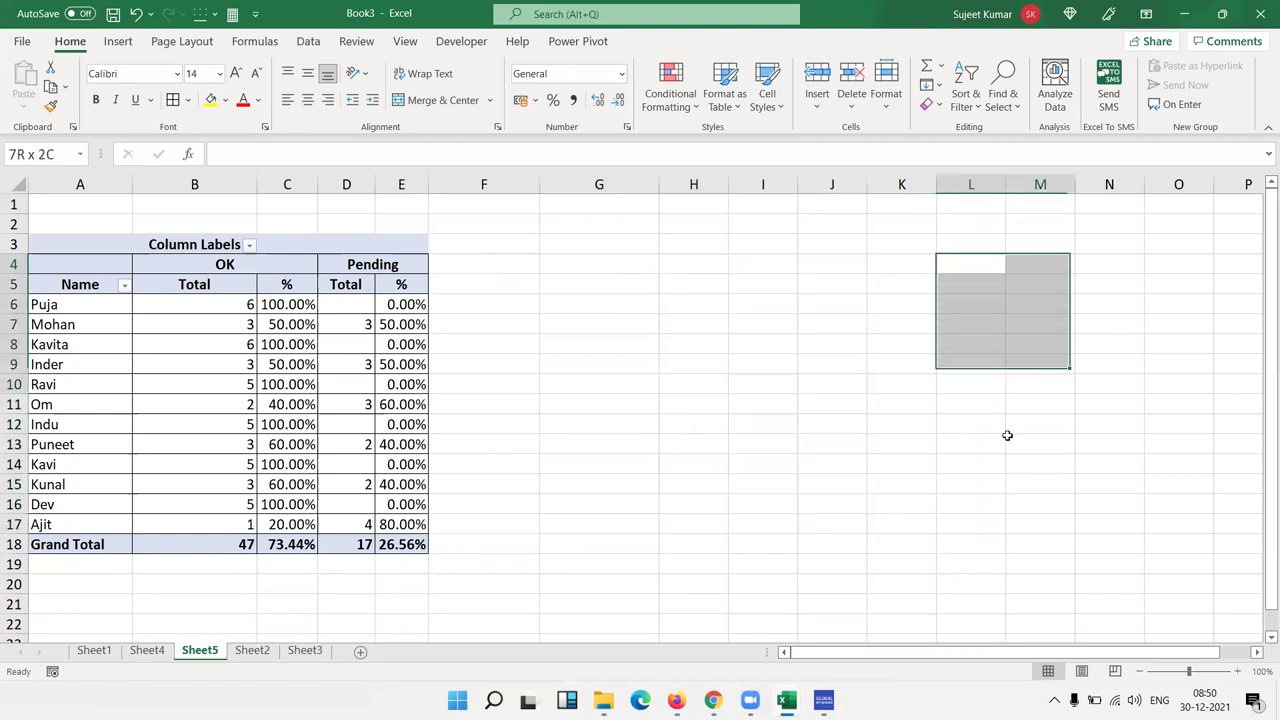
click(260, 430)
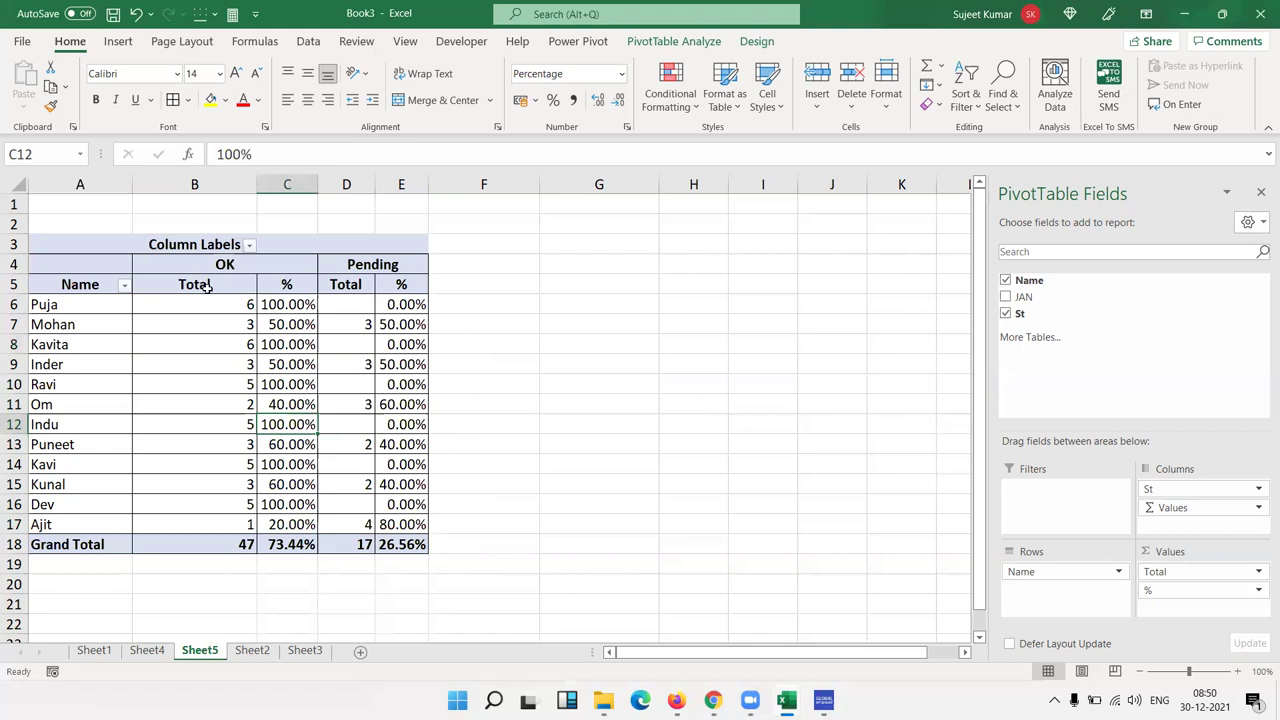
drag(210, 288, 262, 288)
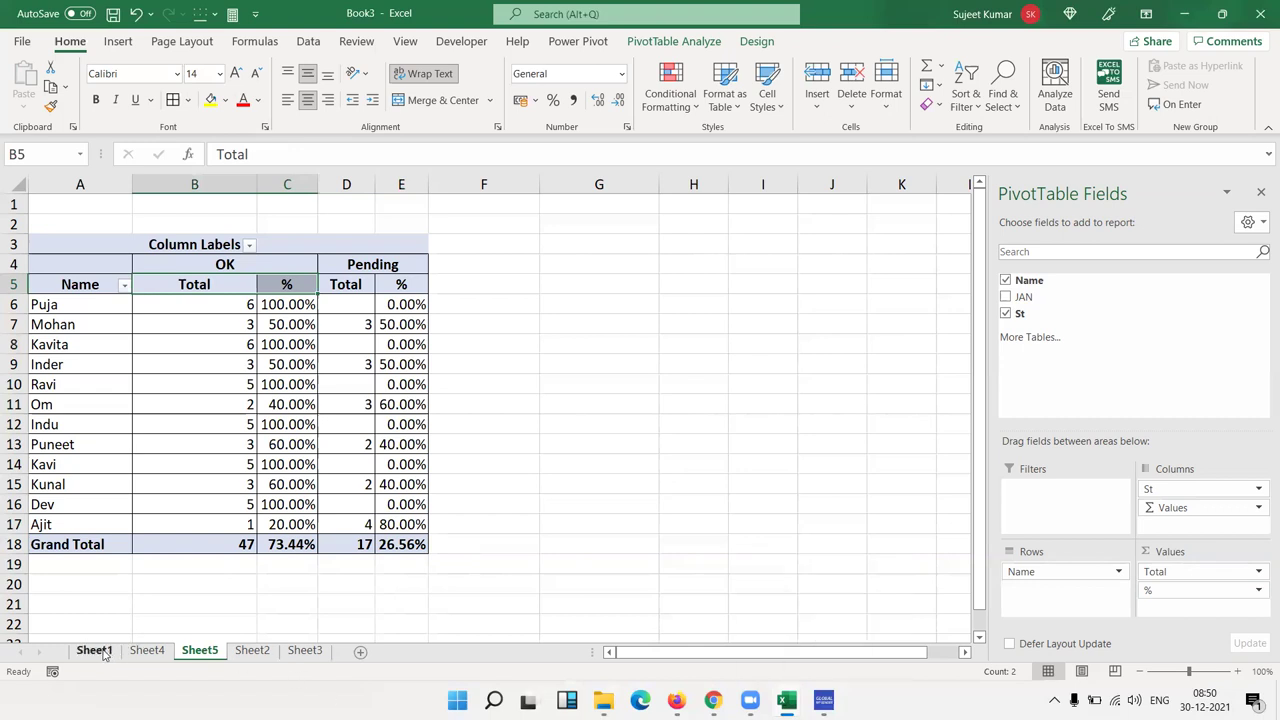
click(292, 380)
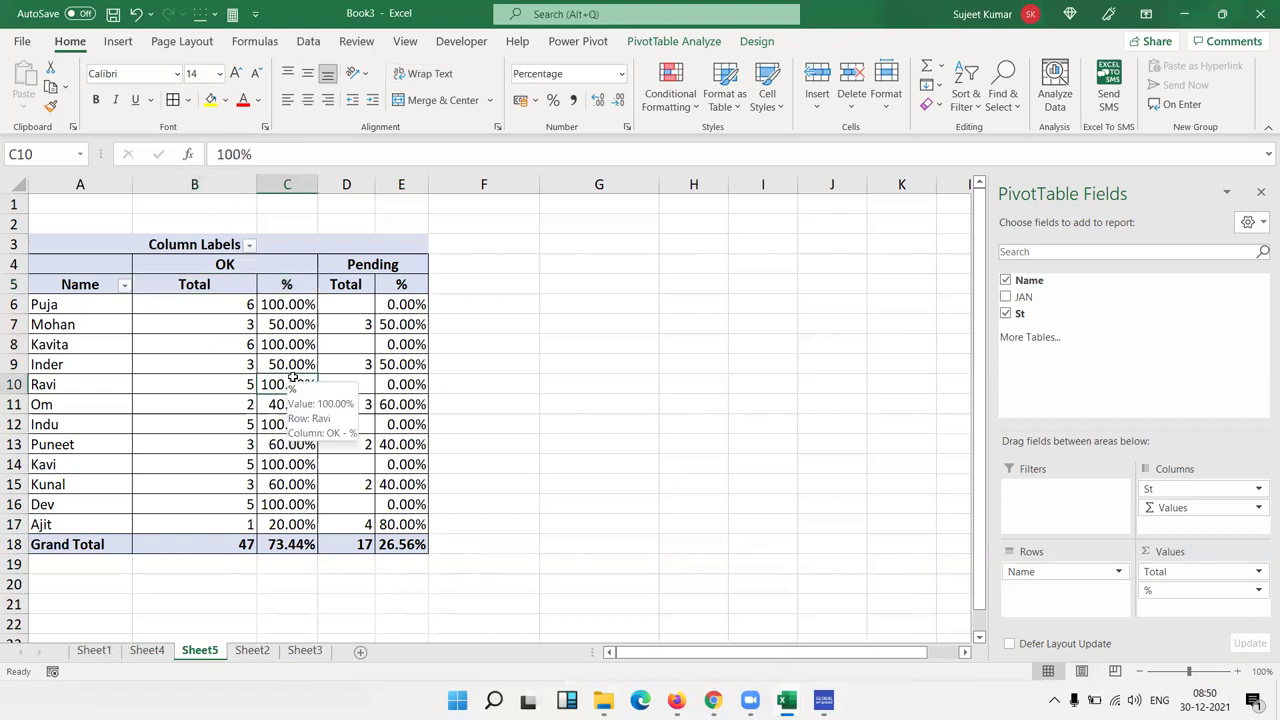
drag(346, 264, 405, 545)
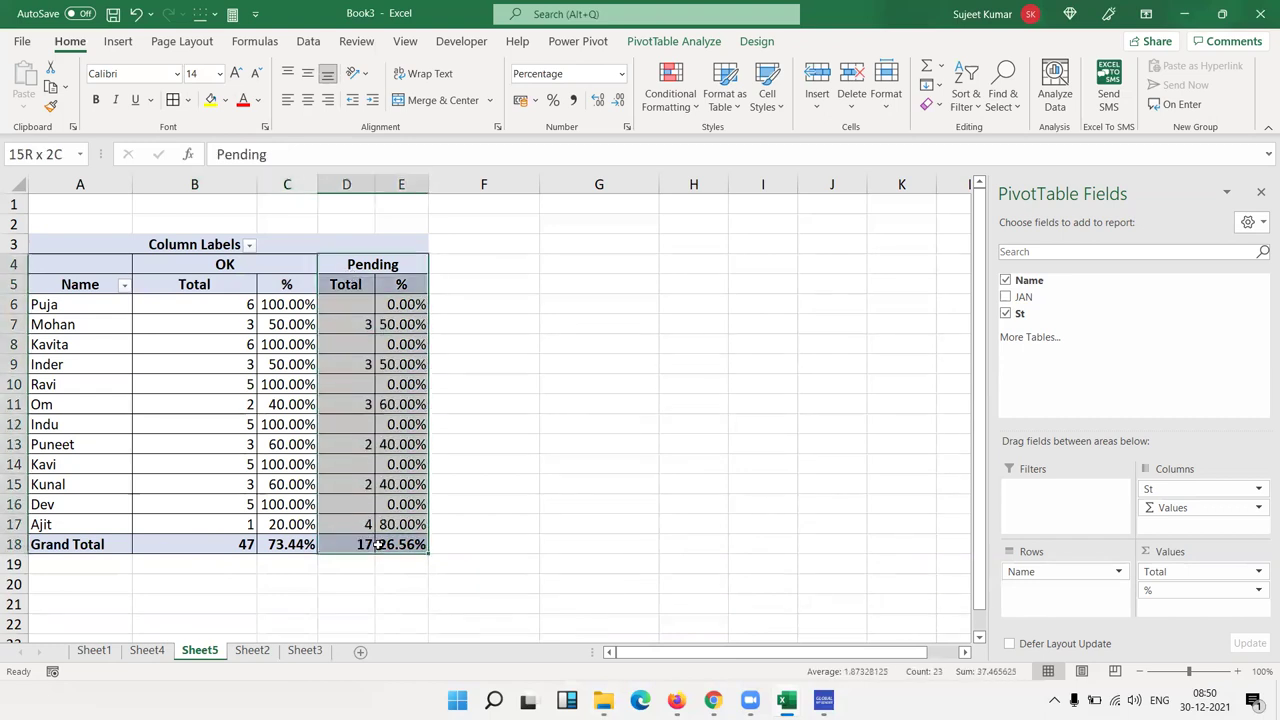
click(238, 349)
click(249, 245)
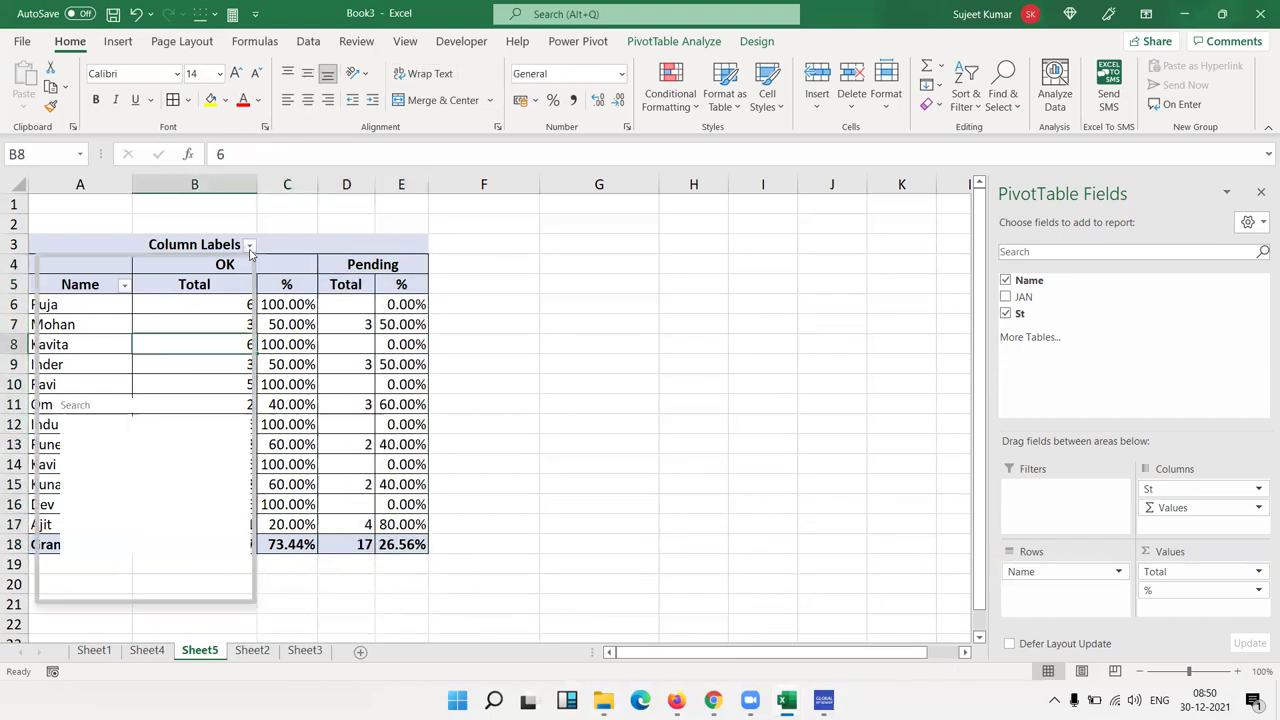
click(79, 454)
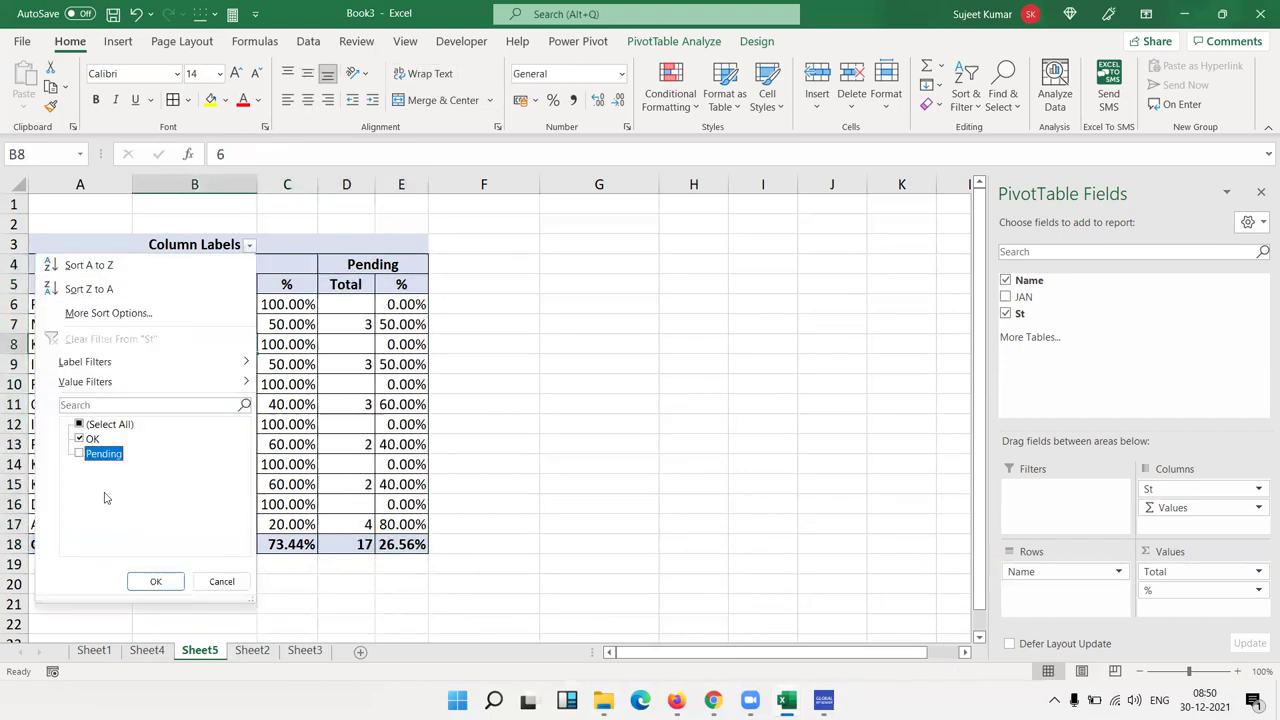
click(160, 580)
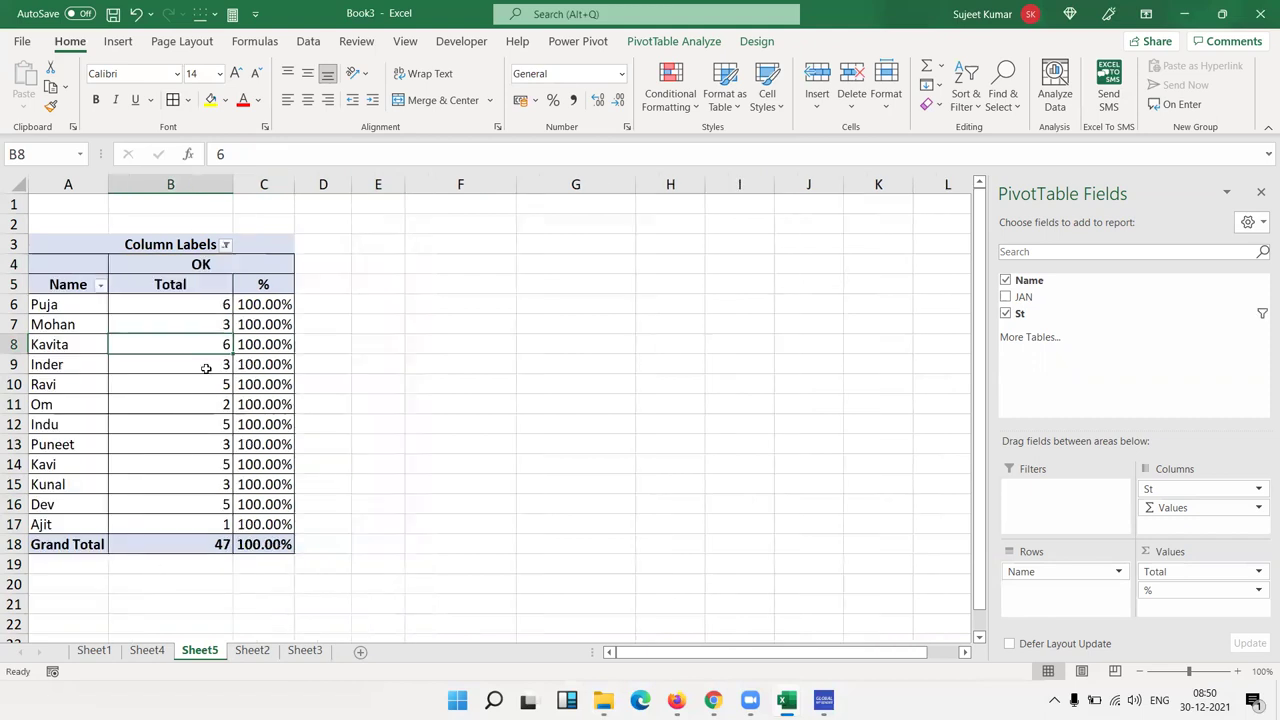
drag(212, 306, 258, 525)
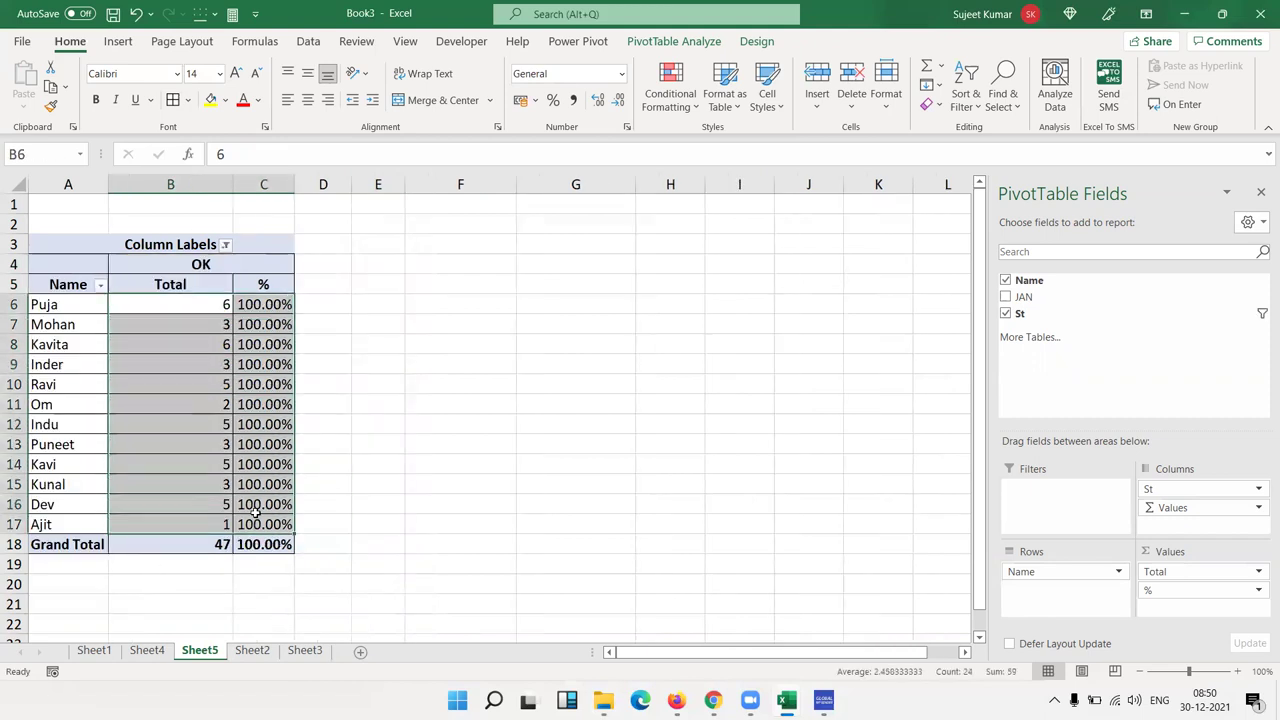
click(225, 245)
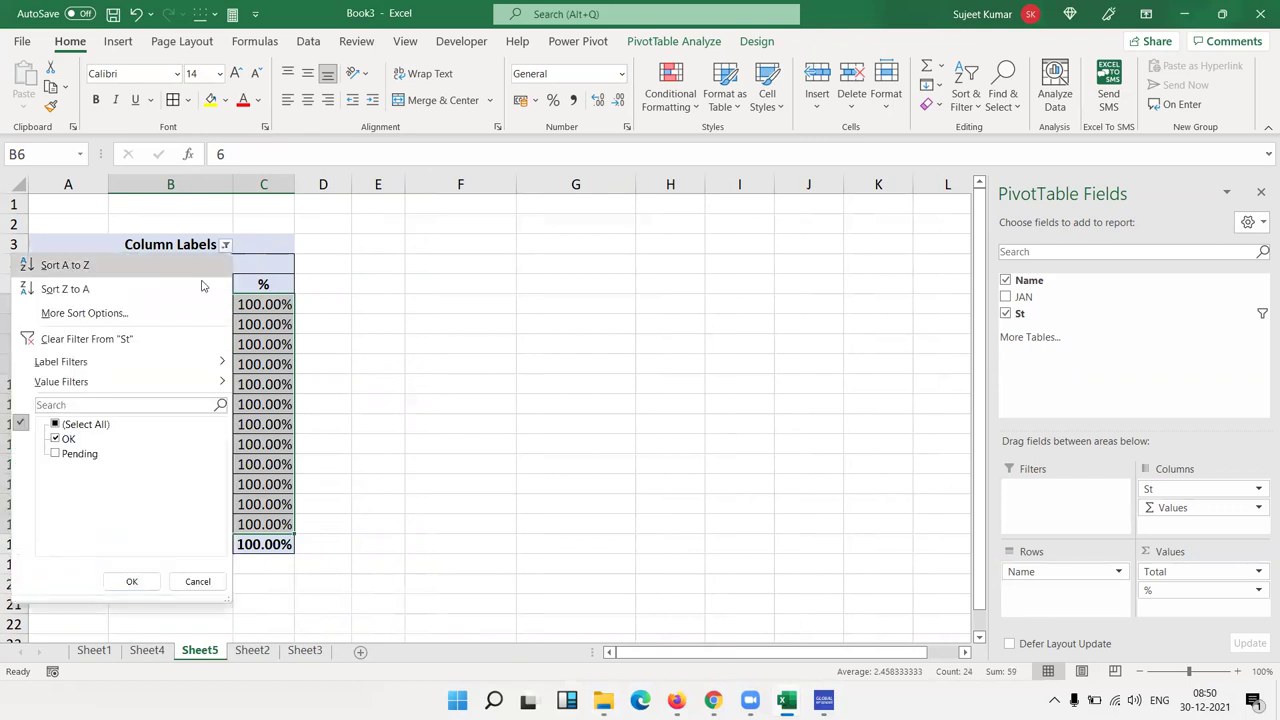
click(58, 453)
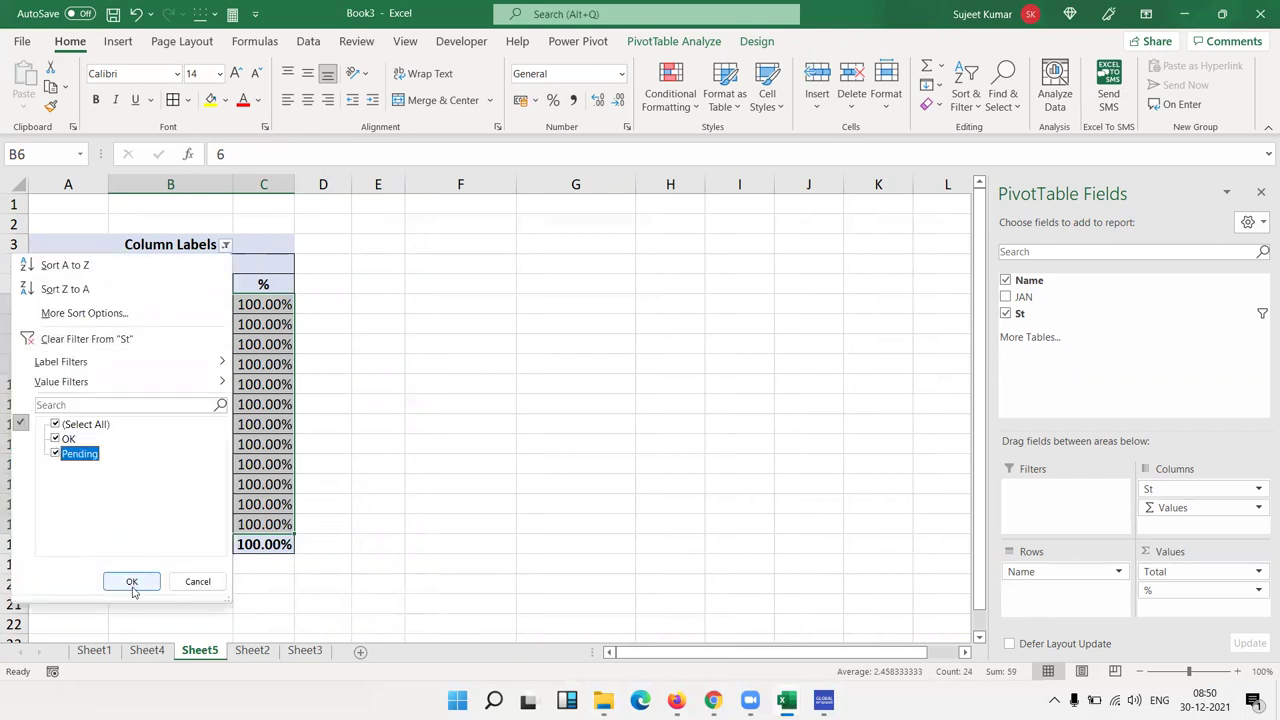
click(132, 580)
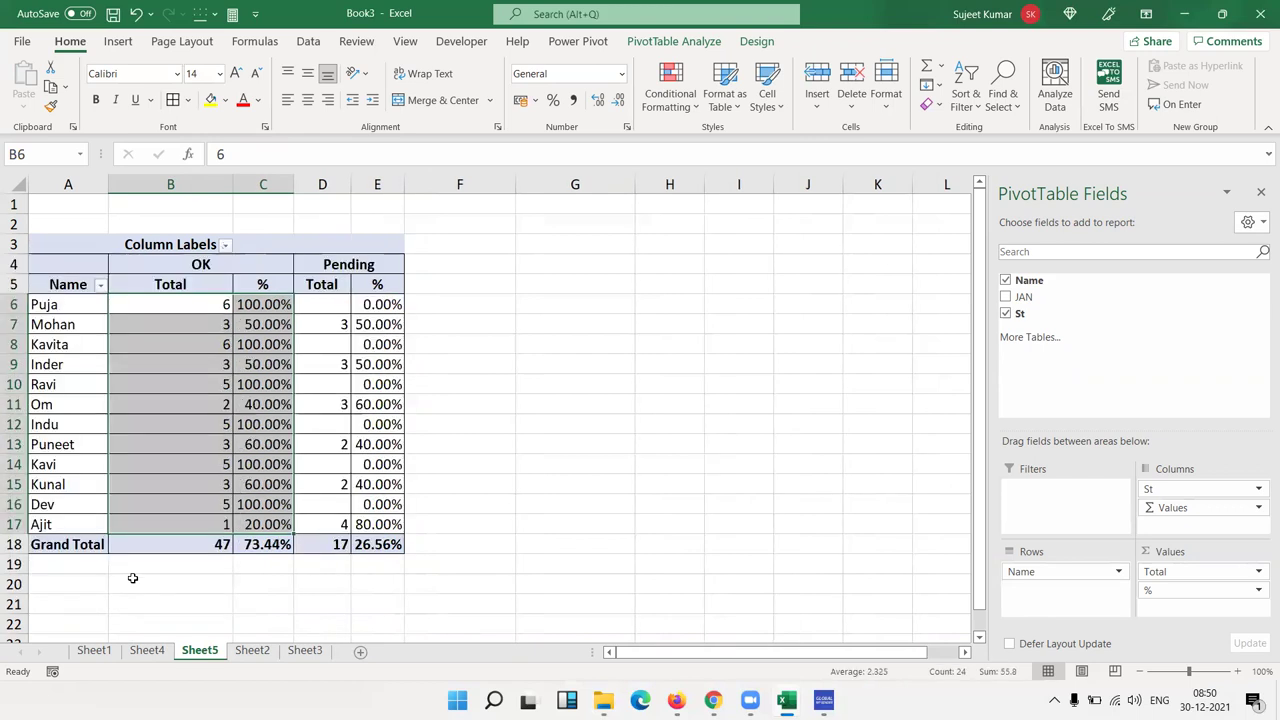
click(254, 428)
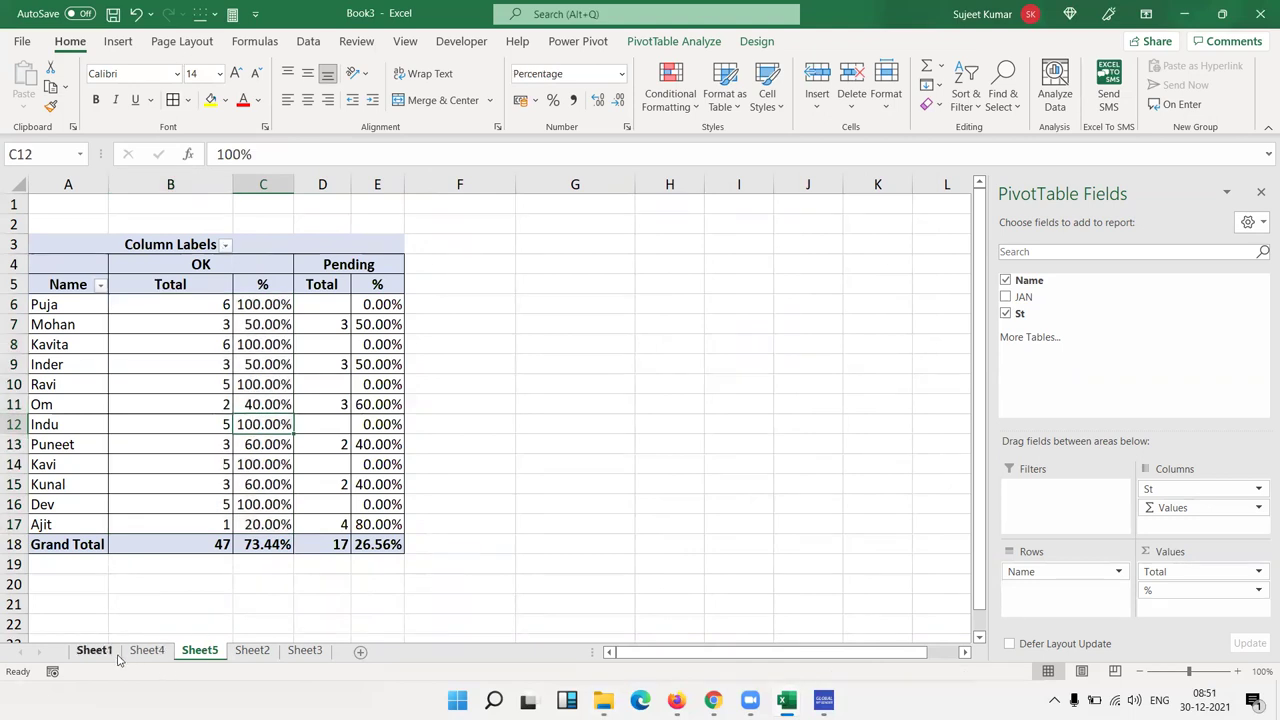
Select the whole Sheet2 data range and insert a PivotTable from it on a new worksheet
click(254, 650)
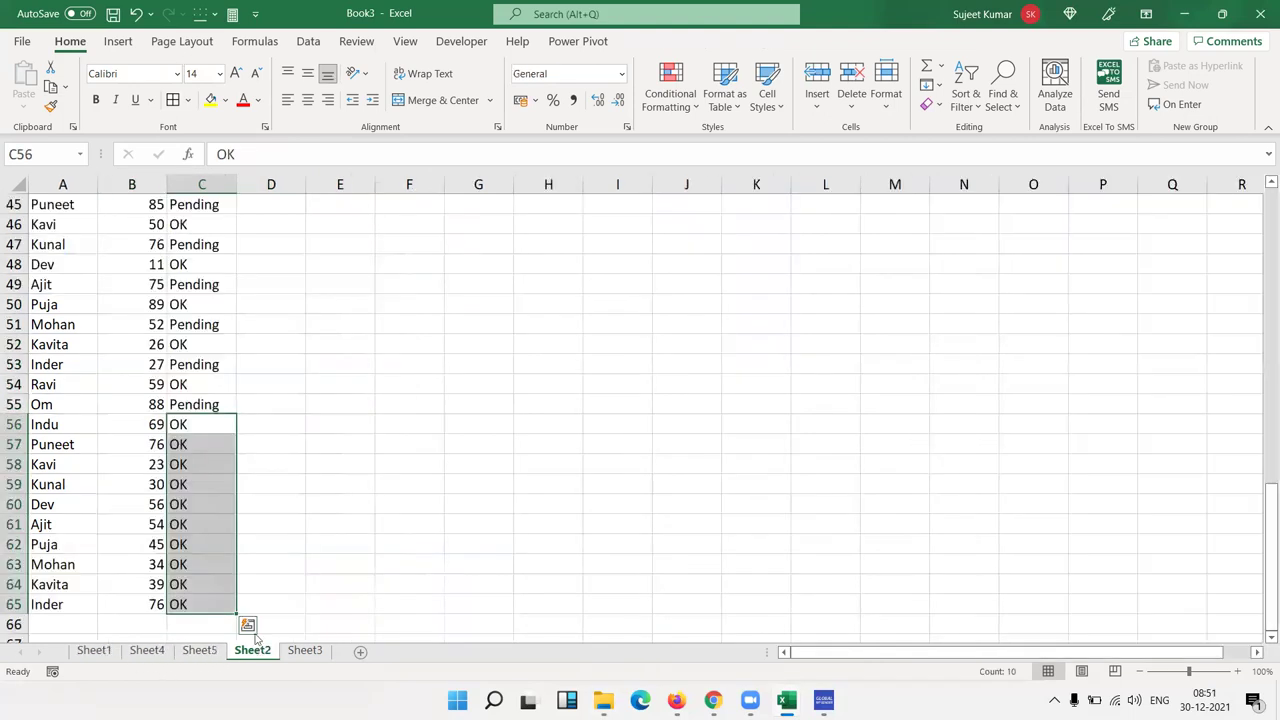
click(87, 241)
key(ctrl+Home)
key(ctrl+shift+Right)
key(ctrl+shift+Down)
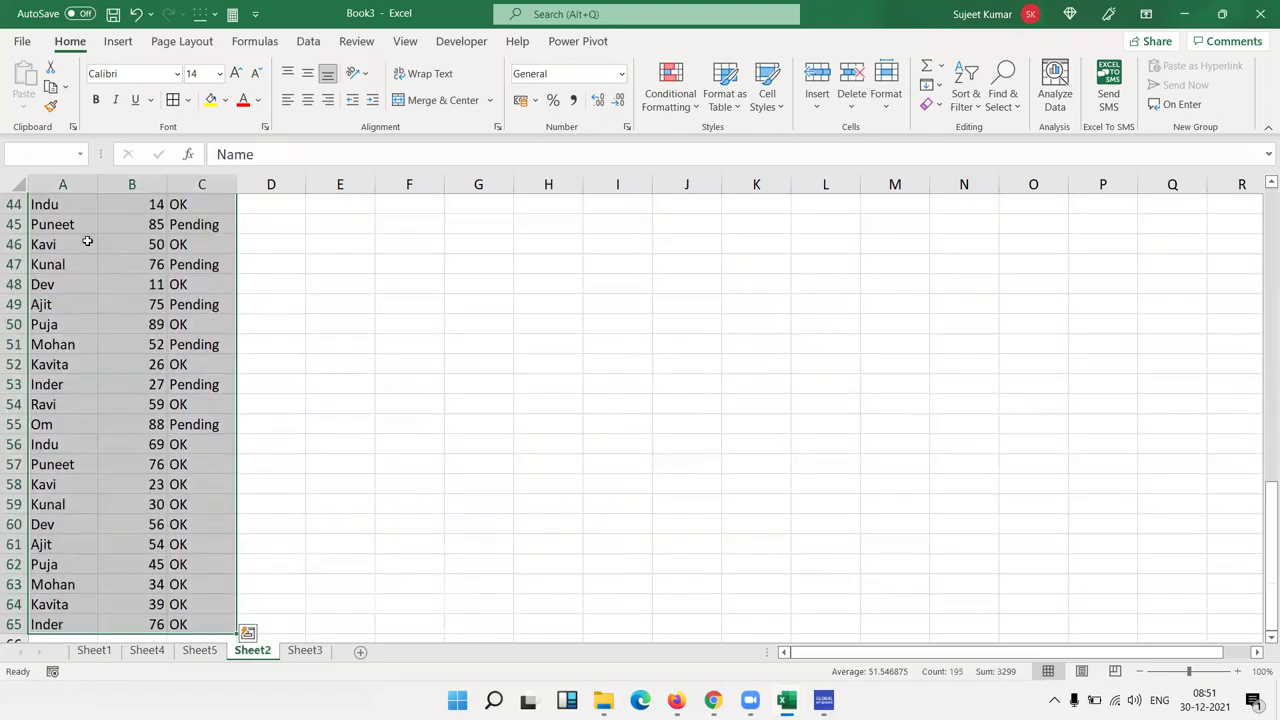
click(118, 41)
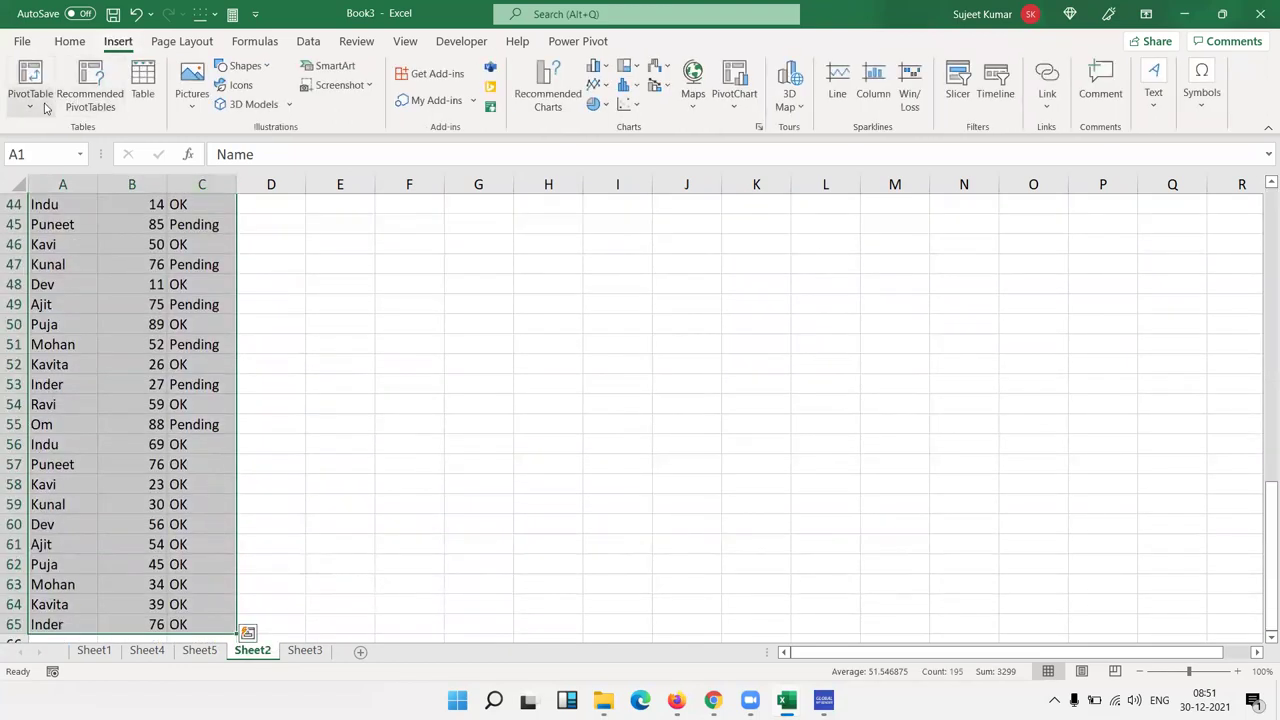
click(30, 90)
click(60, 131)
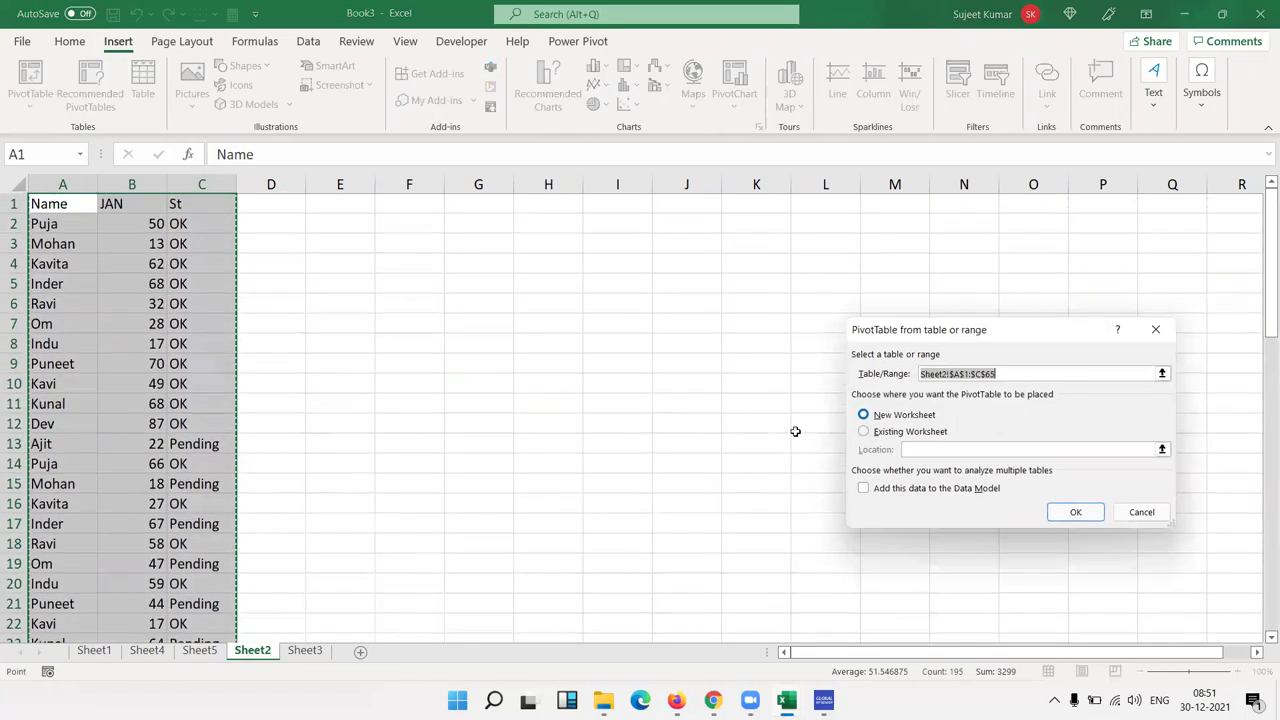
click(1071, 509)
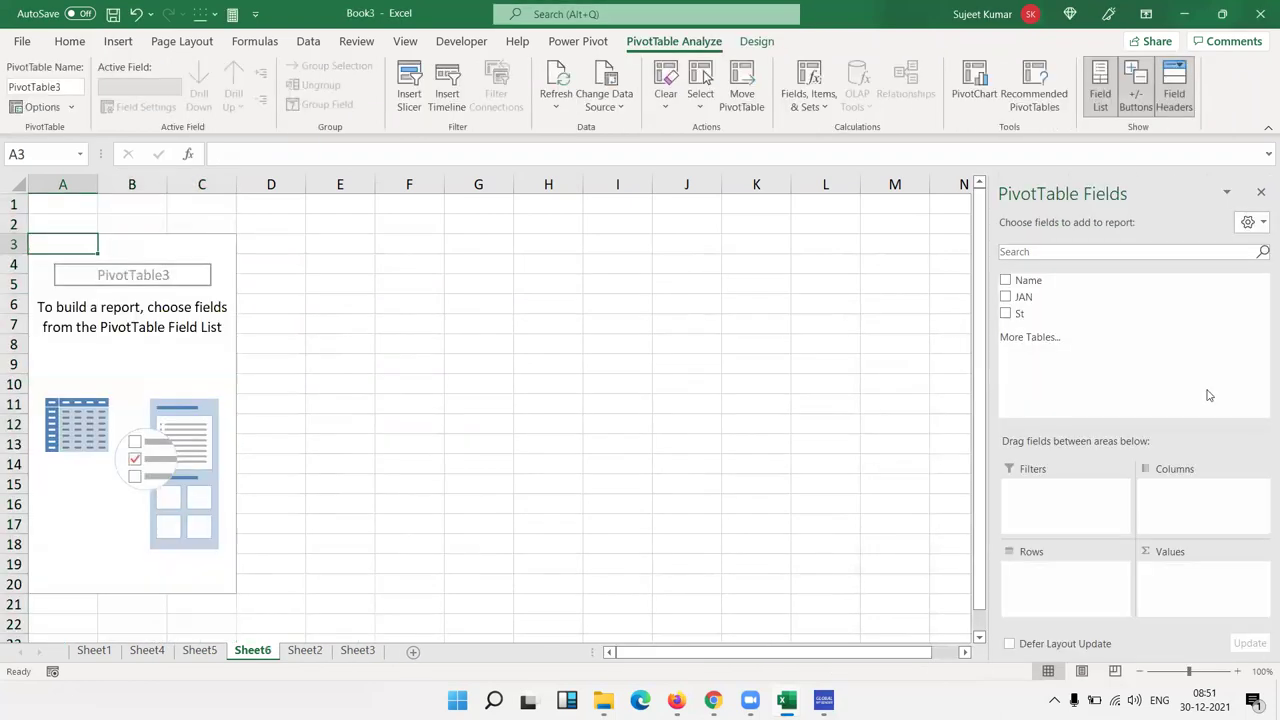
Put Name in Rows and JAN in Values to show each name's Sum of JAN, totalling 3299
mouse_move(1040, 282)
mouse_down()
mouse_move(1078, 558)
mouse_move(1063, 594)
mouse_up()
mouse_move(1024, 297)
mouse_down()
mouse_move(1200, 610)
mouse_move(1163, 596)
mouse_up()
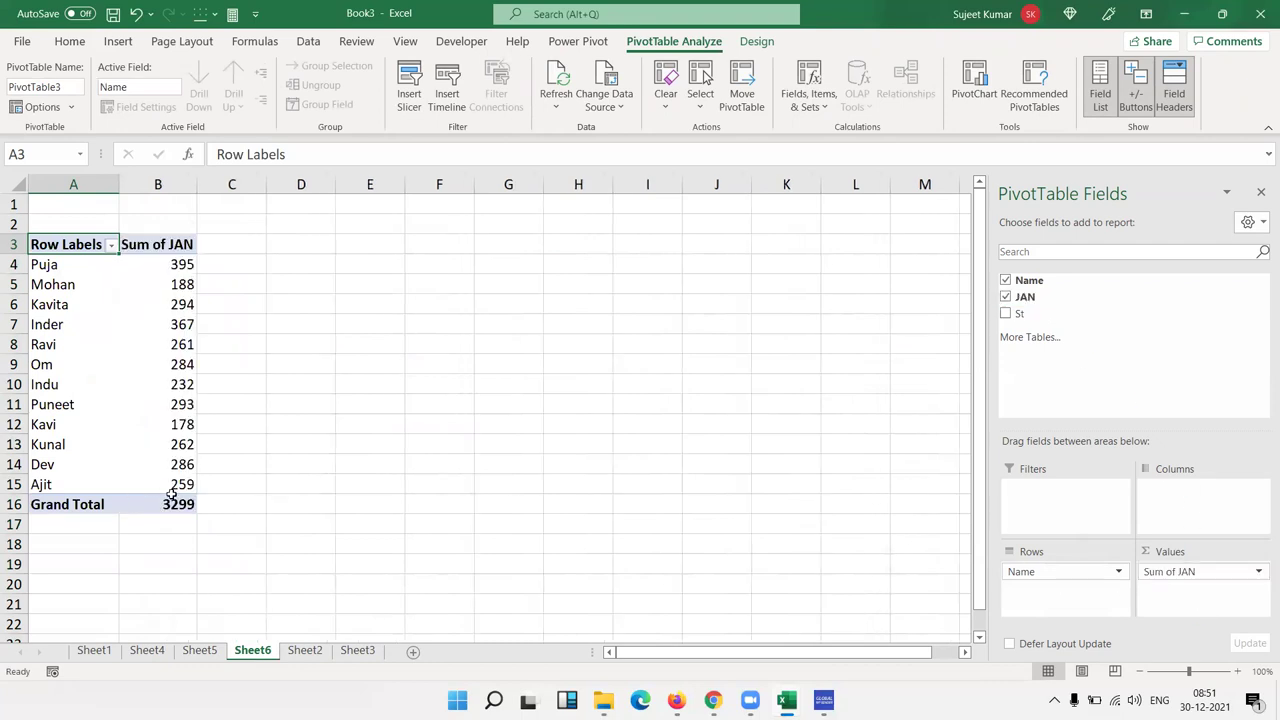
drag(172, 497, 175, 265)
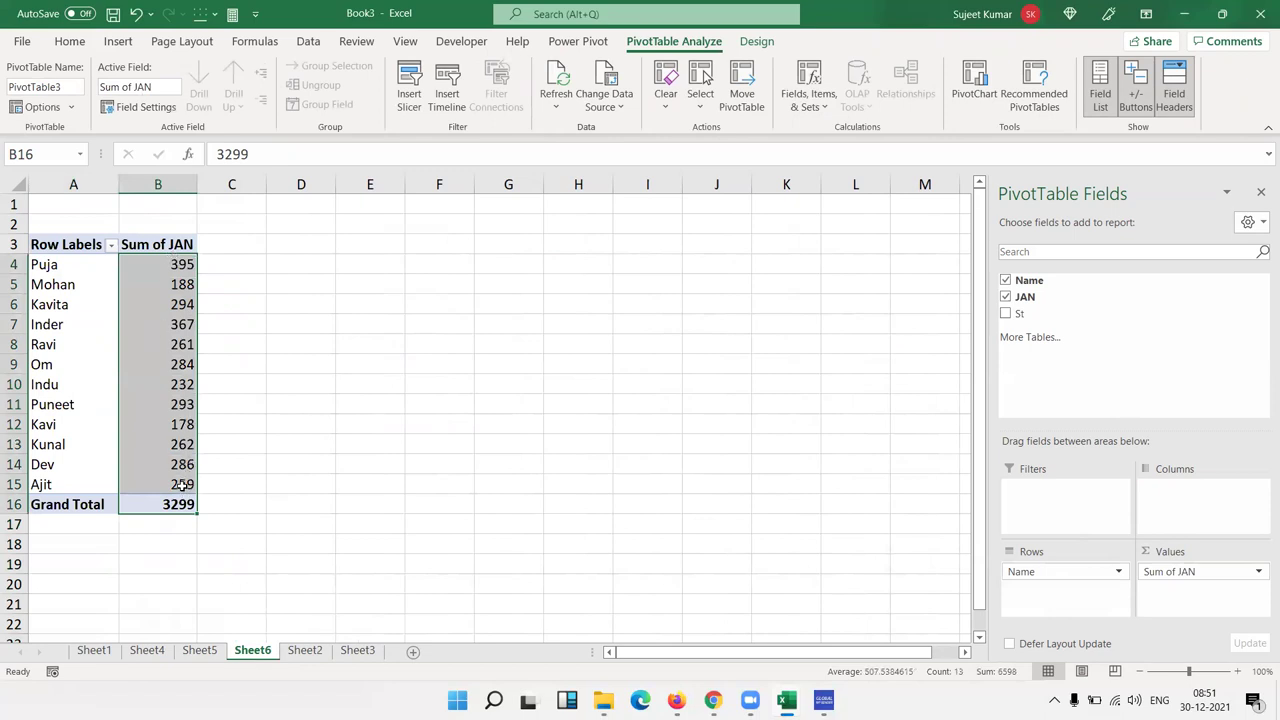
drag(182, 486, 180, 266)
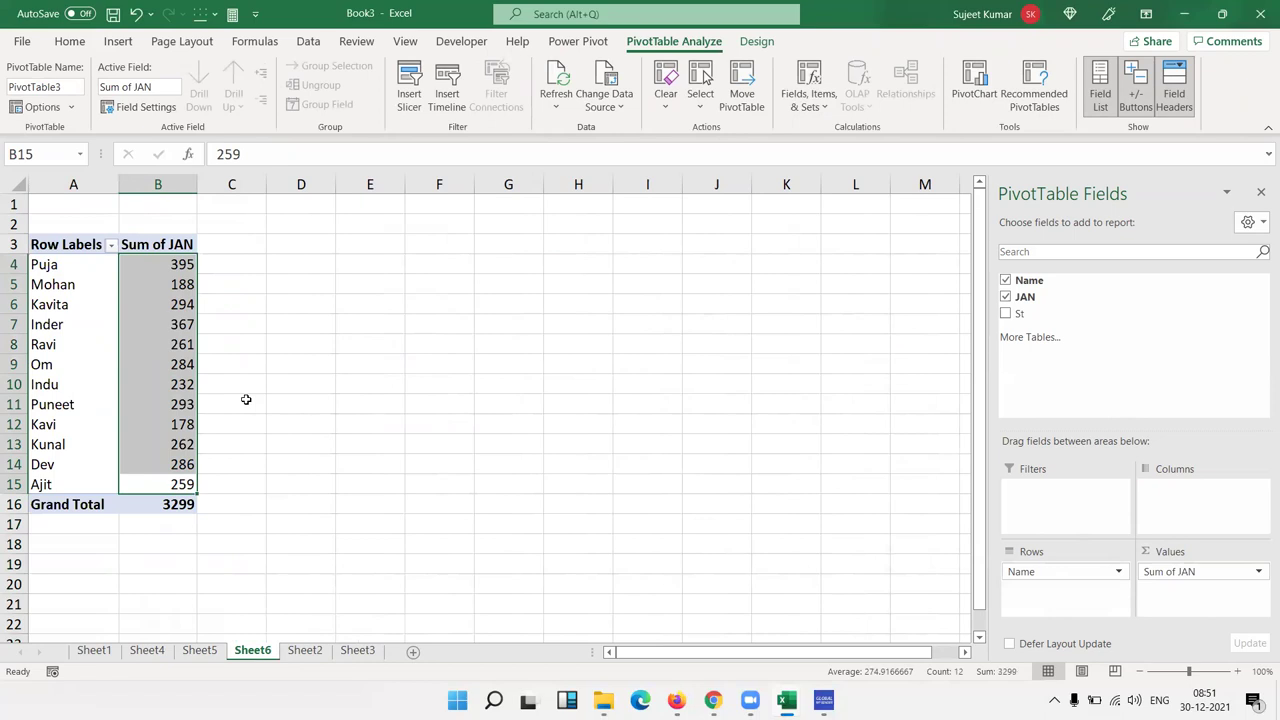
click(185, 362)
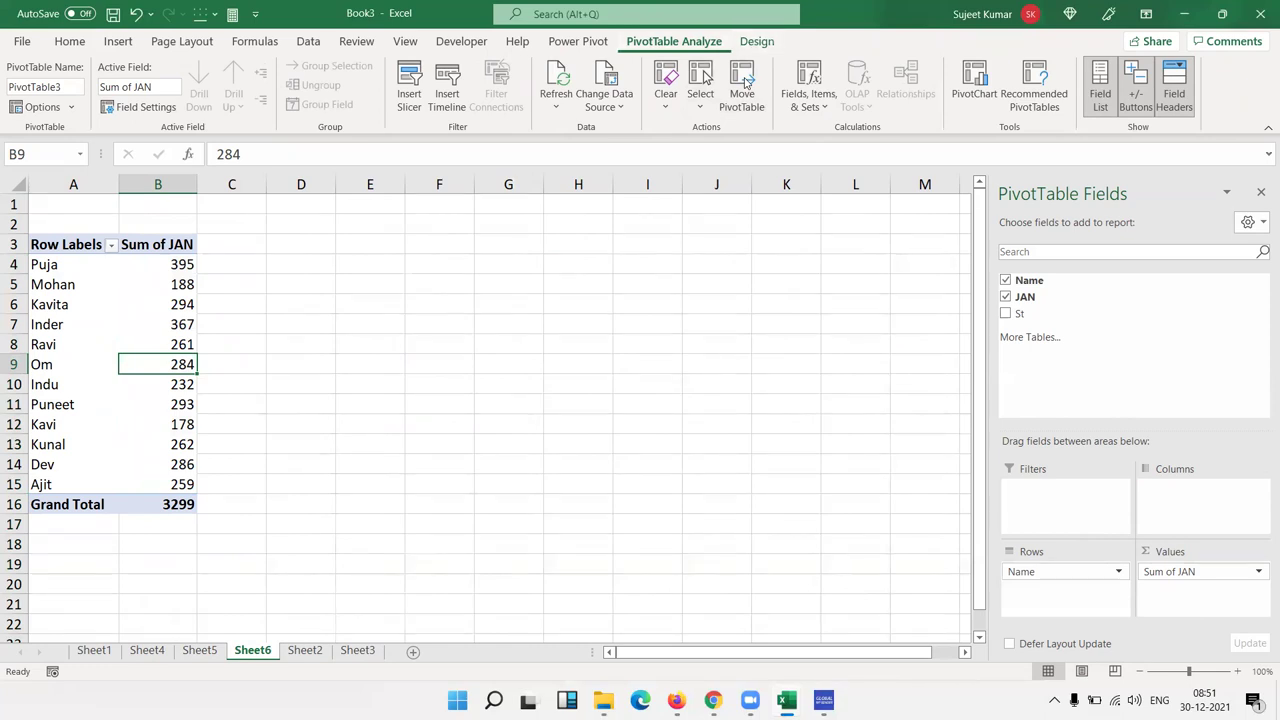
click(792, 106)
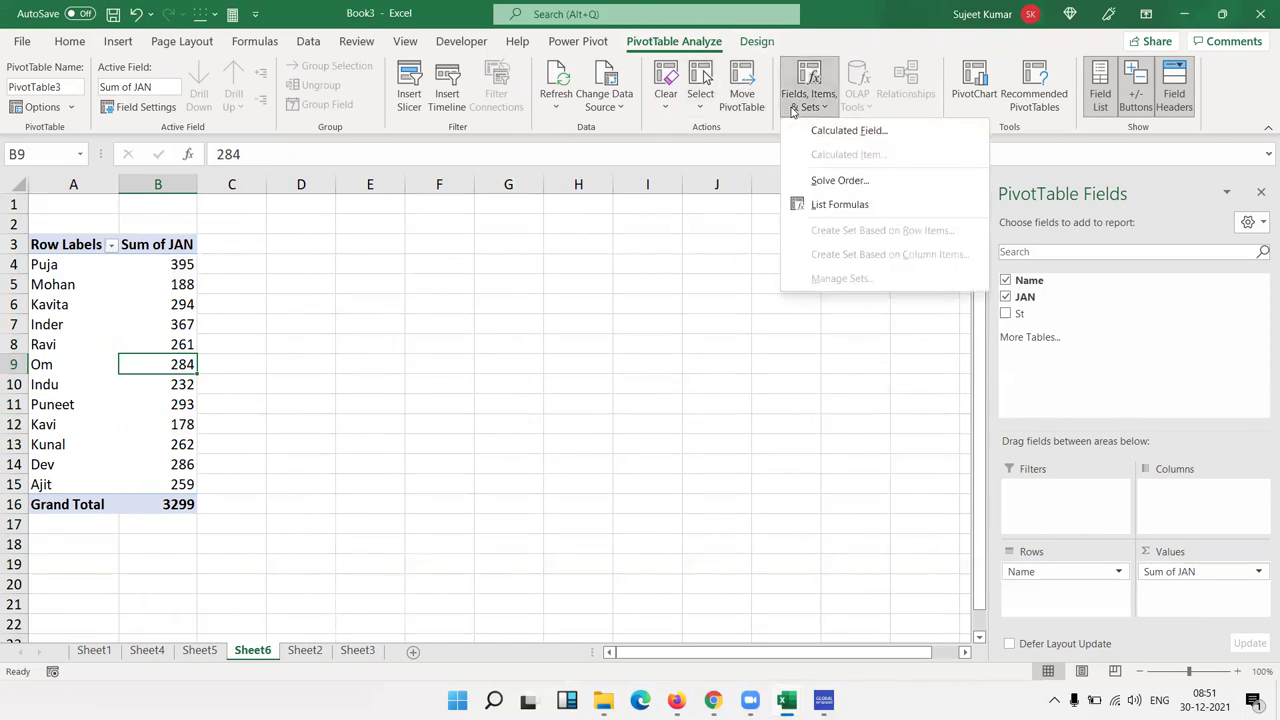
Add calculated field Targ with formula =JAN/500 and select its values C4:C15
click(820, 130)
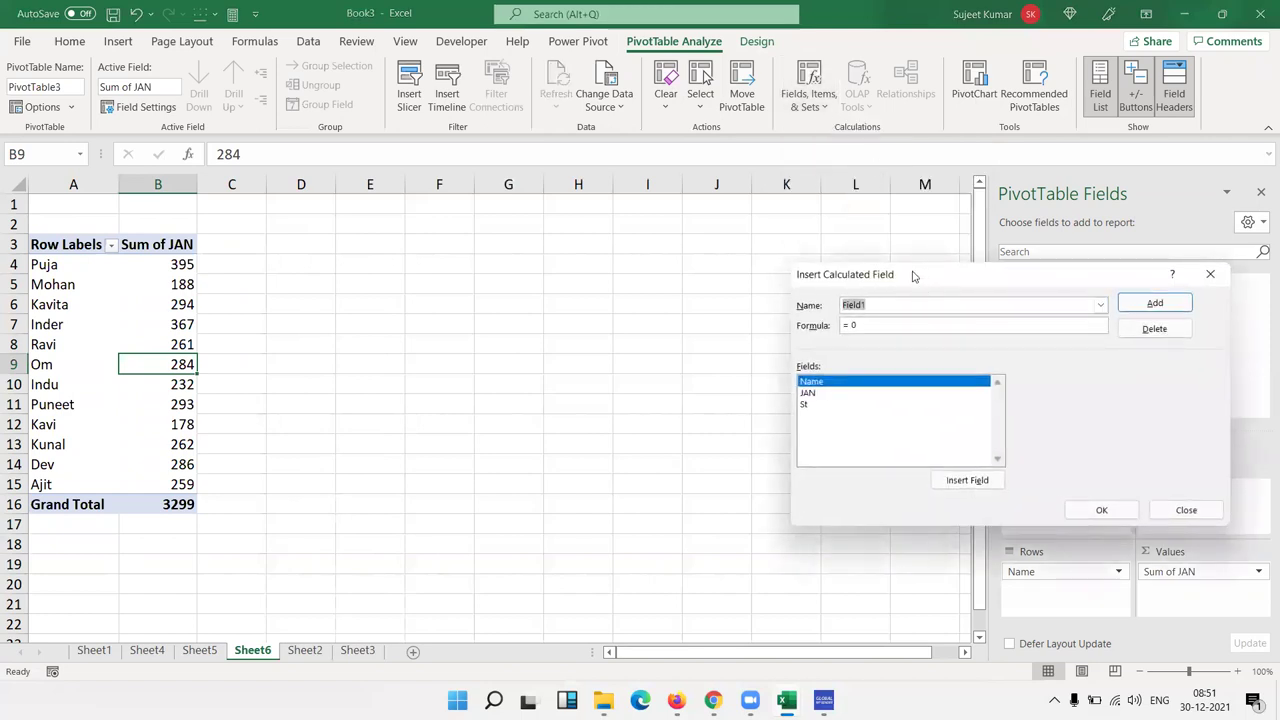
drag(911, 274, 731, 271)
text(Targ)
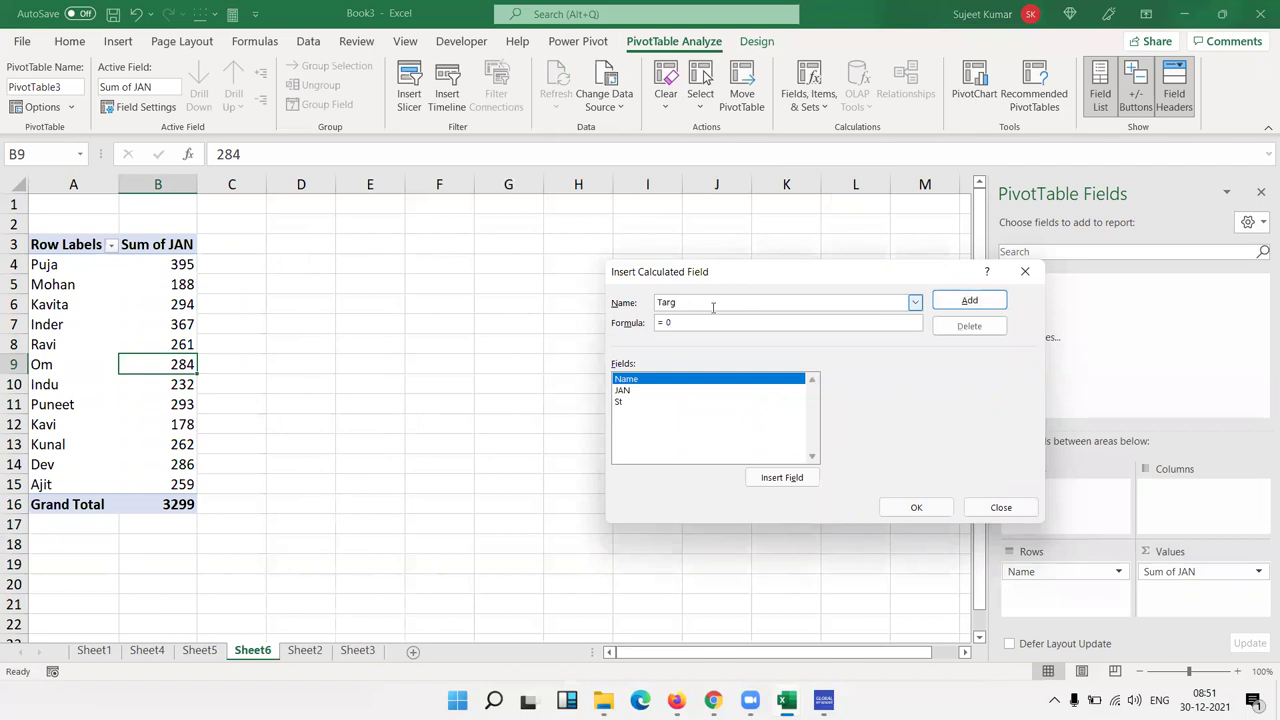
click(705, 320)
double_click(641, 392)
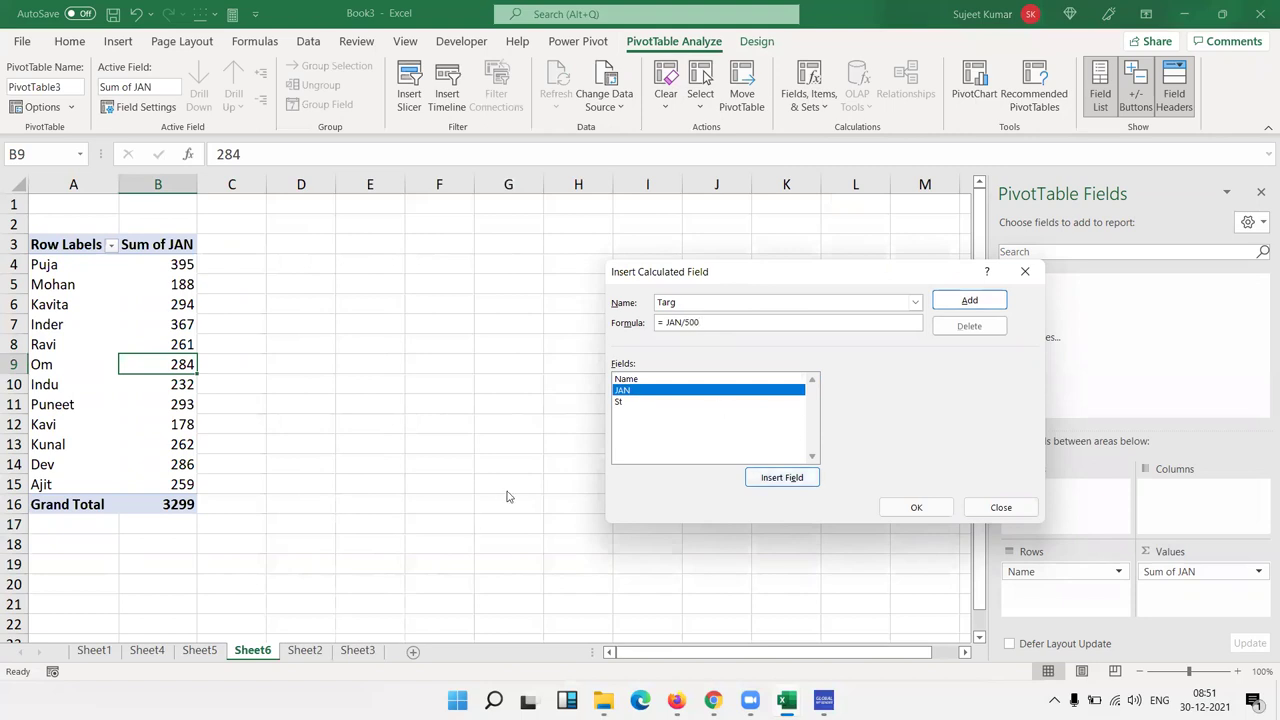
click(969, 300)
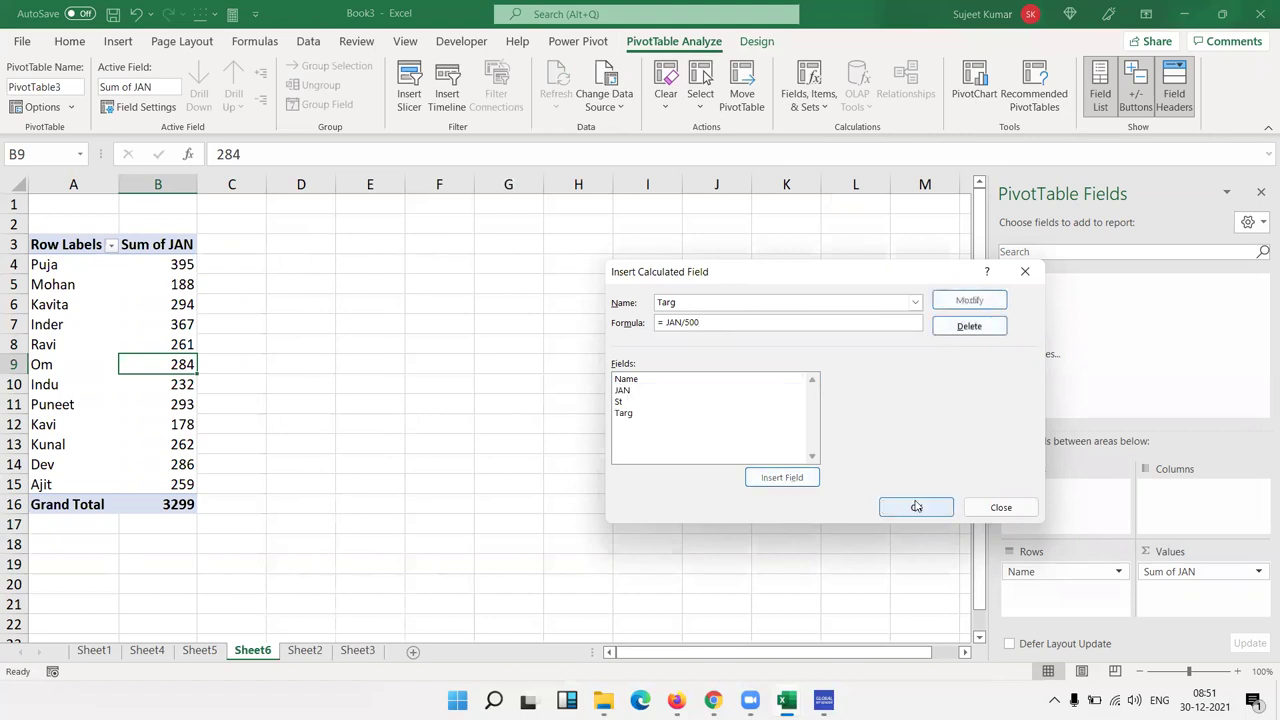
click(916, 507)
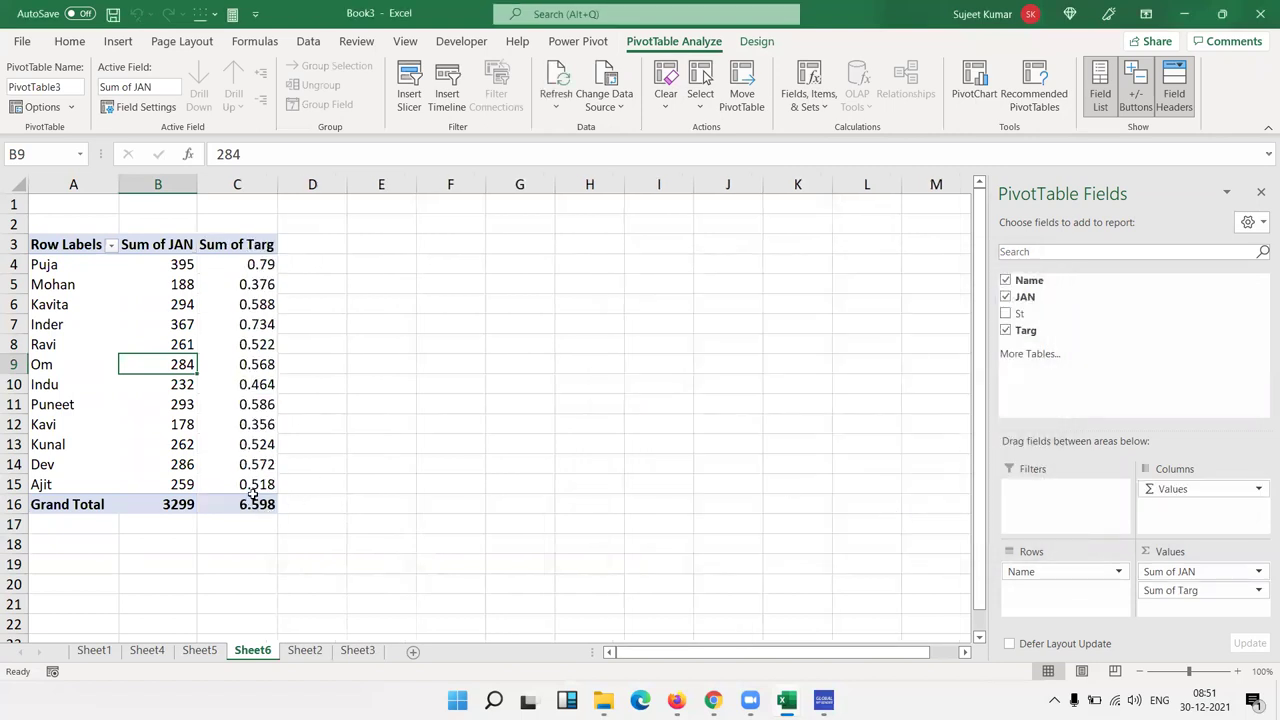
click(252, 490)
drag(245, 463, 250, 264)
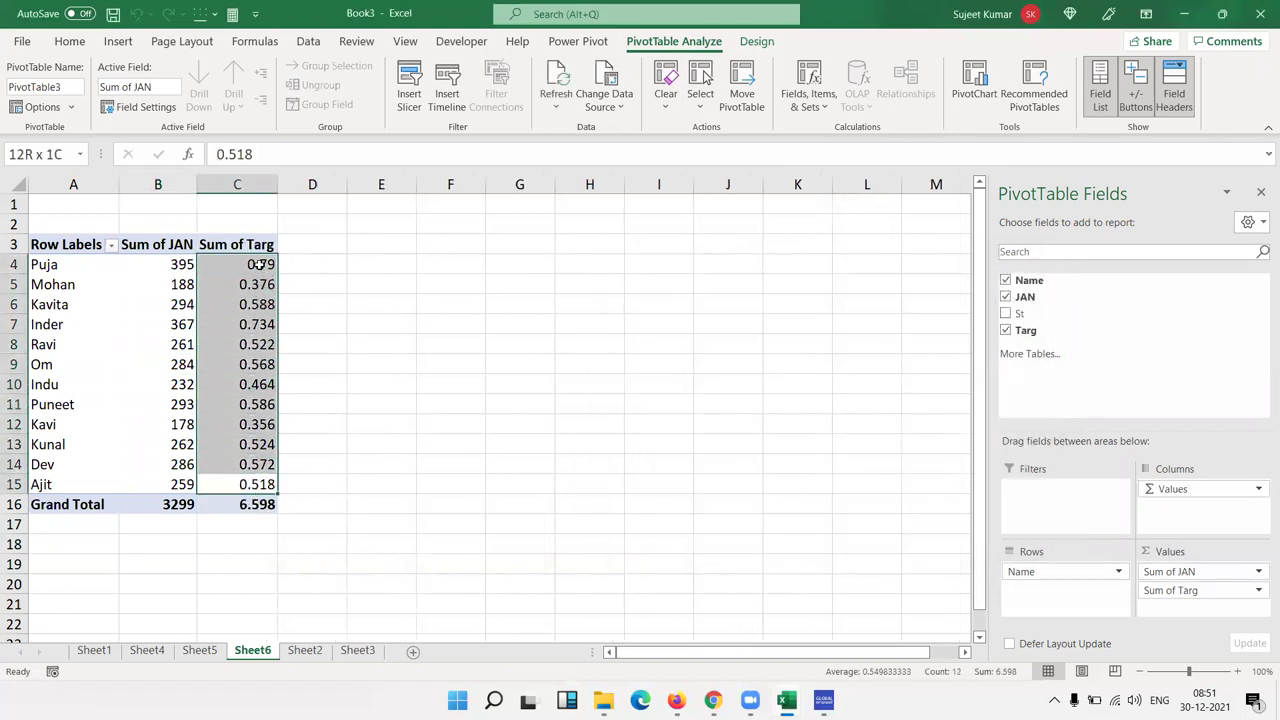
Apply Percent Style to the Sum of Targ values C4:C15, e.g. 79% for Puja
click(70, 41)
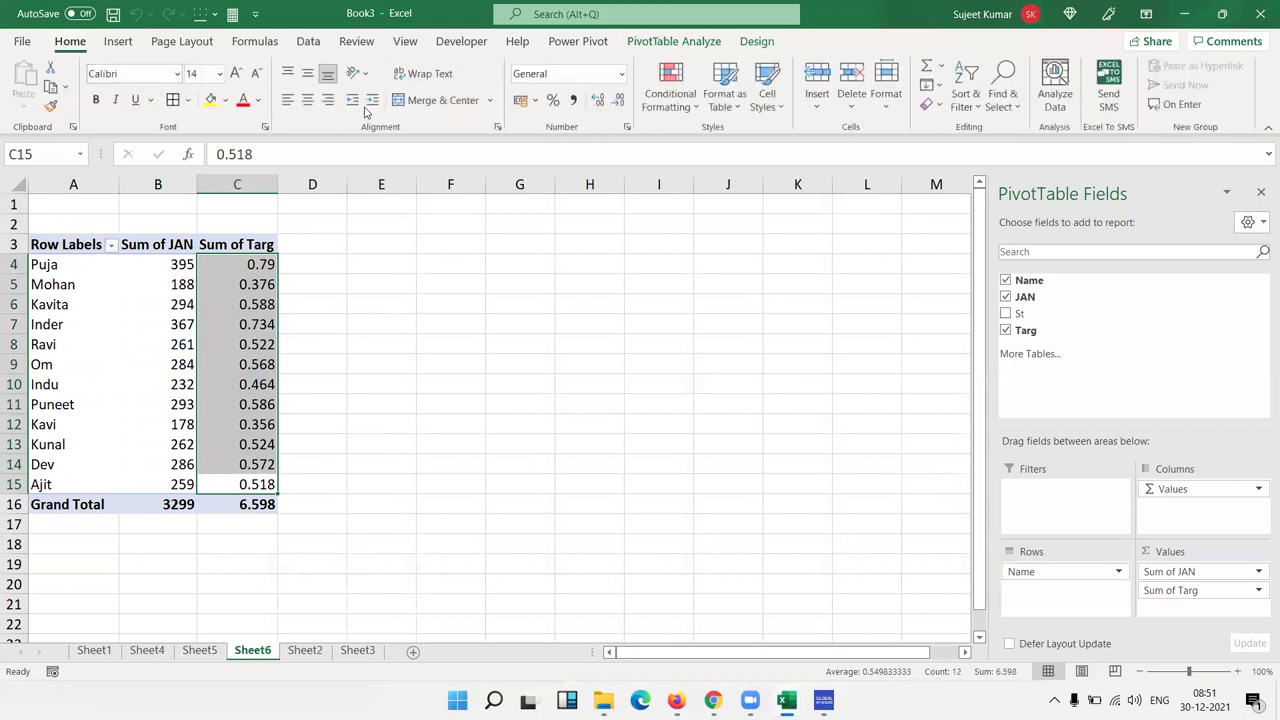
click(555, 102)
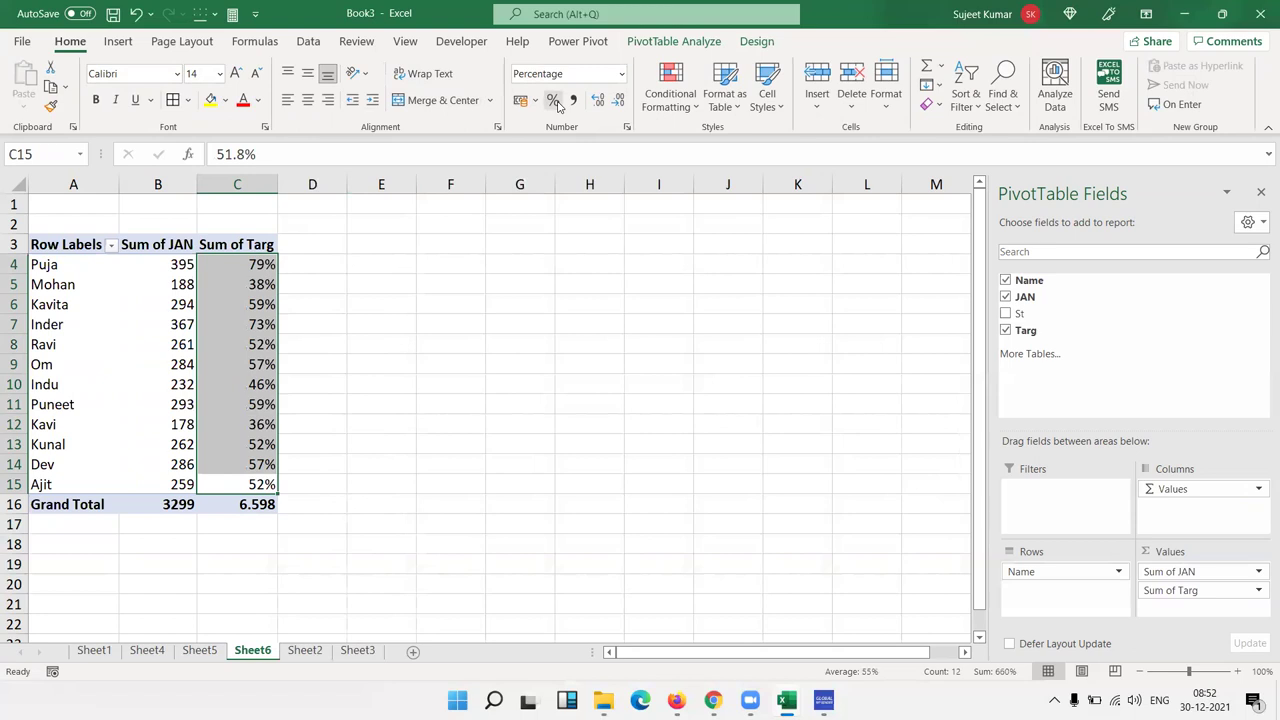
mouse_move(1165, 590)
mouse_down()
mouse_move(1070, 378)
mouse_move(1175, 605)
mouse_move(1232, 552)
mouse_move(1203, 537)
mouse_move(1186, 573)
mouse_up()
Review the Targ calculated field's =JAN/500 formula, then drag Sum of Targ out of the Values area
click(673, 41)
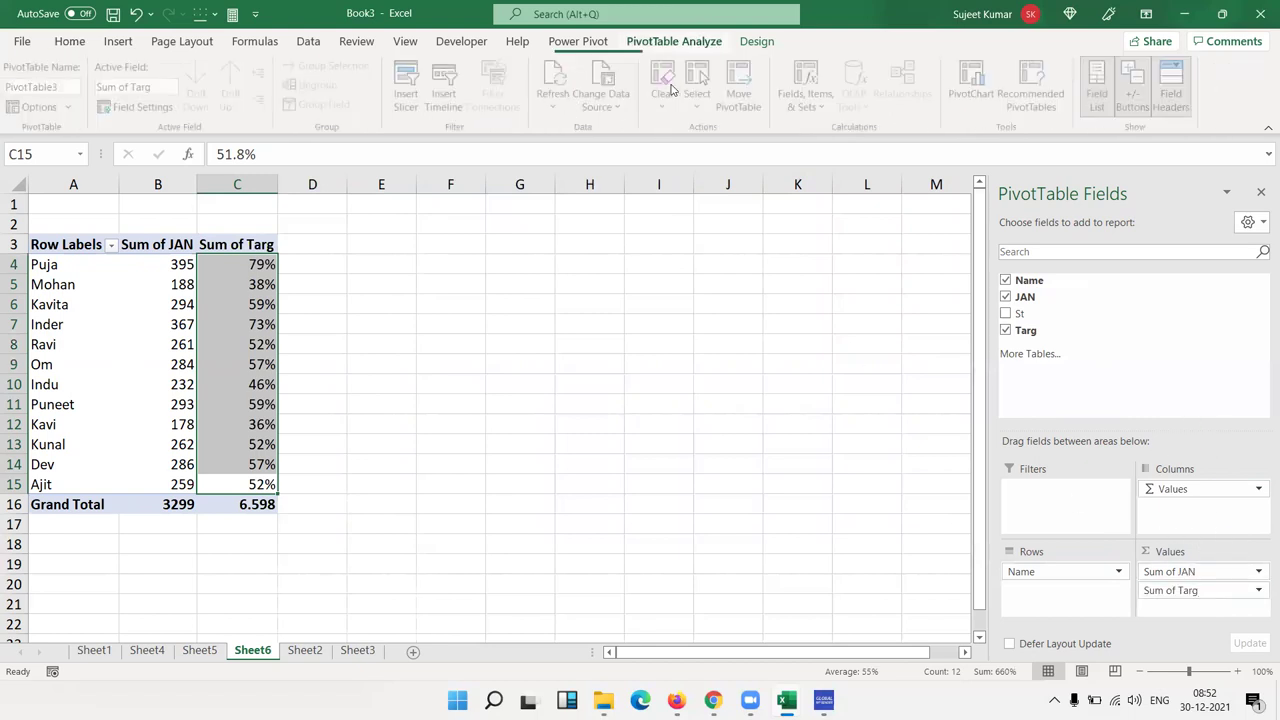
click(800, 108)
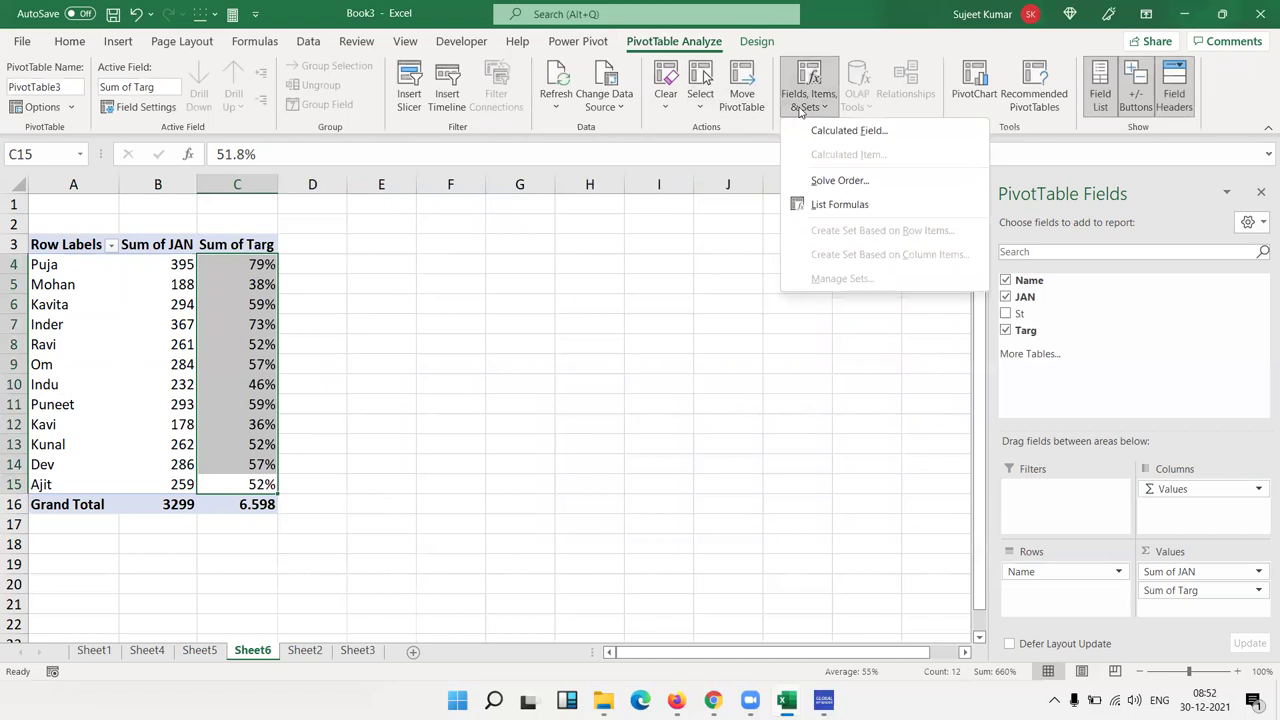
click(830, 130)
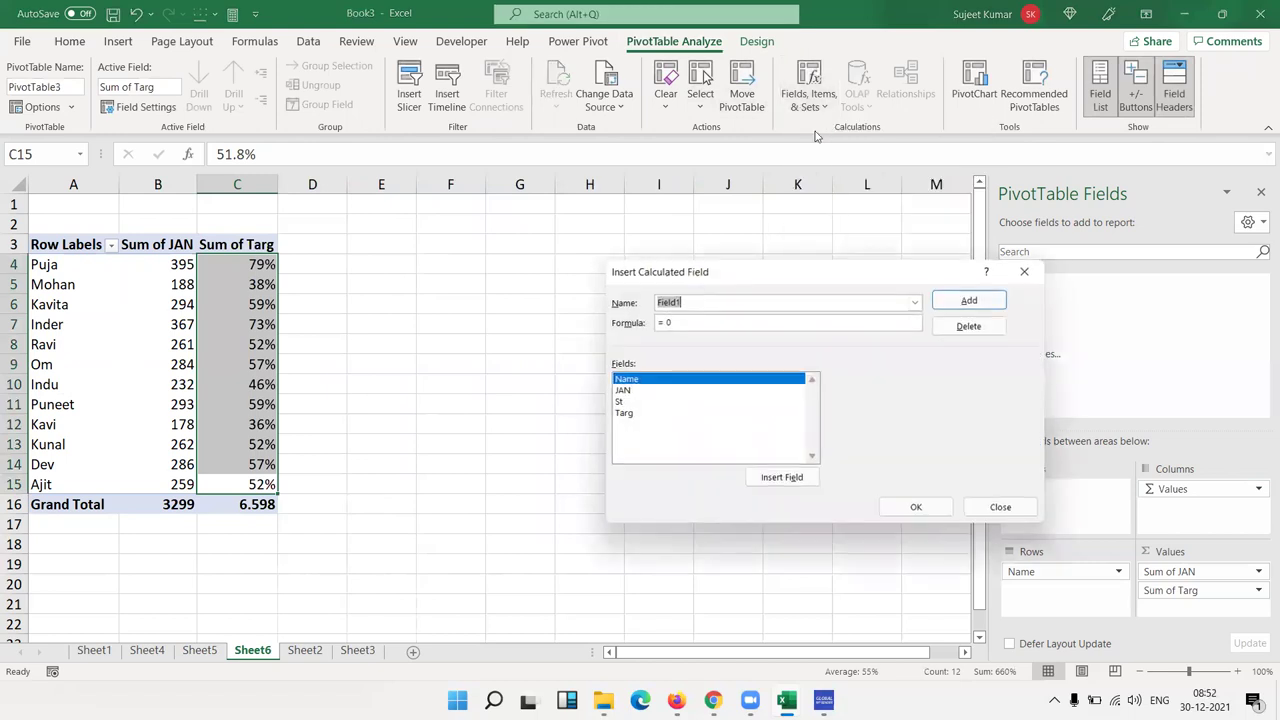
click(915, 302)
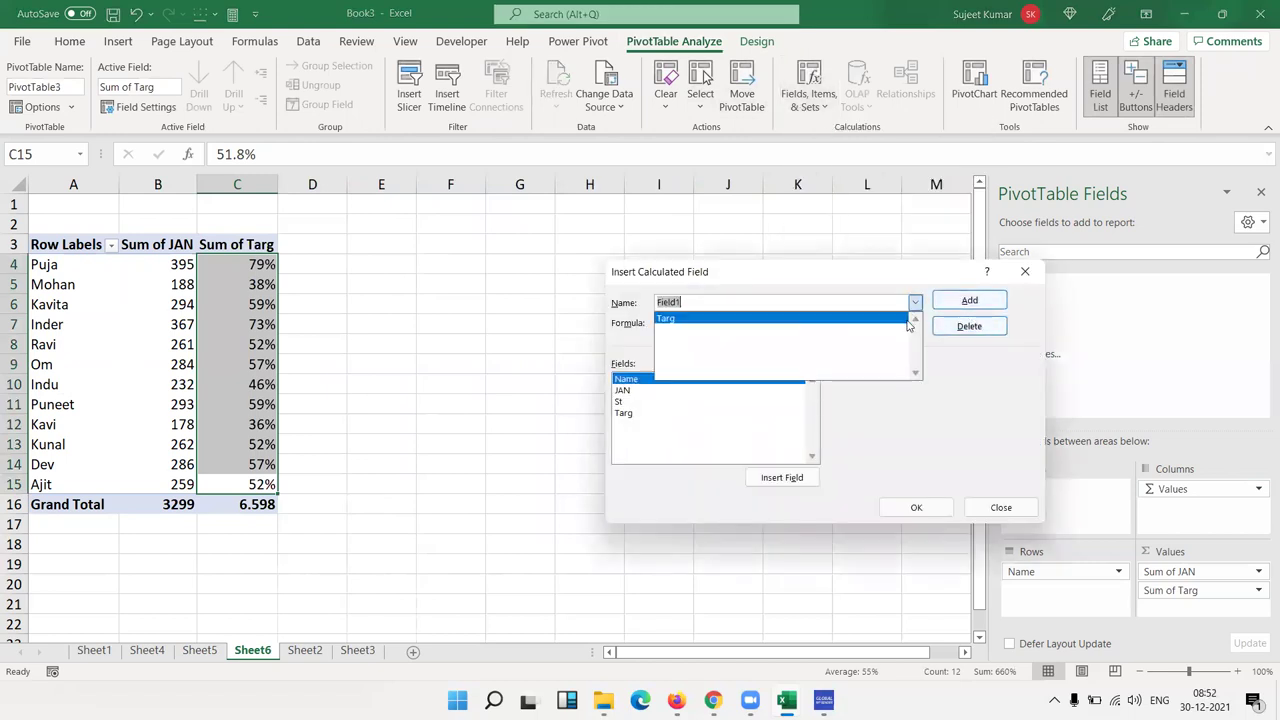
click(745, 320)
click(710, 301)
drag(714, 327, 516, 323)
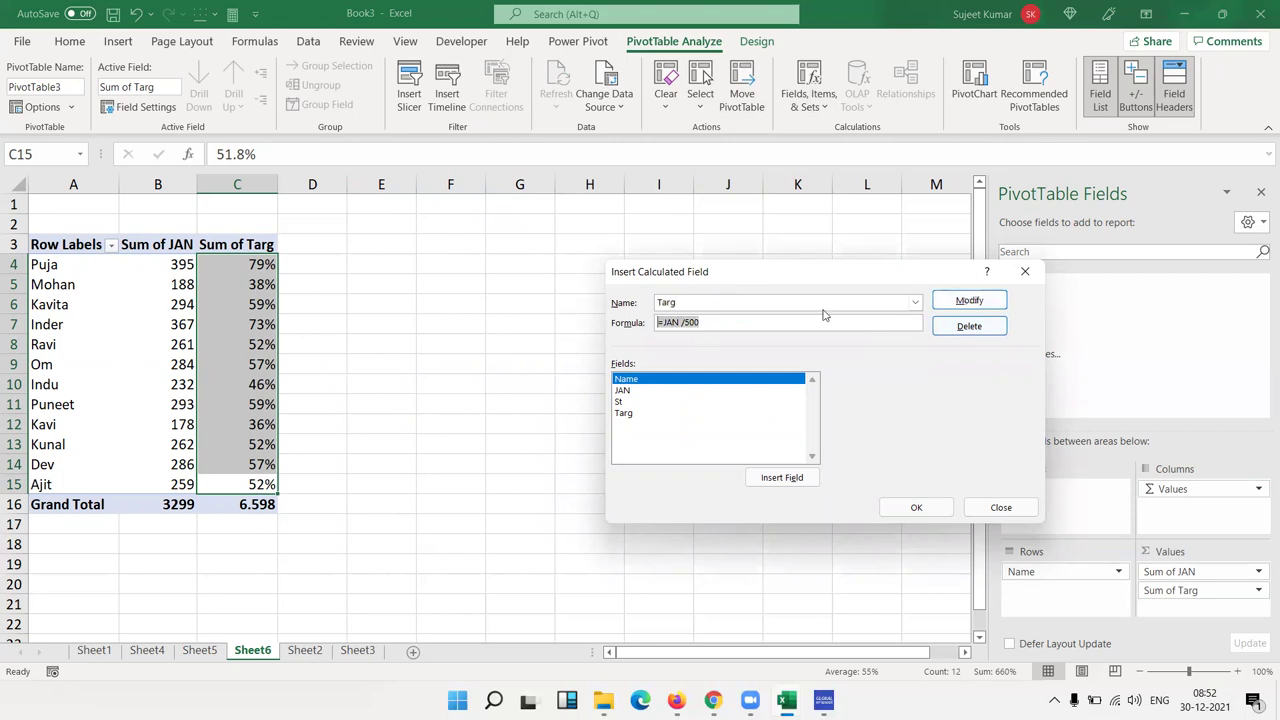
click(1024, 271)
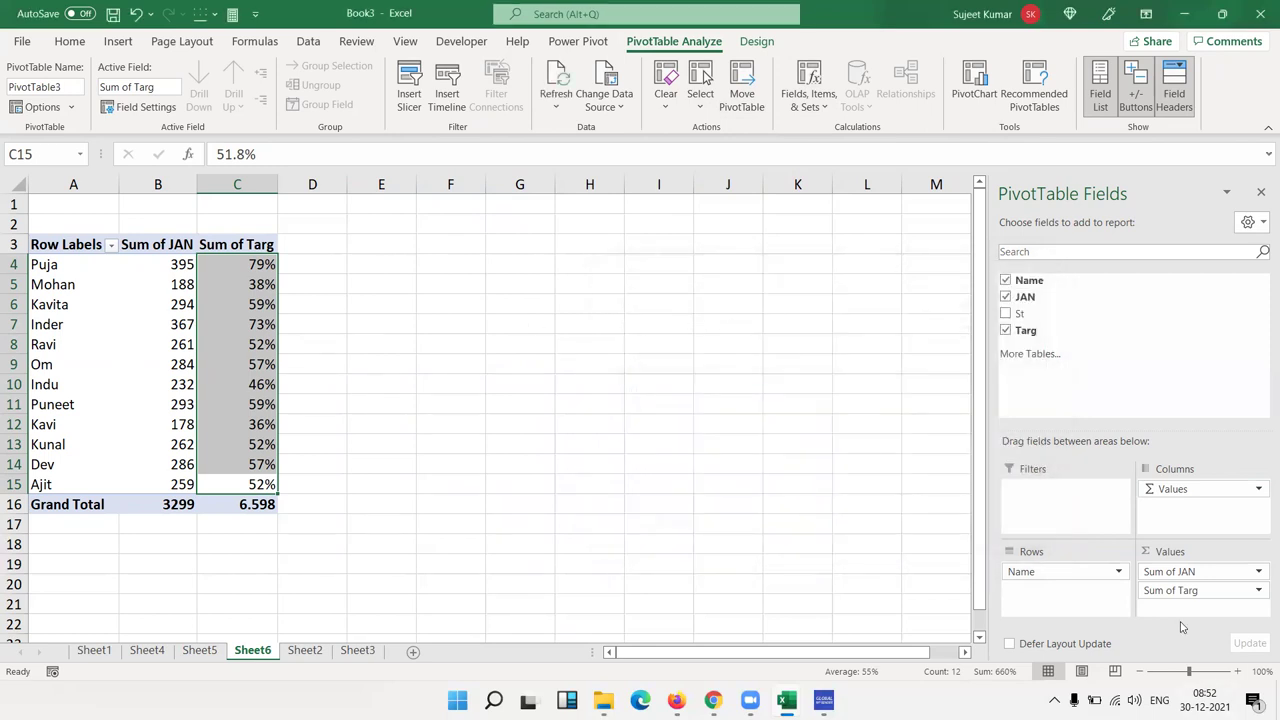
drag(1183, 592, 1015, 178)
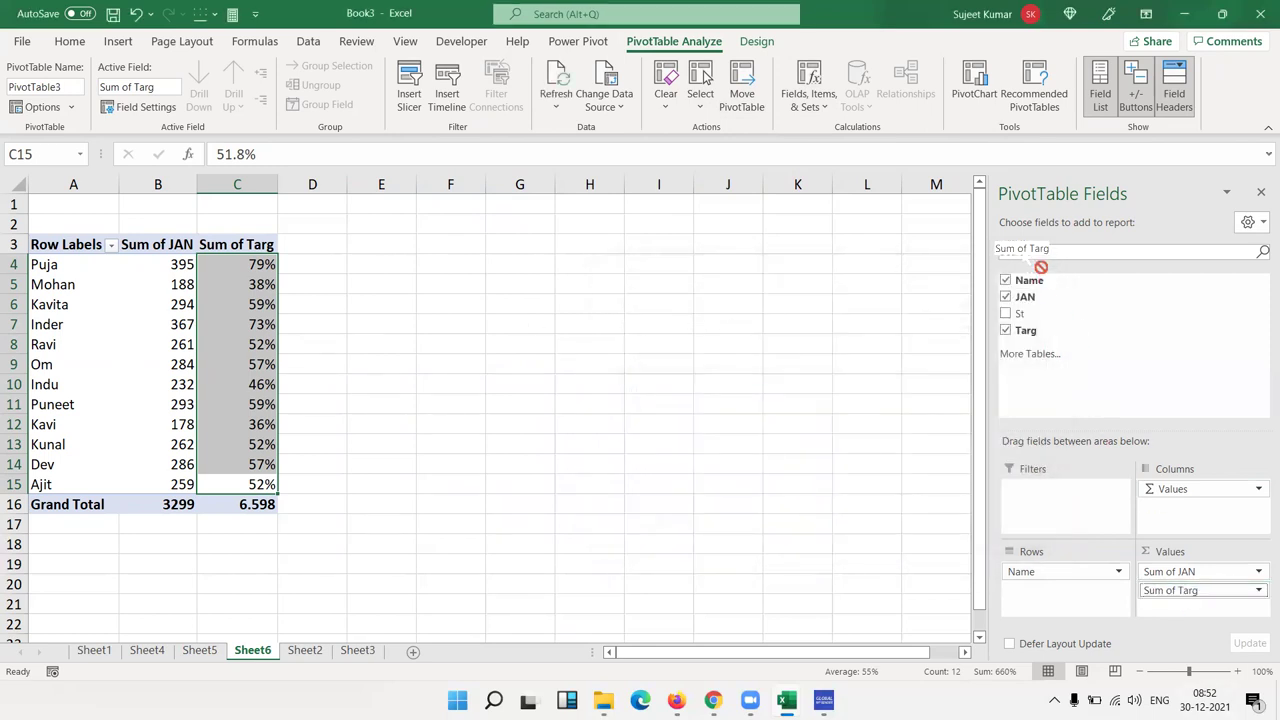
click(103, 484)
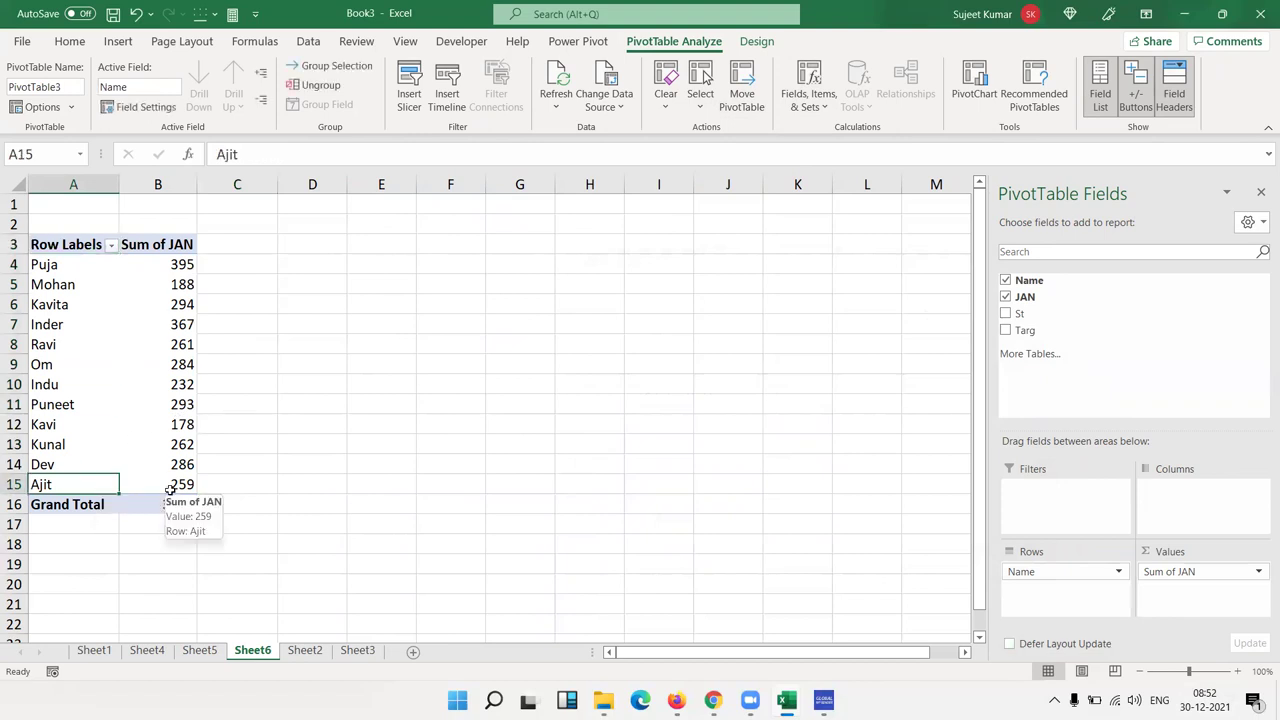
click(63, 264)
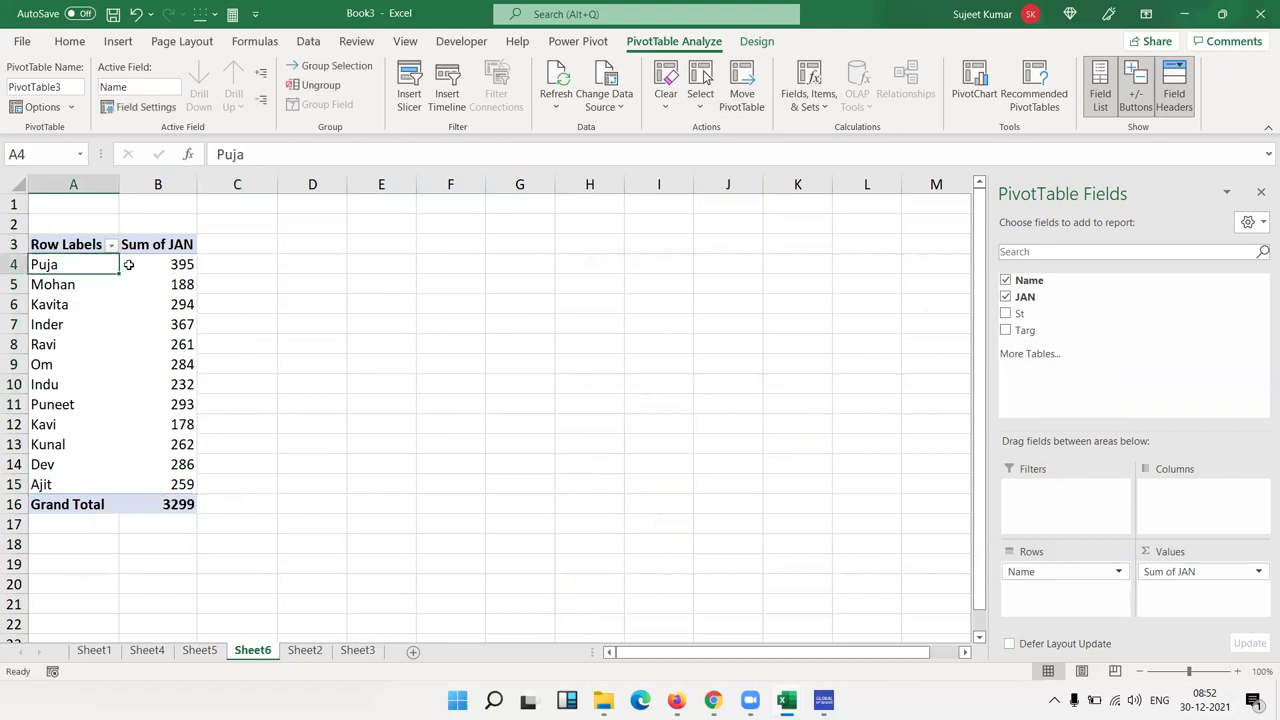
click(166, 264)
click(170, 284)
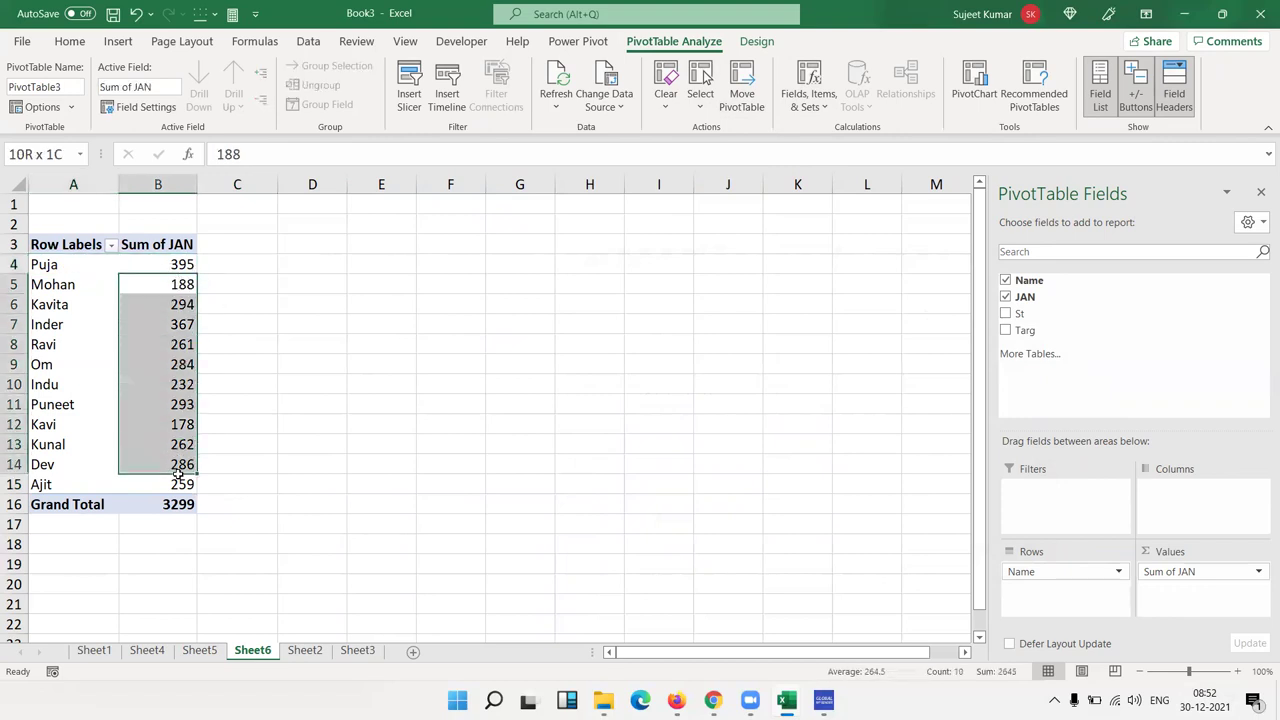
drag(176, 318, 175, 484)
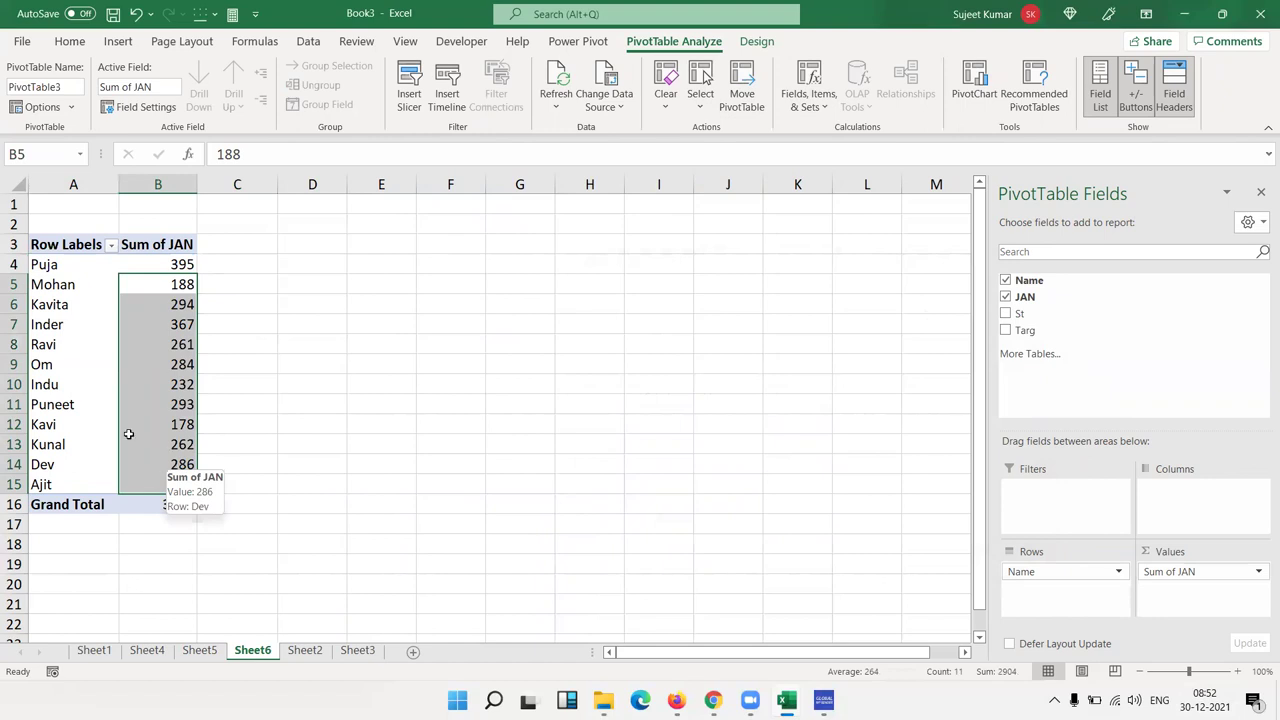
click(16, 264)
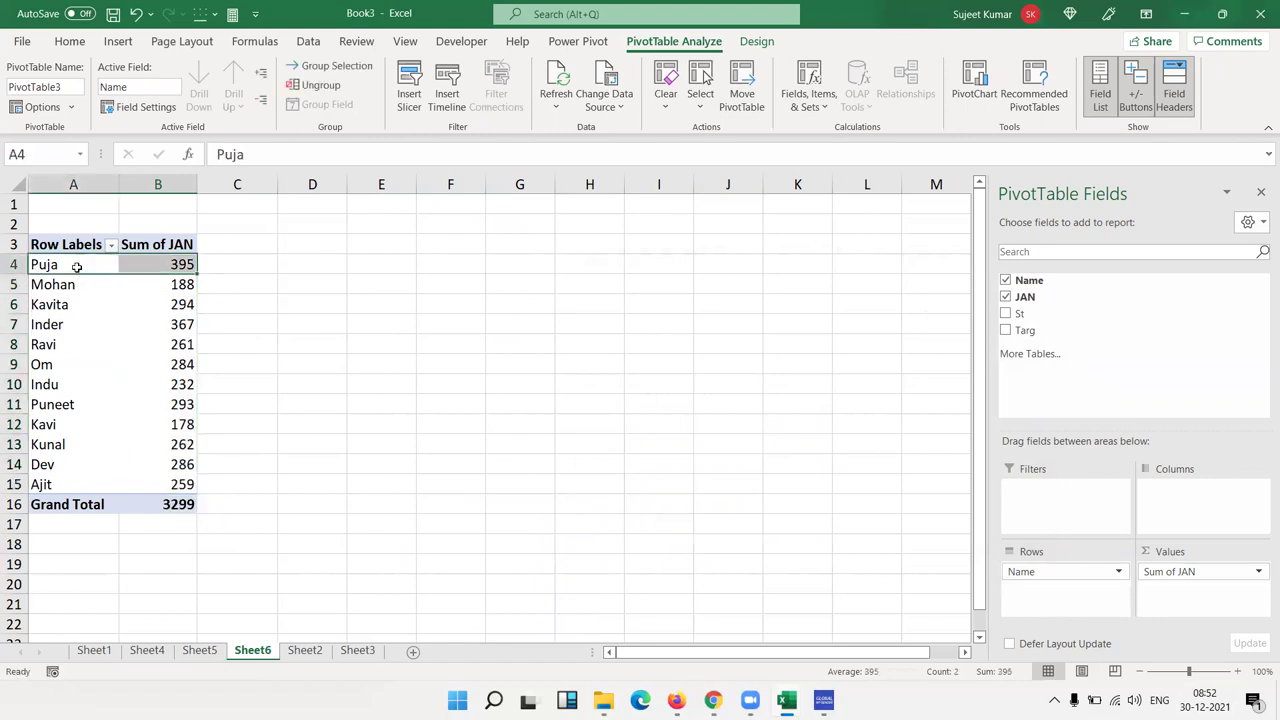
click(166, 266)
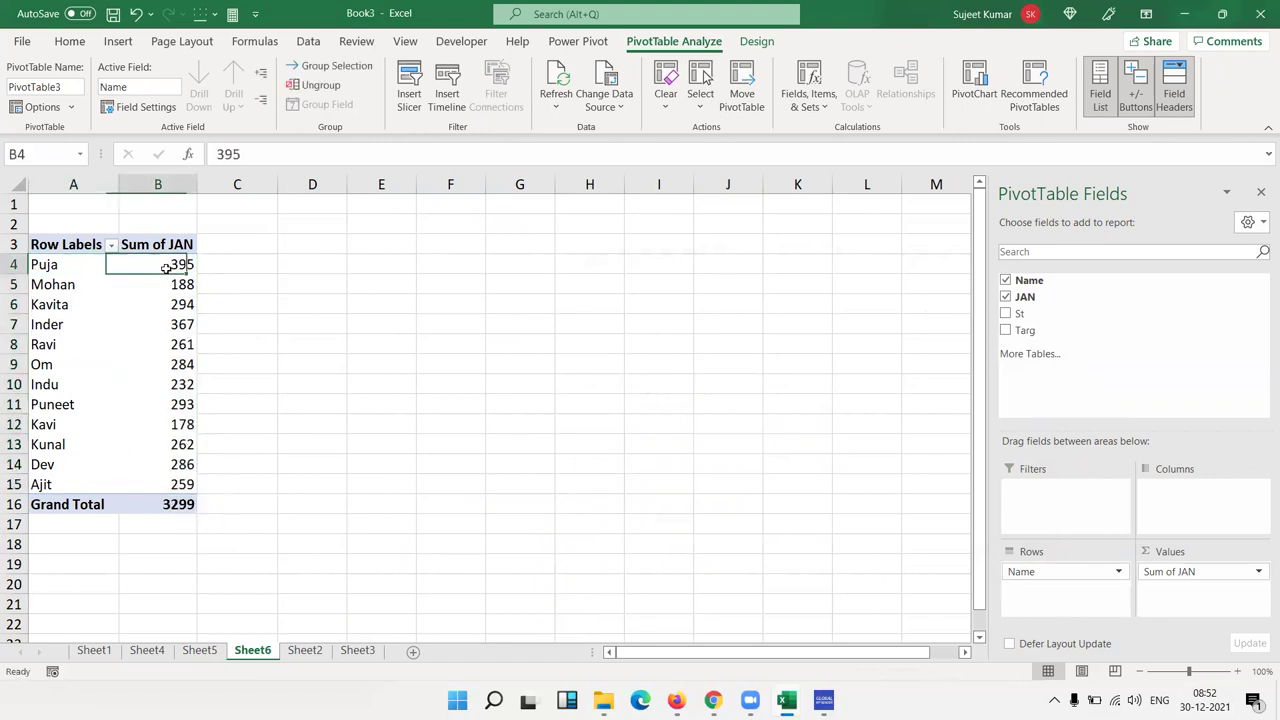
drag(172, 287, 154, 474)
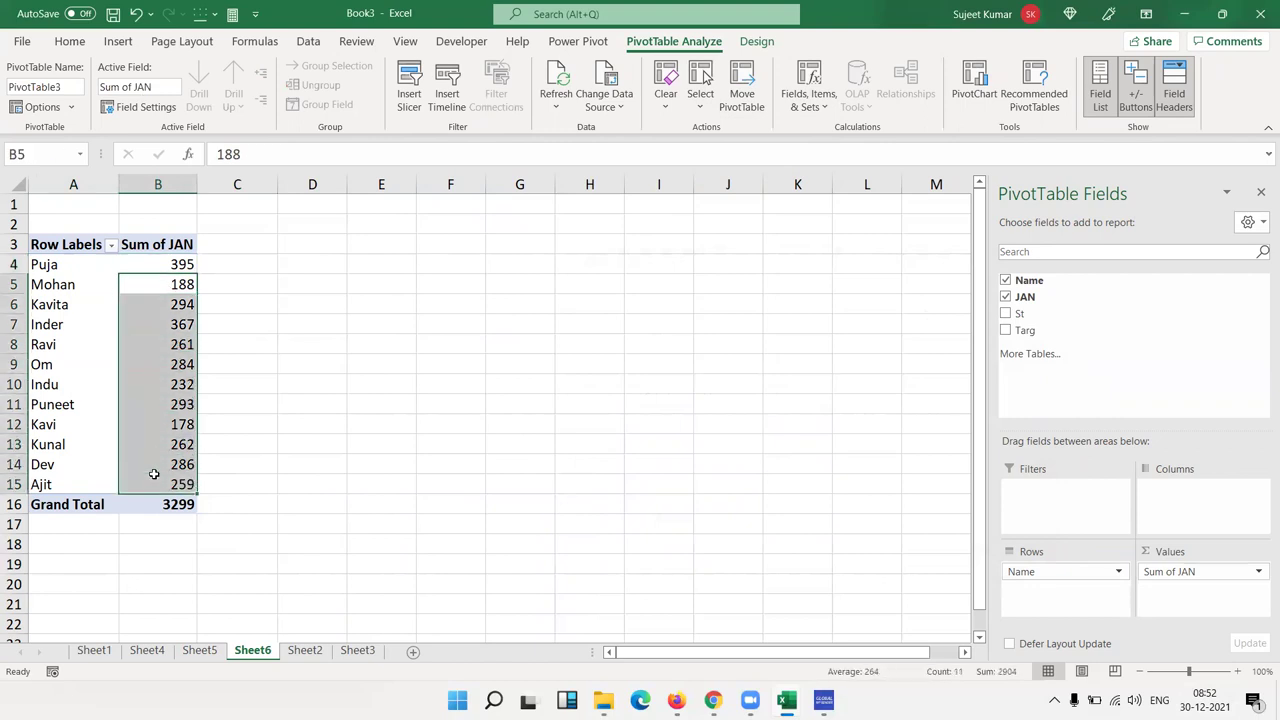
click(163, 518)
click(163, 505)
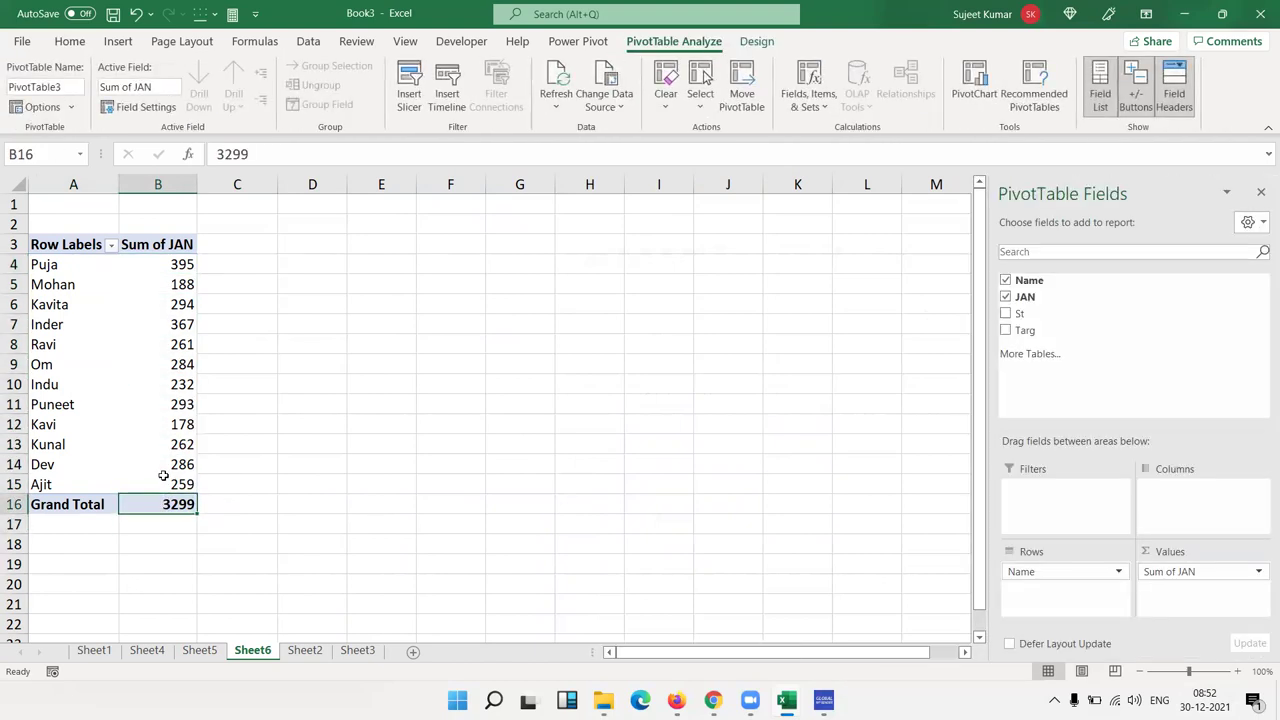
drag(163, 476, 180, 264)
drag(469, 251, 186, 240)
drag(163, 481, 160, 466)
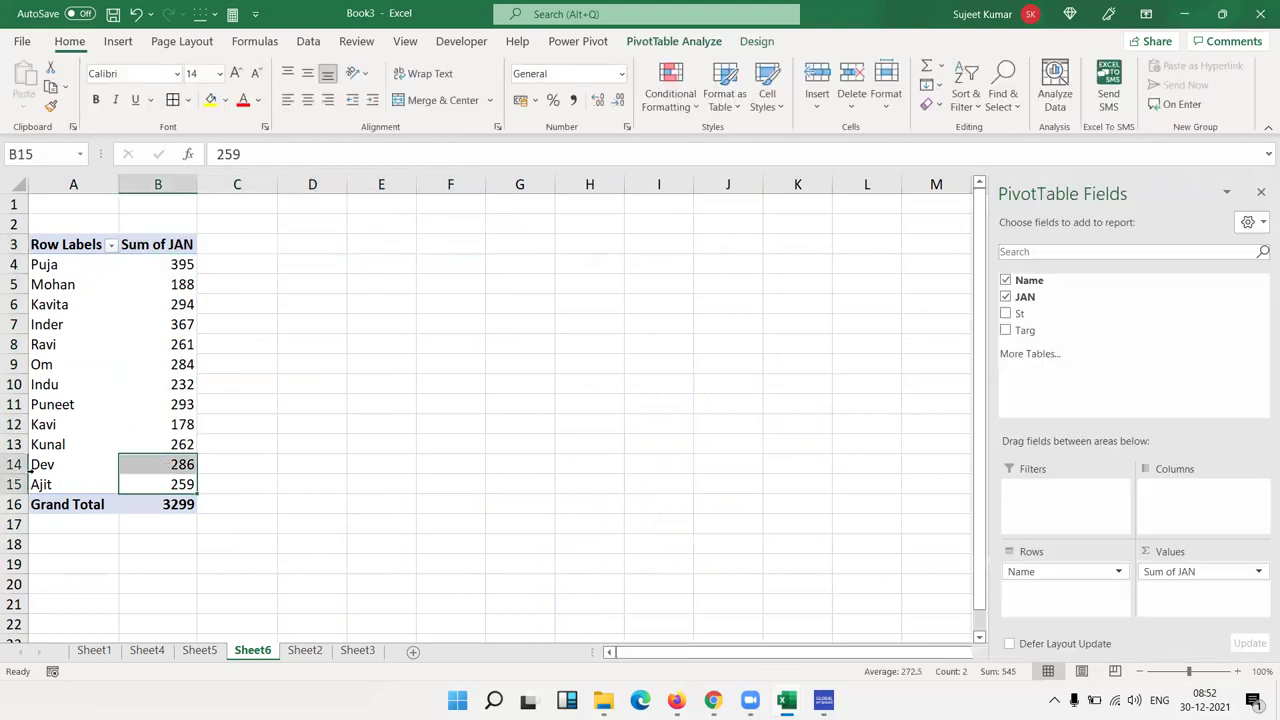
click(138, 487)
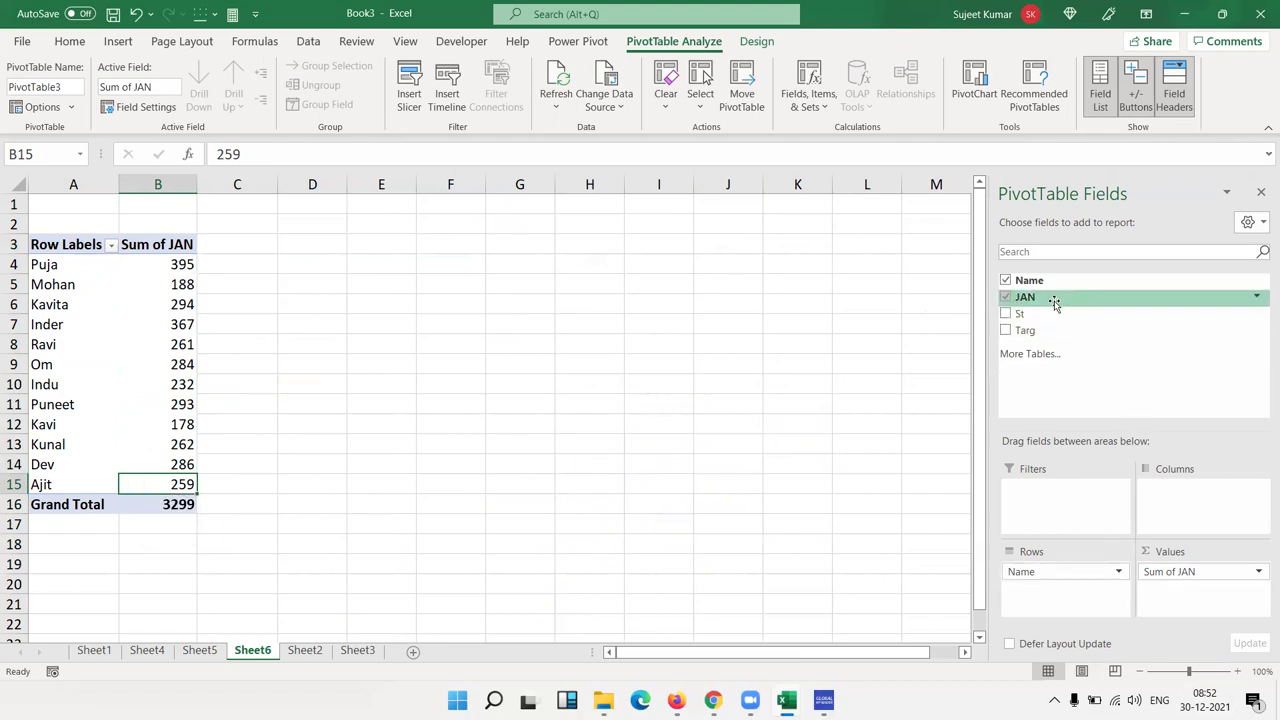
Add JAN to Values again and show Sum of JAN2 as % Of base field Name, base item Puja
drag(1054, 303, 1181, 589)
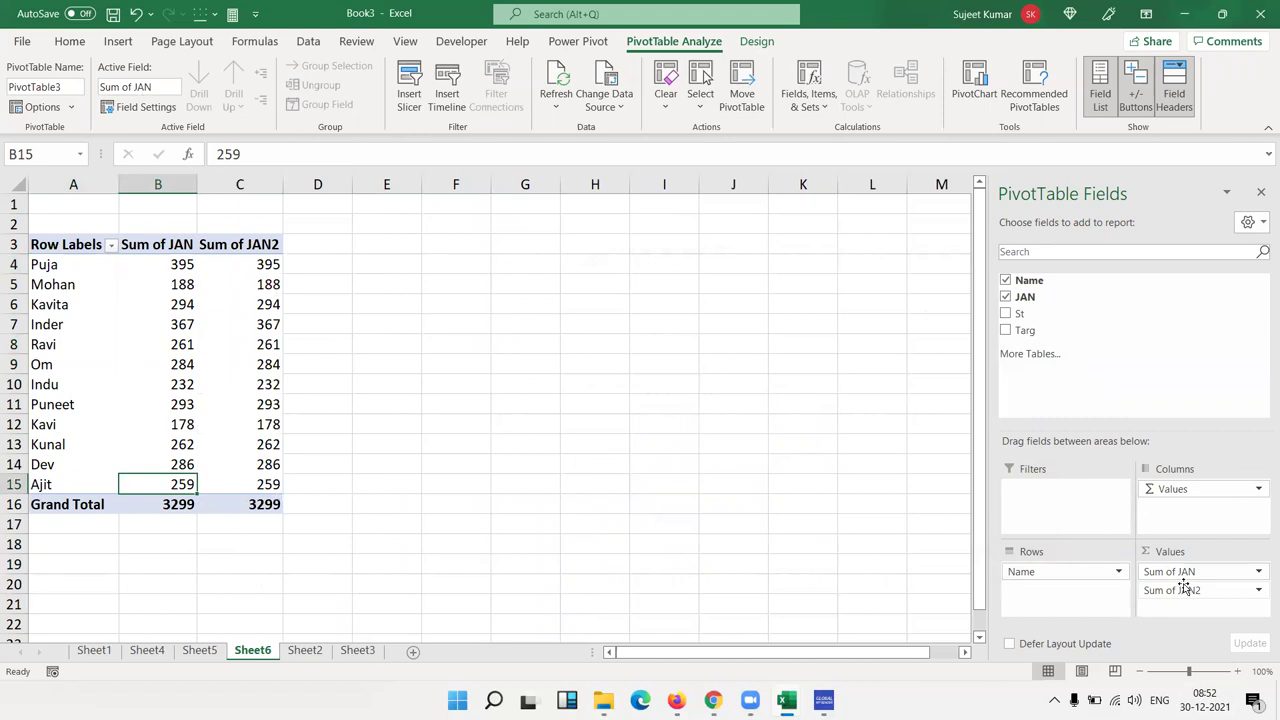
click(1185, 589)
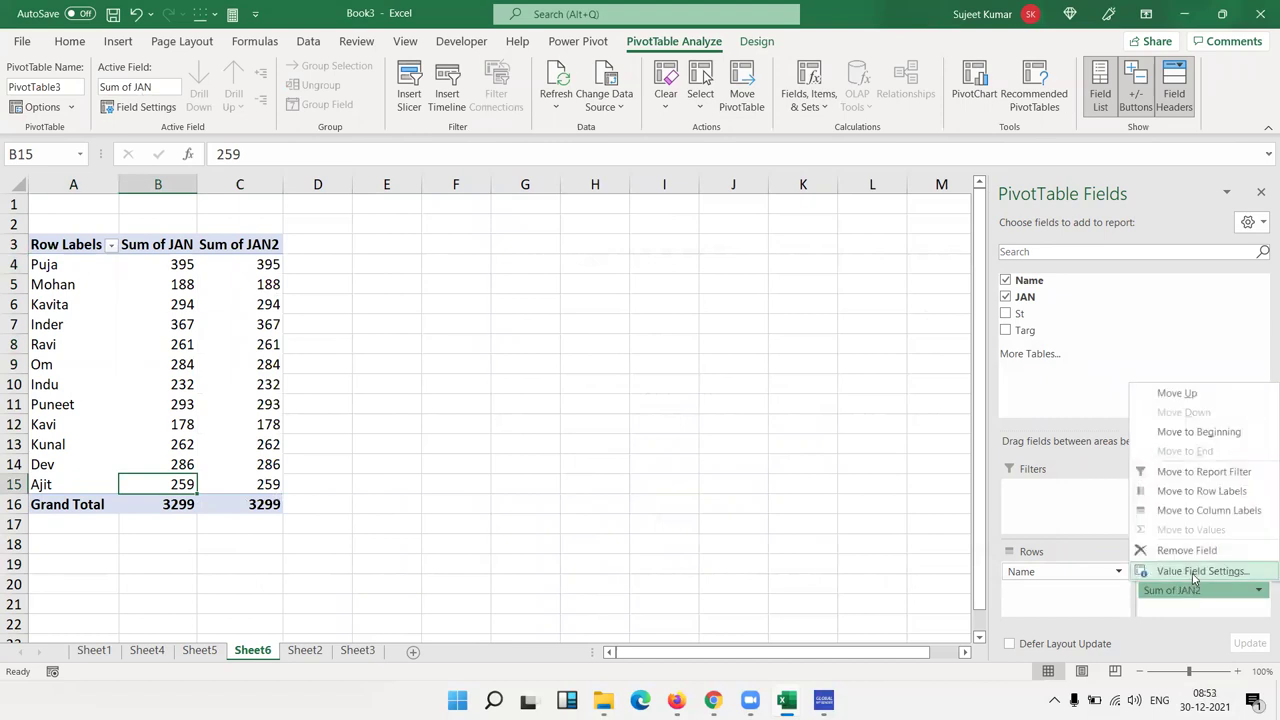
click(1193, 571)
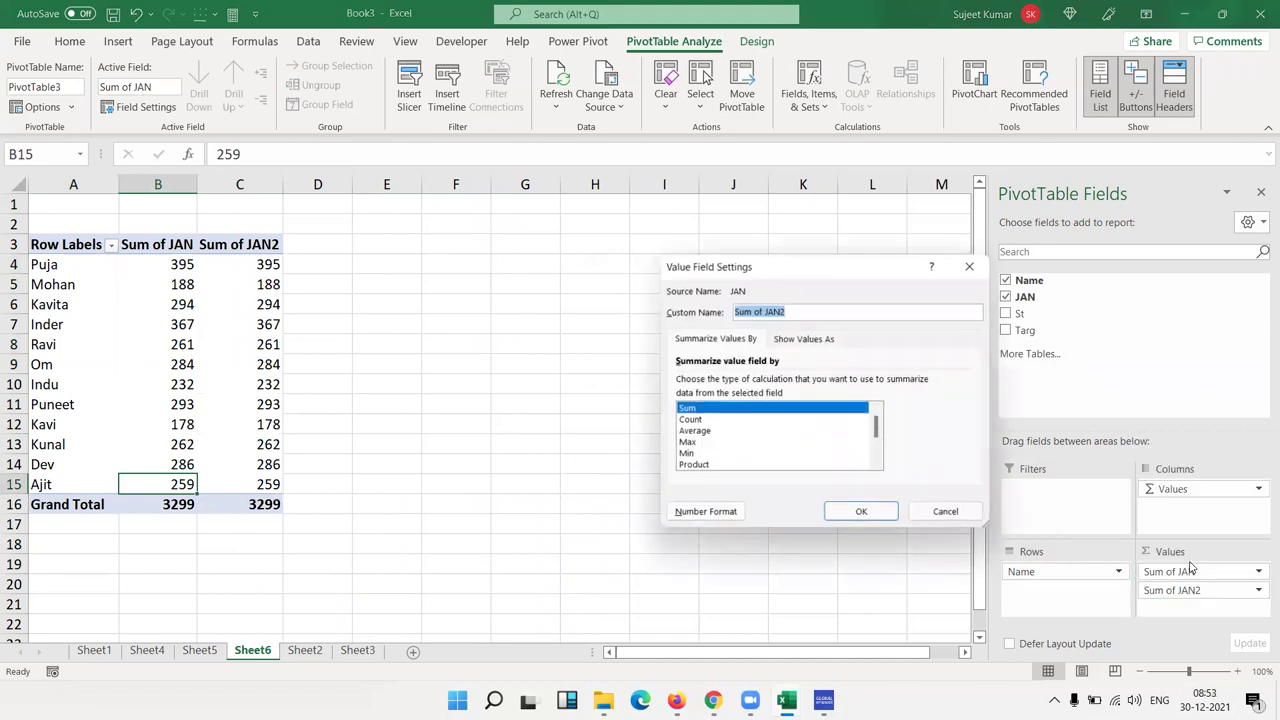
click(837, 339)
click(753, 382)
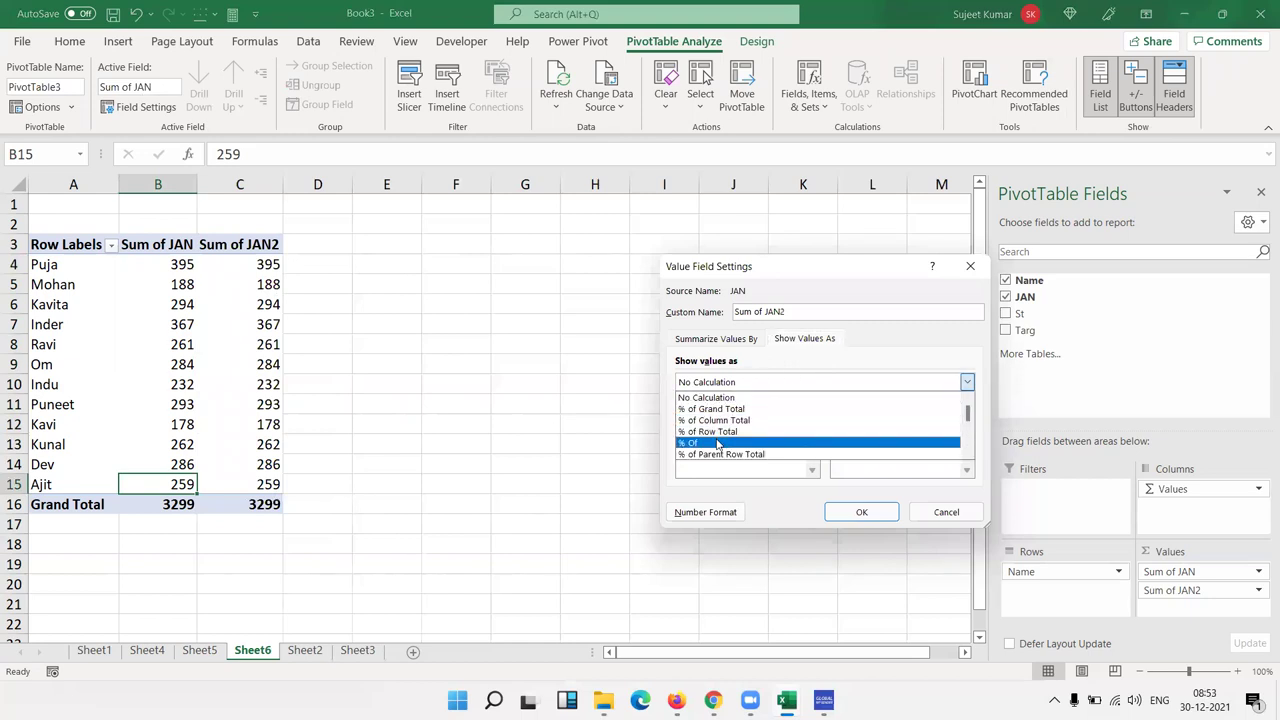
click(716, 444)
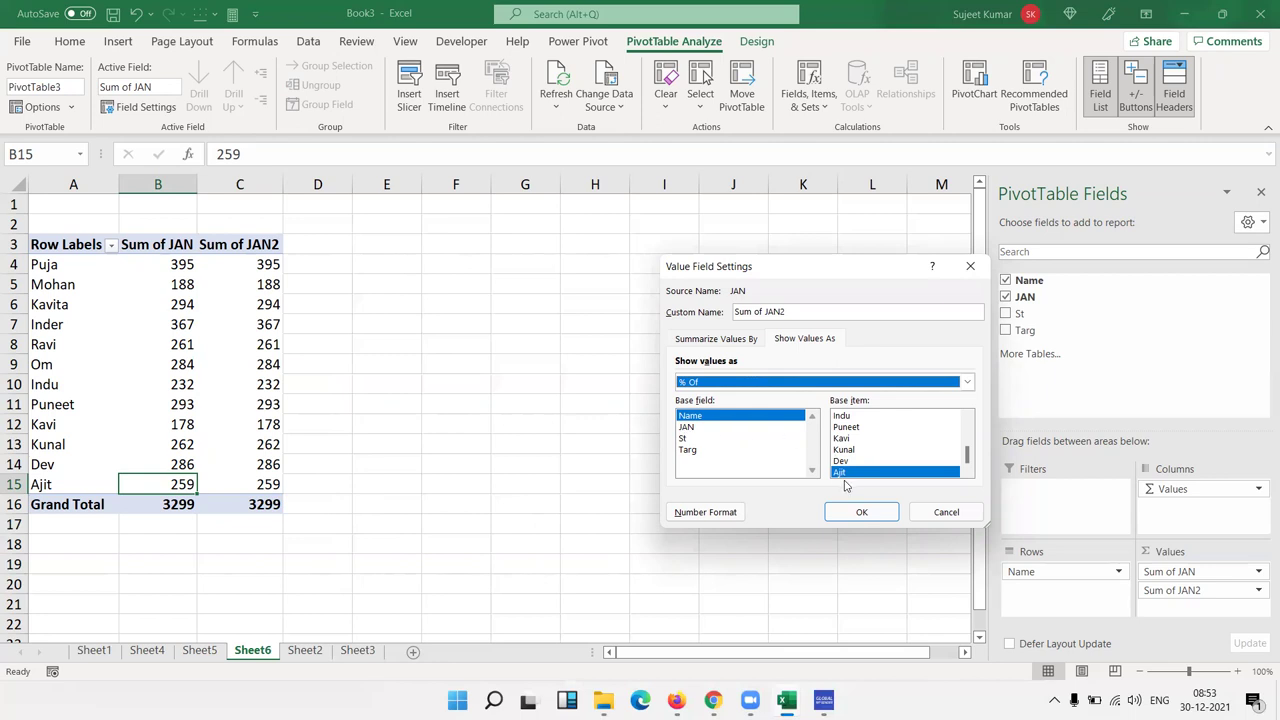
drag(966, 458, 966, 418)
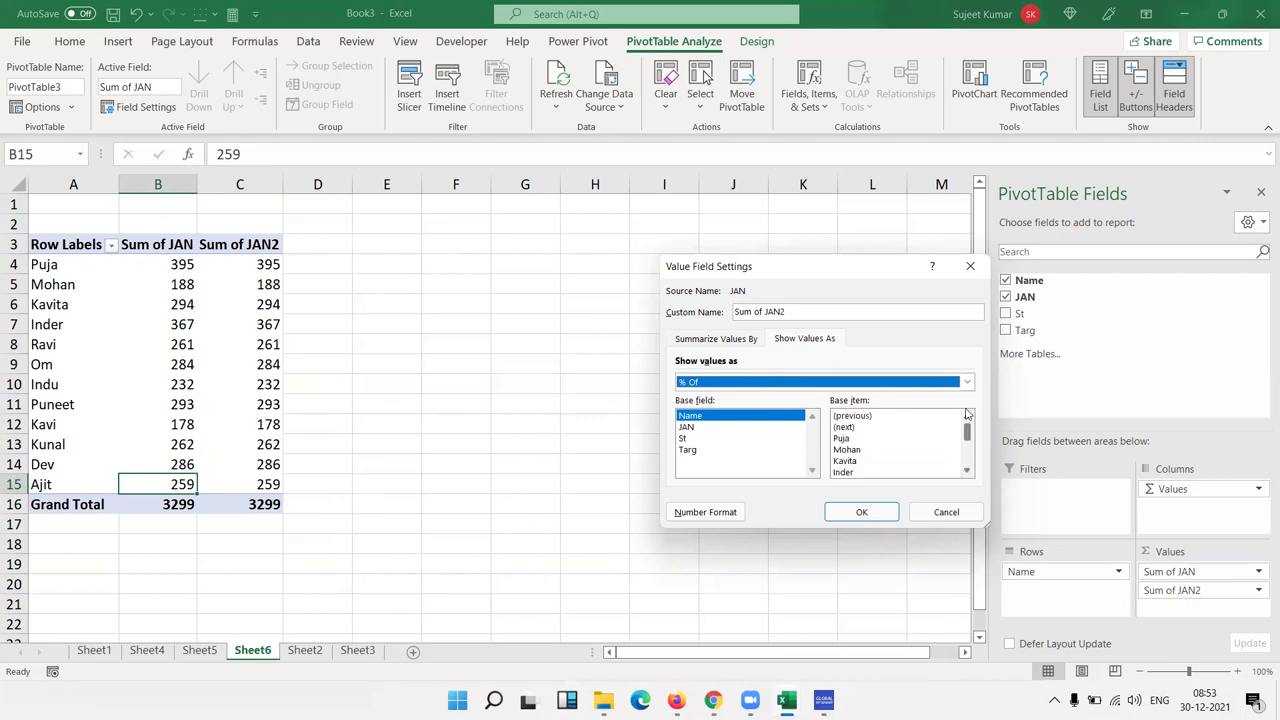
click(873, 442)
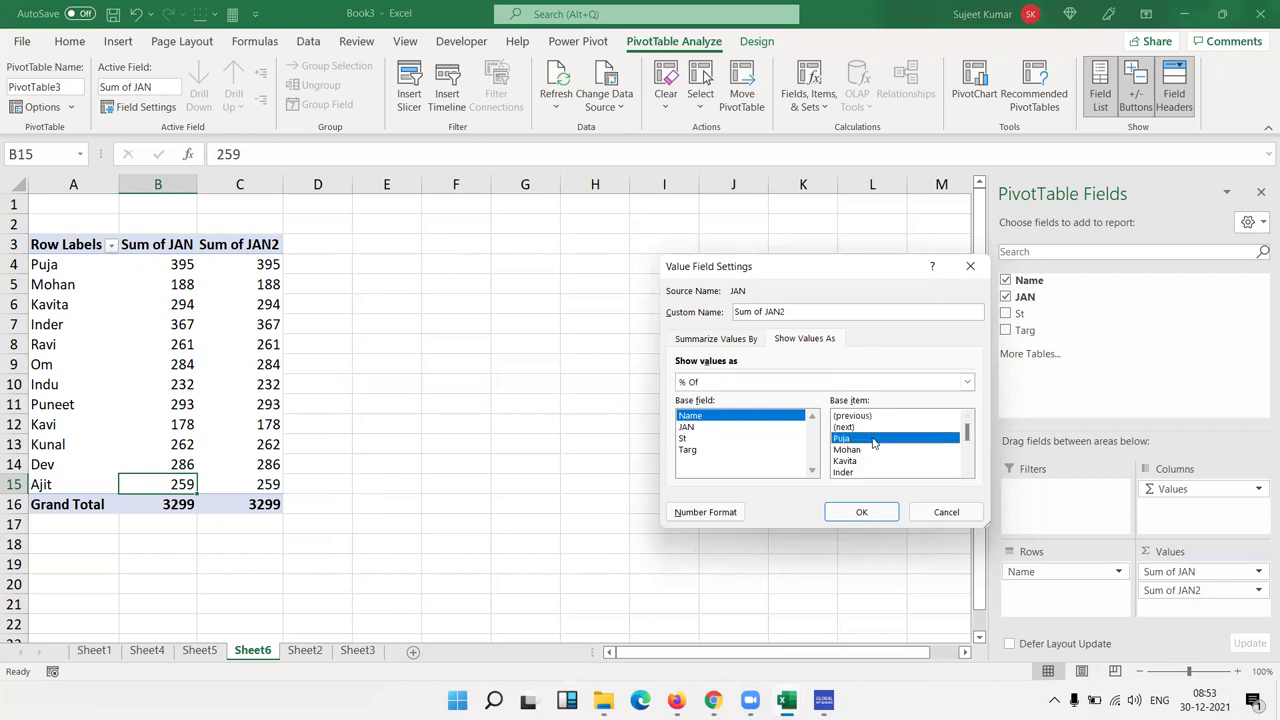
click(860, 512)
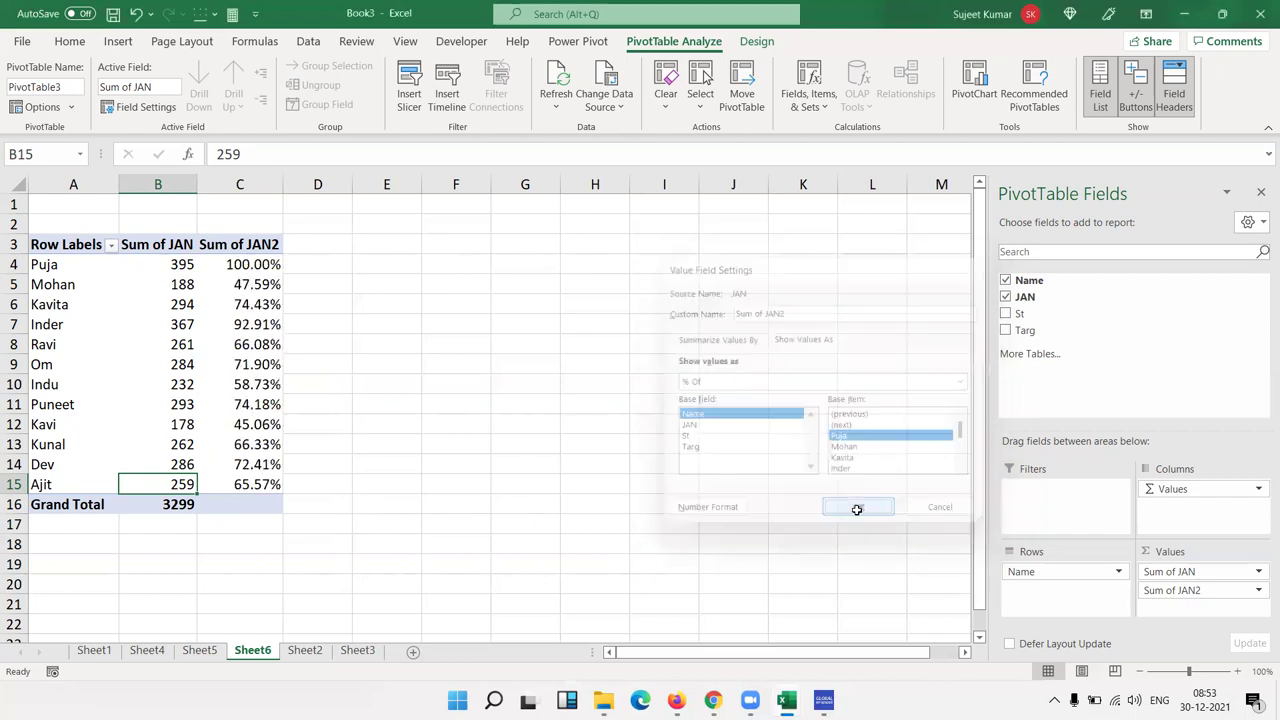
drag(270, 484, 272, 285)
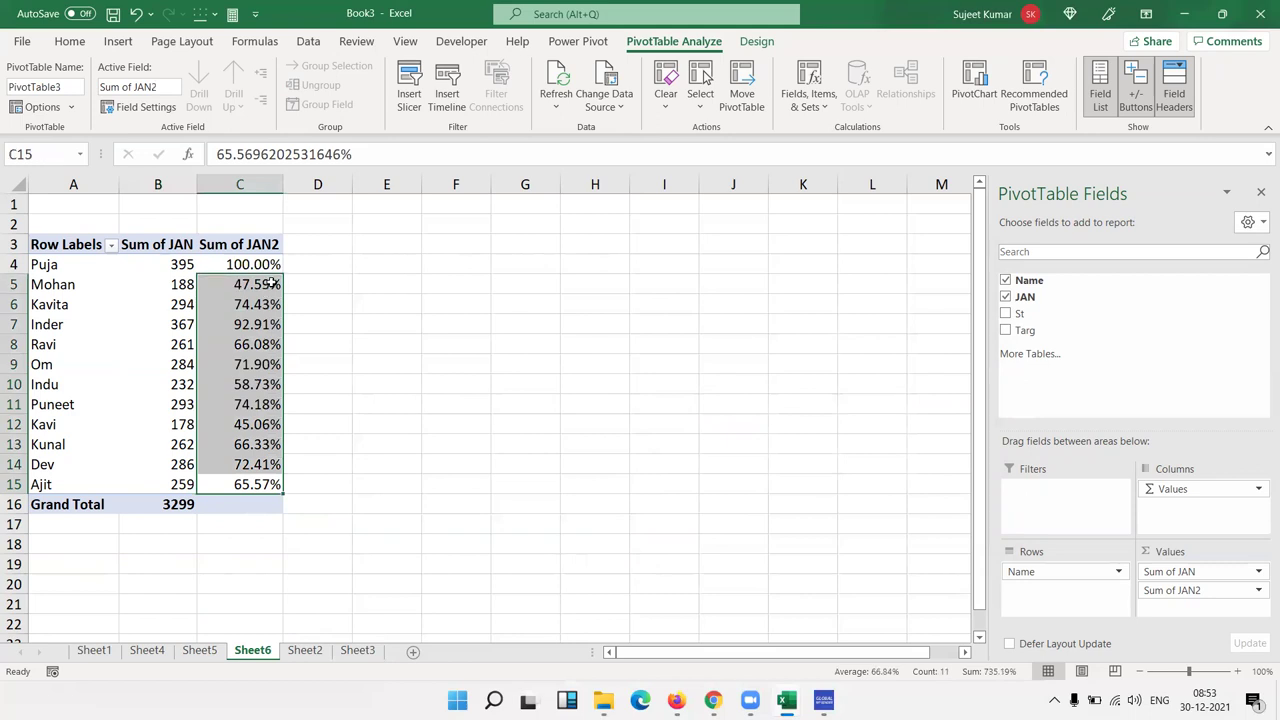
Set Sum of JAN2 to show values as Running Total In, base field Name
click(1258, 590)
click(1190, 569)
click(805, 340)
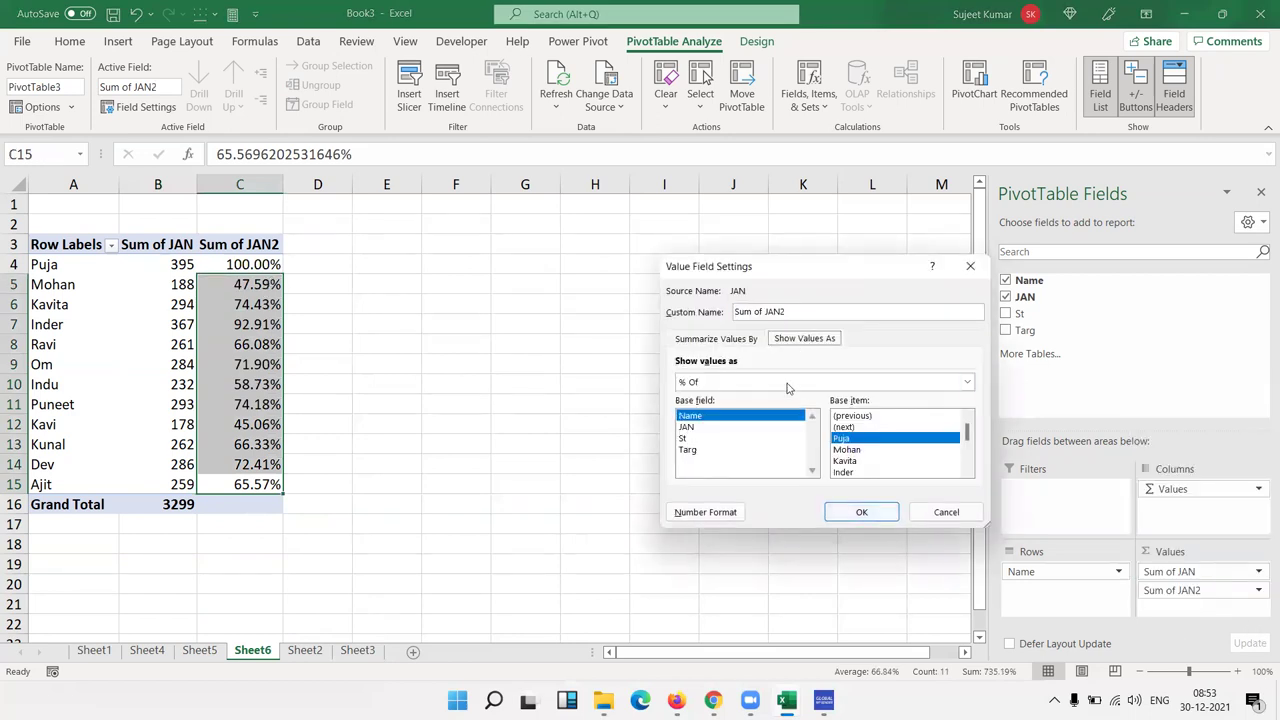
click(777, 382)
scroll(744, 460, down, 1)
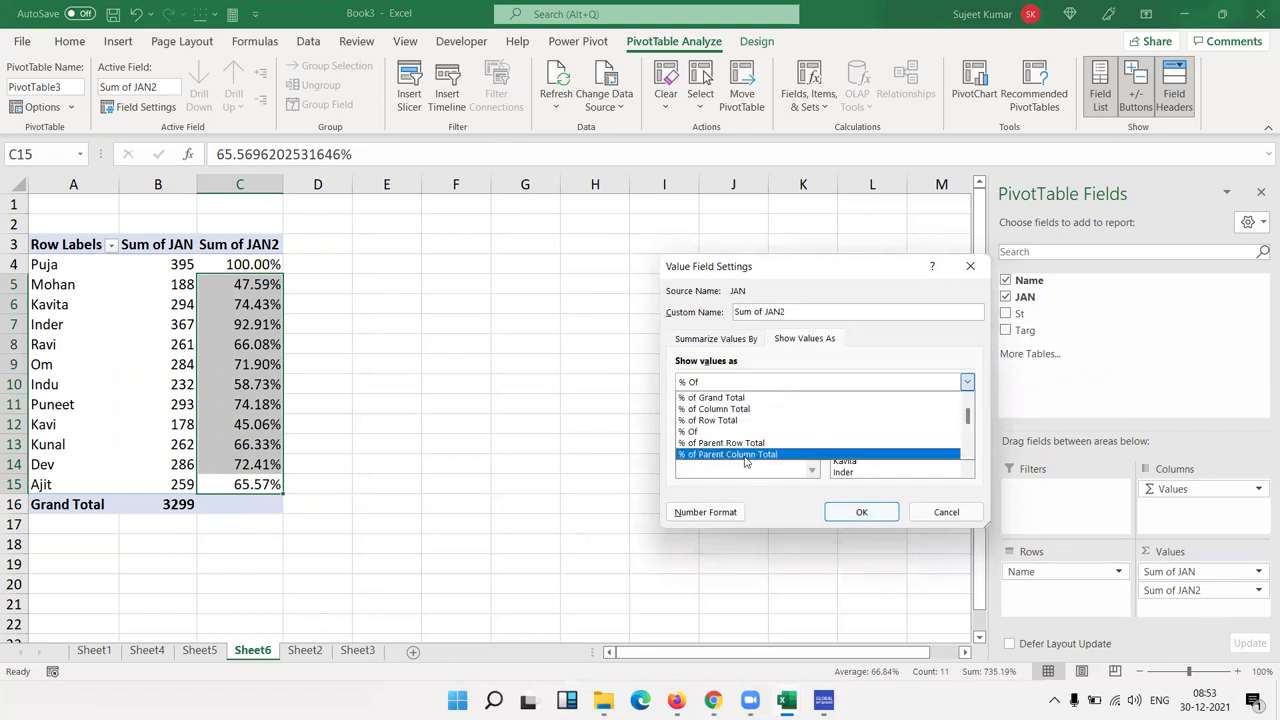
scroll(743, 458, down, 1)
scroll(742, 456, down, 2)
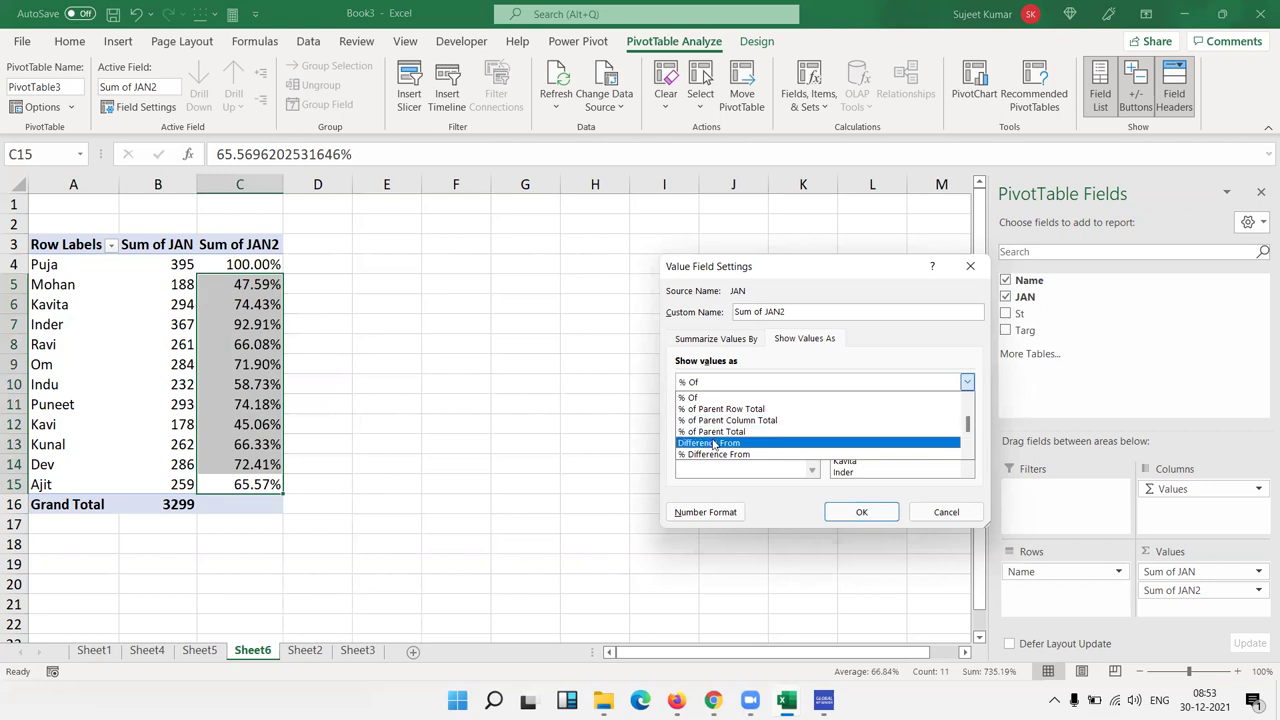
scroll(714, 447, down, 1)
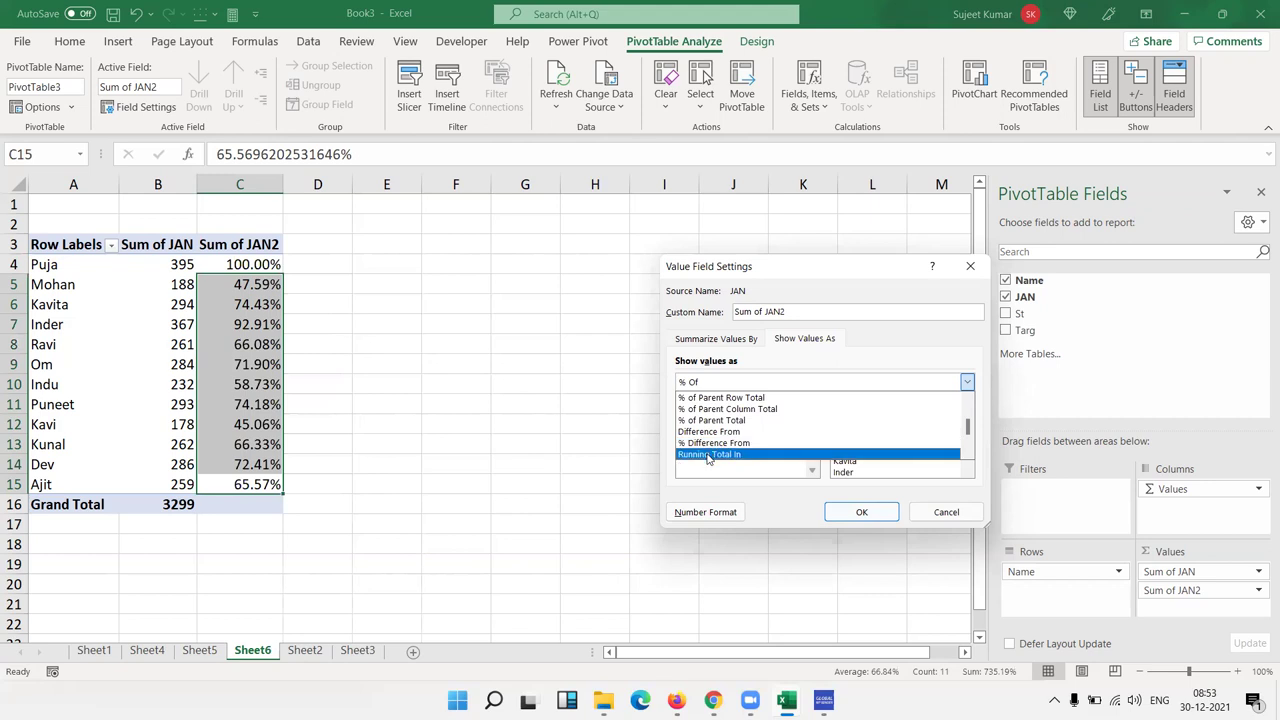
click(708, 455)
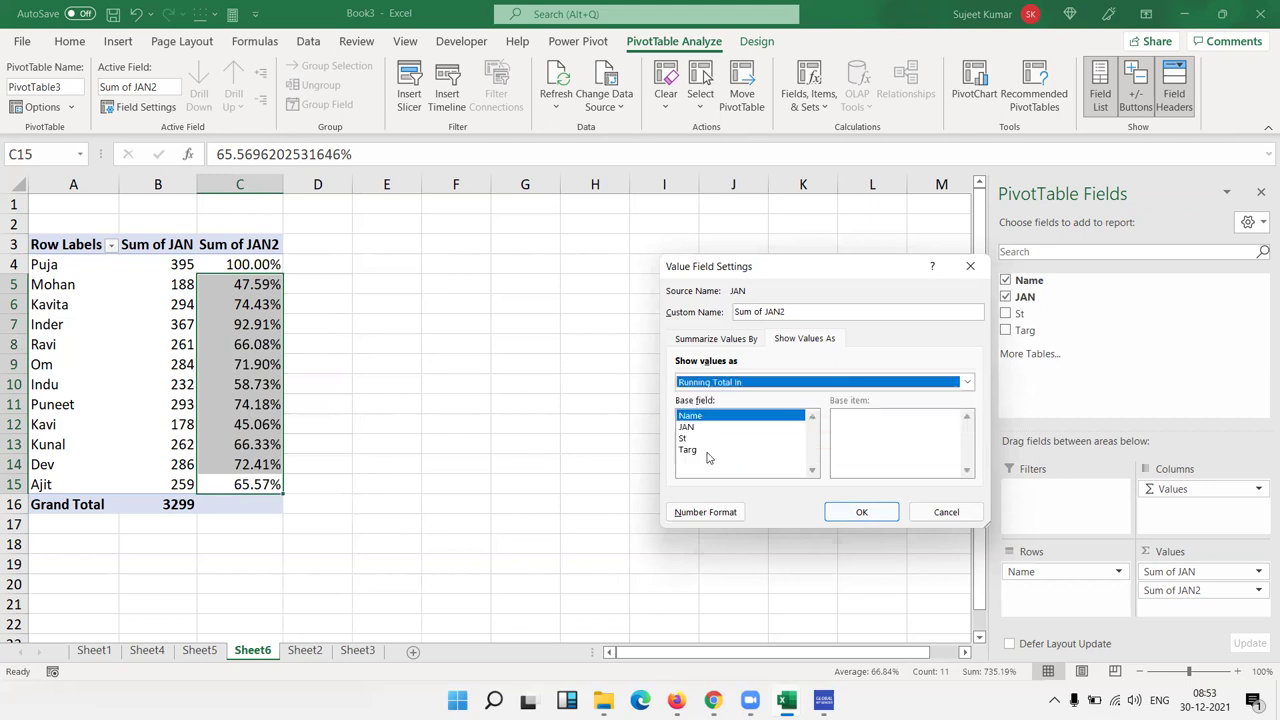
click(862, 513)
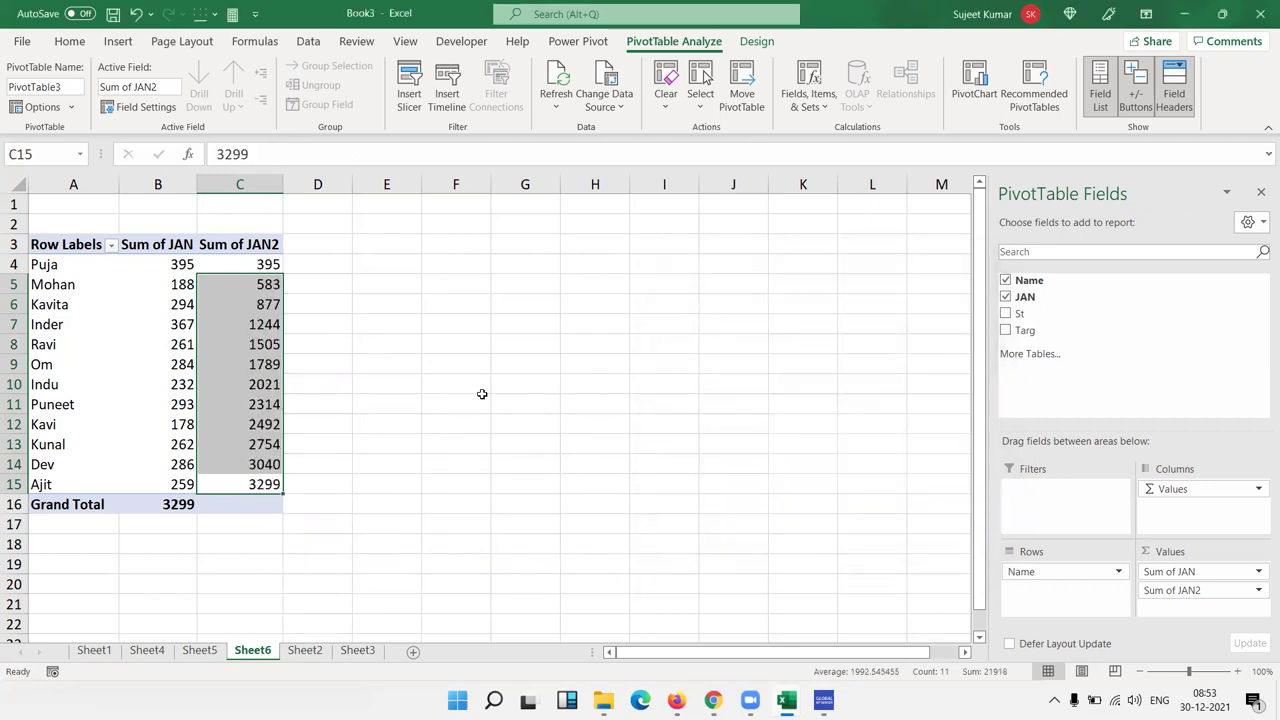
Verify the running totals against the January values, e.g. 395 for Puja and 877 in C6
click(262, 264)
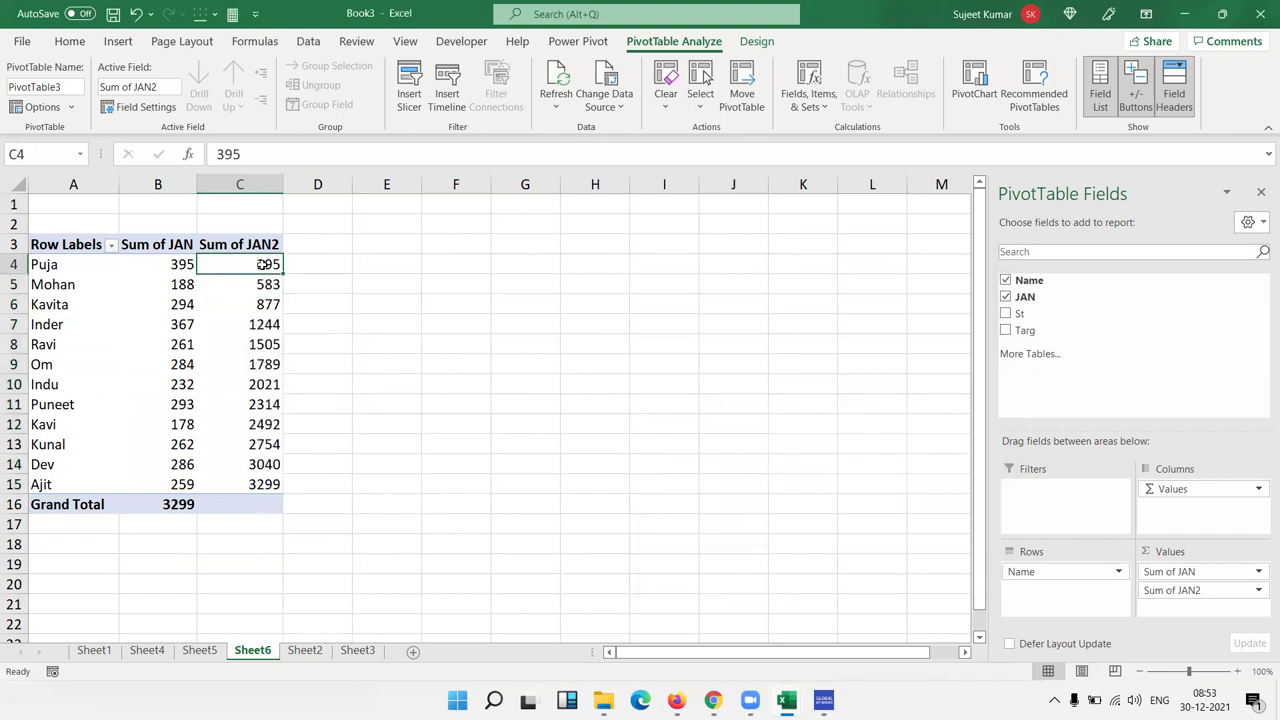
click(170, 278)
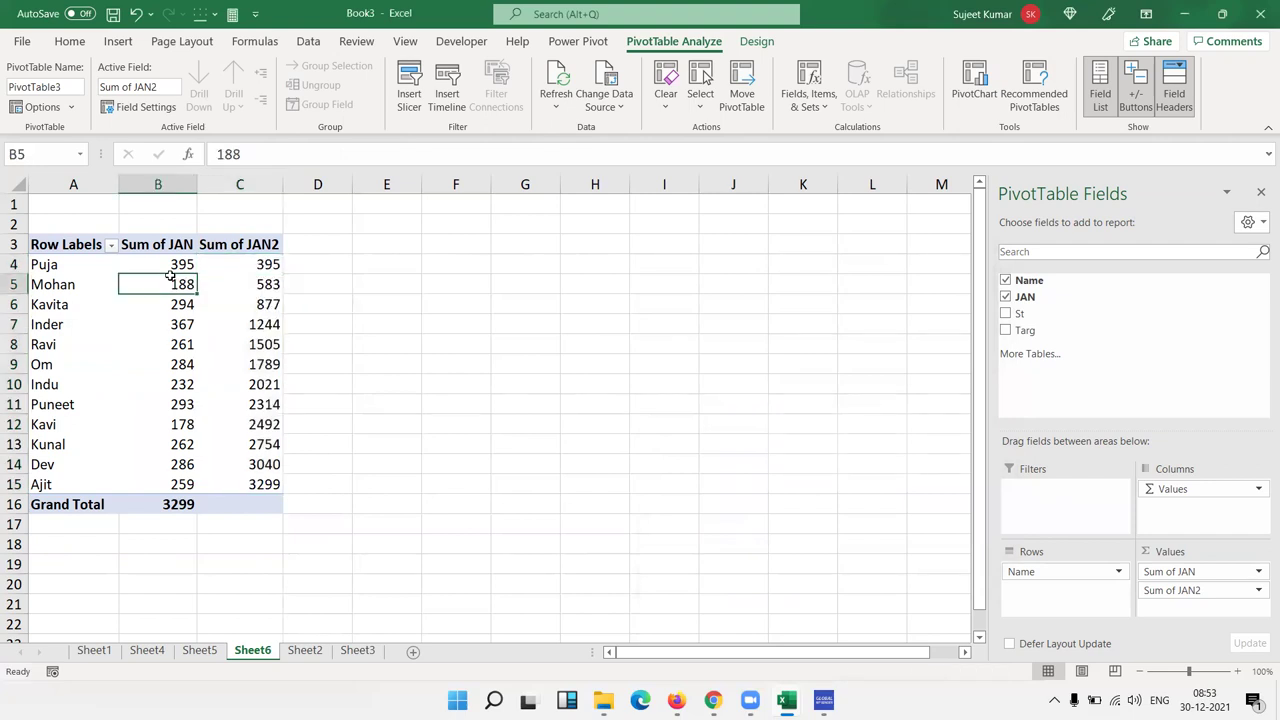
click(255, 284)
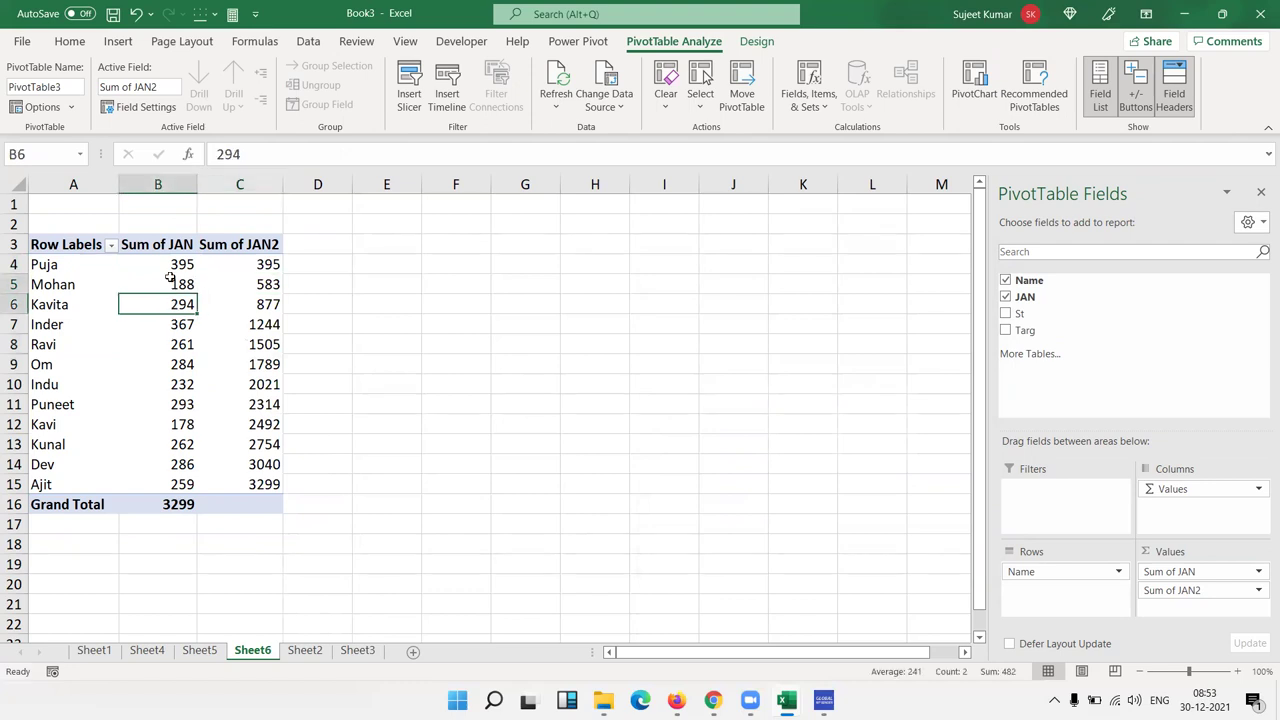
drag(168, 308, 200, 266)
click(250, 304)
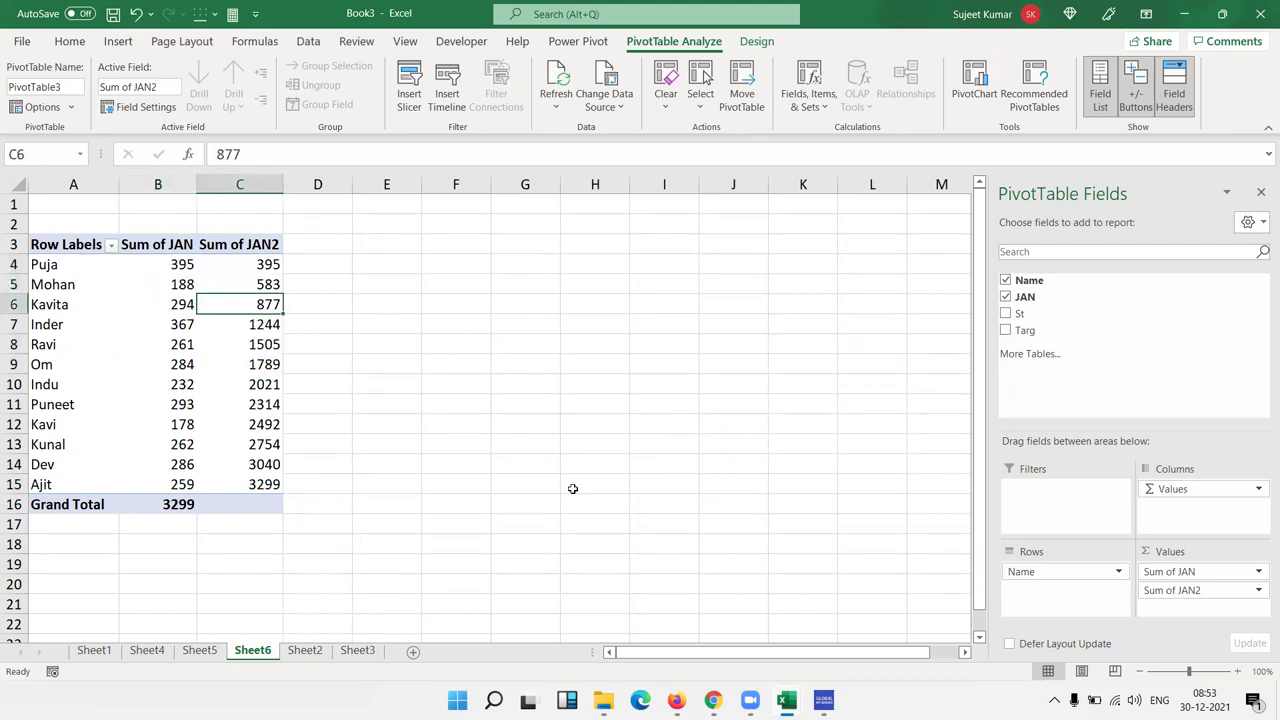
click(1212, 590)
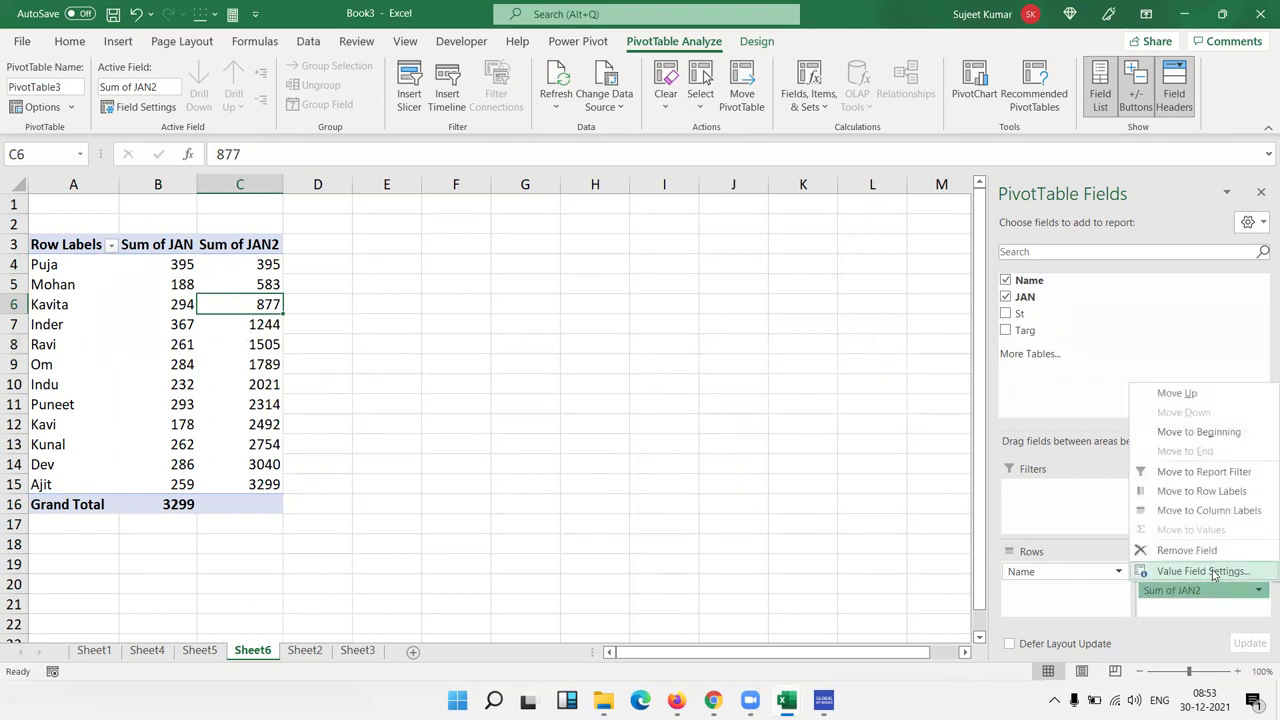
Browse the Show Values As calculation list for Sum of JAN2
click(1203, 571)
click(802, 340)
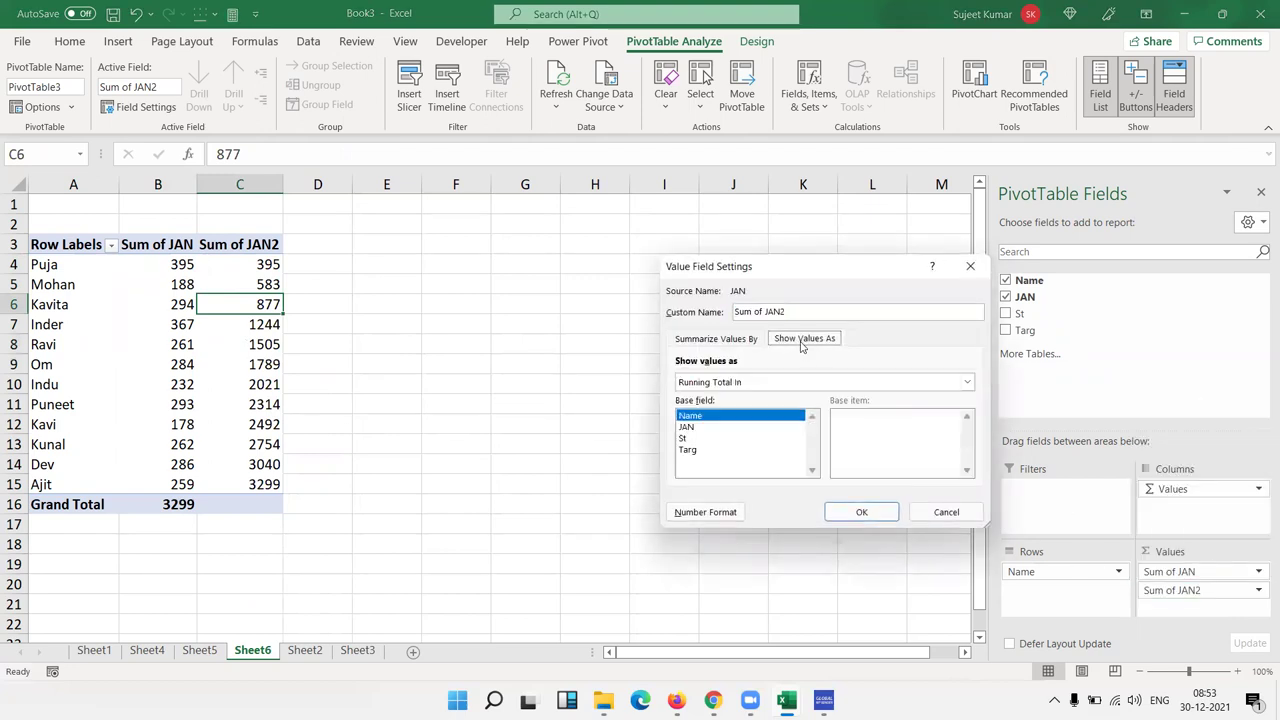
click(745, 382)
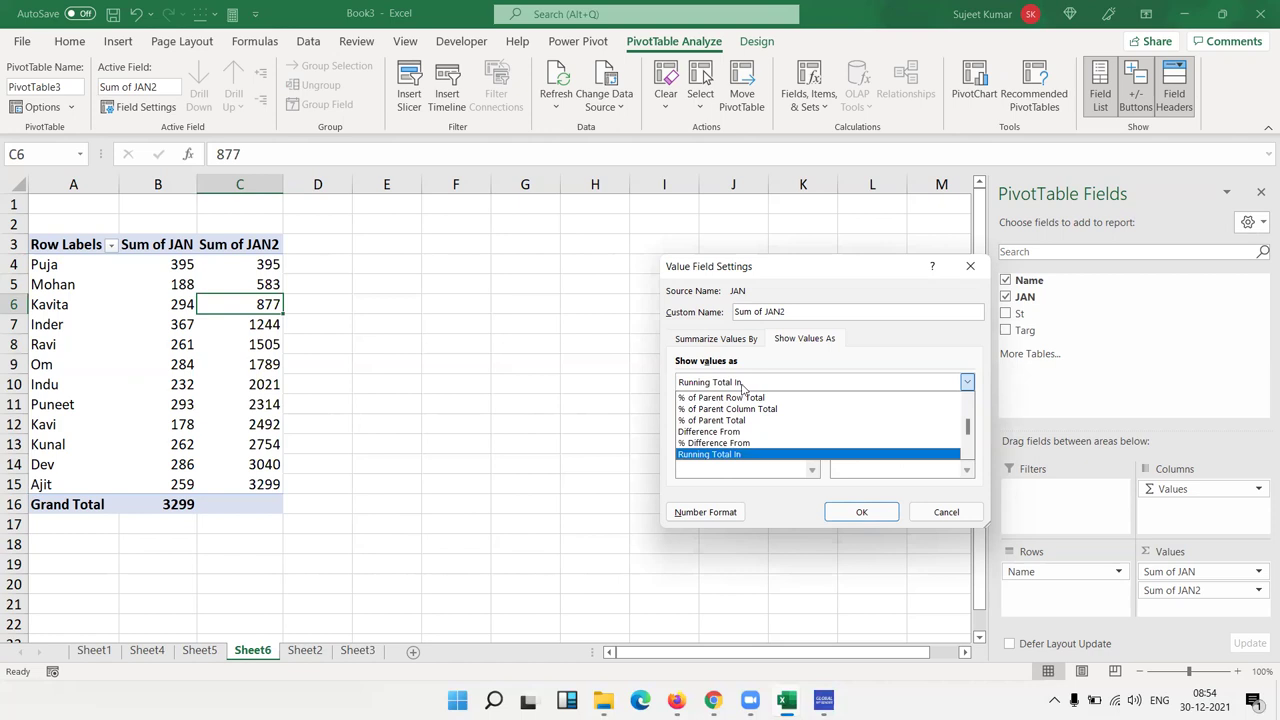
scroll(788, 432, down, 2)
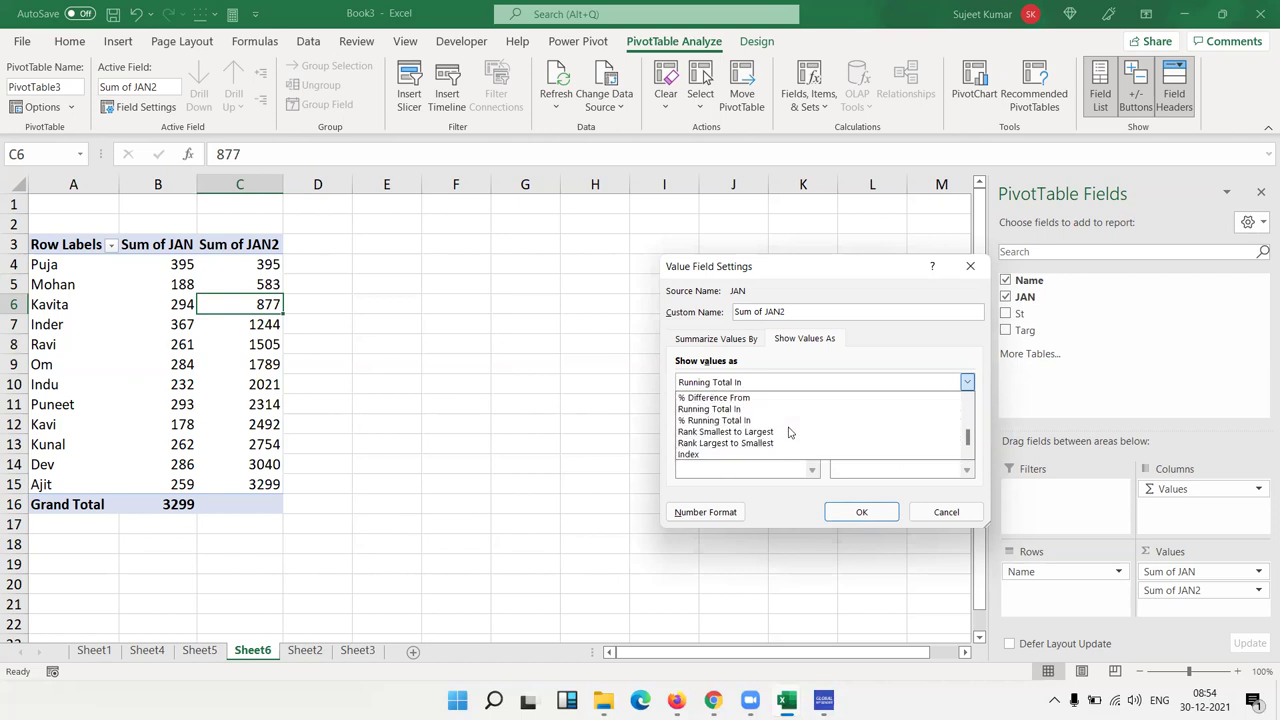
scroll(788, 432, up, 1)
scroll(790, 430, up, 1)
scroll(796, 425, up, 1)
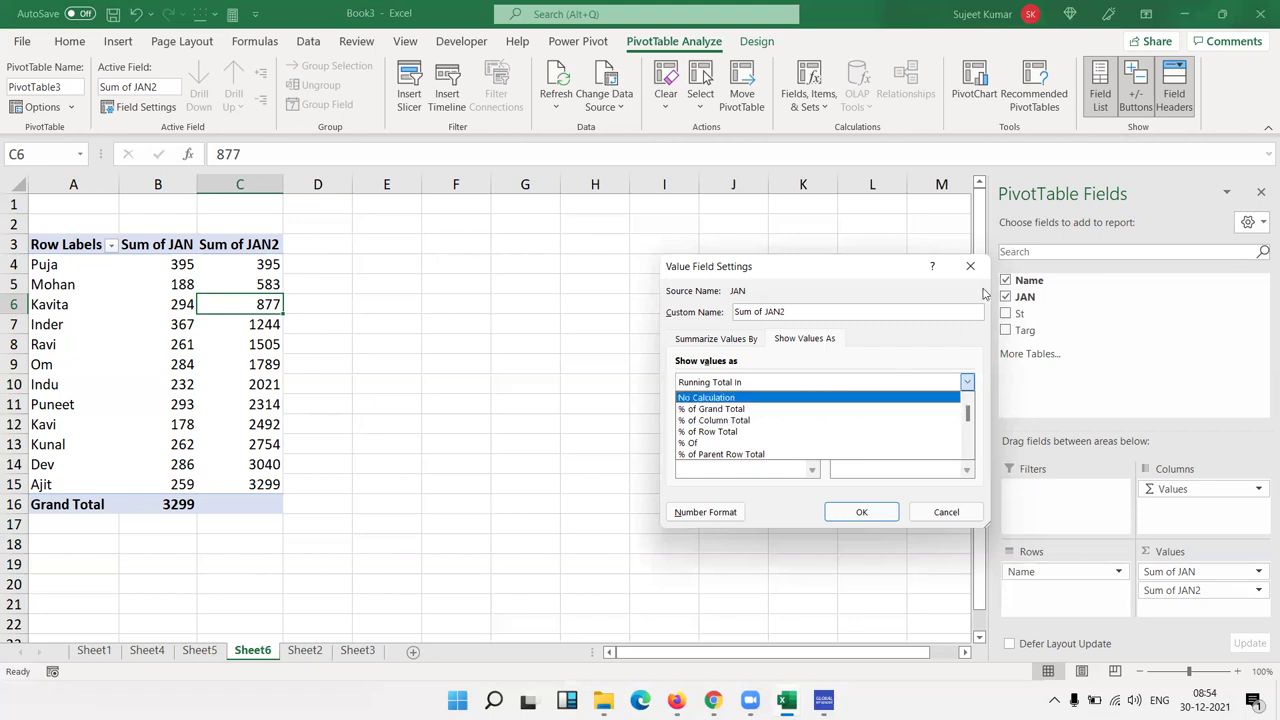
scroll(805, 420, down, 1)
scroll(800, 429, down, 2)
scroll(800, 429, down, 2)
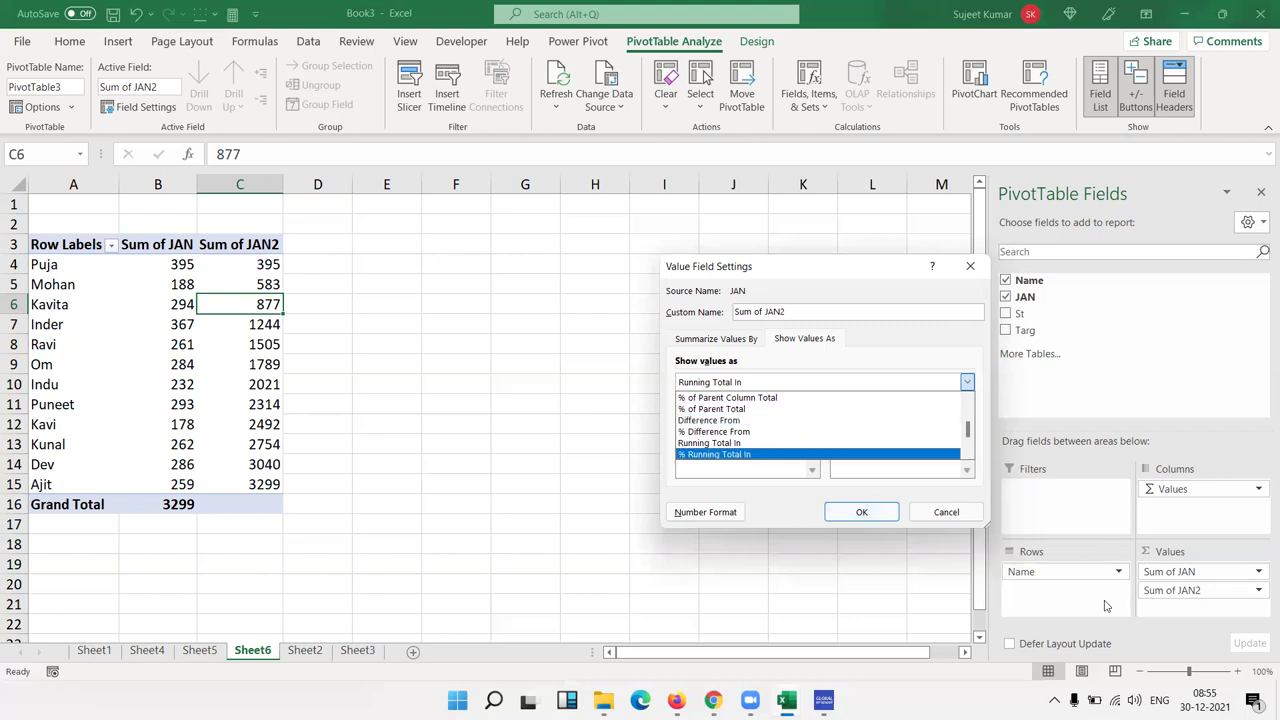
Keep Running Total In unchanged and add JAN to Values a third time as Sum of JAN3
click(975, 263)
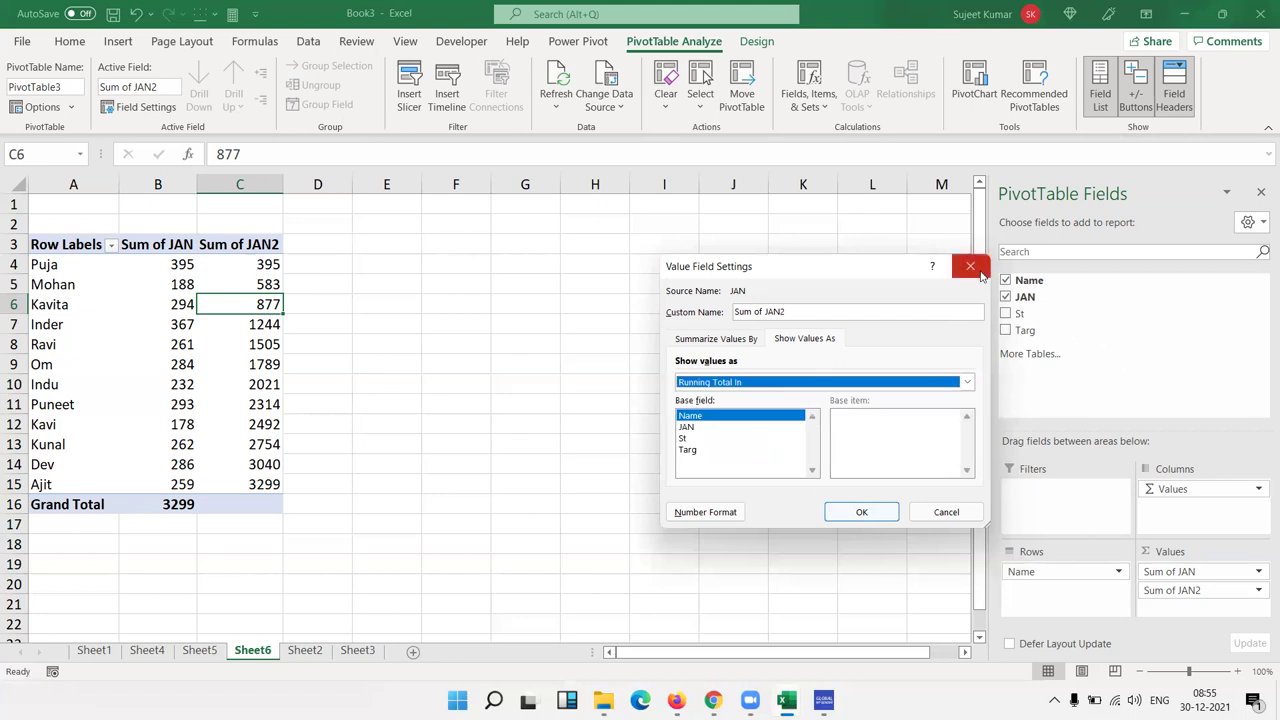
click(978, 268)
drag(1025, 297, 1172, 605)
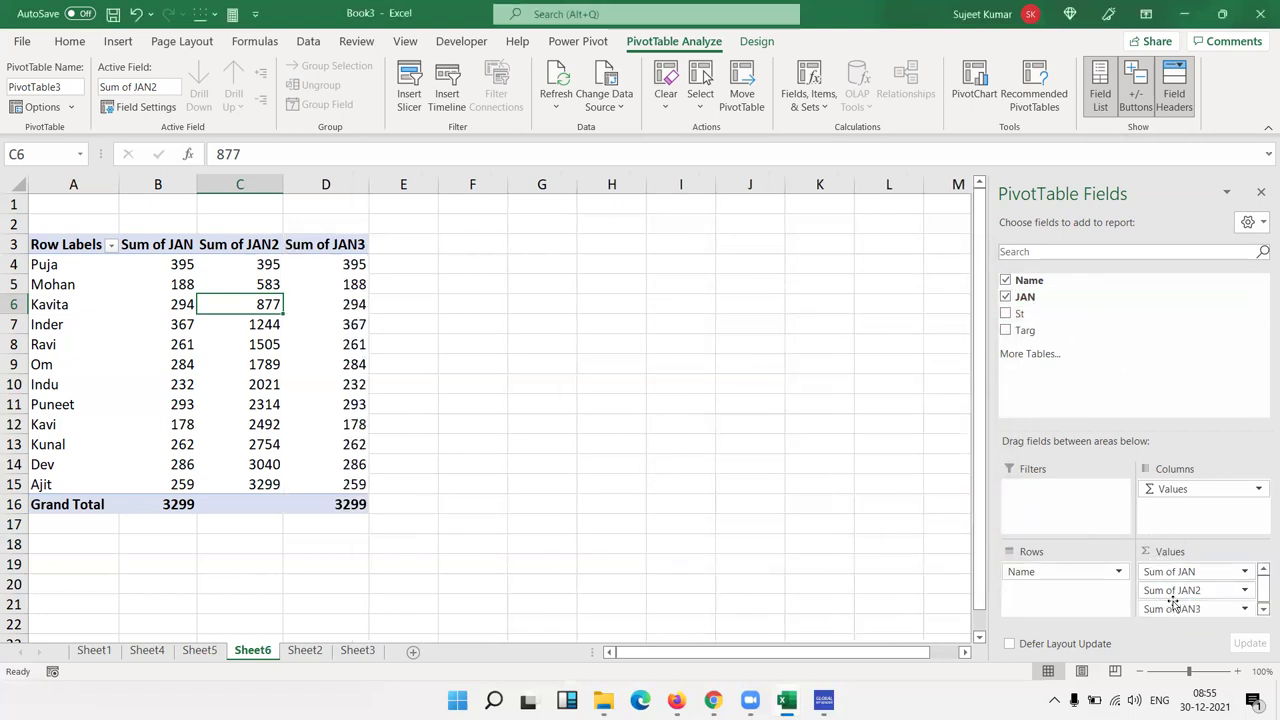
Show Sum of JAN3 as % Running Total In with Name as the base field
click(1174, 604)
click(1173, 588)
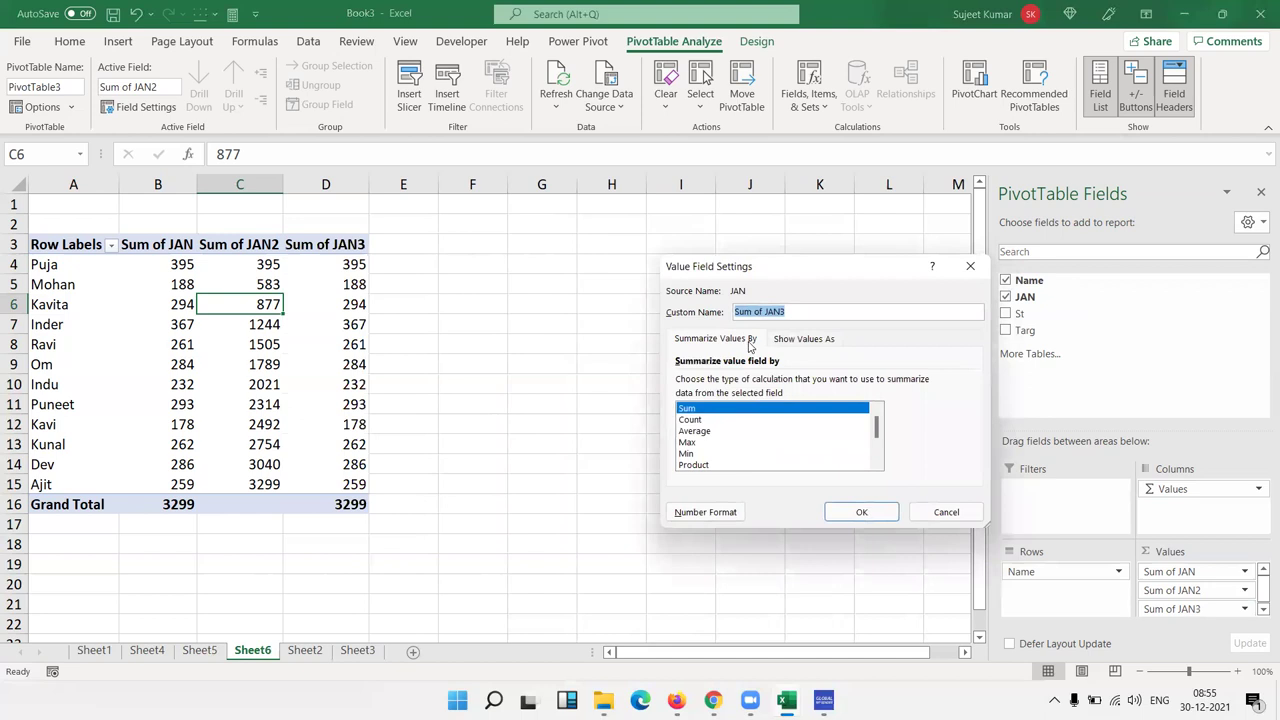
click(780, 342)
click(751, 383)
scroll(745, 440, down, 3)
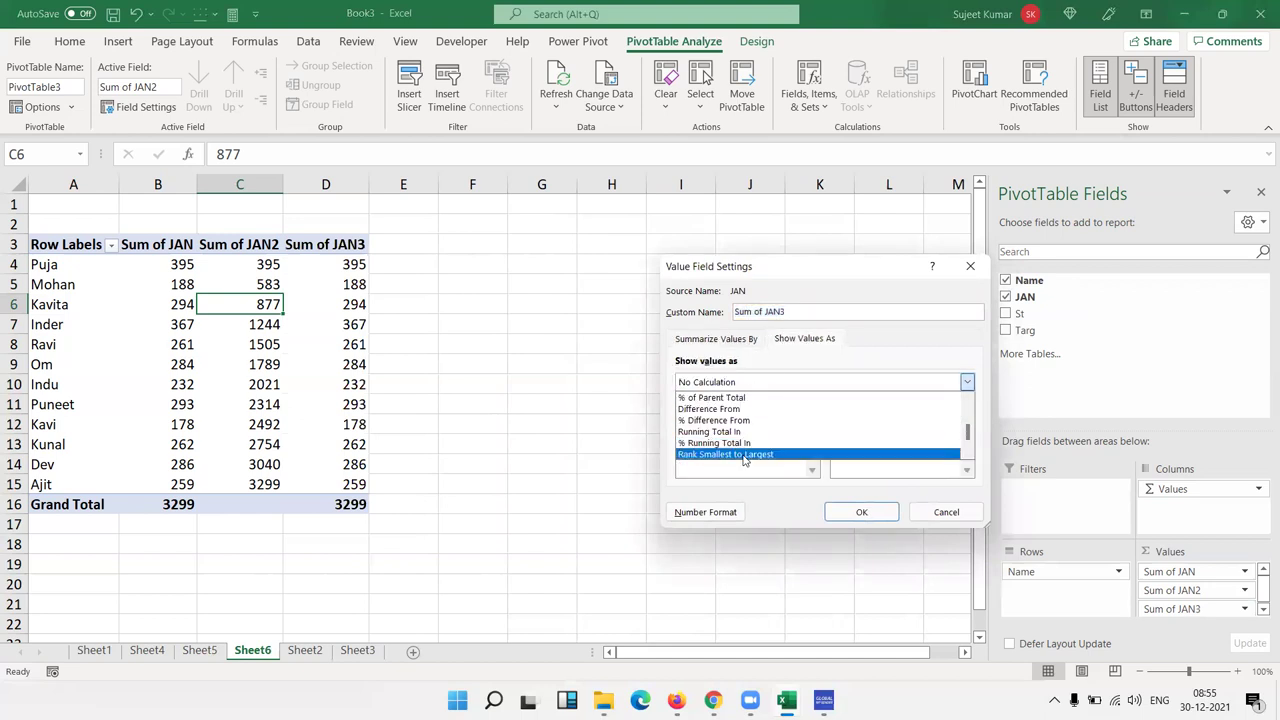
click(742, 443)
click(830, 508)
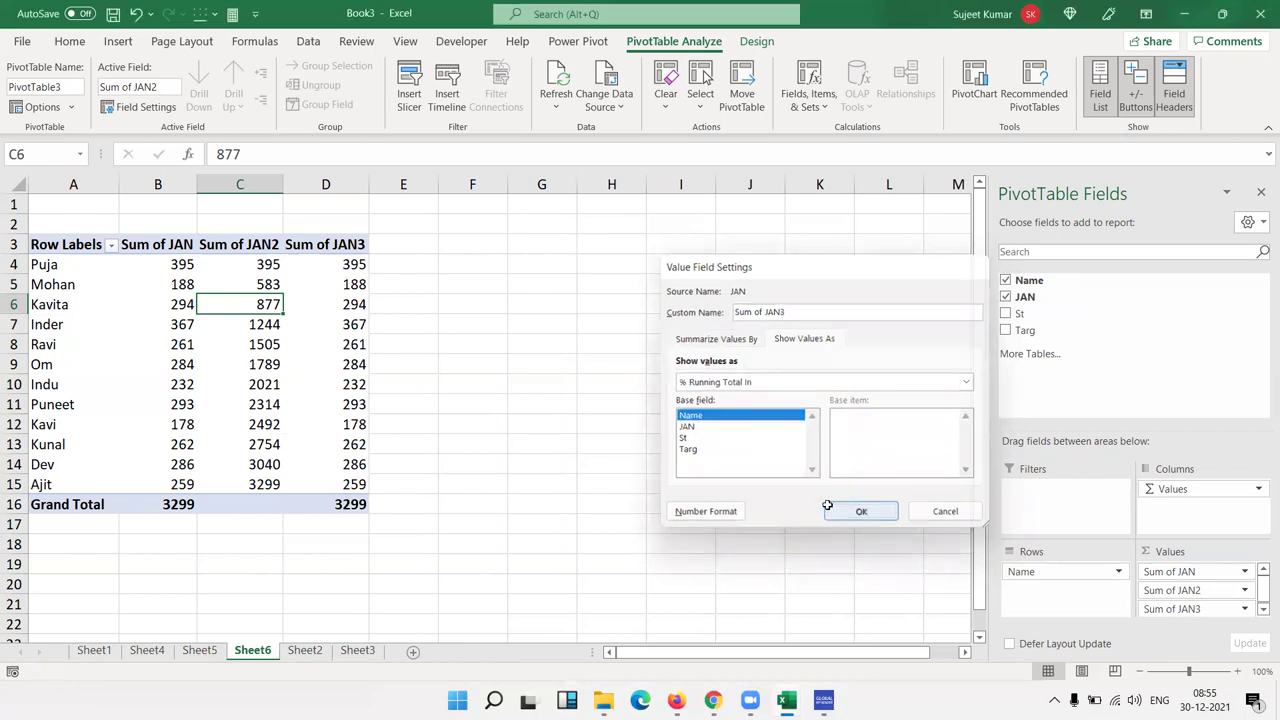
Inspect the cumulative percentages against the January values and running totals
drag(329, 264, 330, 324)
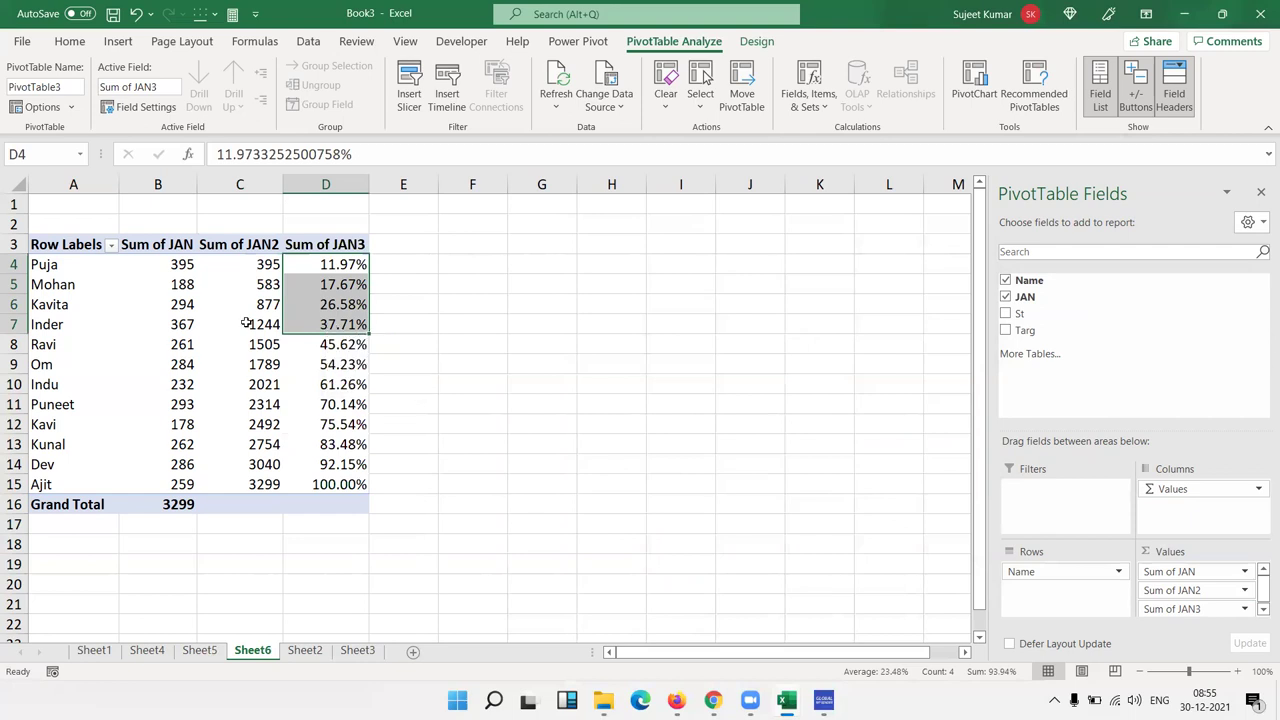
click(261, 285)
drag(165, 264, 262, 364)
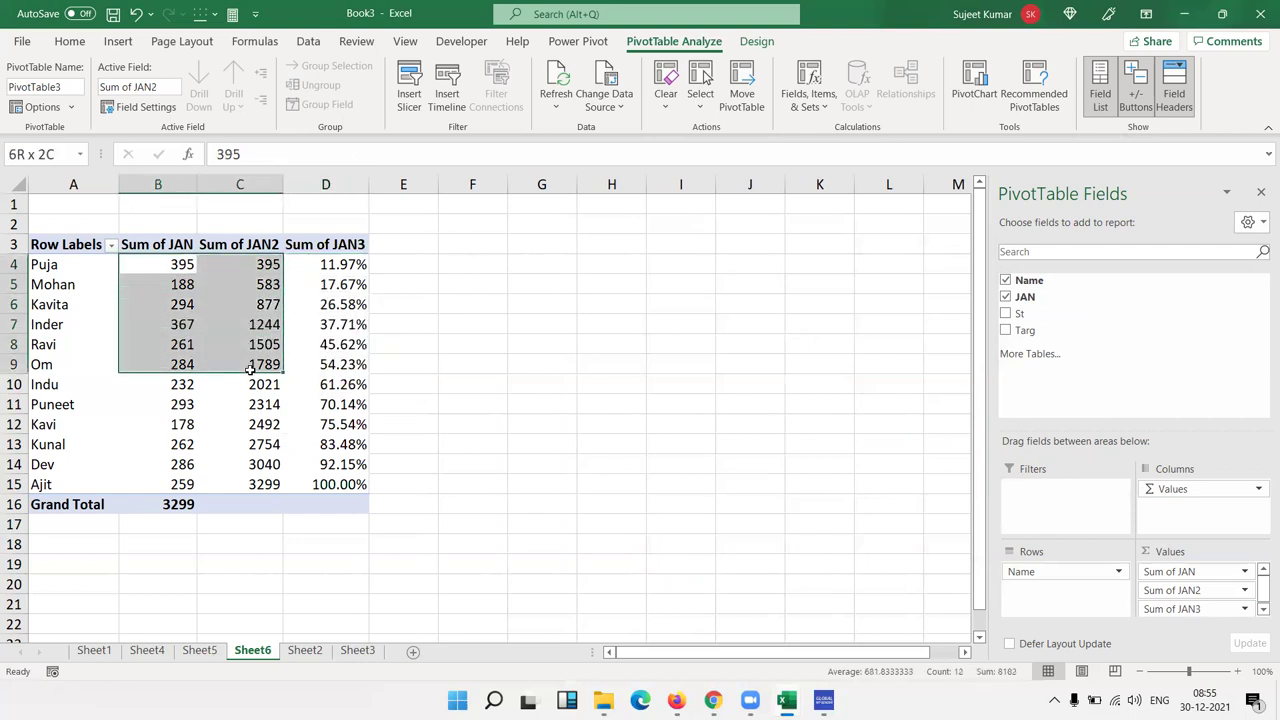
drag(334, 304, 340, 364)
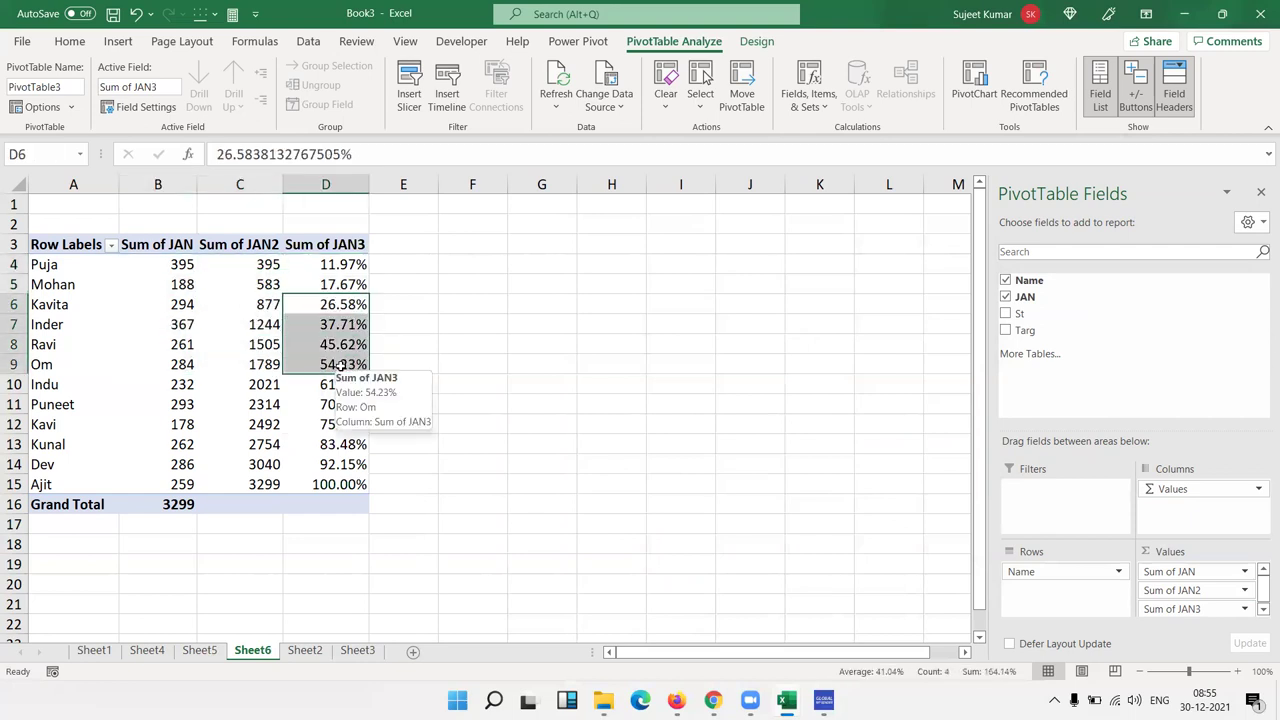
click(620, 261)
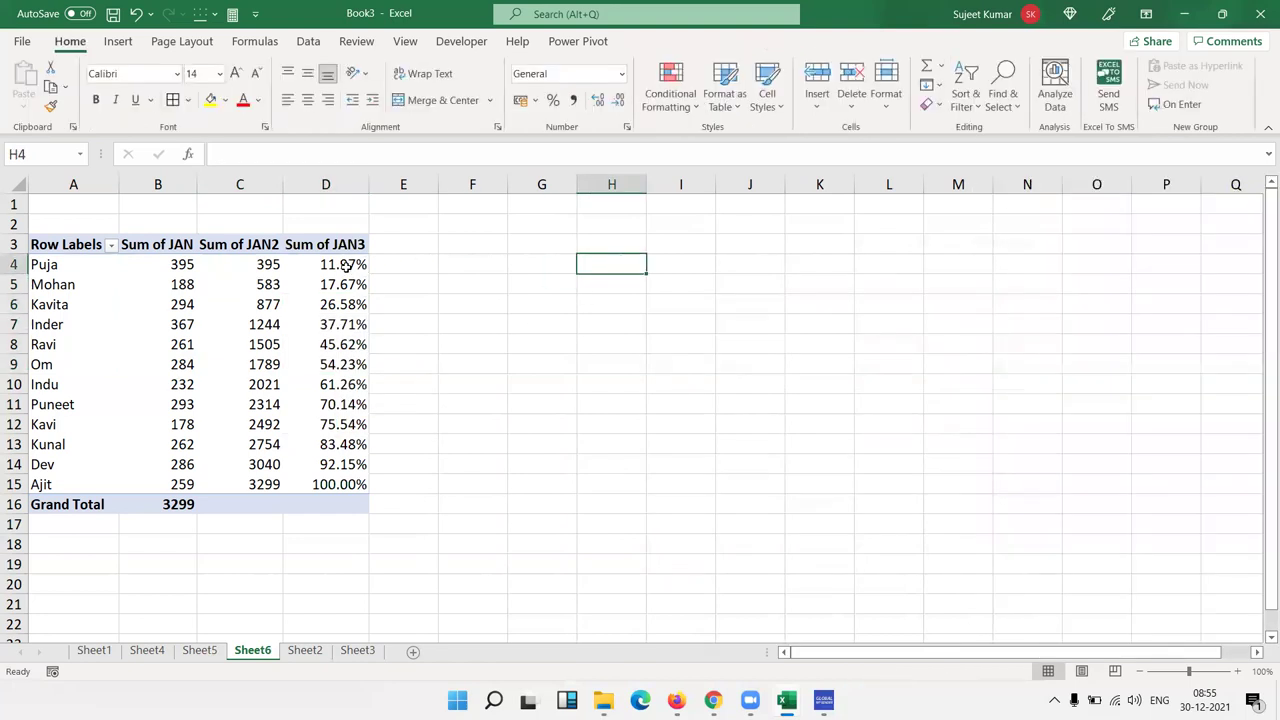
click(342, 265)
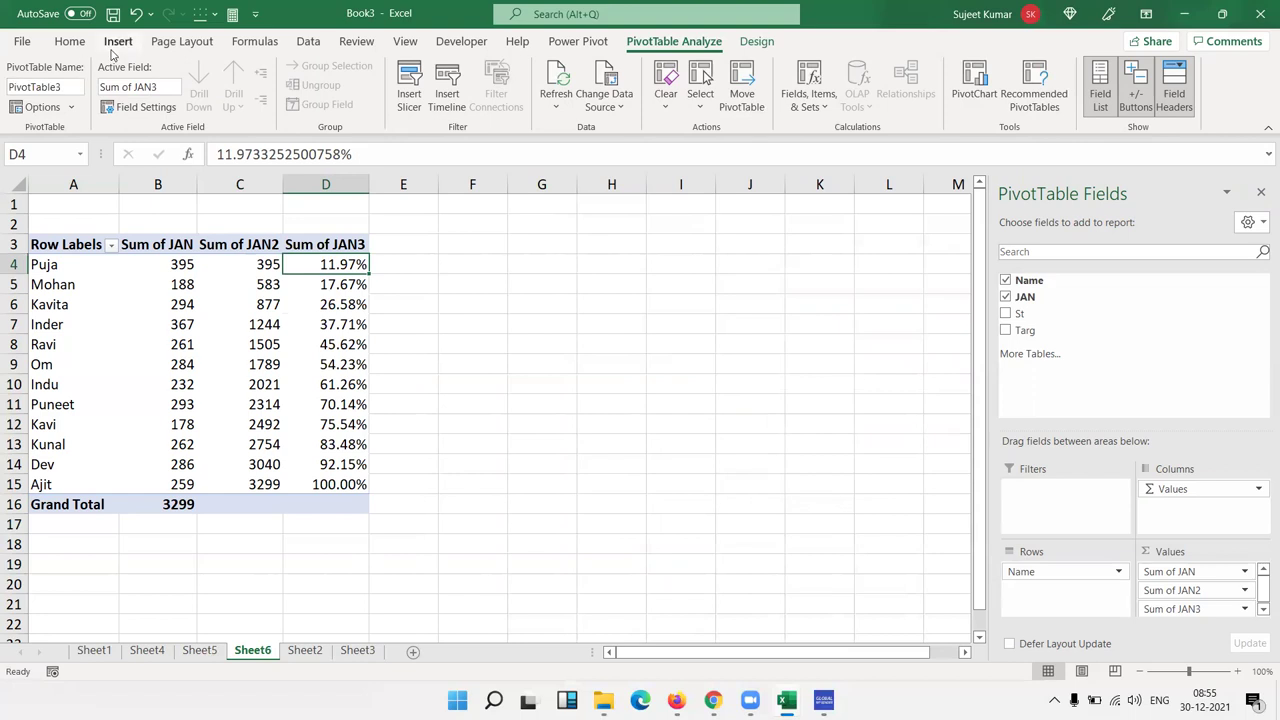
Insert a clustered column pivot chart and move it to the right of the table
click(118, 41)
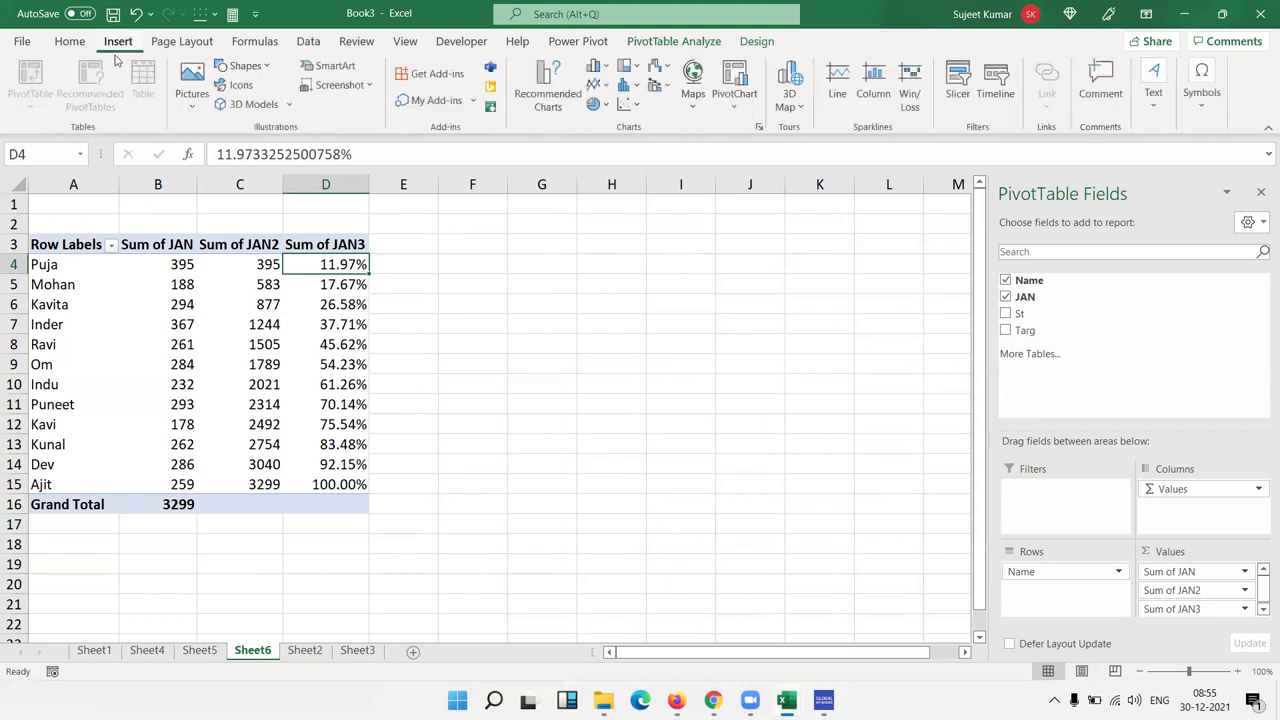
click(596, 66)
click(610, 113)
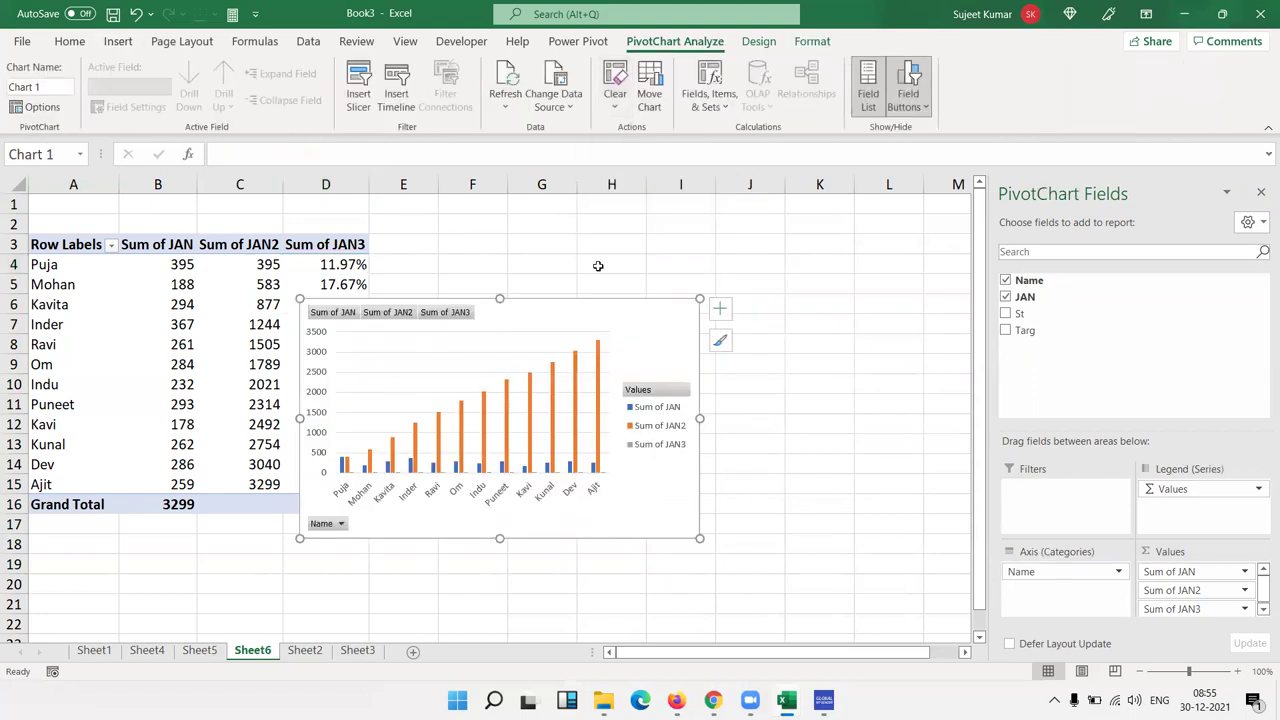
drag(634, 320, 776, 254)
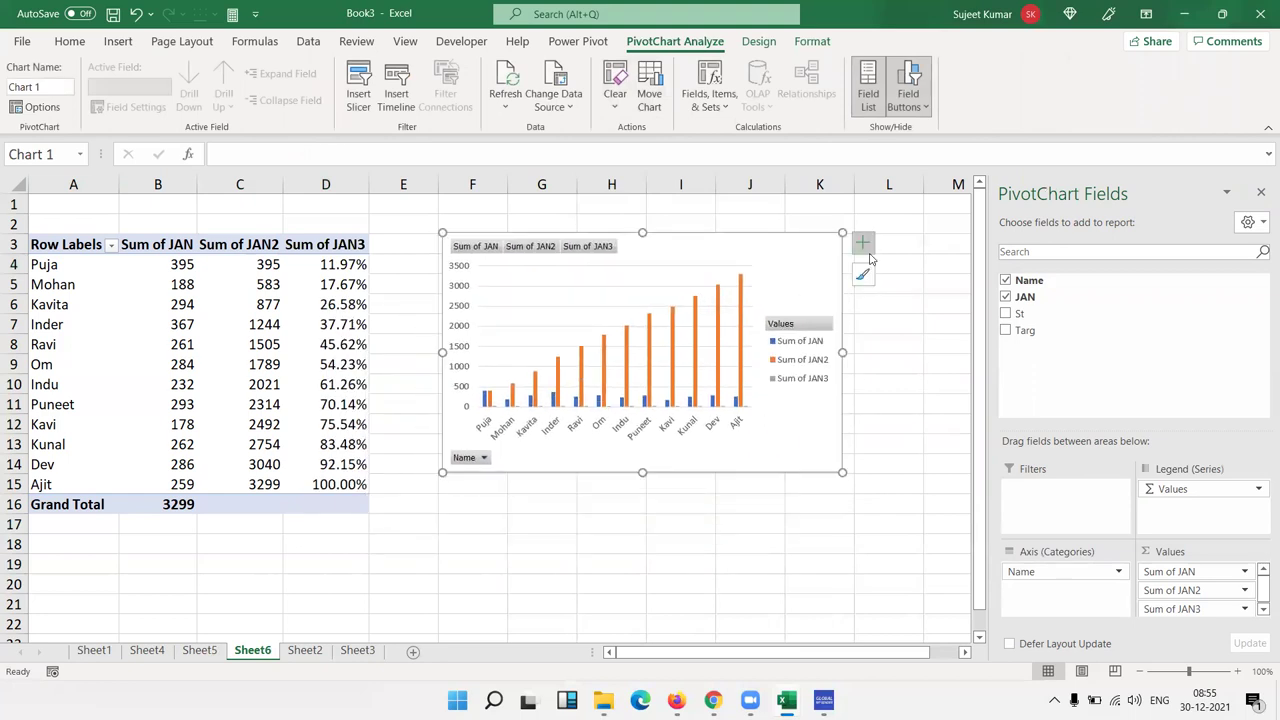
Browse the chart elements and chart style options without changing anything
click(863, 246)
click(863, 246)
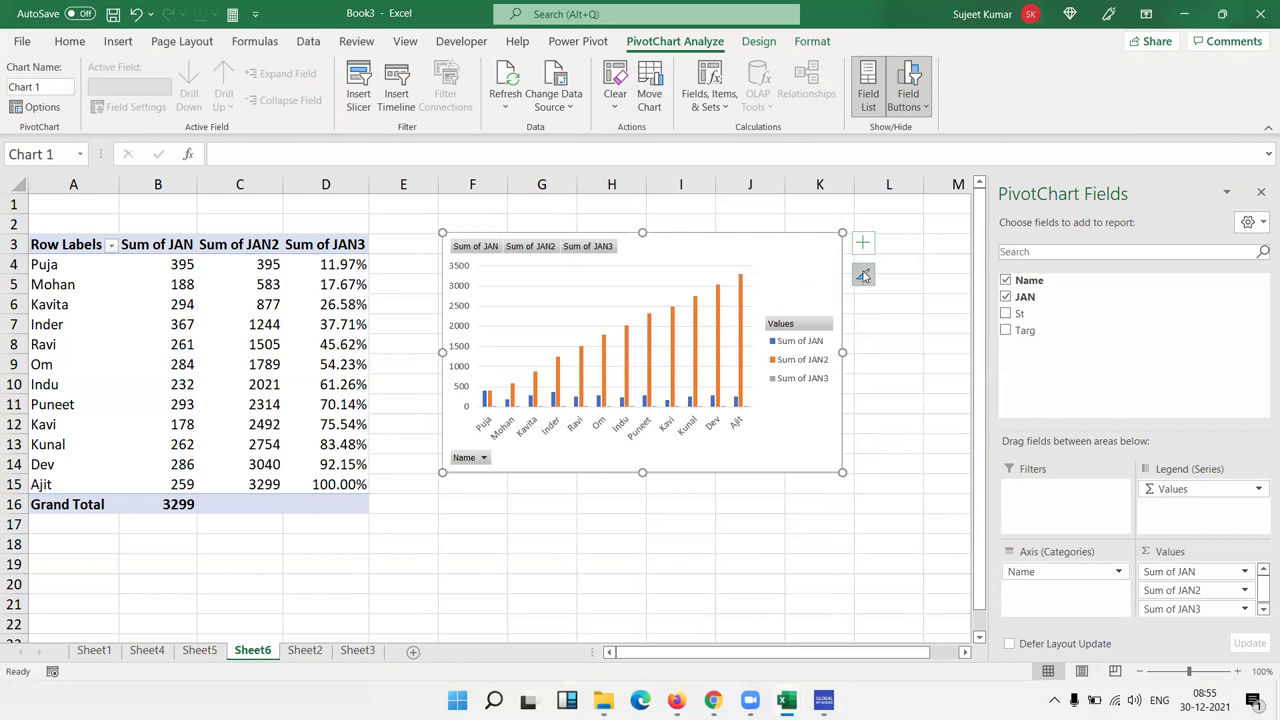
click(864, 277)
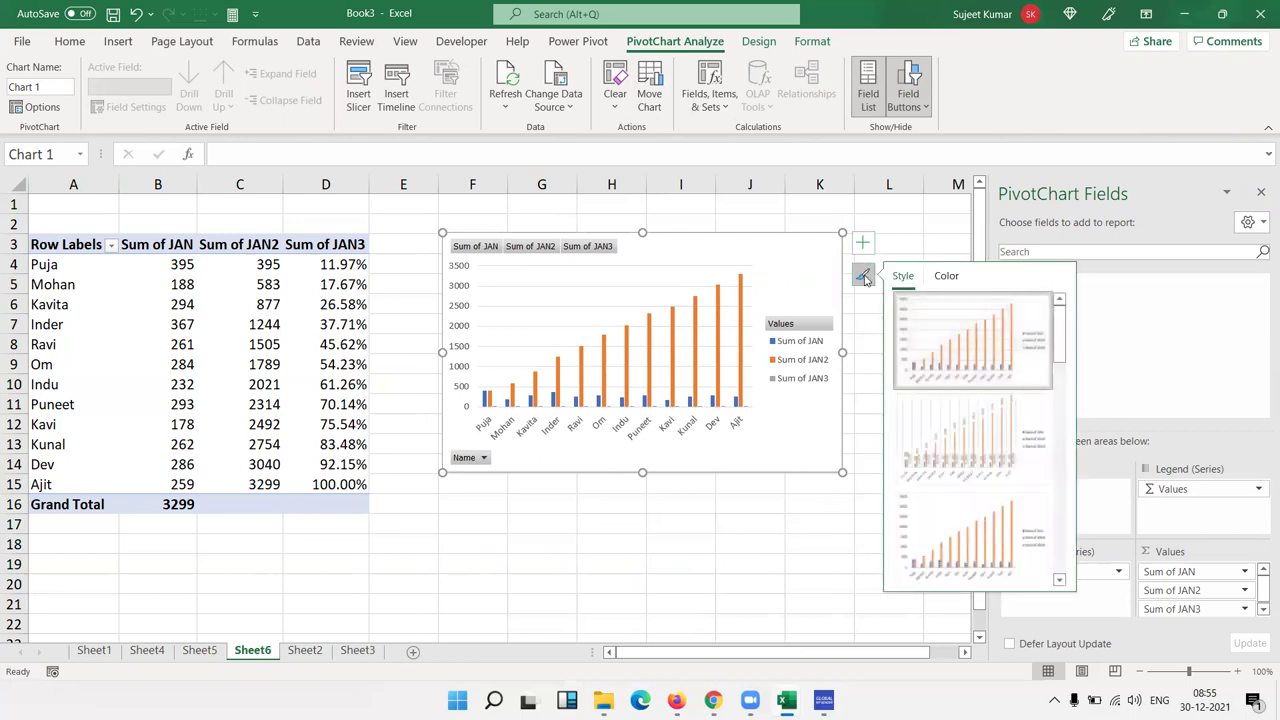
click(864, 277)
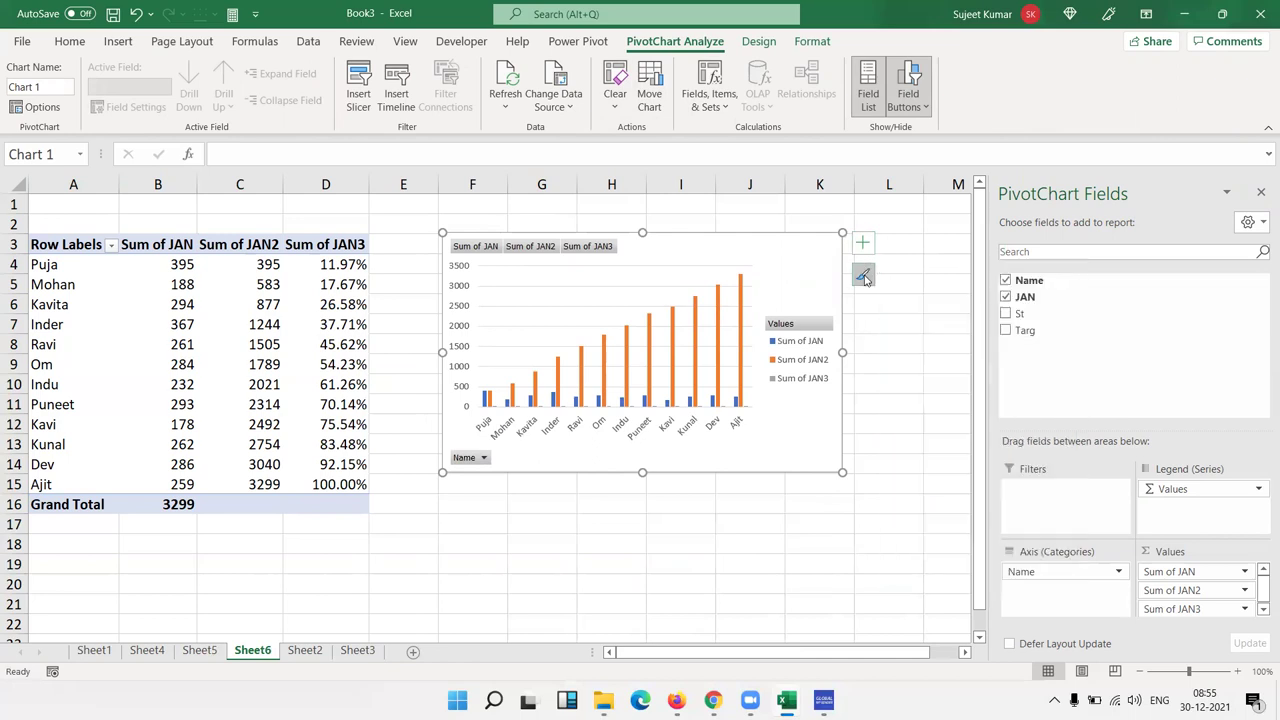
Remove Sum of JAN3 from the chart, undo that, then delete the pivot chart
right_click(576, 252)
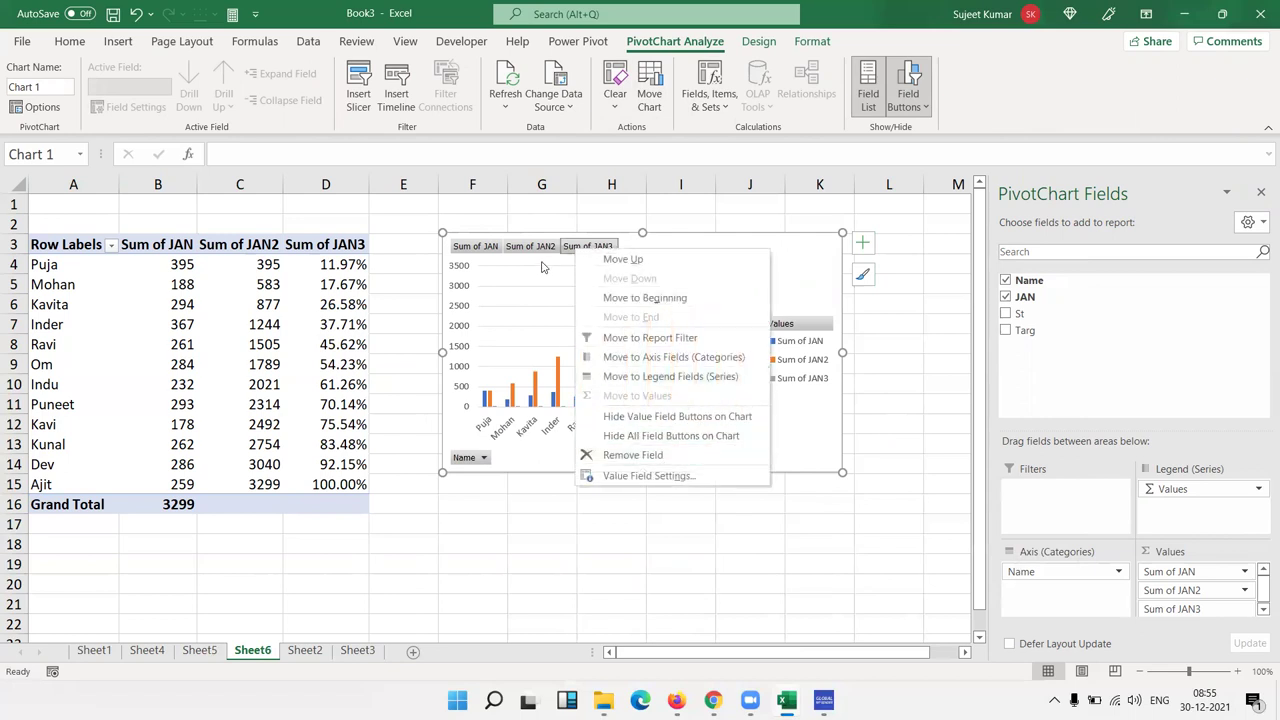
click(645, 457)
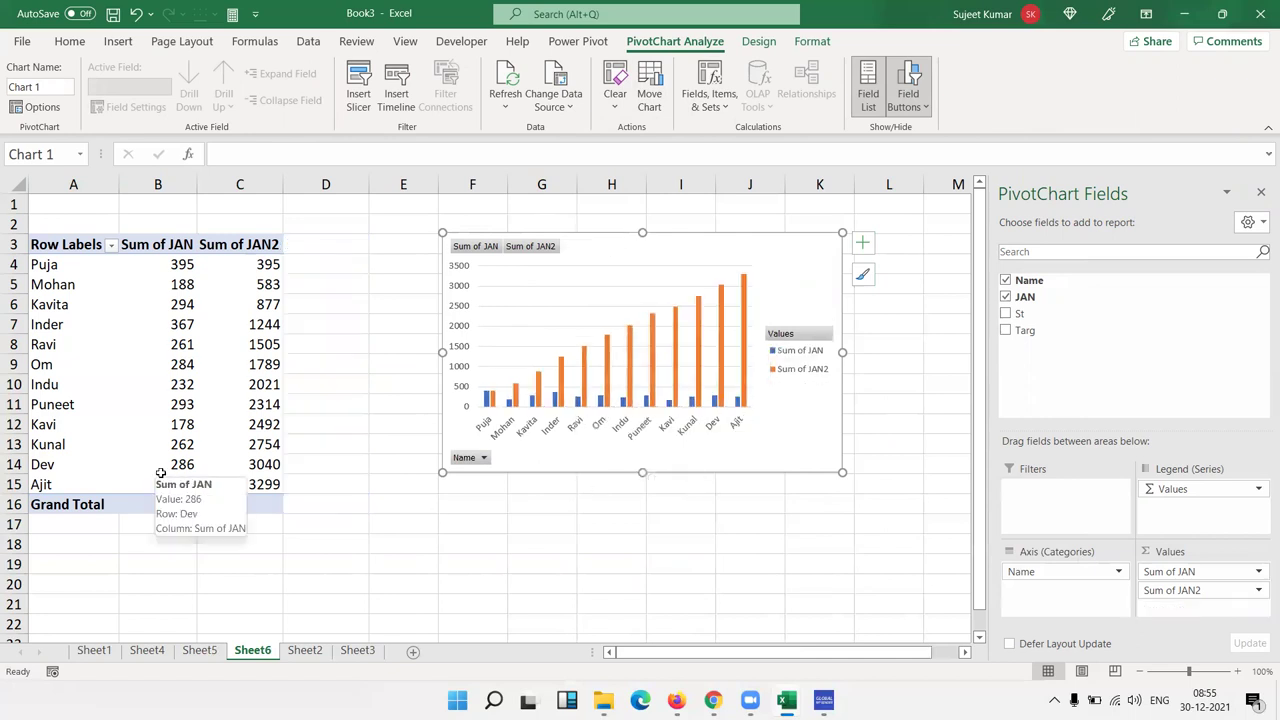
key(ctrl+z)
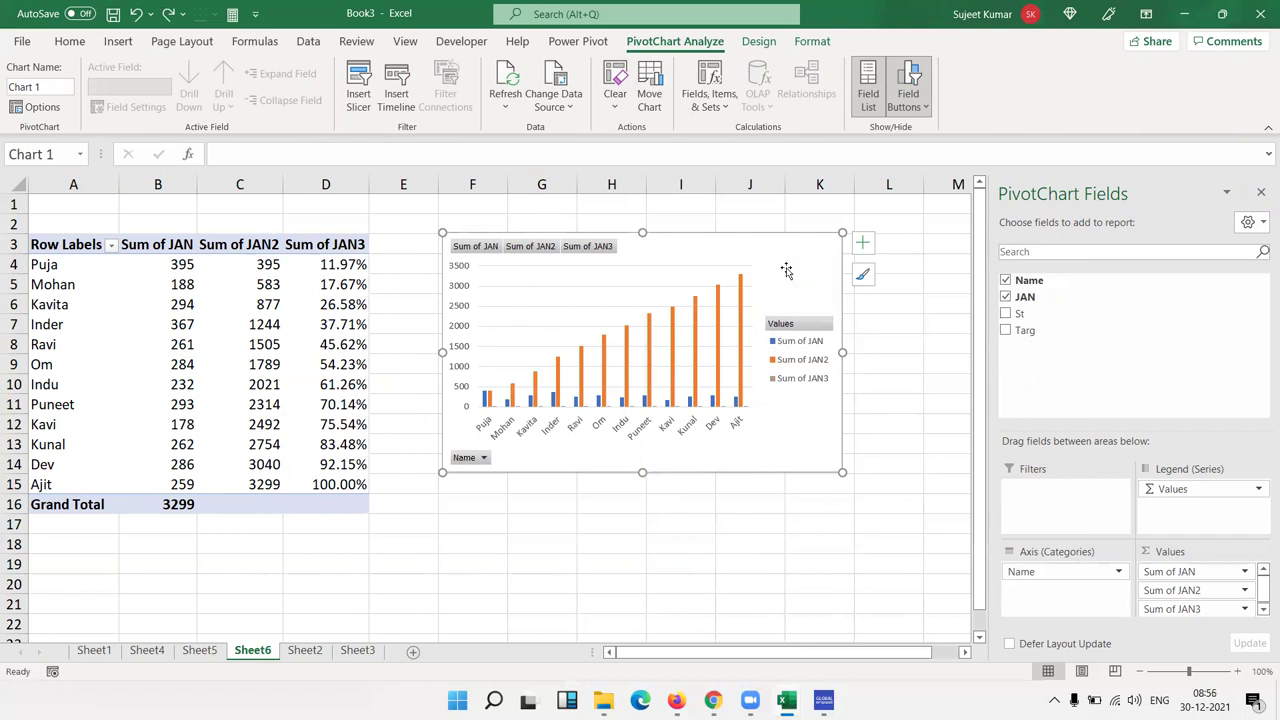
key(Delete)
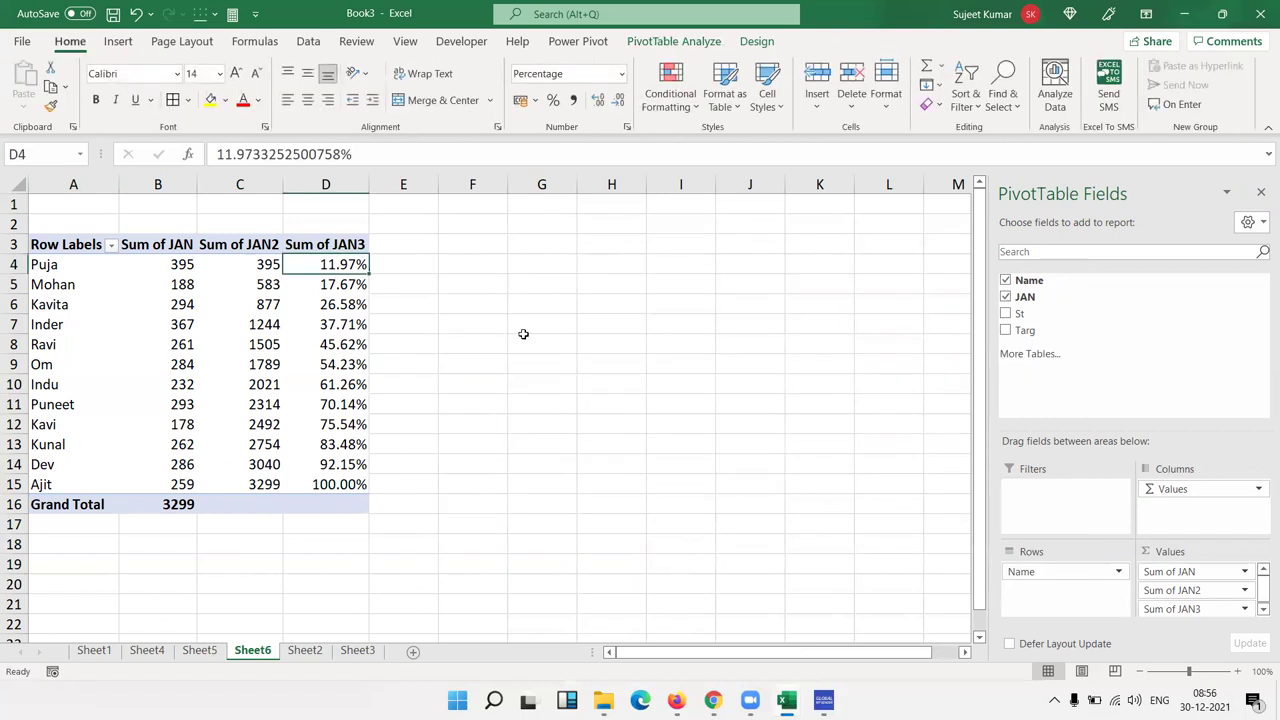
Insert a blank chart beside the pivot from cell H3 using Alt+F1
click(596, 237)
click(118, 41)
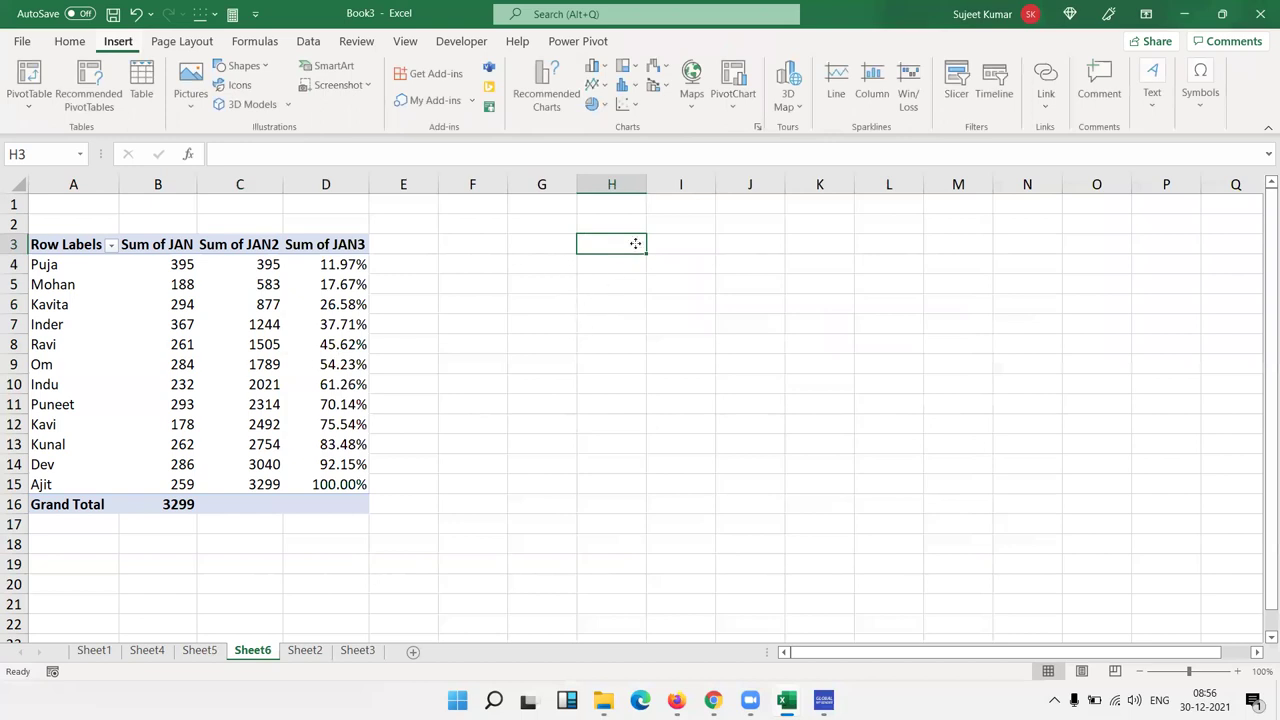
key(alt+F1)
Add a chart series named '%' using the Sum of JAN3 values D4:D15
right_click(674, 274)
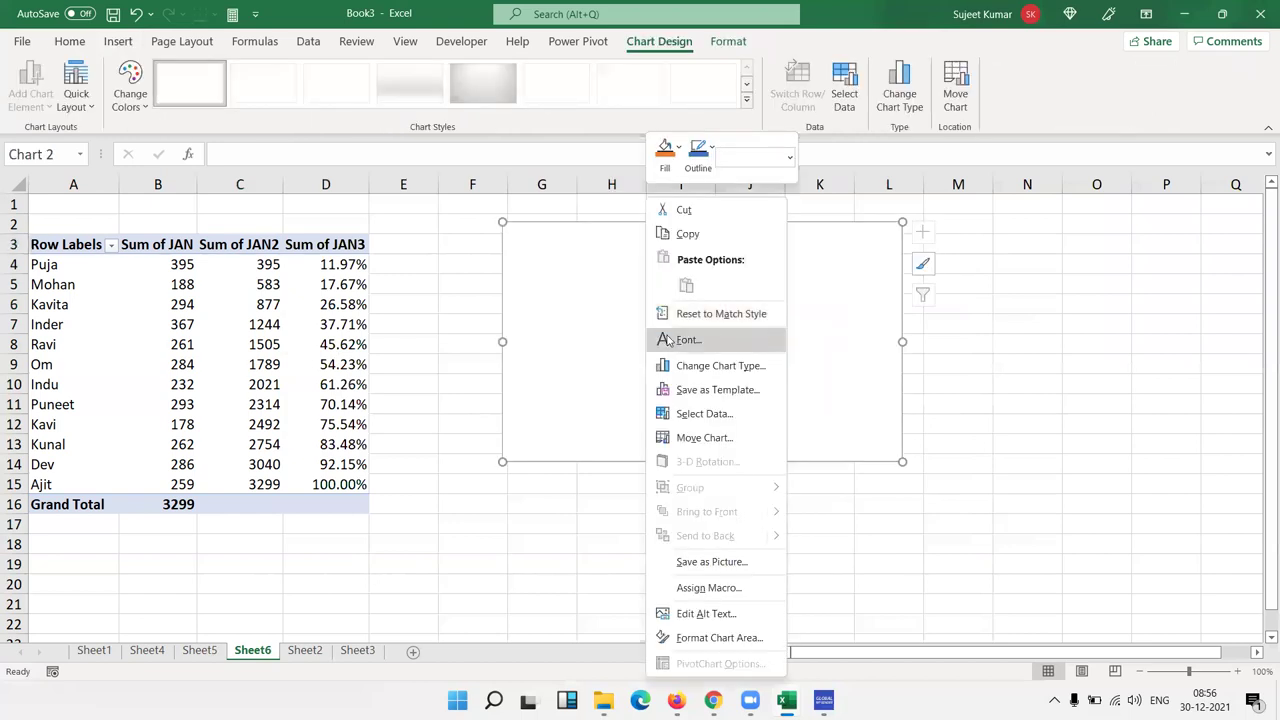
click(714, 416)
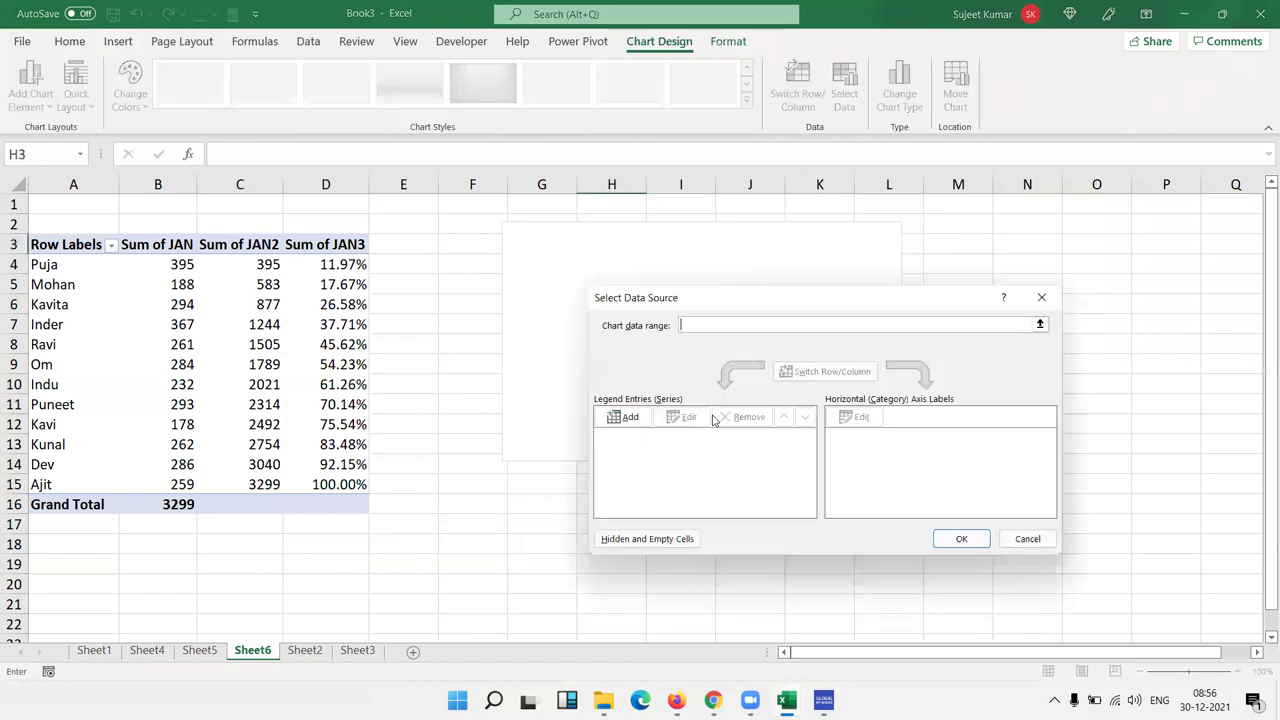
click(610, 416)
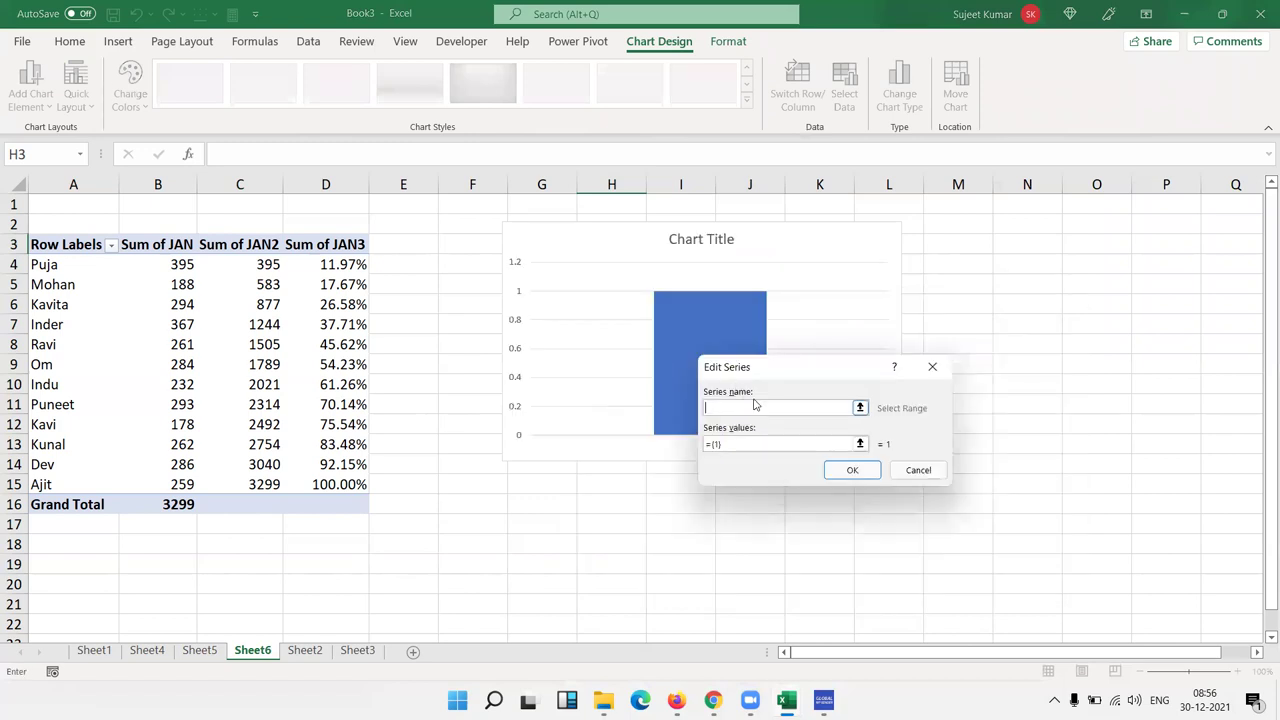
text(%)
click(770, 443)
drag(328, 256, 308, 478)
click(850, 471)
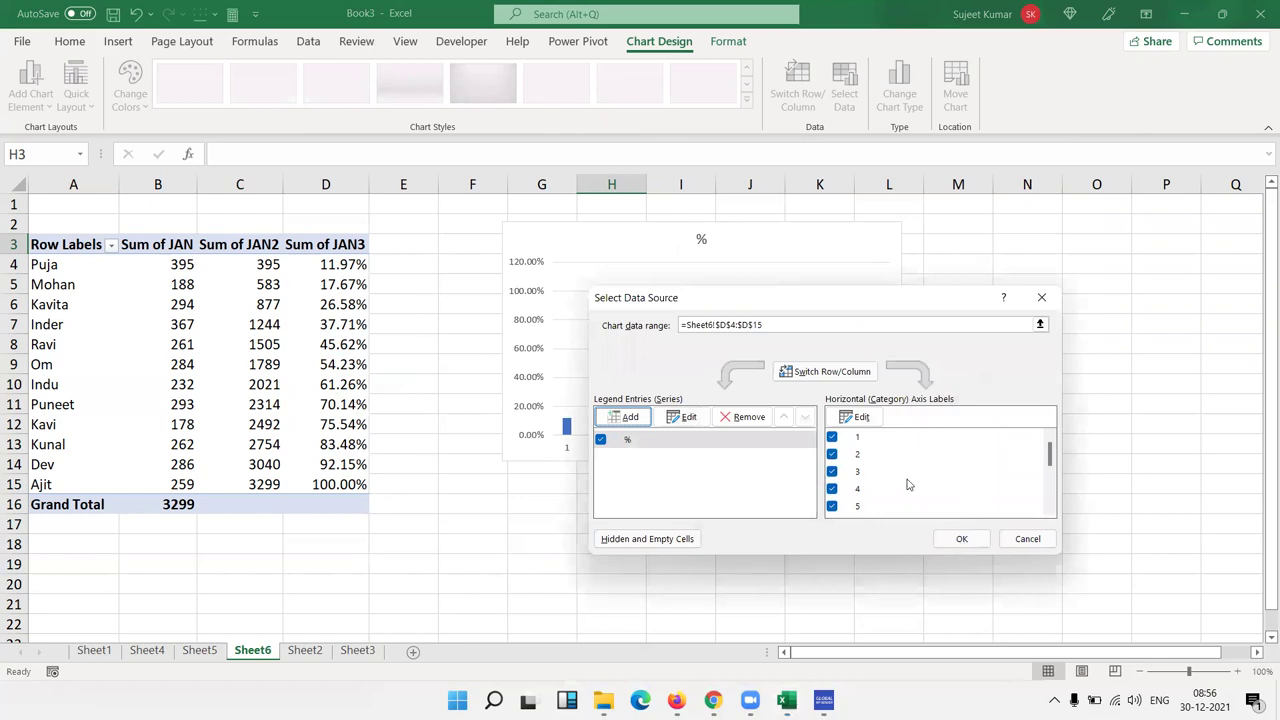
Use names A4:A15 as the axis labels, apply the changes, and enlarge the chart
click(862, 471)
click(853, 416)
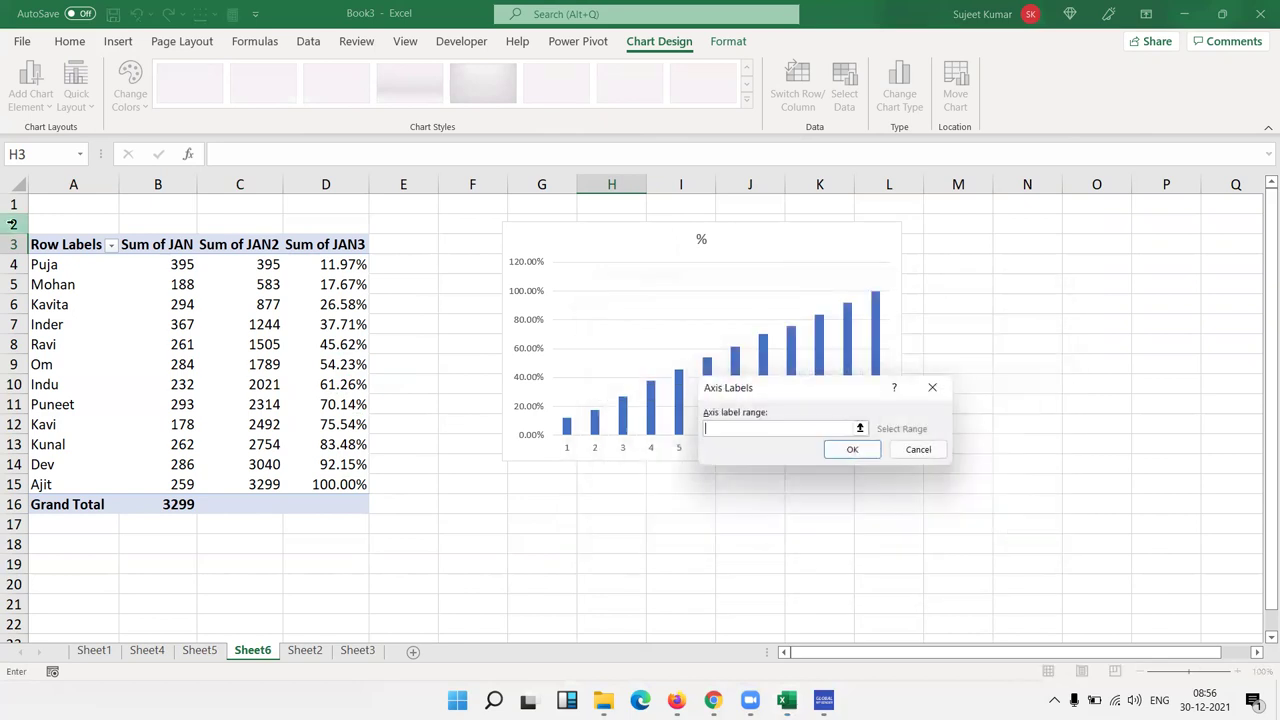
click(73, 268)
drag(73, 270, 73, 482)
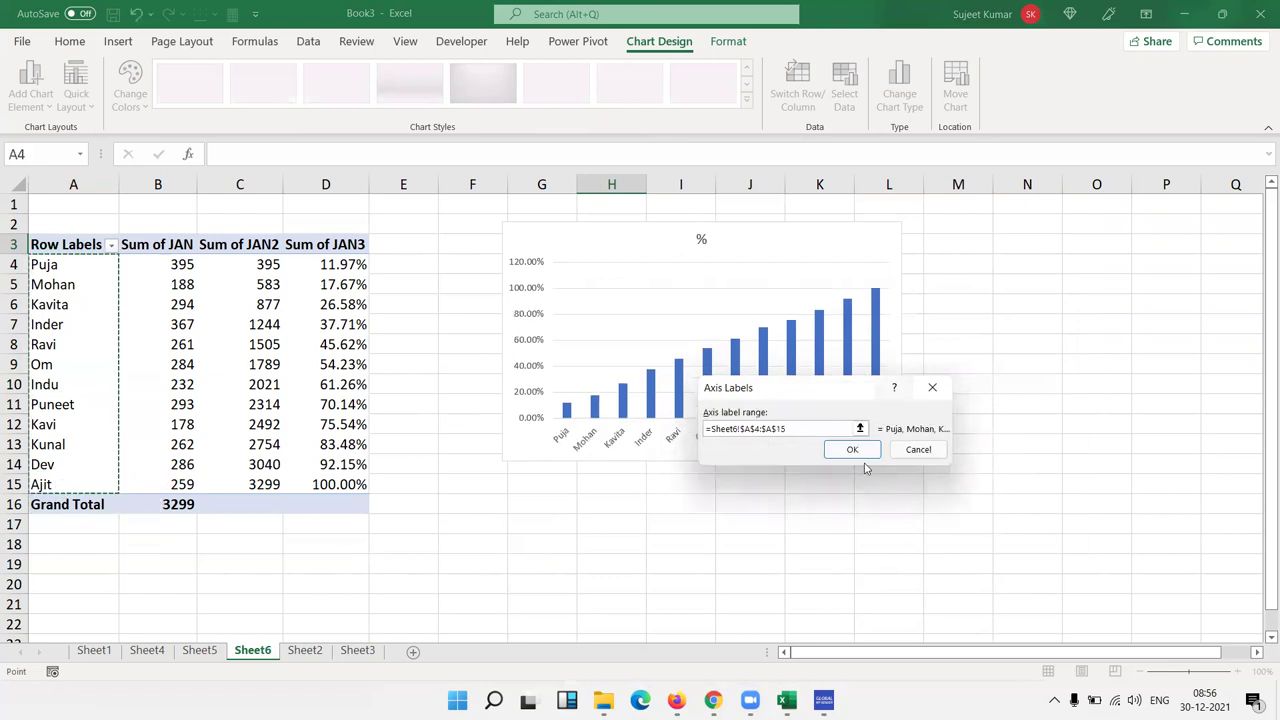
click(855, 452)
click(970, 538)
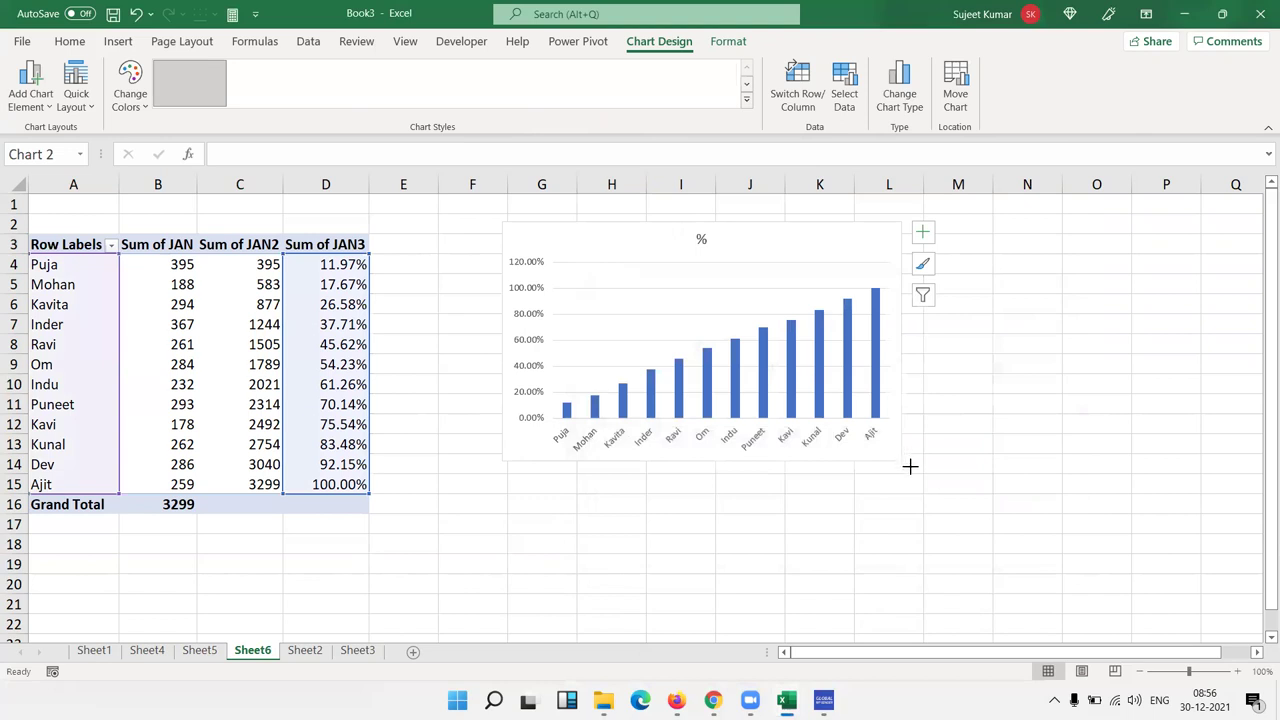
drag(1002, 511, 999, 514)
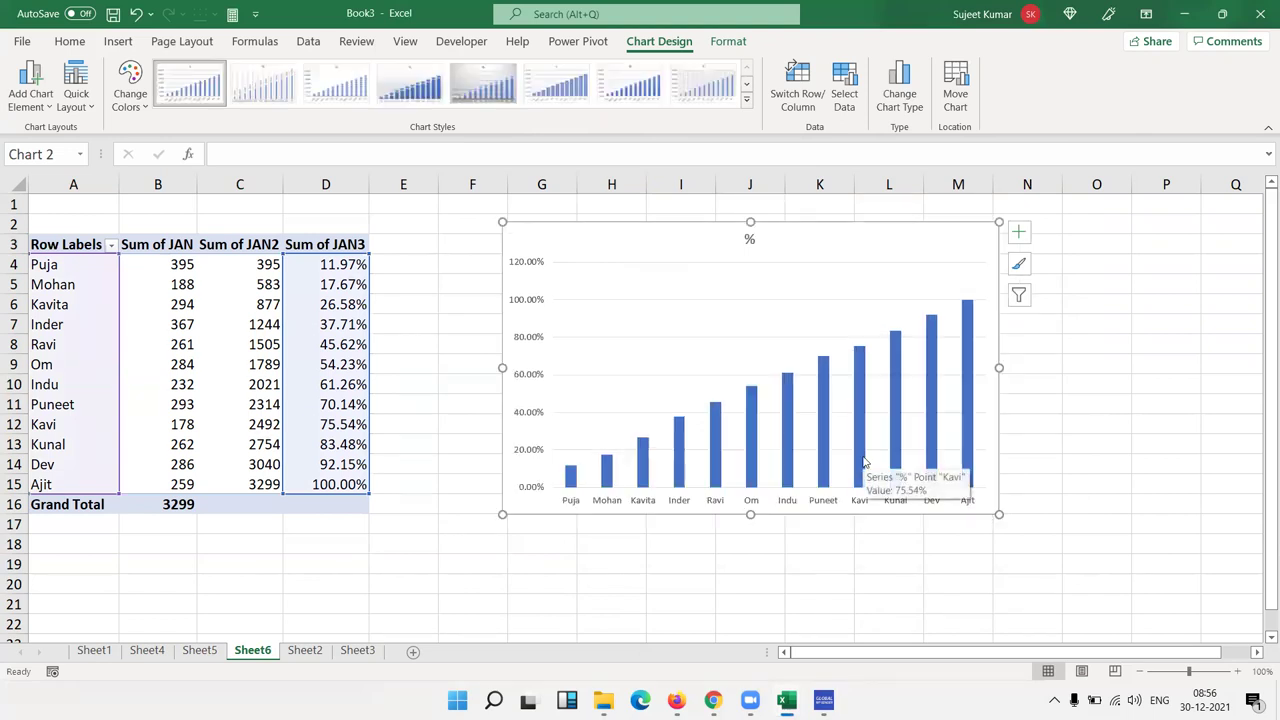
click(598, 565)
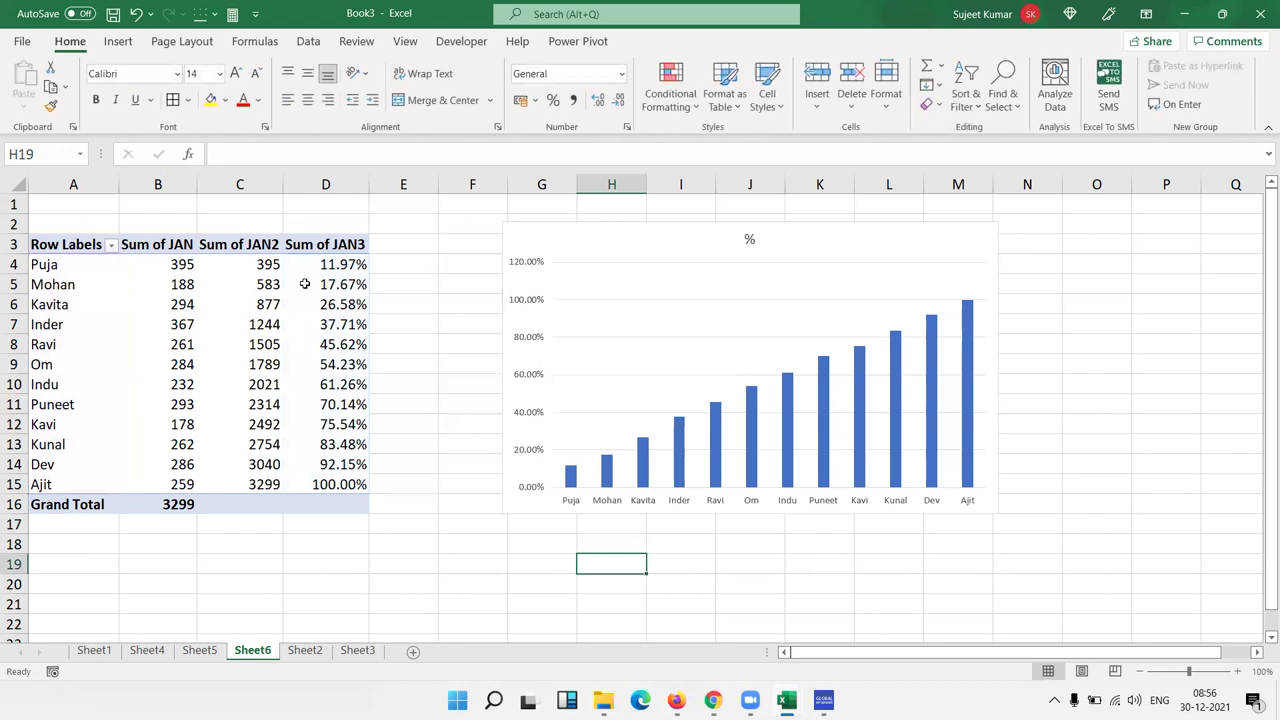
Sort the pivot rows Largest to Smallest from a Sum of JAN3 value
click(313, 284)
right_click(313, 284)
mouse_move(356, 395)
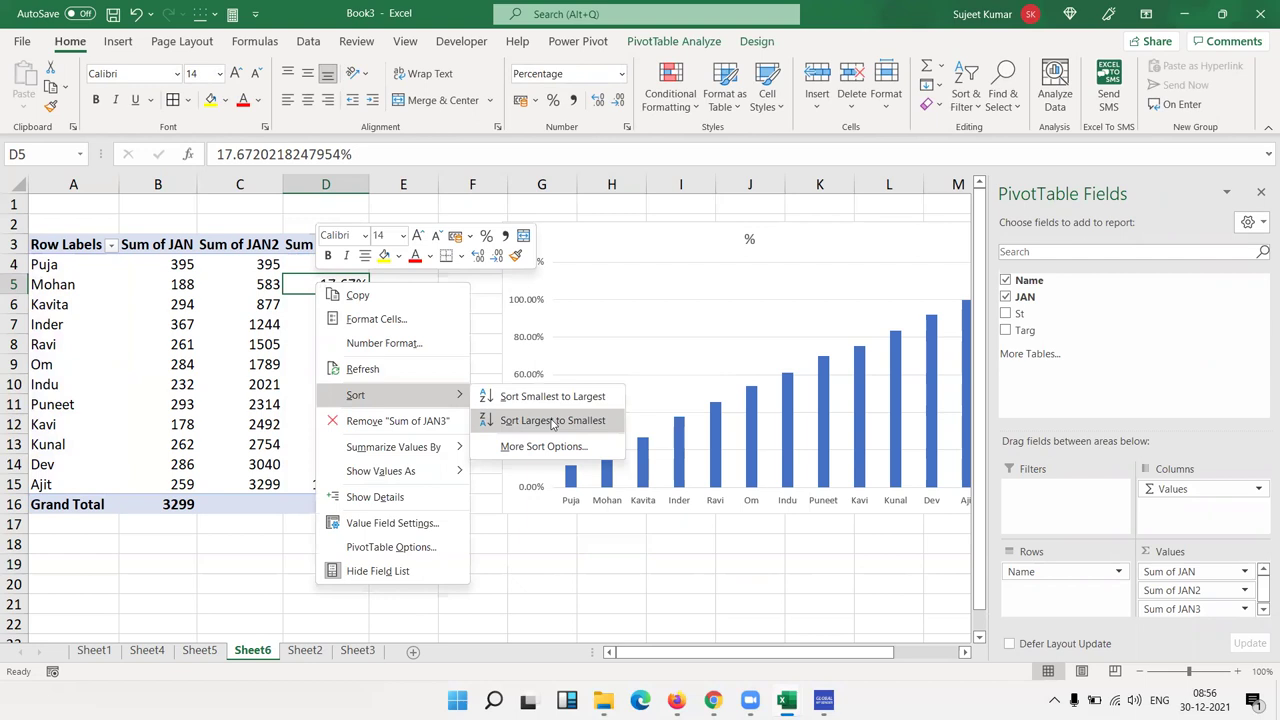
click(552, 422)
Shift the % chart slightly to the left
click(559, 229)
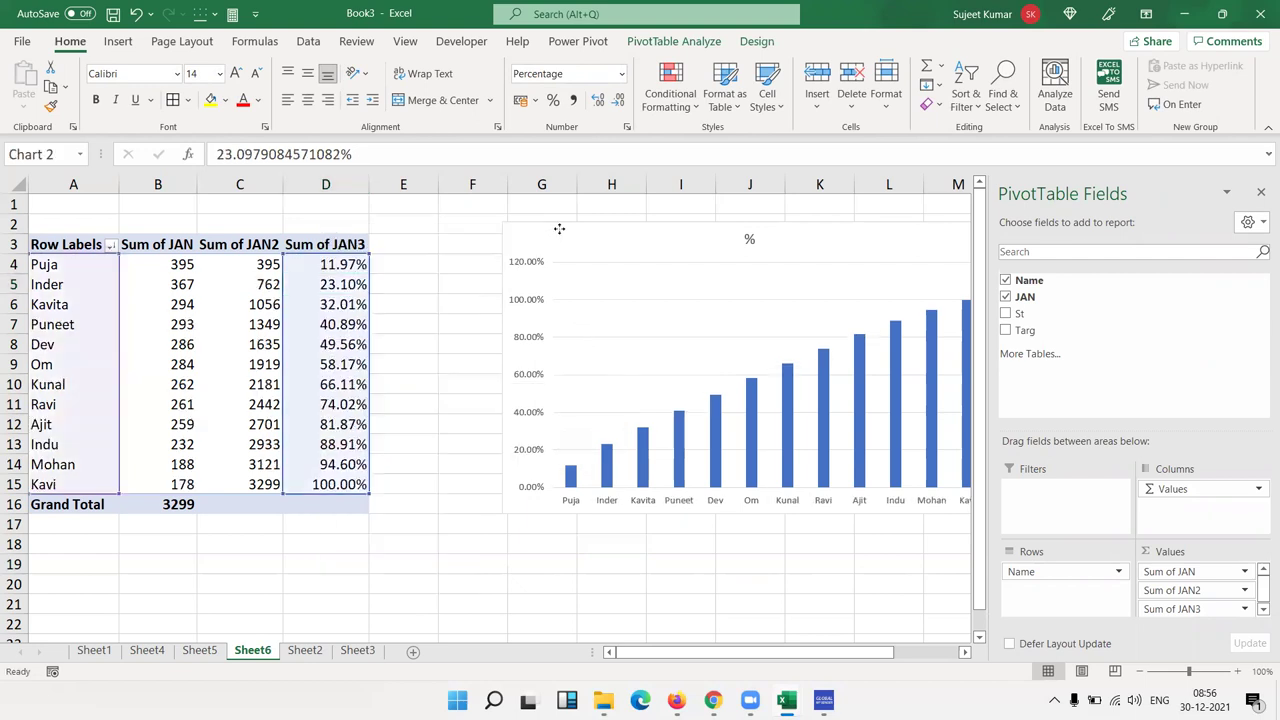
drag(559, 229, 508, 217)
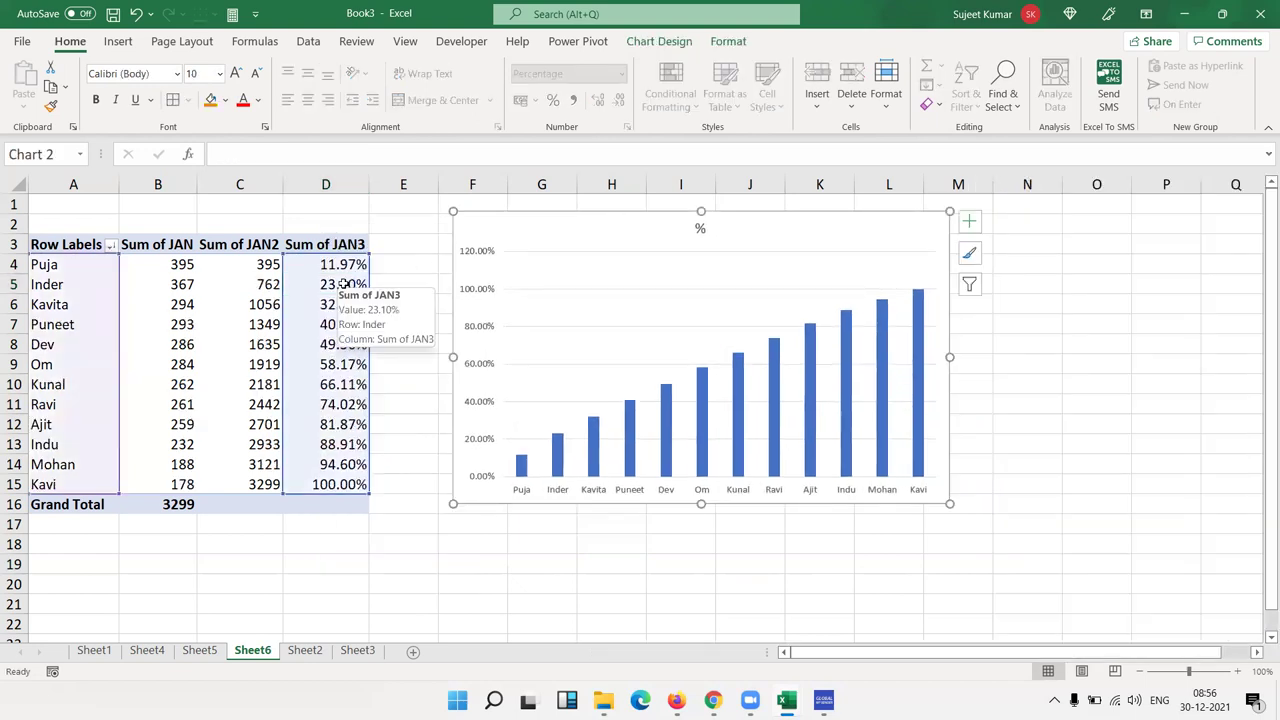
right_click(343, 285)
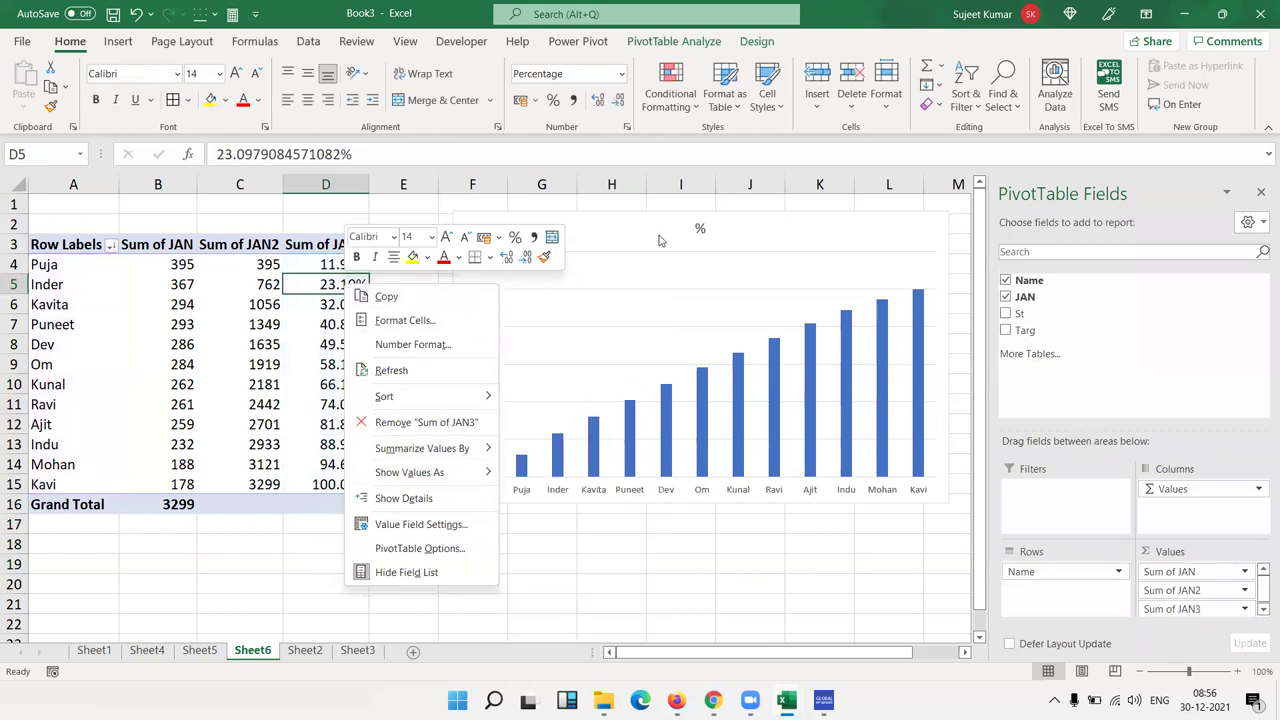
key(Escape)
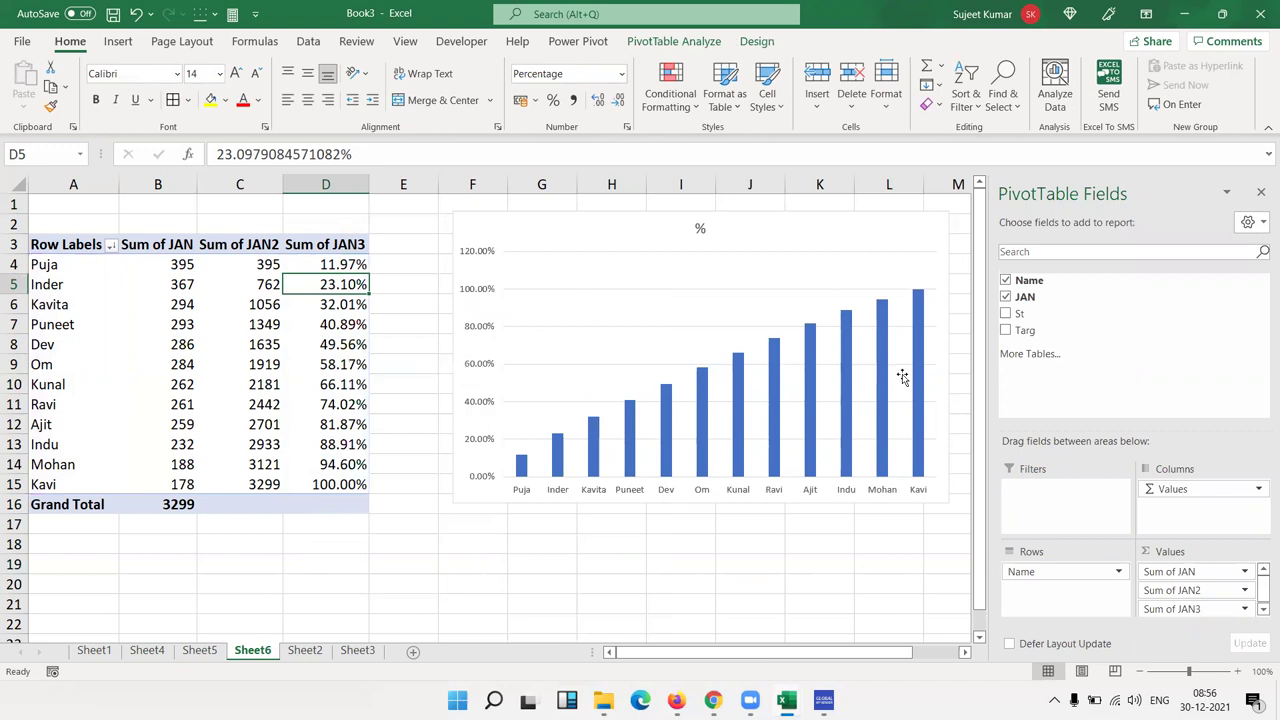
right_click(913, 400)
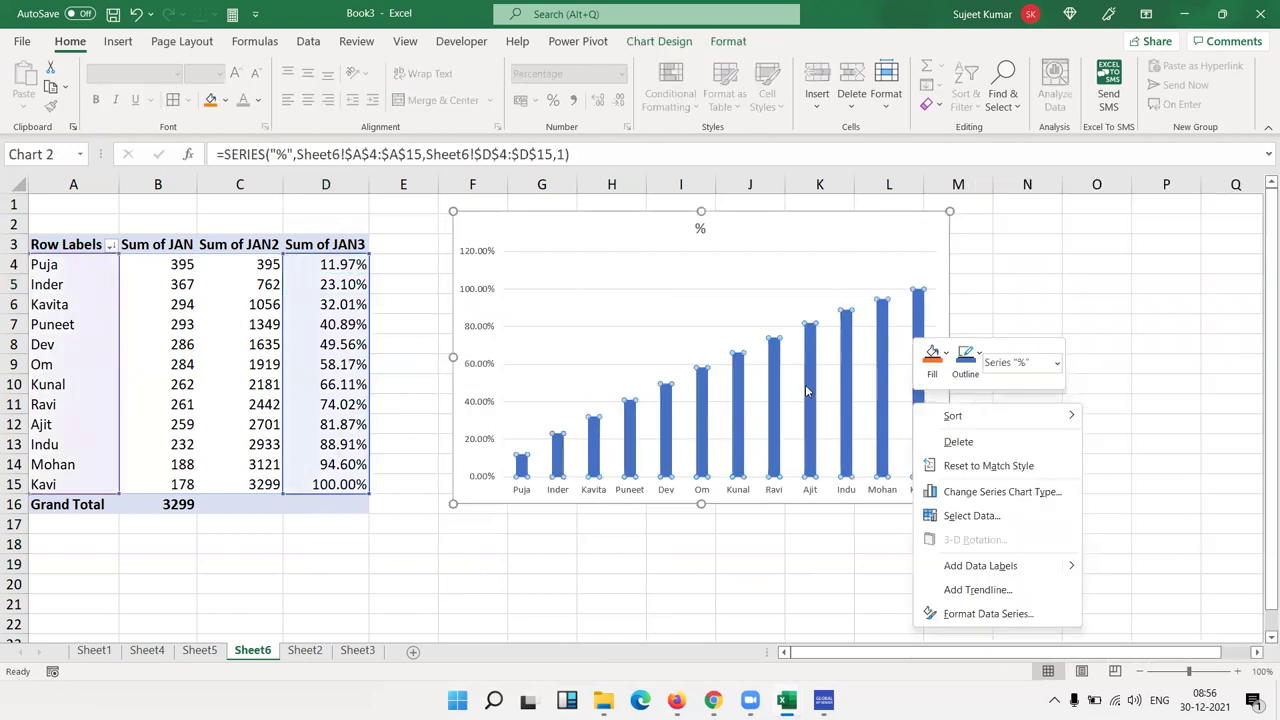
In Format Data Series, reverse the percentage axis order, then restore it
click(965, 614)
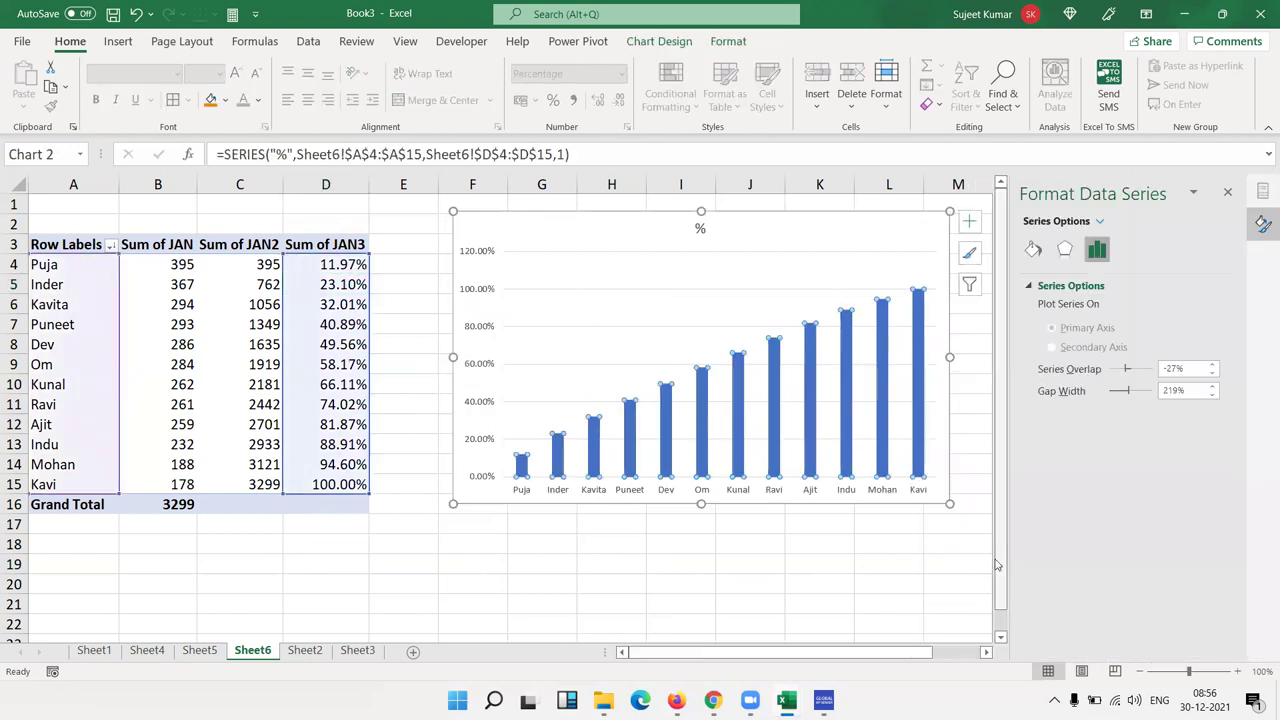
click(1033, 249)
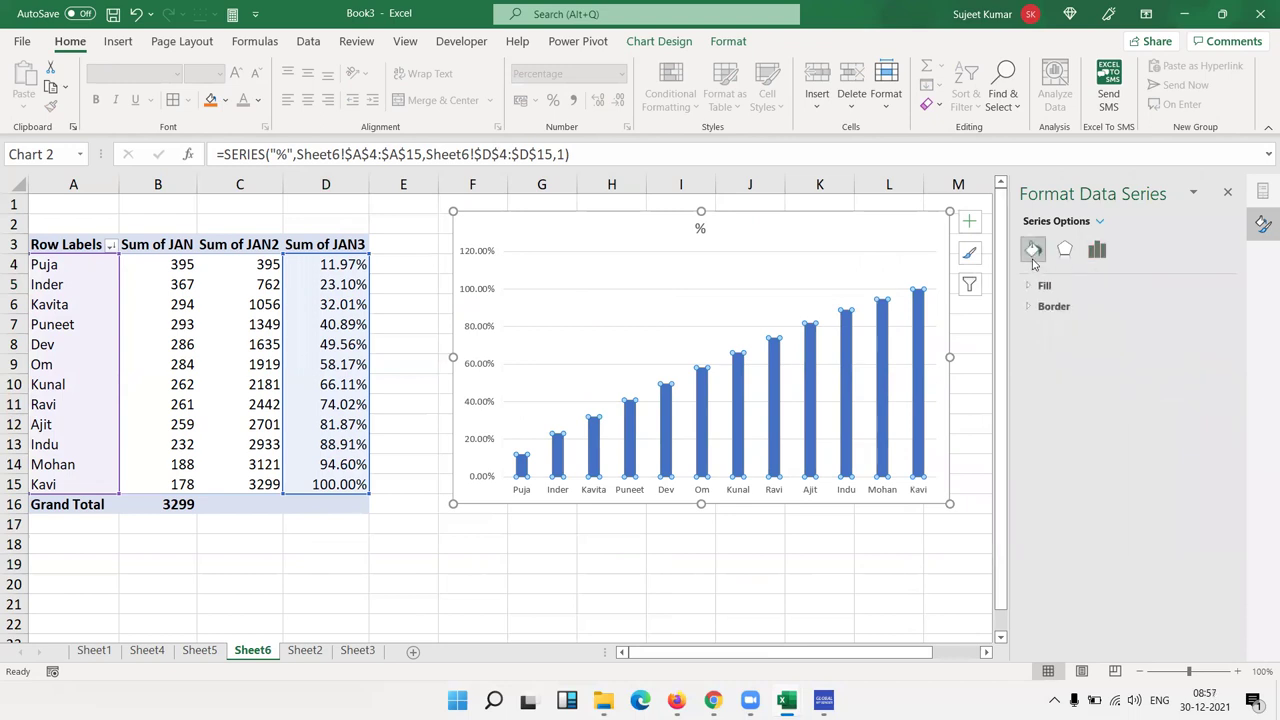
click(524, 496)
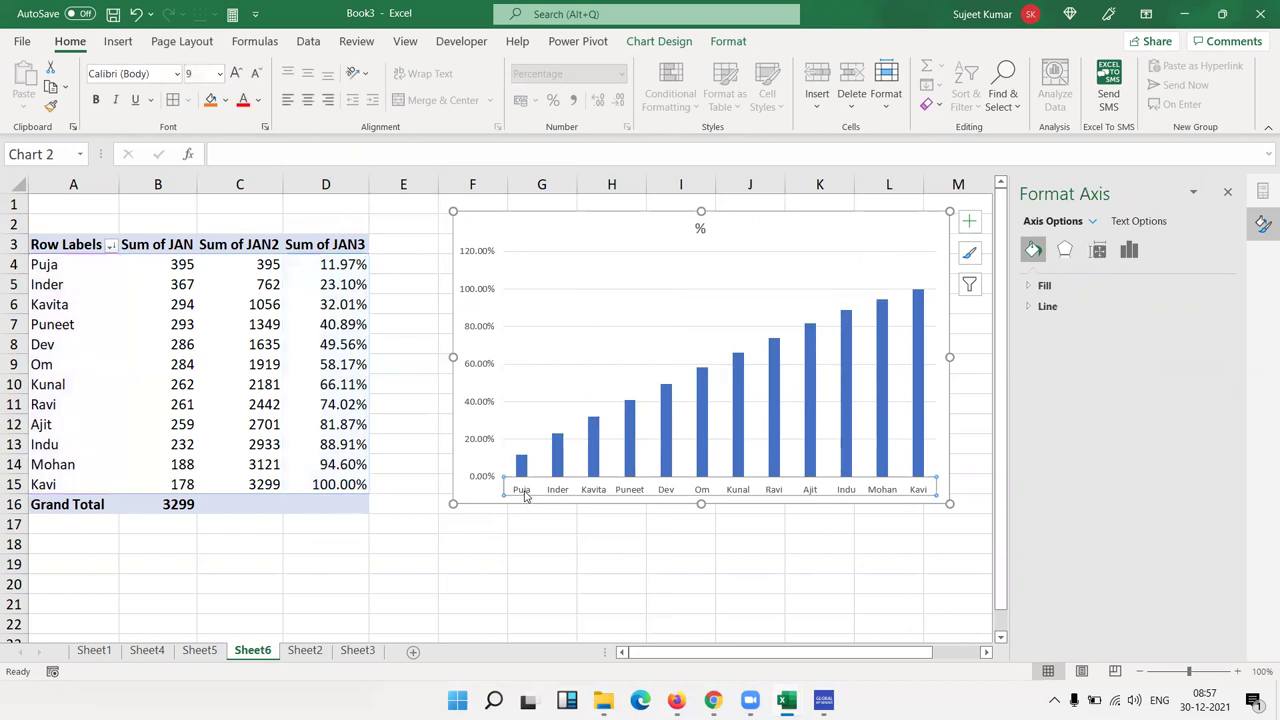
click(478, 365)
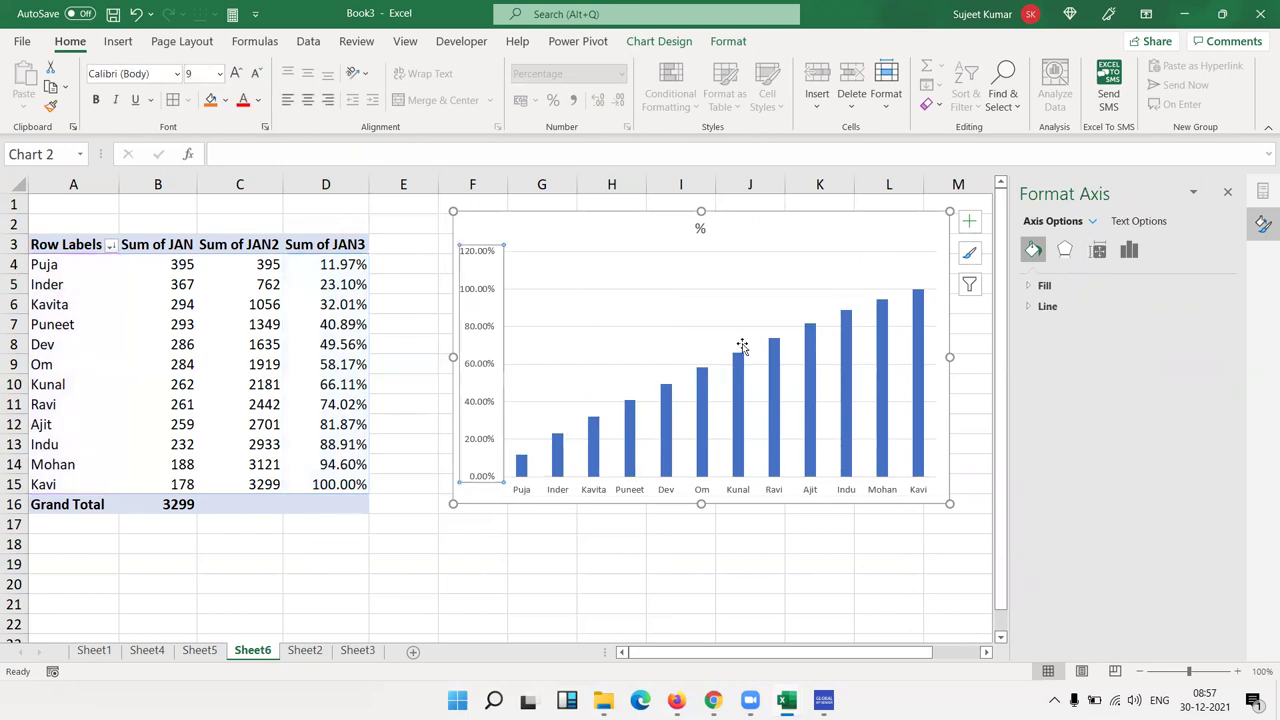
click(1130, 252)
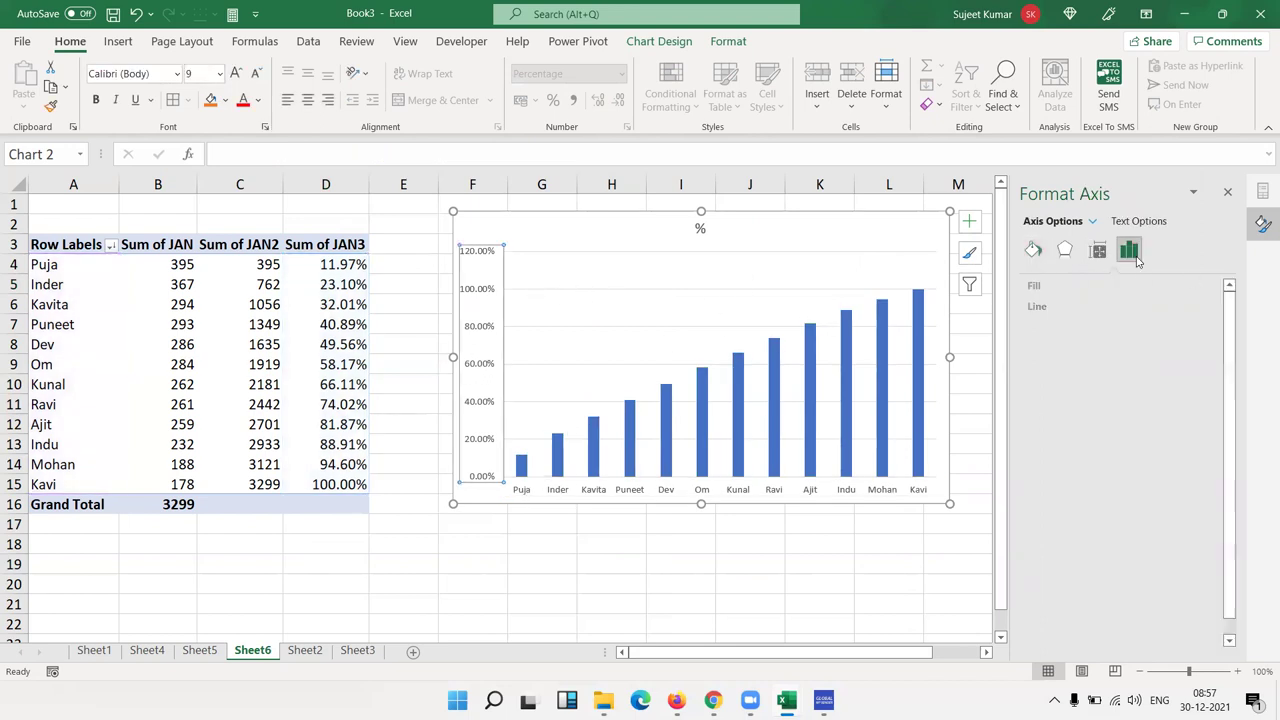
scroll(1230, 357, down, 1)
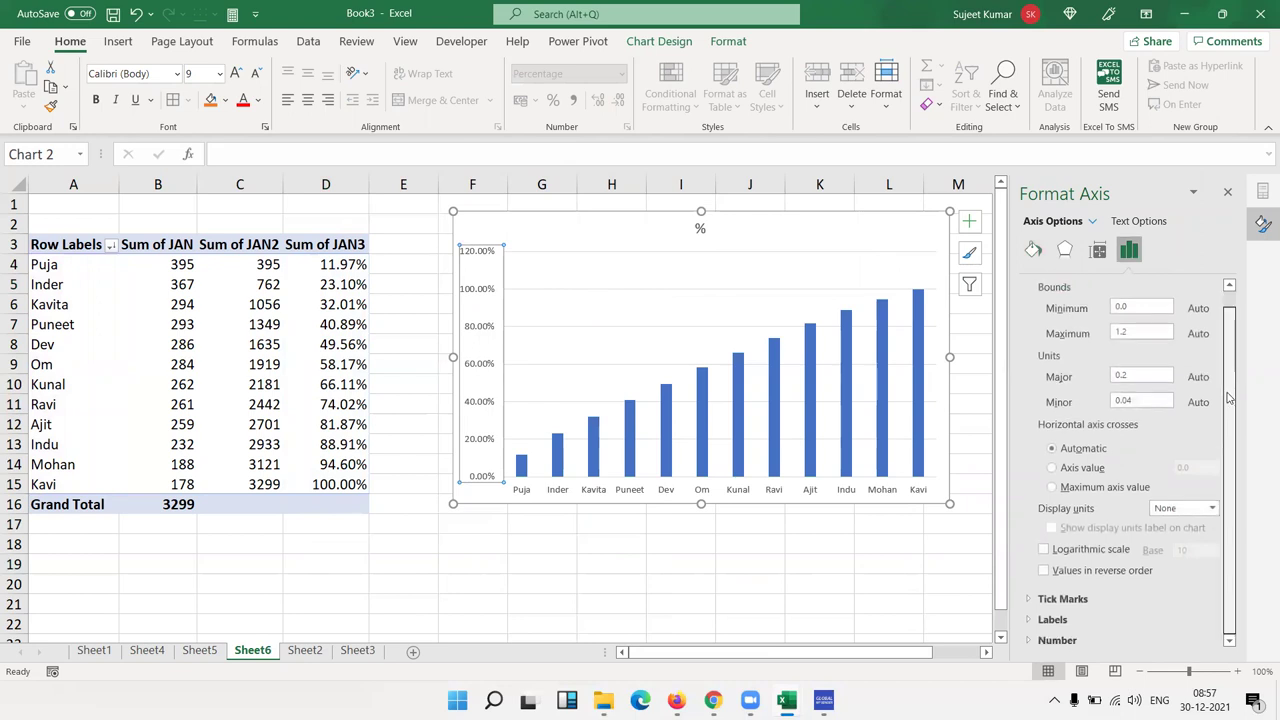
click(1146, 574)
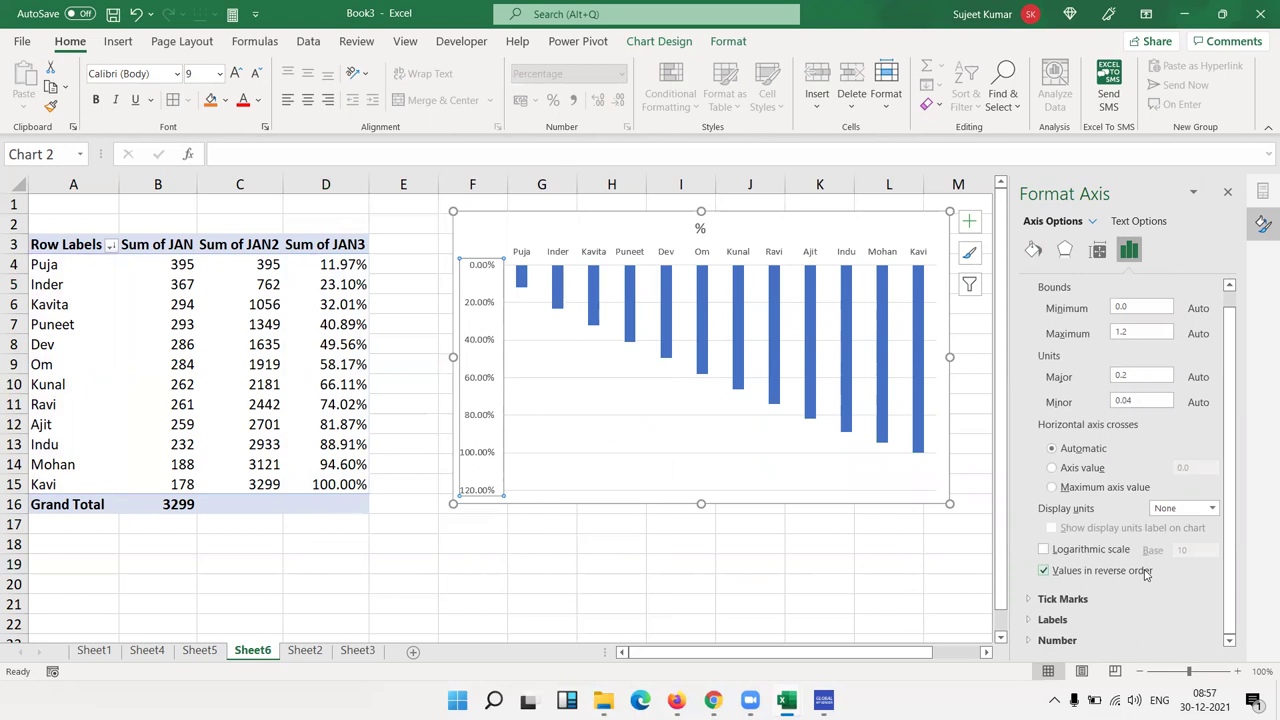
click(1145, 579)
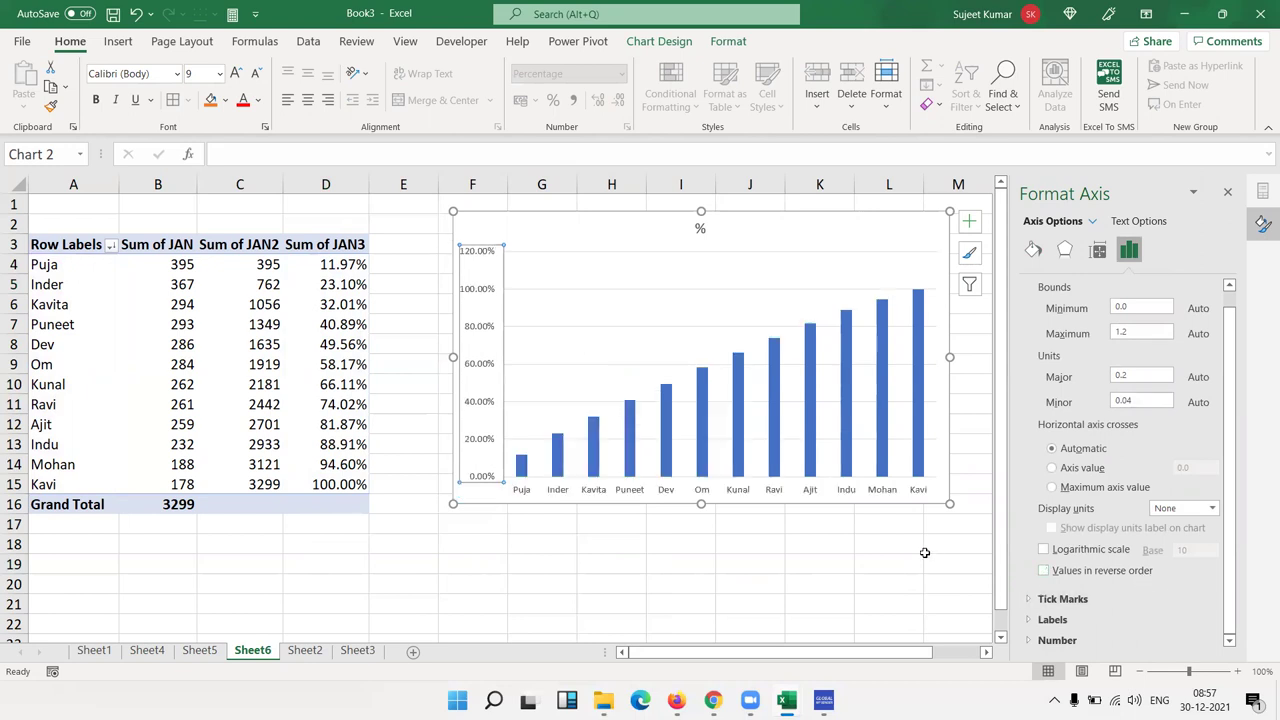
Reverse the name axis category order, then delete the % chart
click(888, 493)
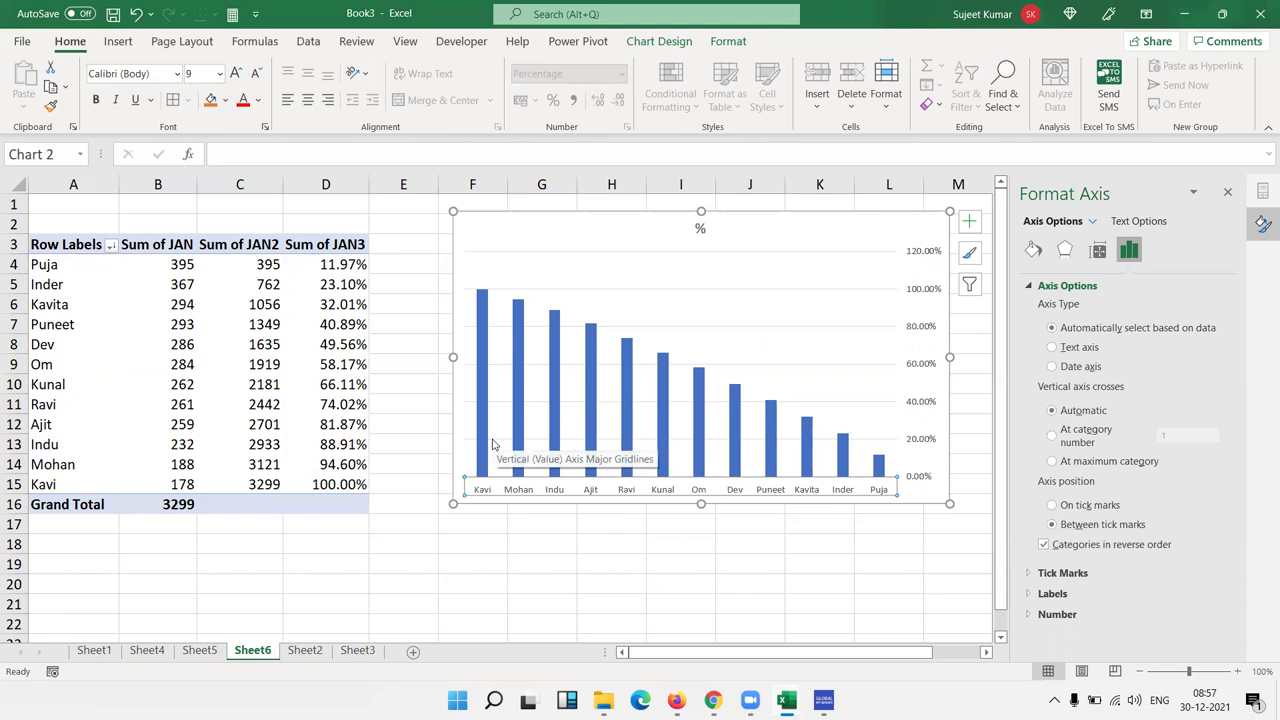
click(758, 229)
key(Delete)
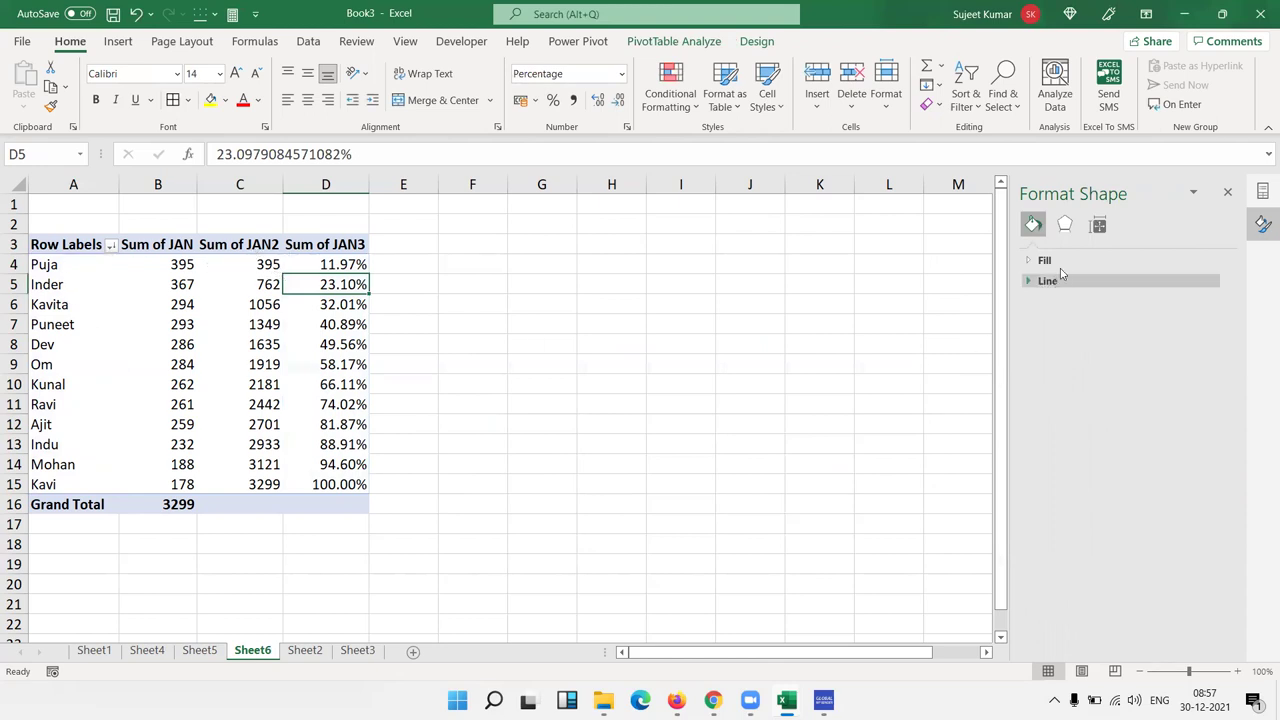
Remove Sum of JAN3 from the pivot values and add JAN to Values a second time
click(1228, 192)
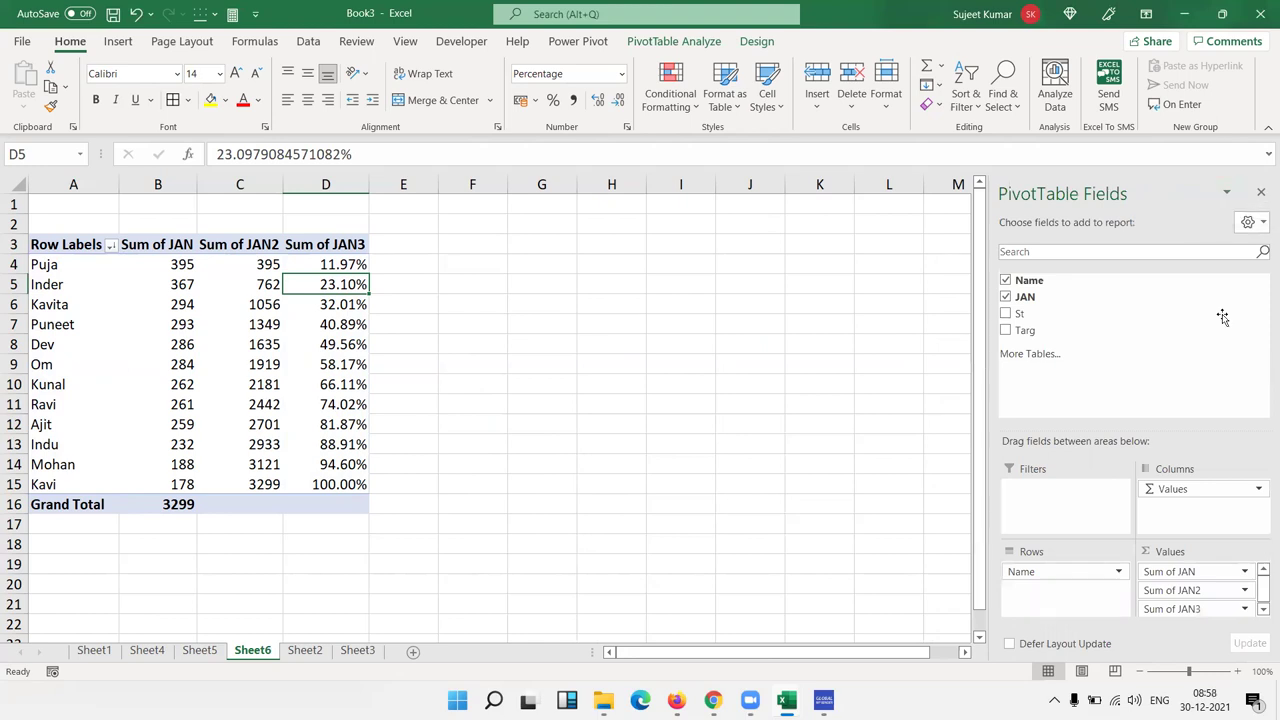
mouse_move(1166, 608)
mouse_down()
mouse_move(1190, 326)
mouse_move(1168, 395)
mouse_up()
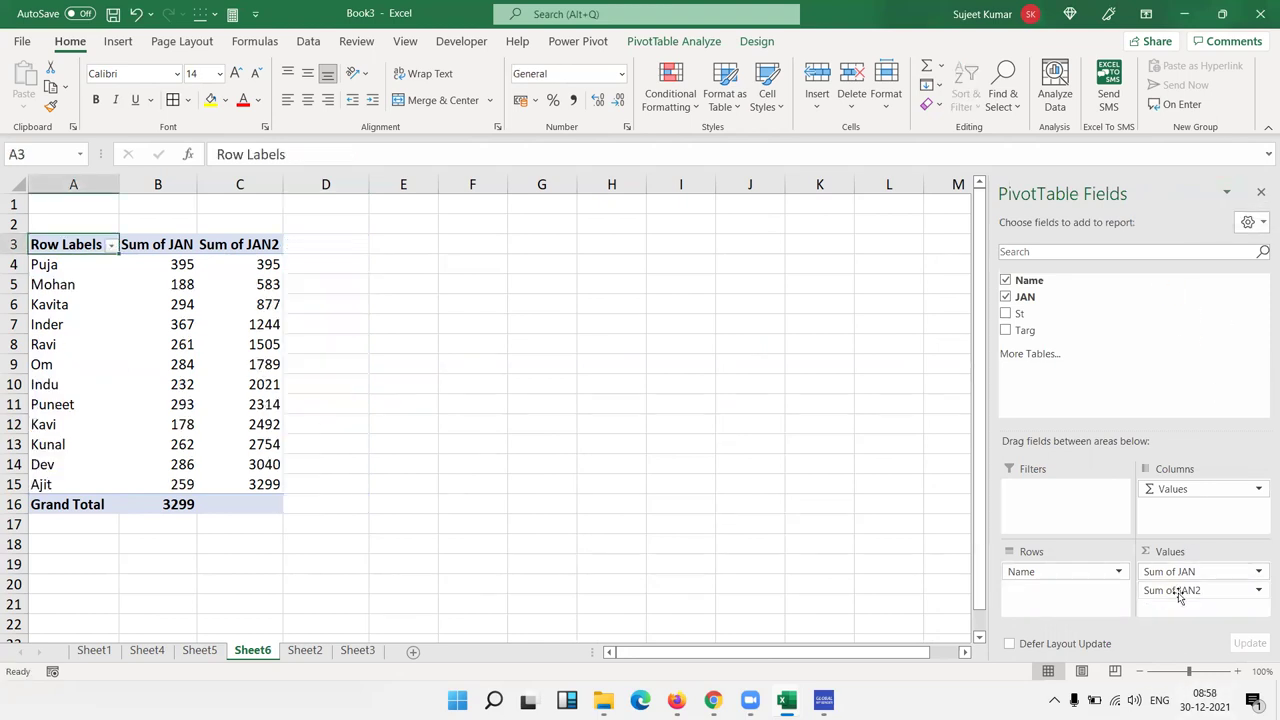
click(131, 284)
click(178, 265)
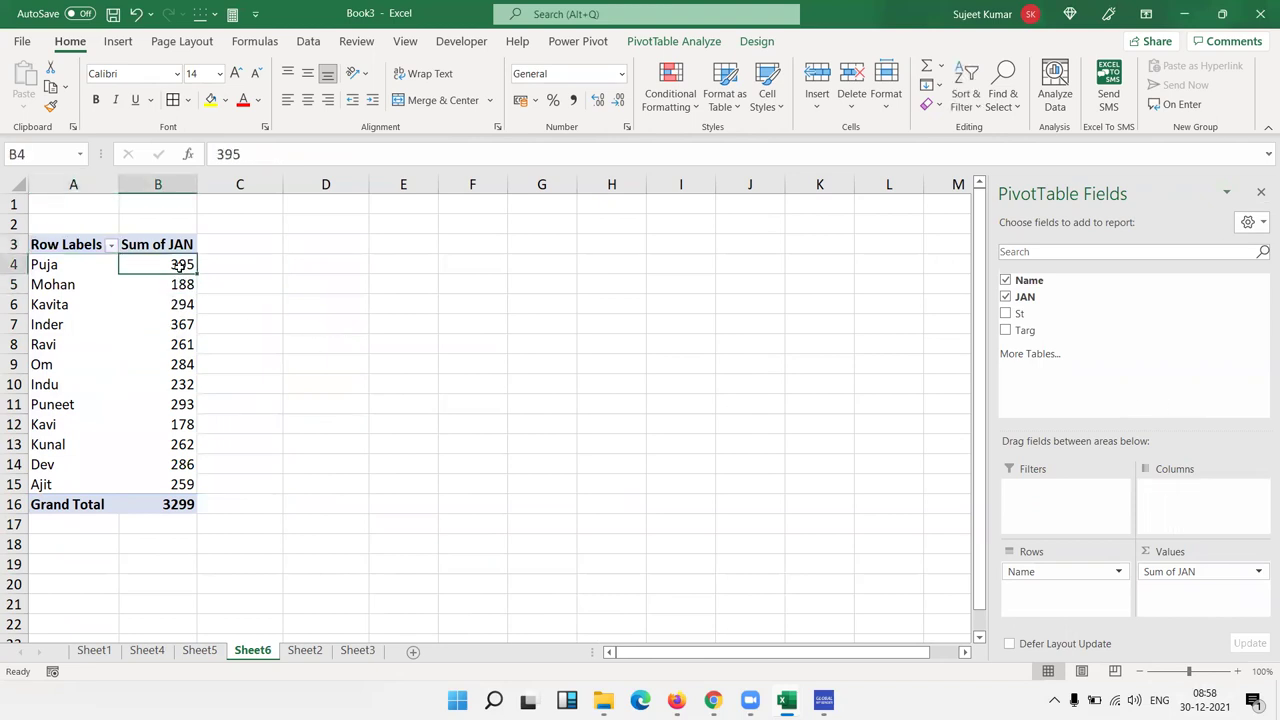
drag(1046, 338, 1048, 342)
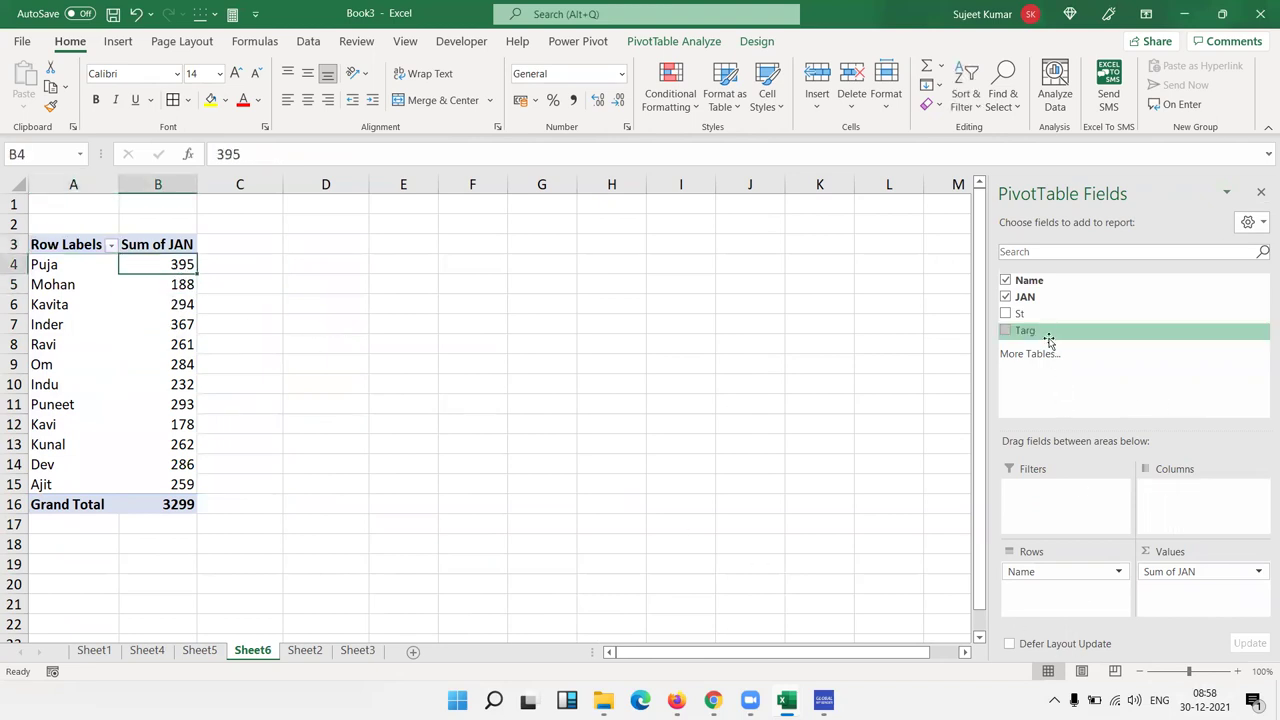
click(1160, 571)
drag(1037, 299, 1185, 620)
Show the new Sum of JAN2 as % of Column Total
click(1172, 590)
click(1166, 569)
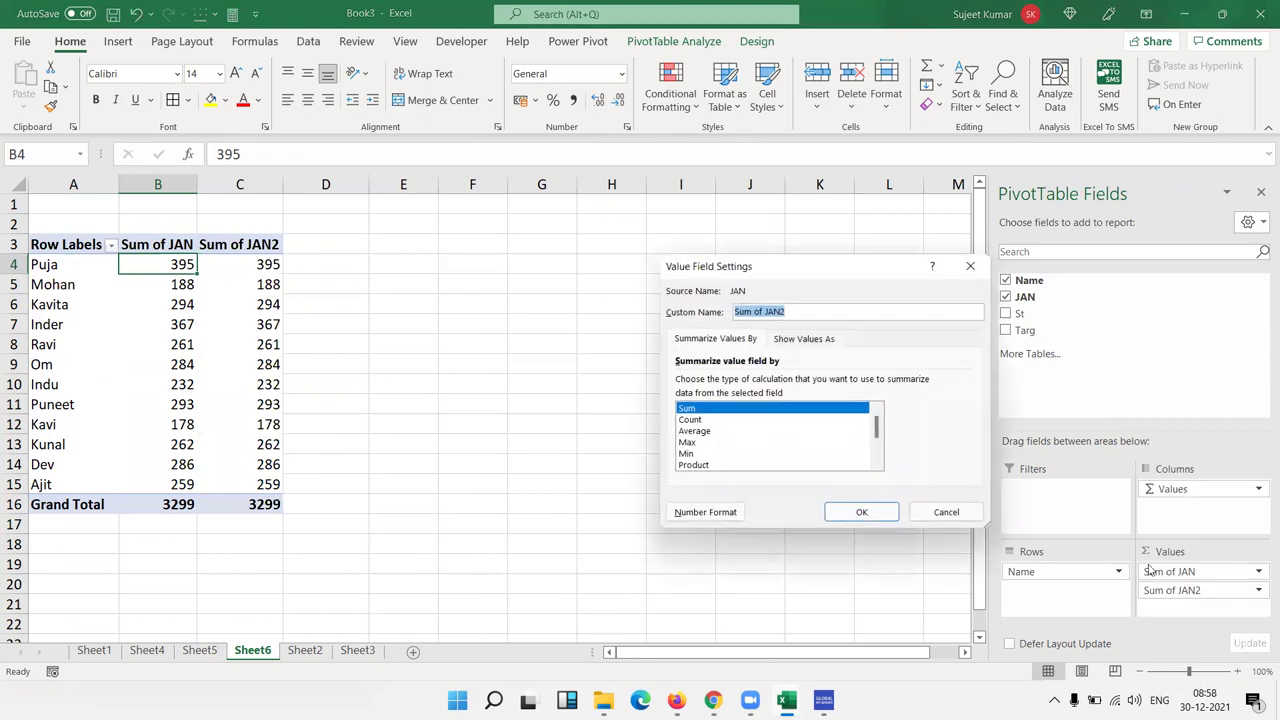
click(800, 339)
click(722, 382)
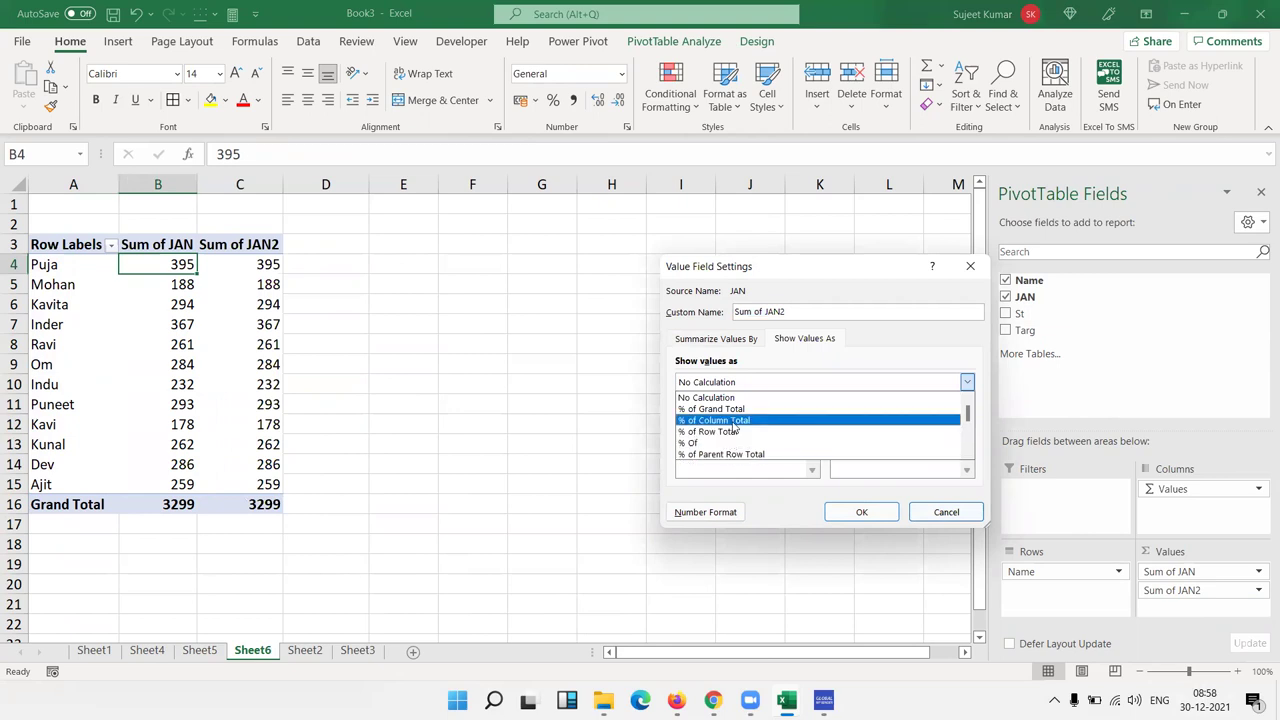
click(735, 423)
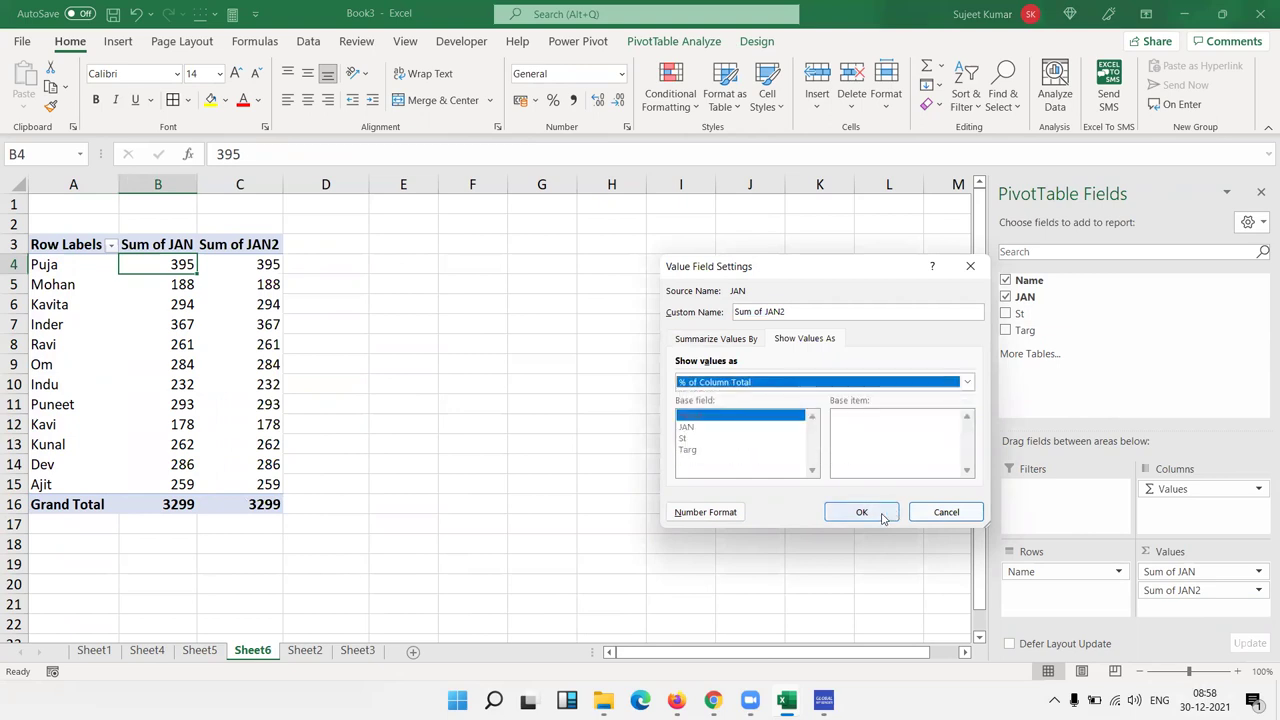
click(884, 515)
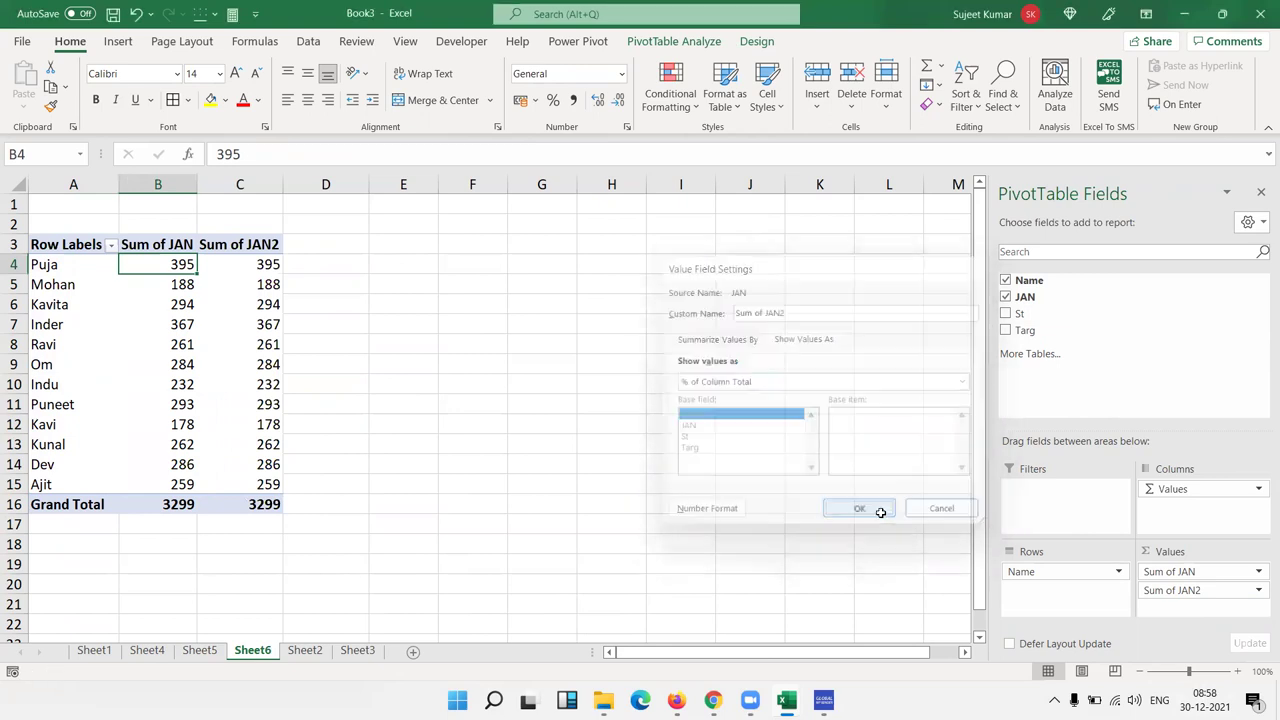
Sort names largest to smallest by Sum of JAN2, check C4:C5's sum, and add JAN again
right_click(268, 290)
mouse_move(306, 401)
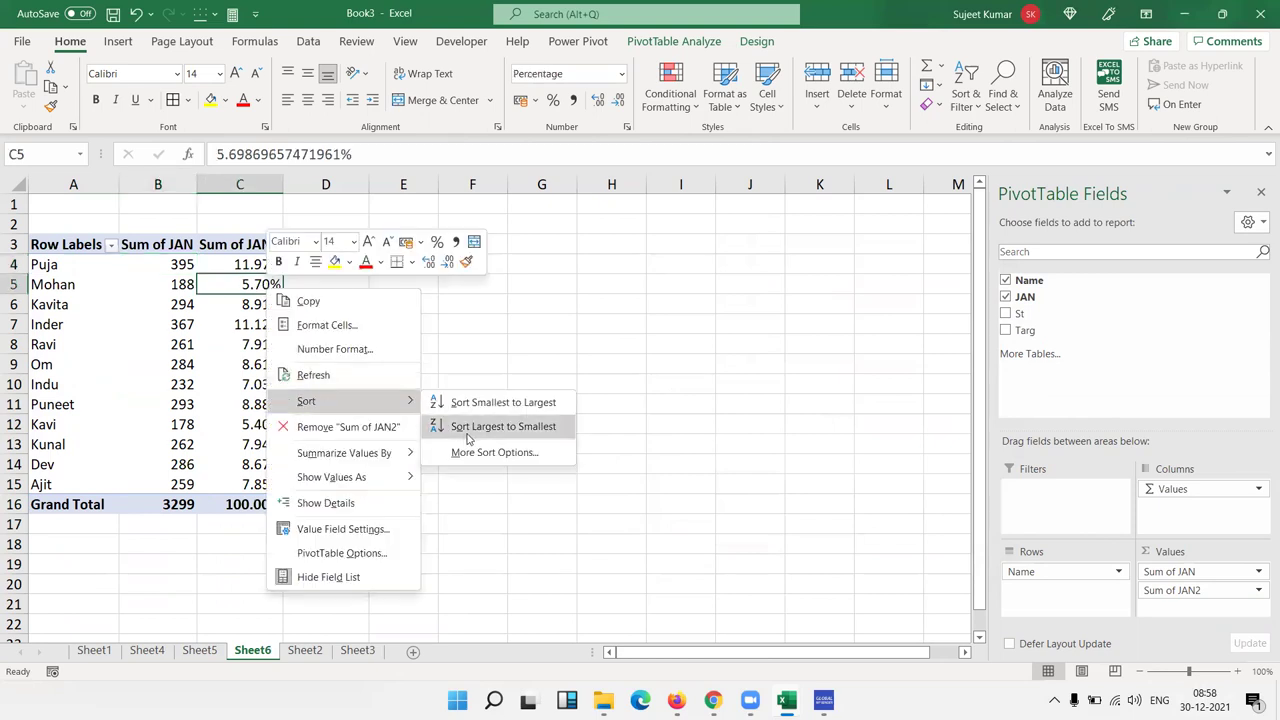
click(469, 431)
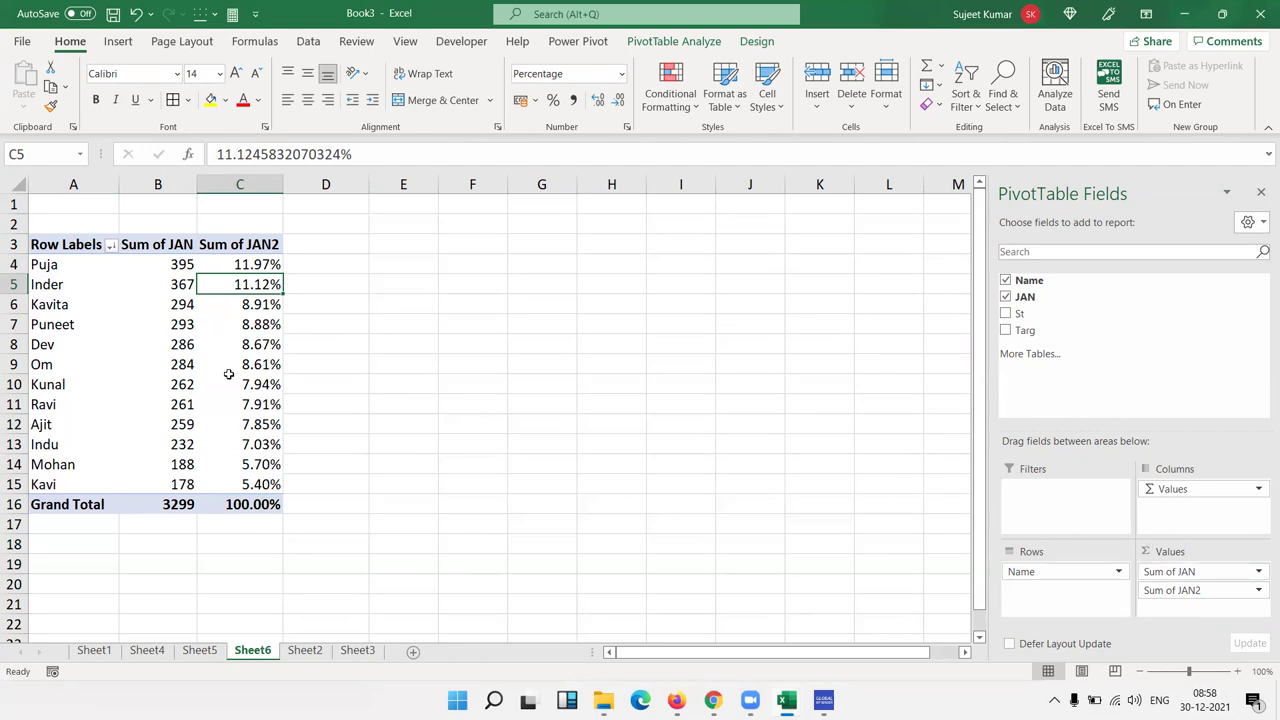
click(270, 264)
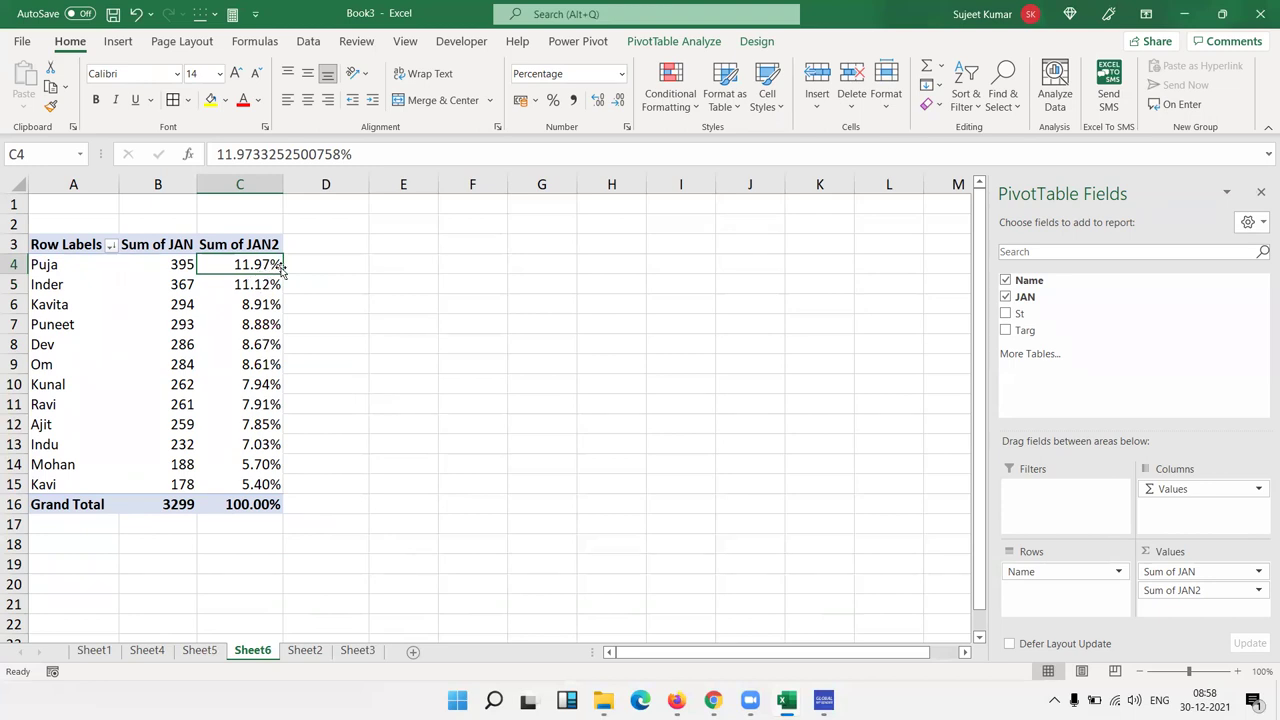
drag(268, 266, 268, 285)
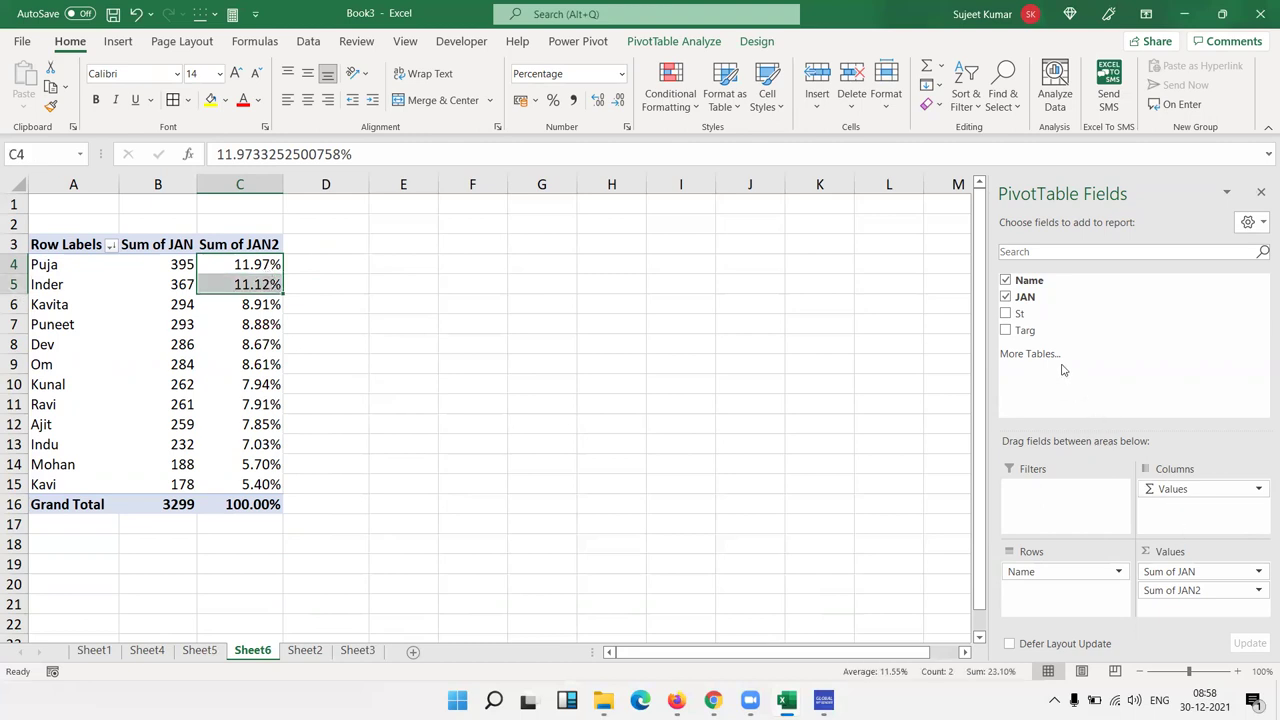
mouse_move(1028, 297)
mouse_down()
mouse_move(1185, 625)
mouse_move(1165, 615)
mouse_up()
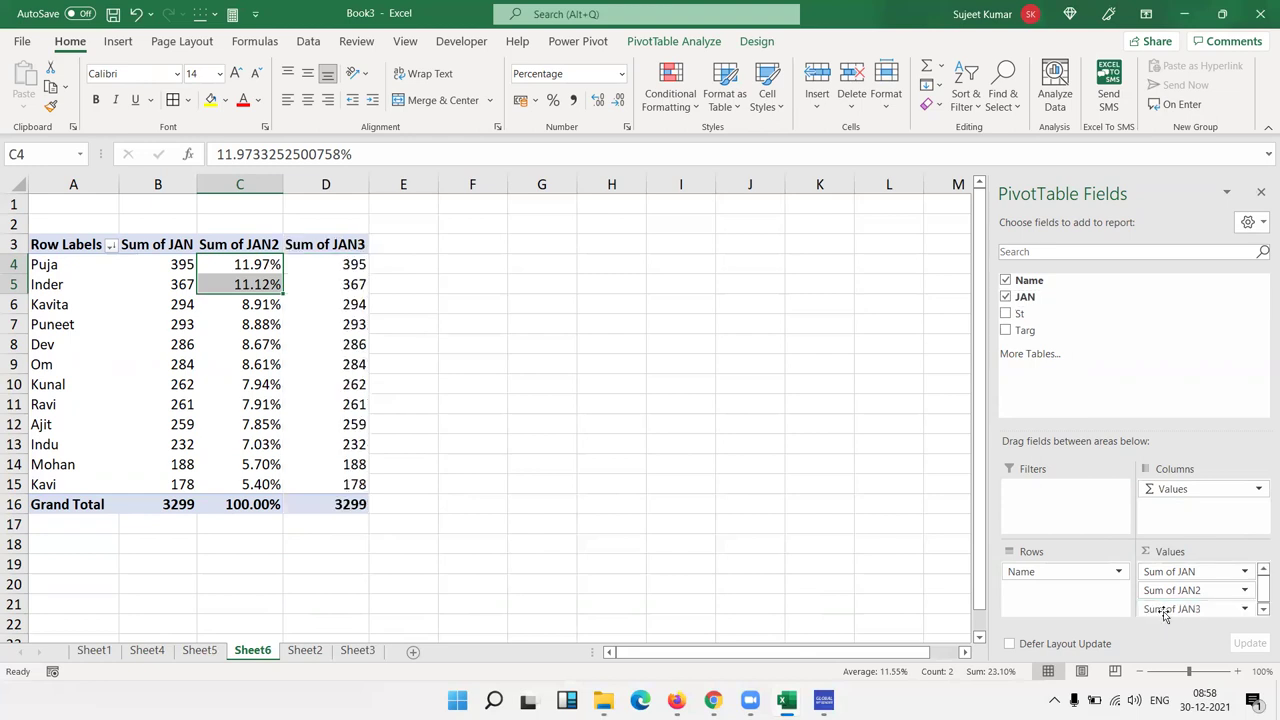
Set Sum of JAN3 to % Running Total In with Name as the base field
click(1165, 615)
click(1176, 592)
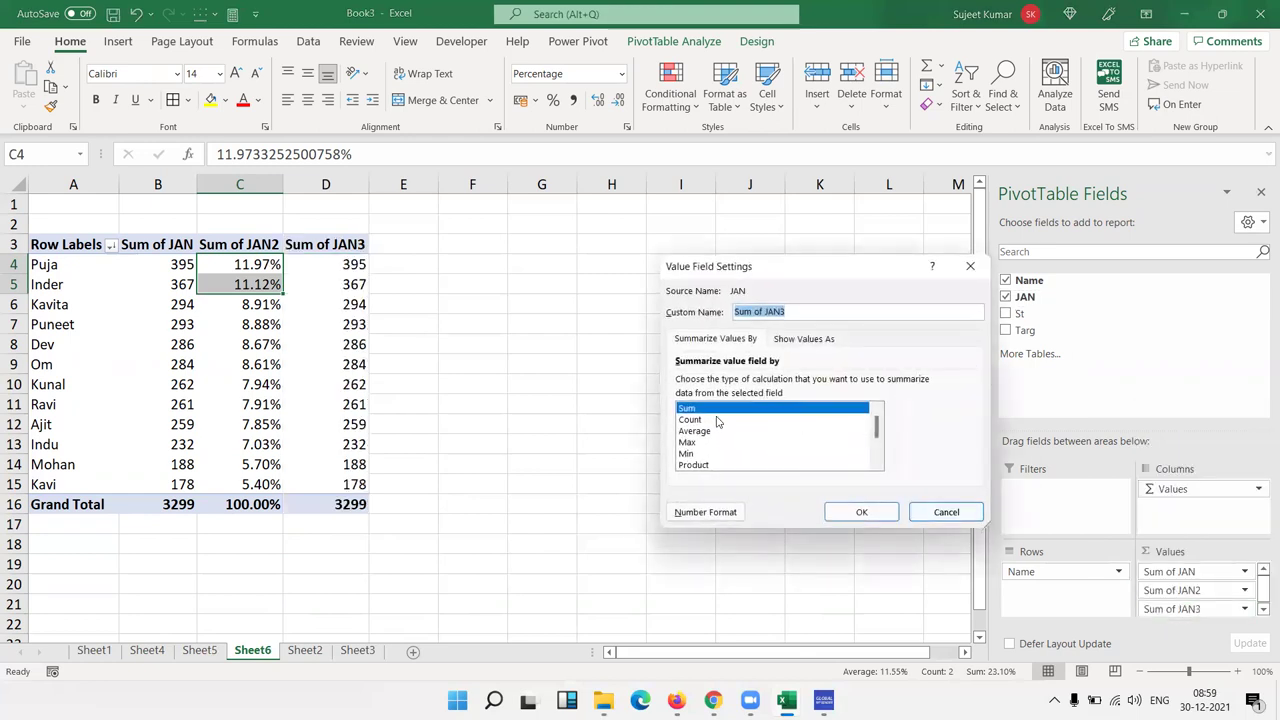
click(804, 338)
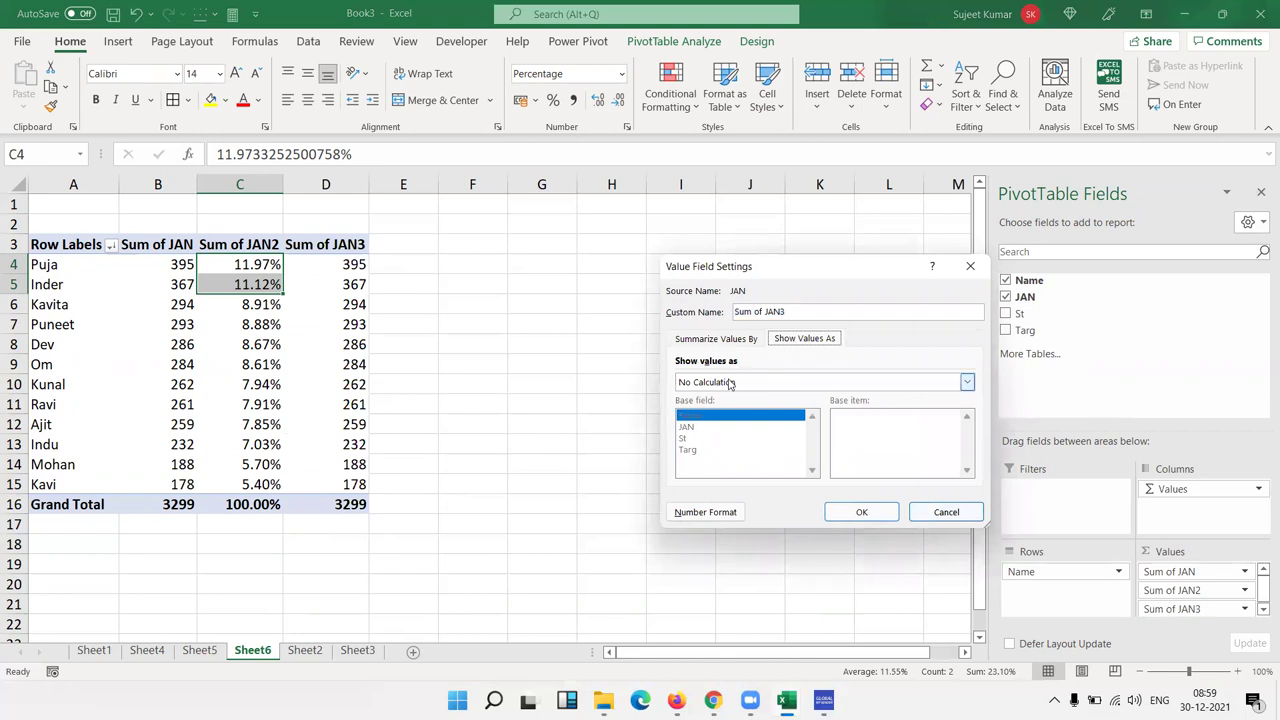
click(733, 382)
scroll(735, 423, down, 2)
scroll(735, 430, down, 2)
scroll(735, 440, down, 1)
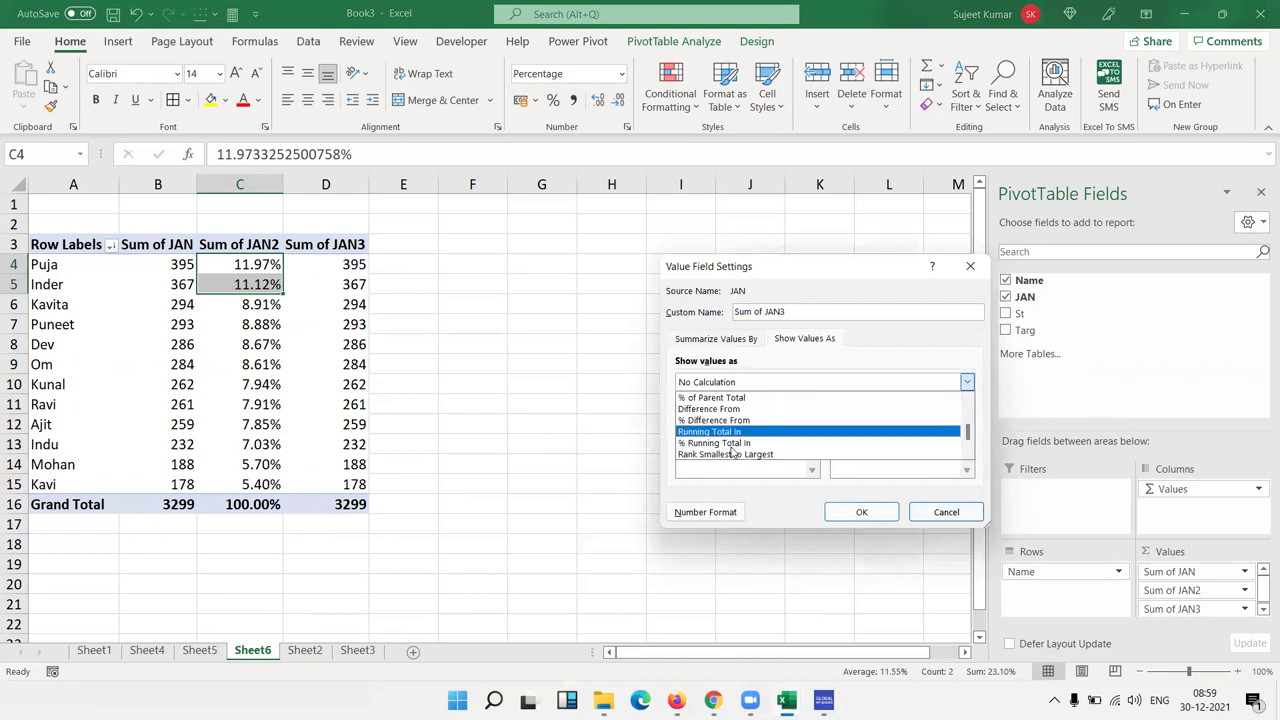
click(730, 446)
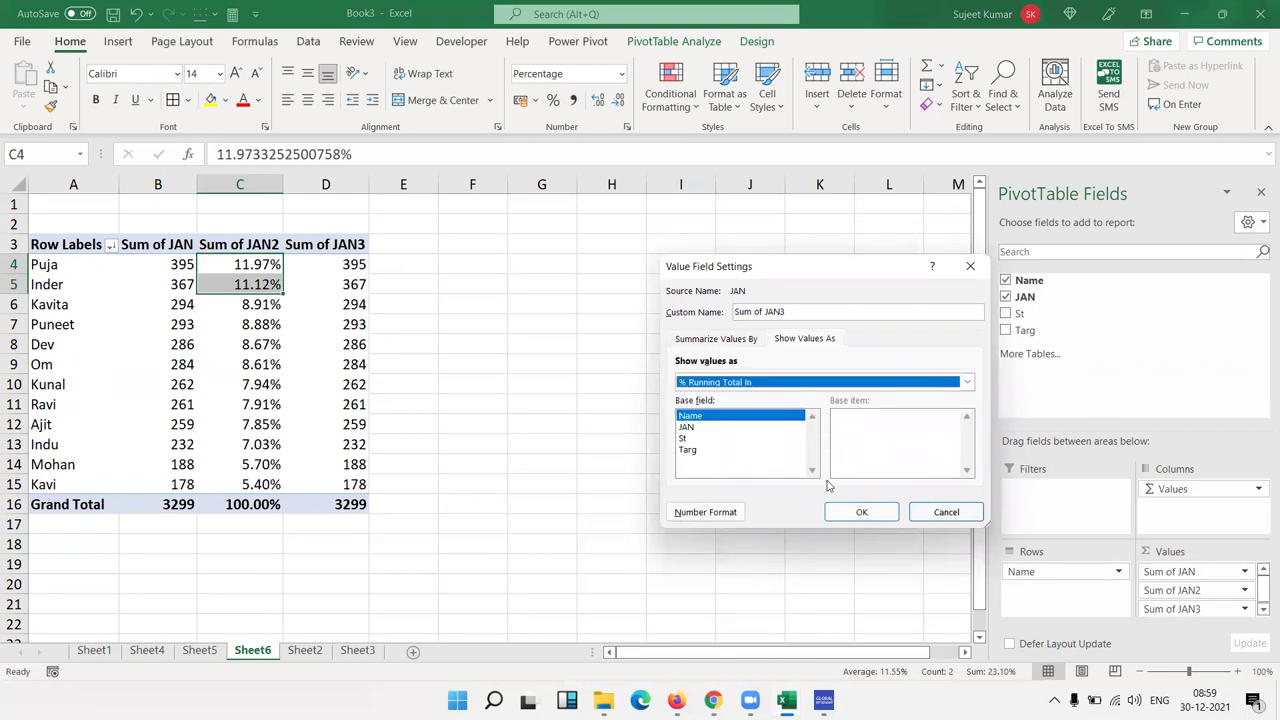
click(862, 512)
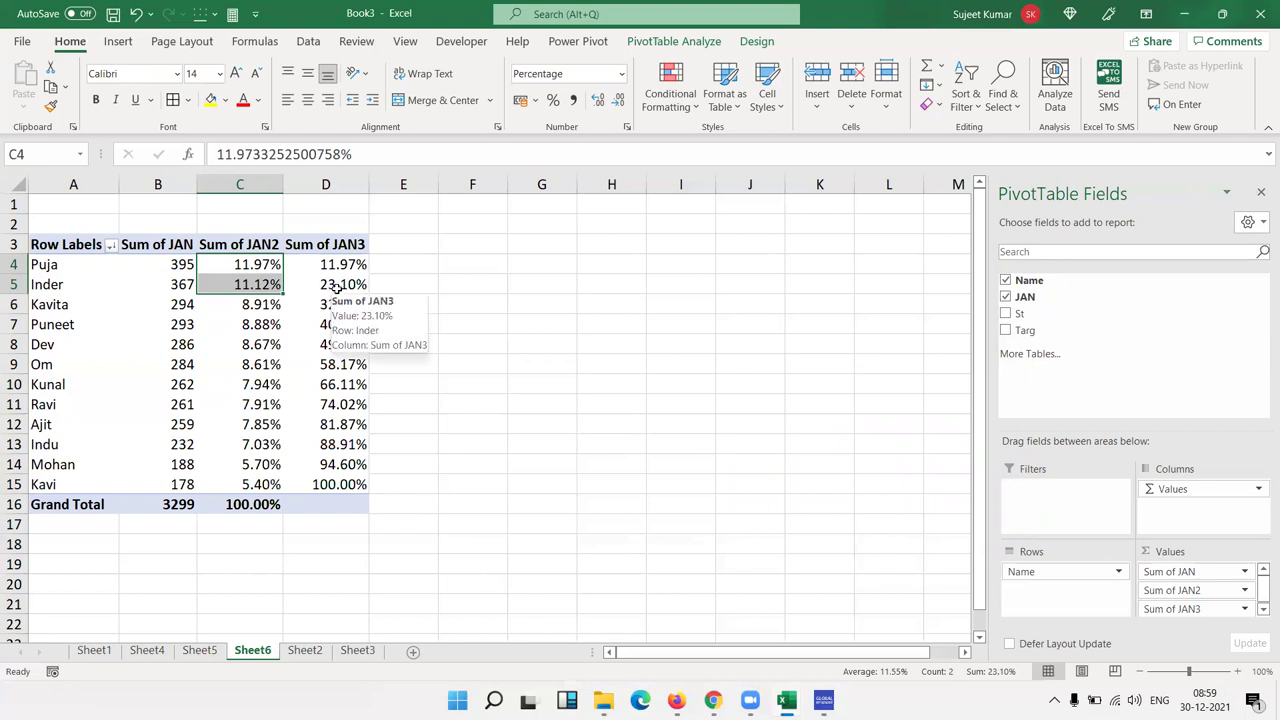
mouse_move(326, 424)
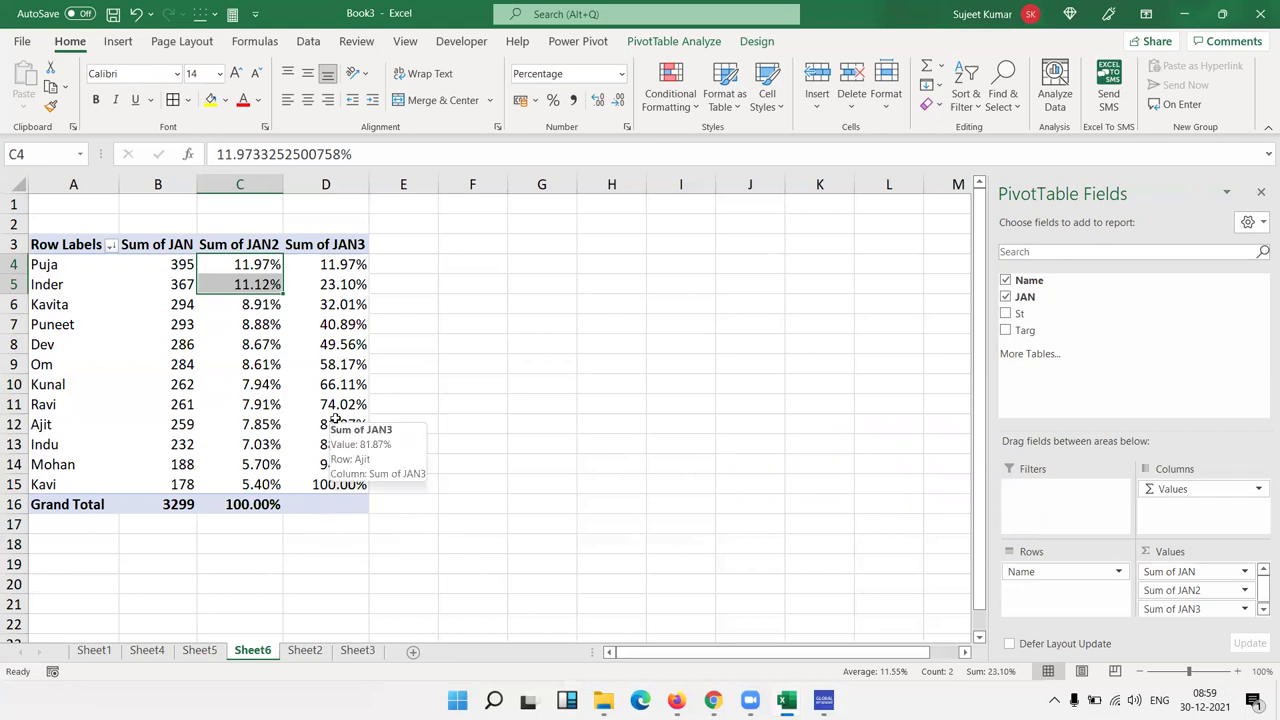
Check the running-total percentages in column D, including Kavi's final 100%
click(336, 398)
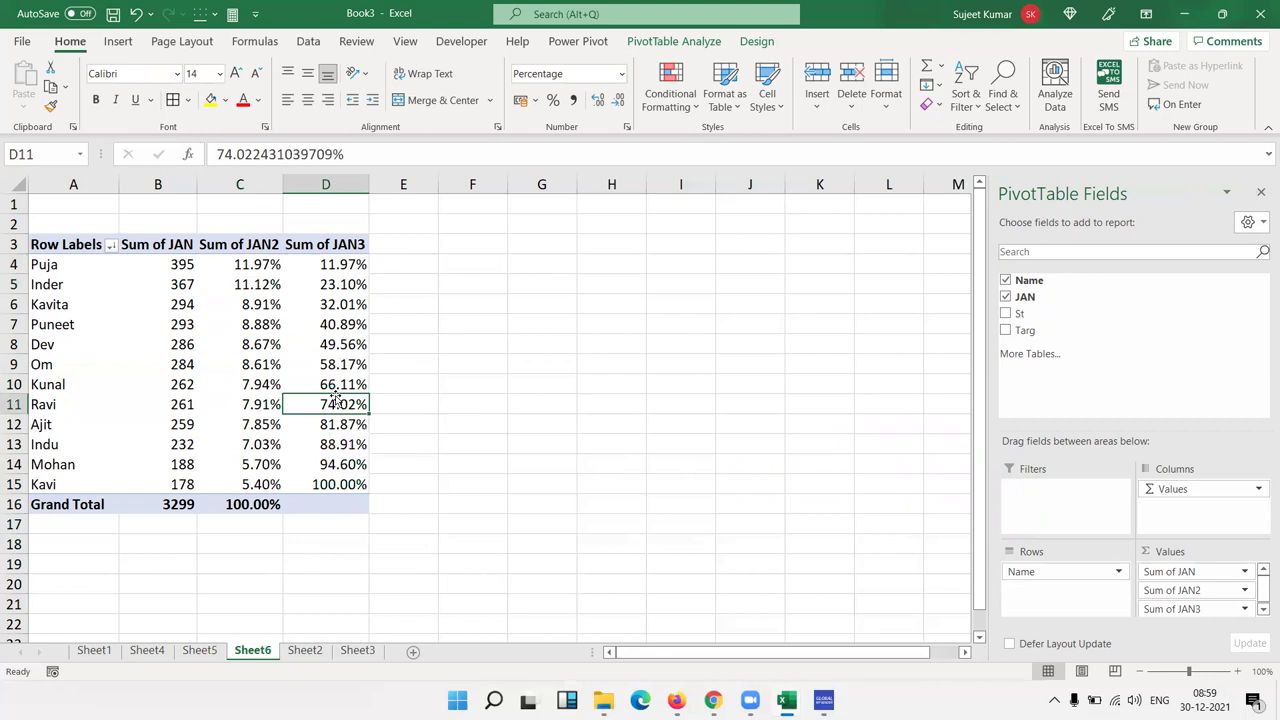
click(330, 446)
click(336, 480)
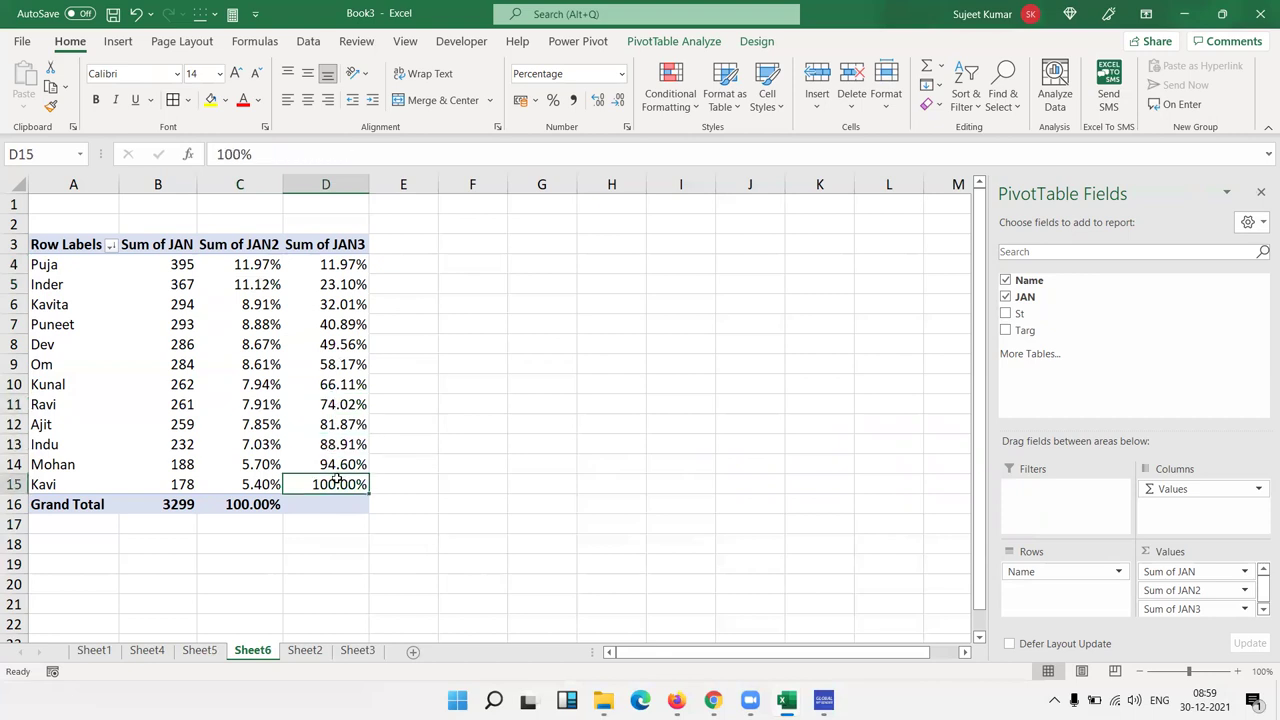
click(336, 466)
click(333, 441)
click(337, 417)
click(345, 387)
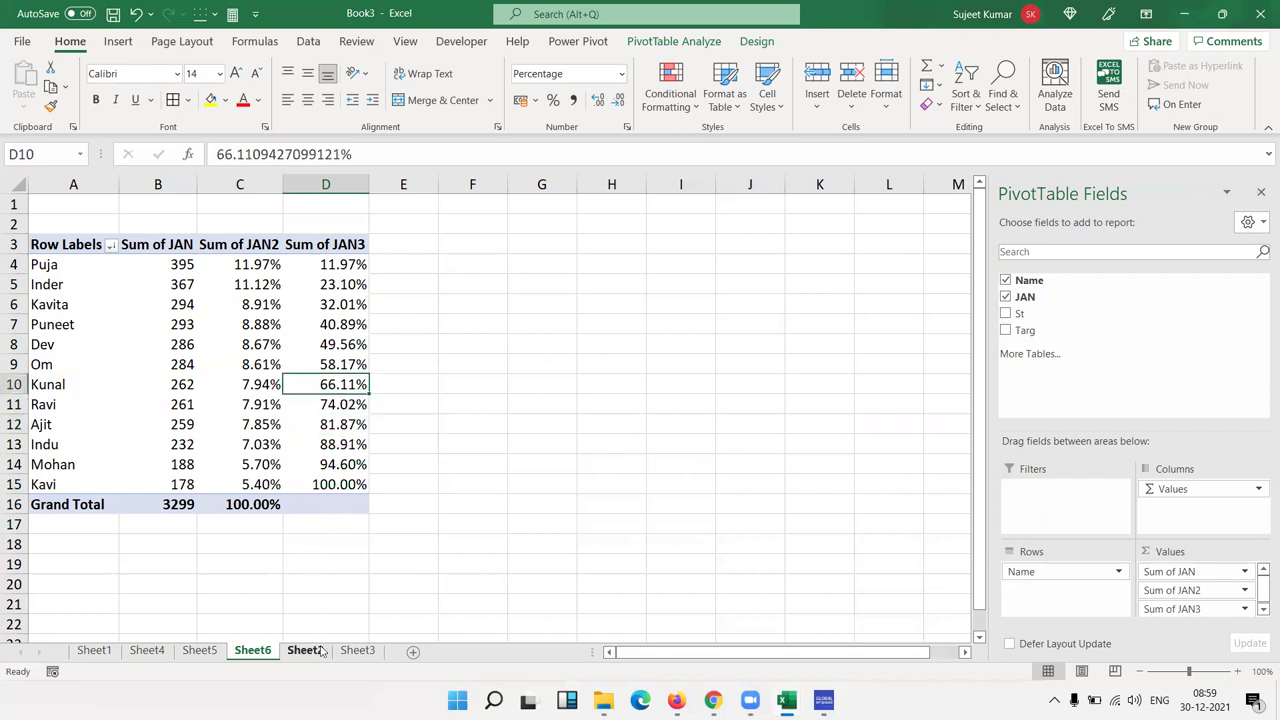
Browse Sheet2, Sheet1 and Sheet3, then return to the pivot on Sheet6
click(320, 651)
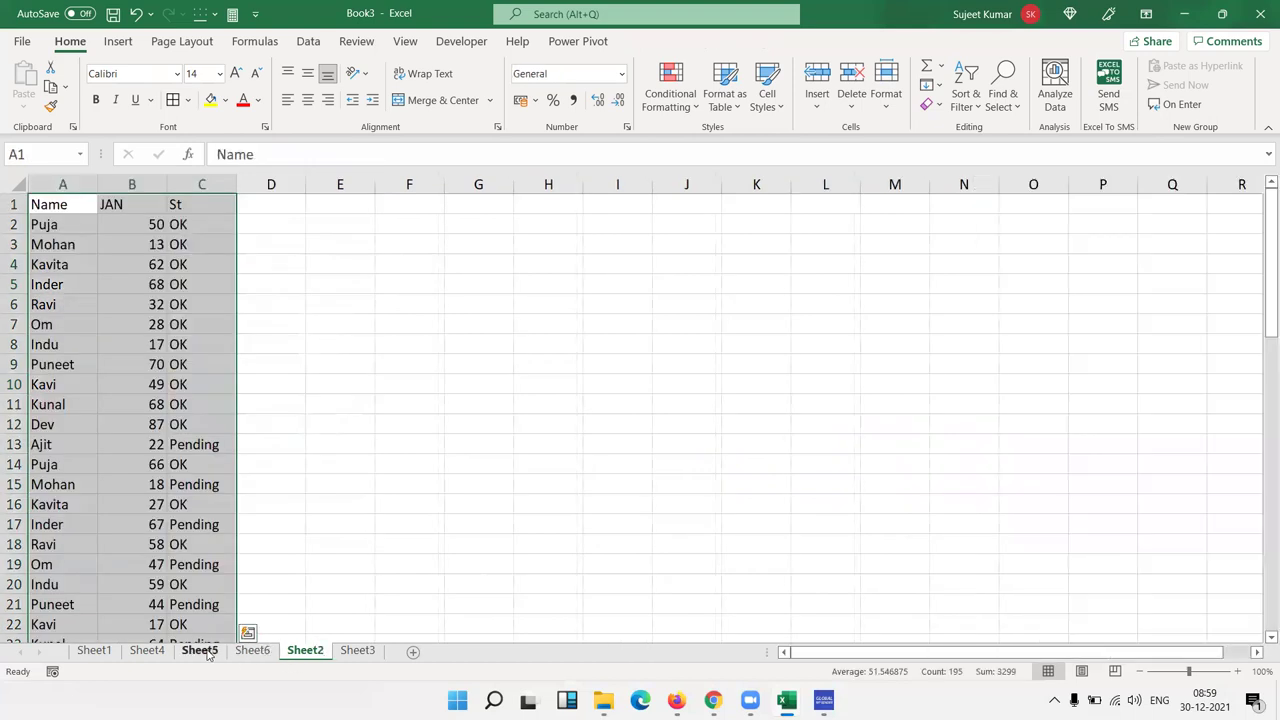
click(94, 651)
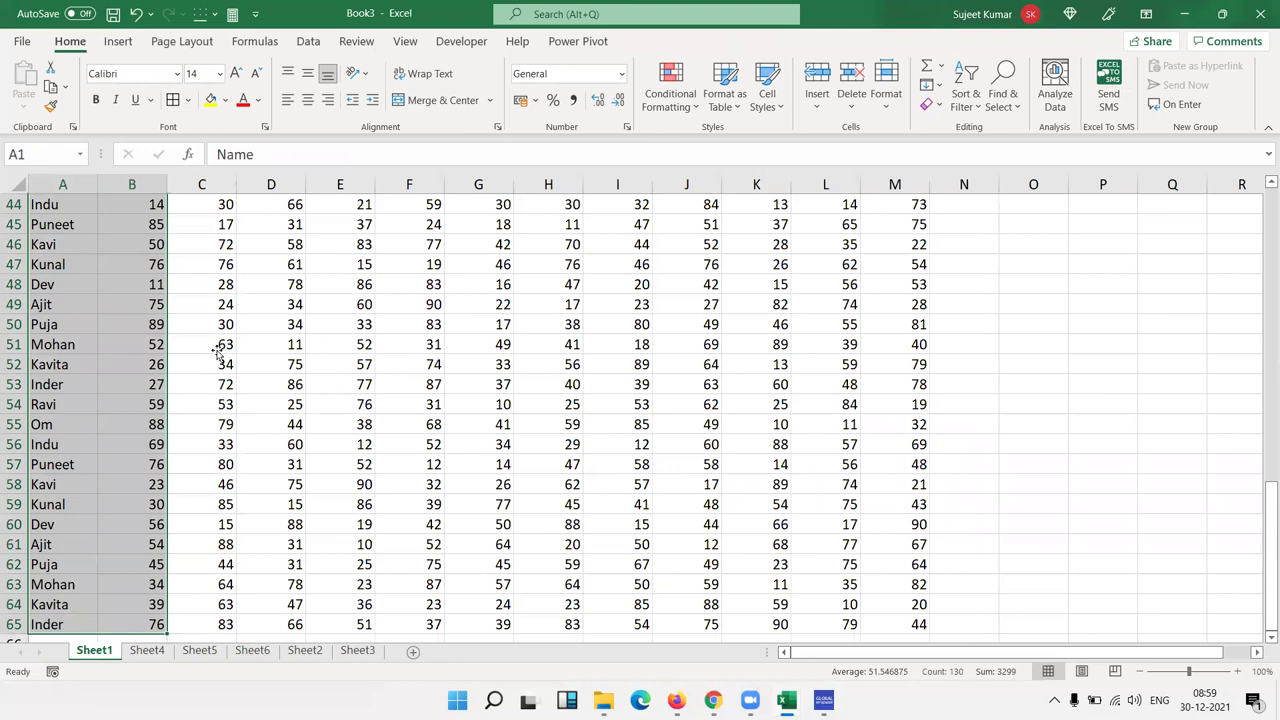
click(218, 350)
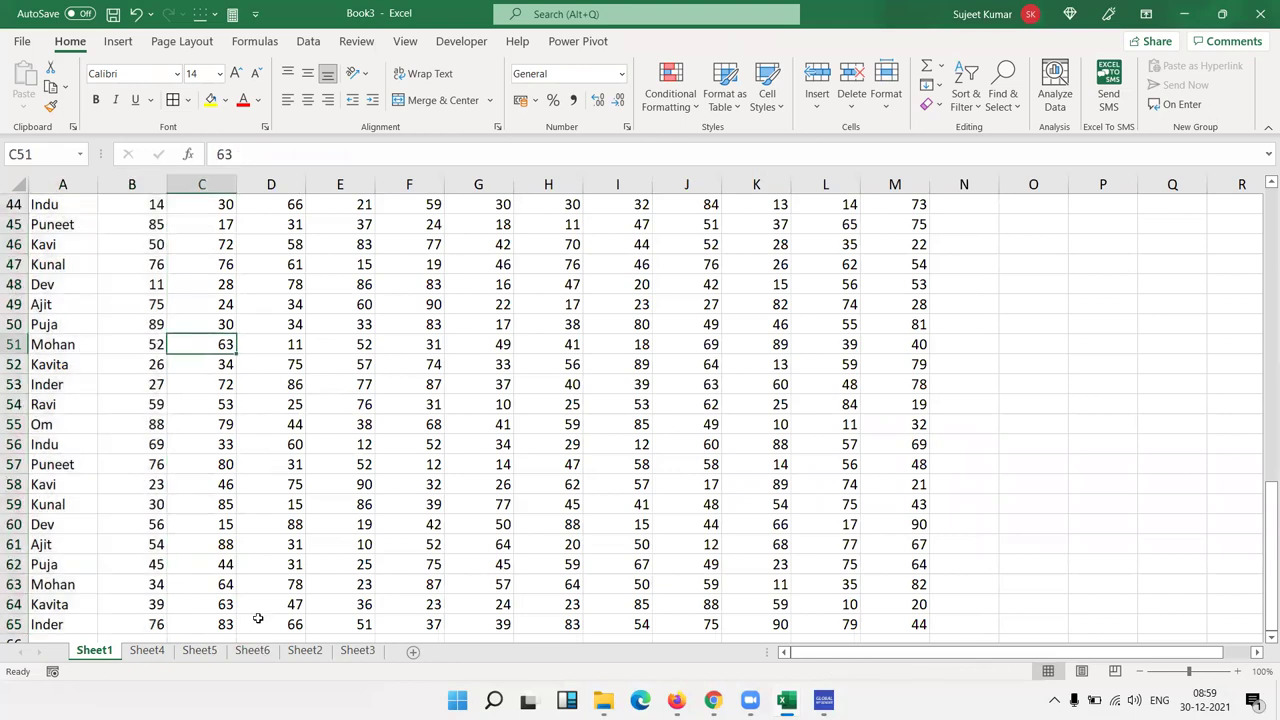
click(360, 651)
click(308, 648)
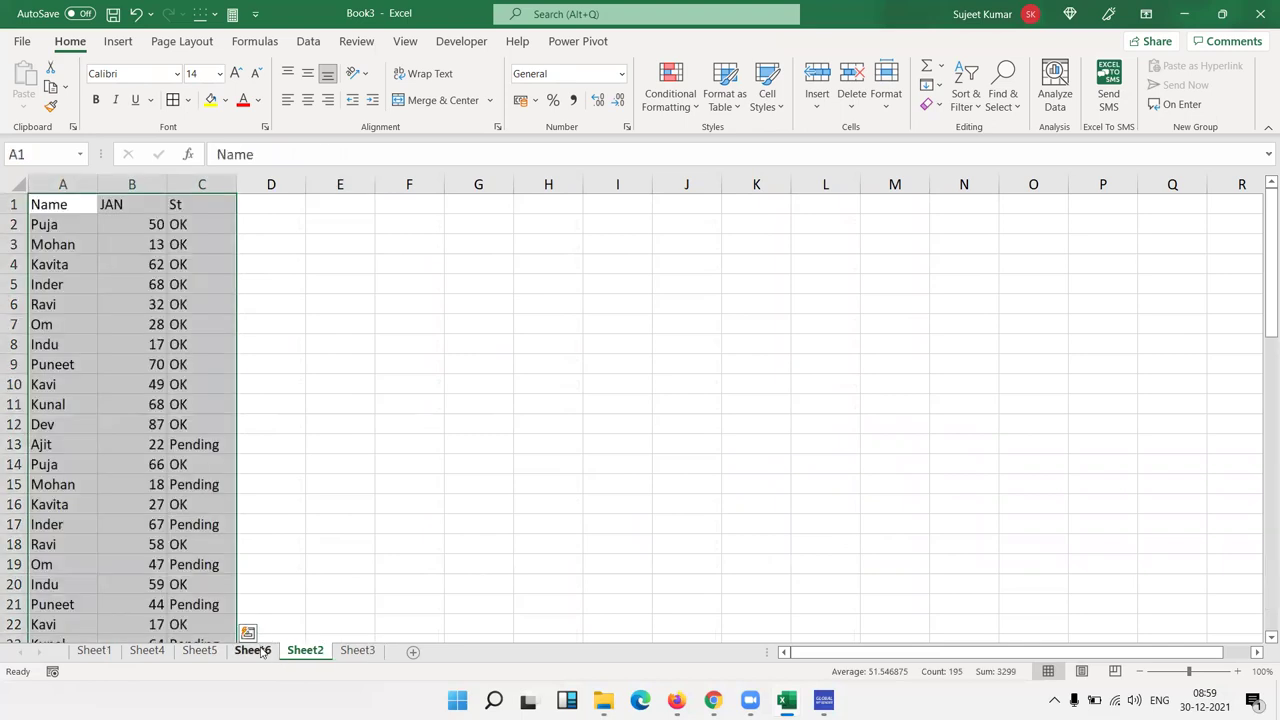
click(258, 650)
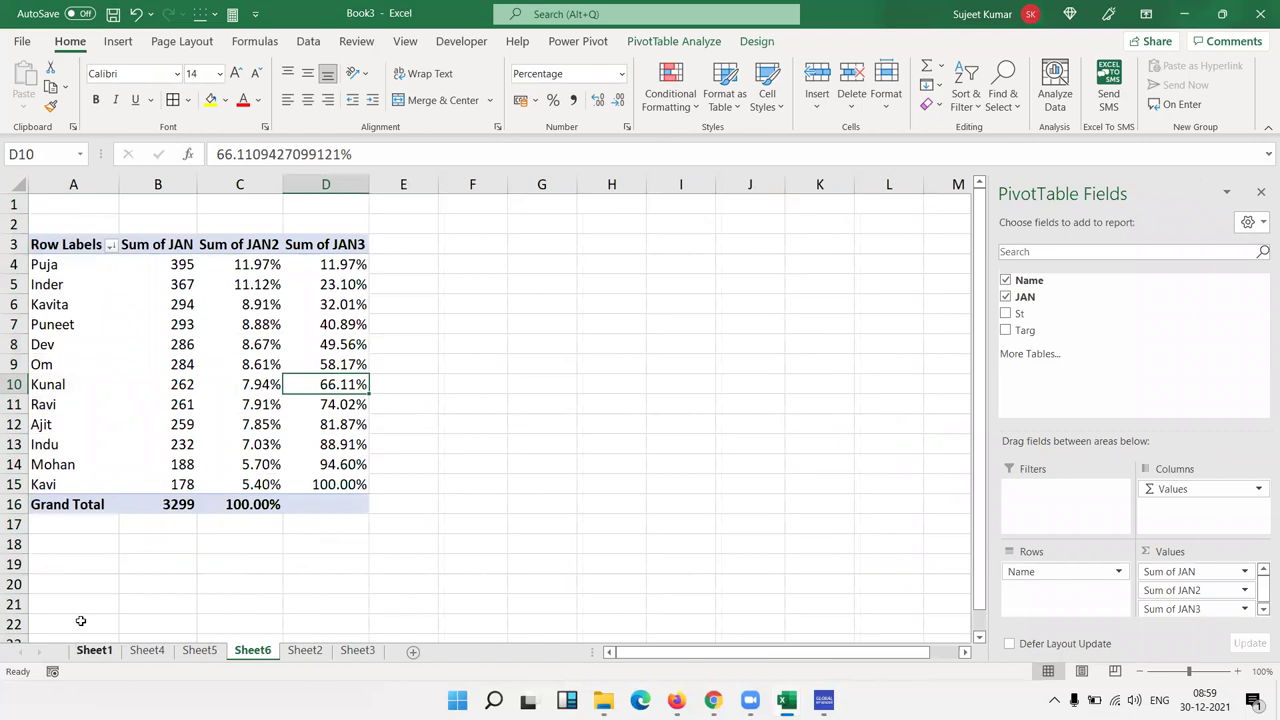
Go back to Sheet1's monthly data, scroll to the top, and select the Name header in A1
click(94, 650)
scroll(186, 369, up, 13)
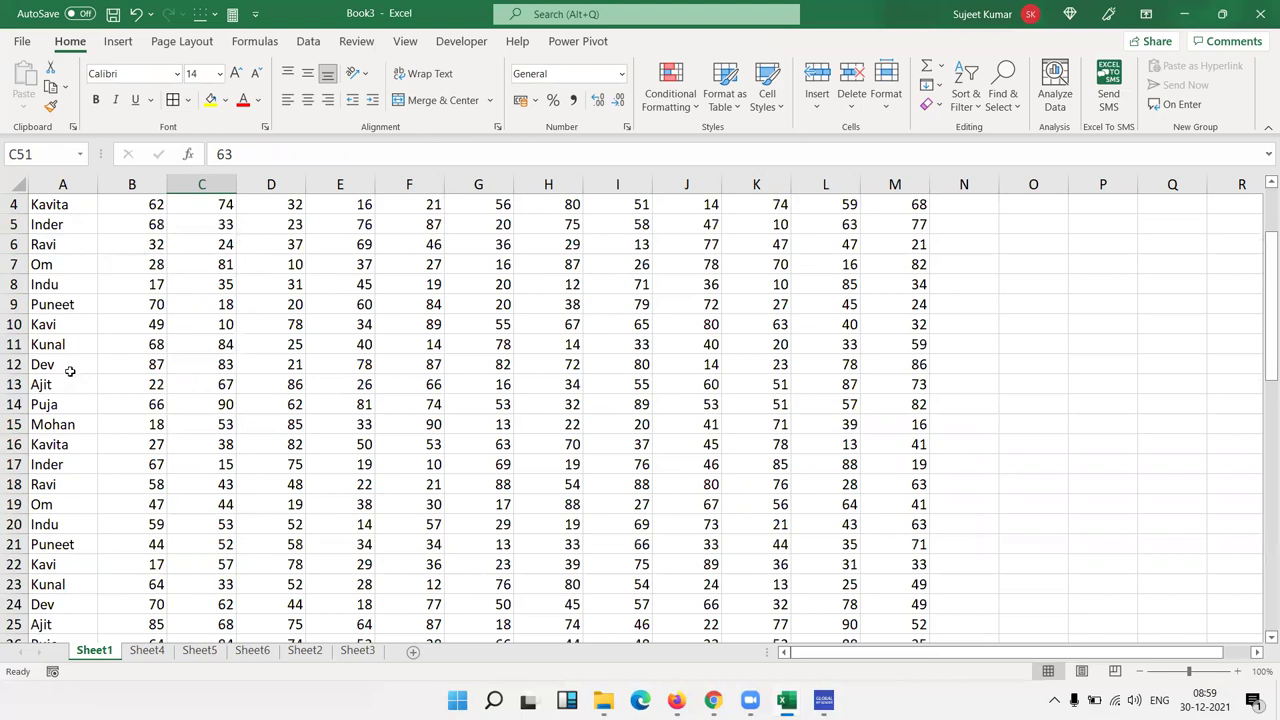
scroll(70, 203, up, 1)
click(70, 203)
click(118, 41)
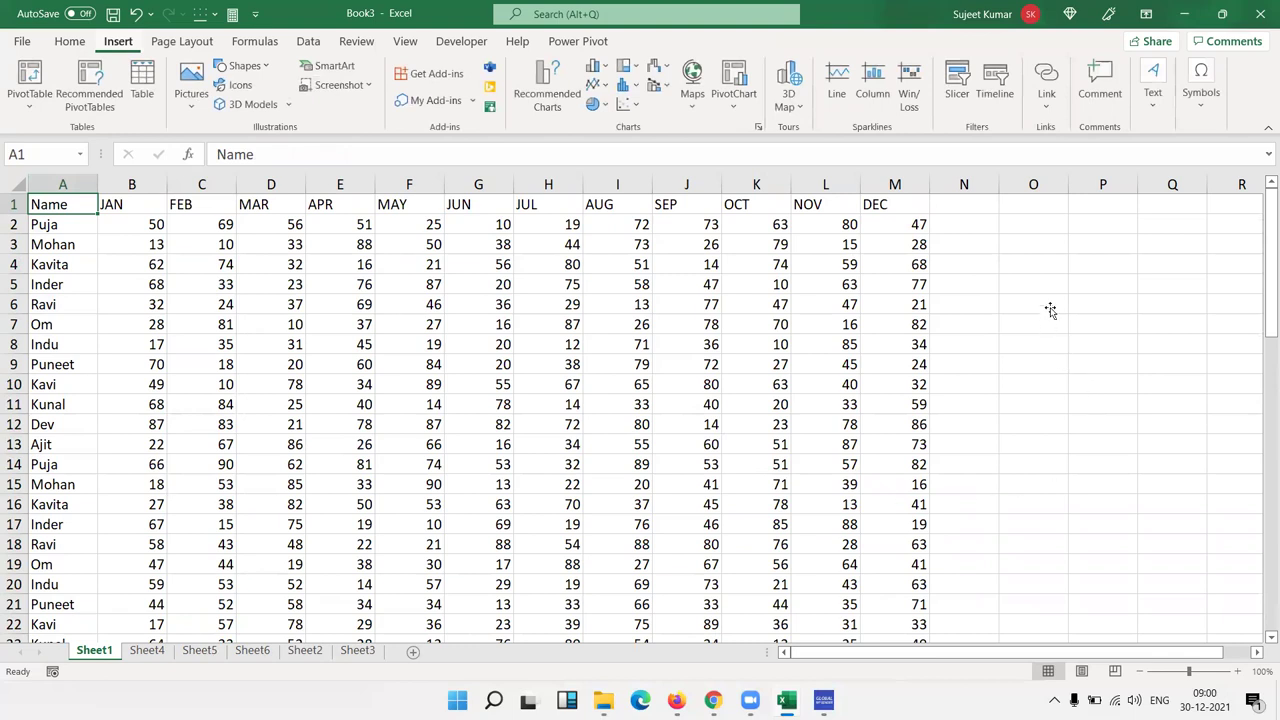
drag(1051, 286, 1090, 615)
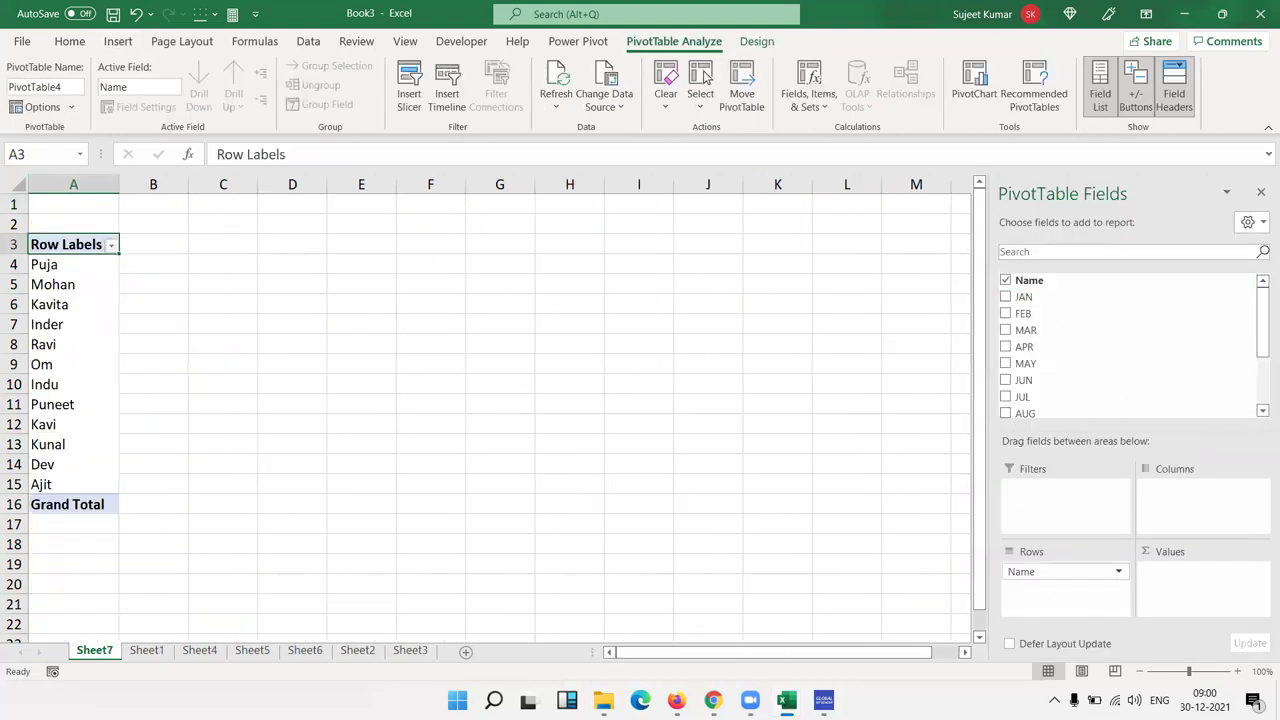
click(146, 650)
drag(131, 184, 851, 203)
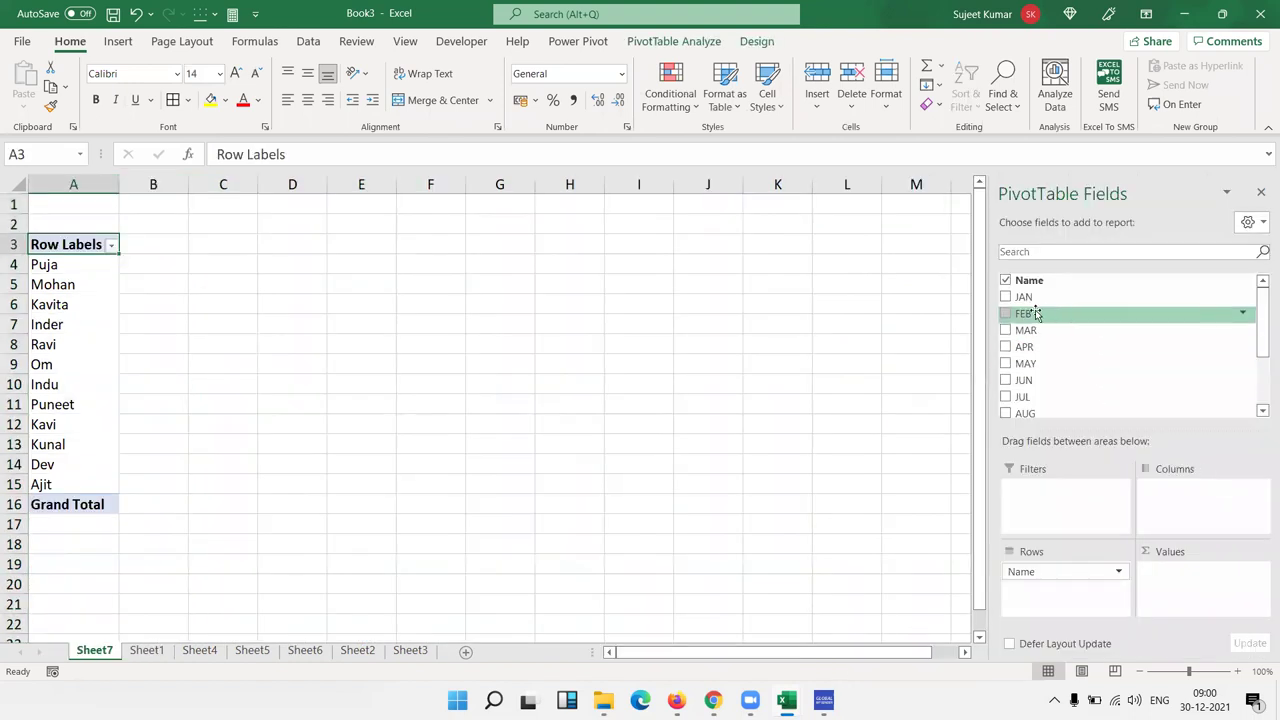
click(1006, 297)
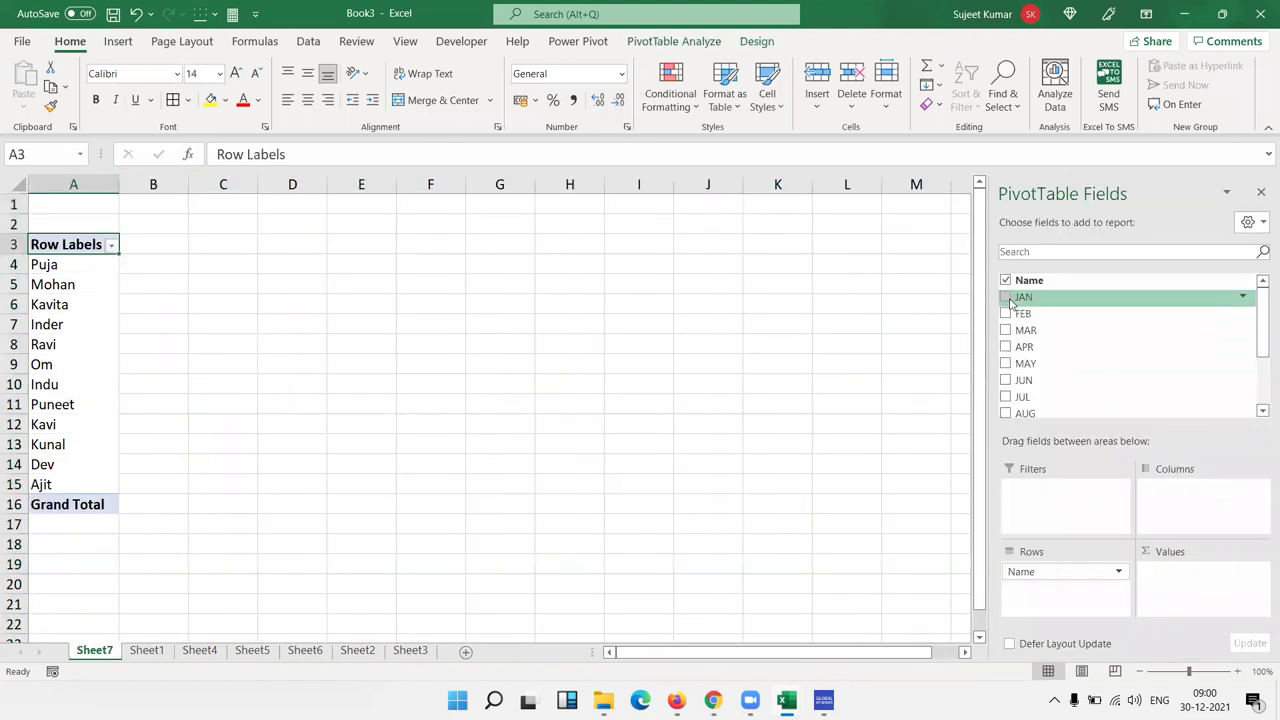
click(1006, 298)
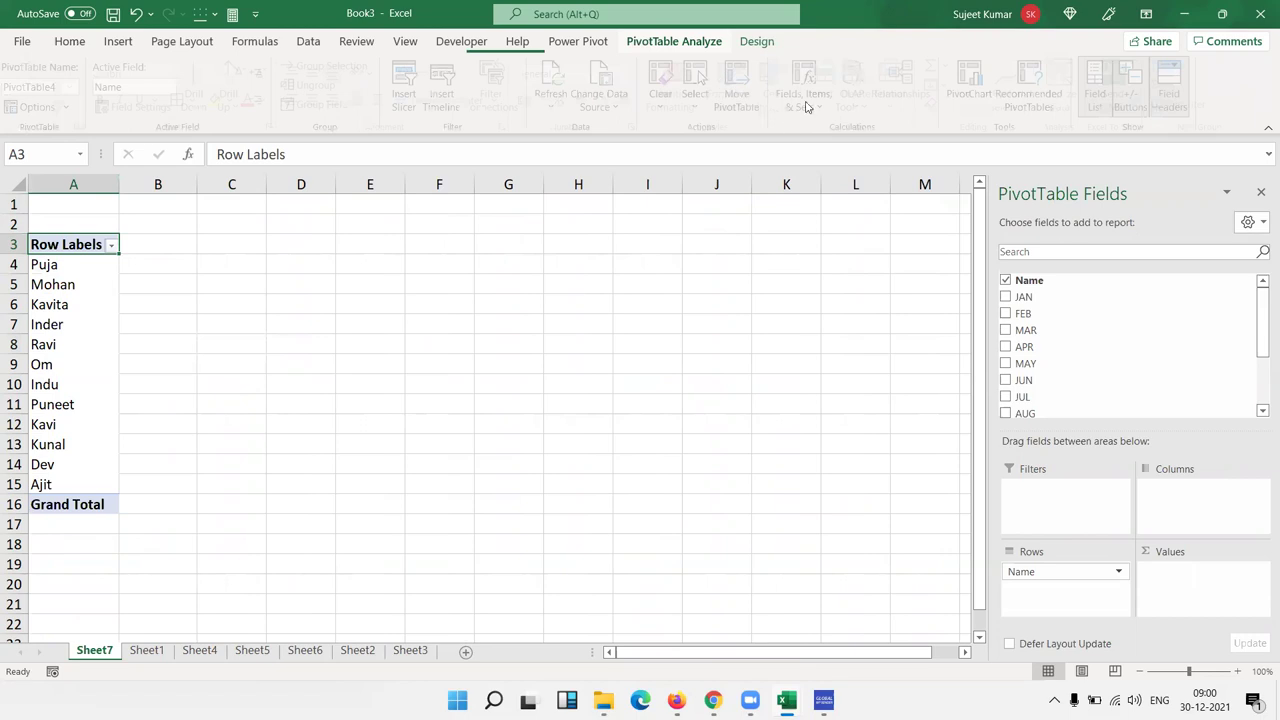
Start a new calculated field named 2021 with formula JAN+FEB+MAR+APR+MAY+JUN+
click(809, 110)
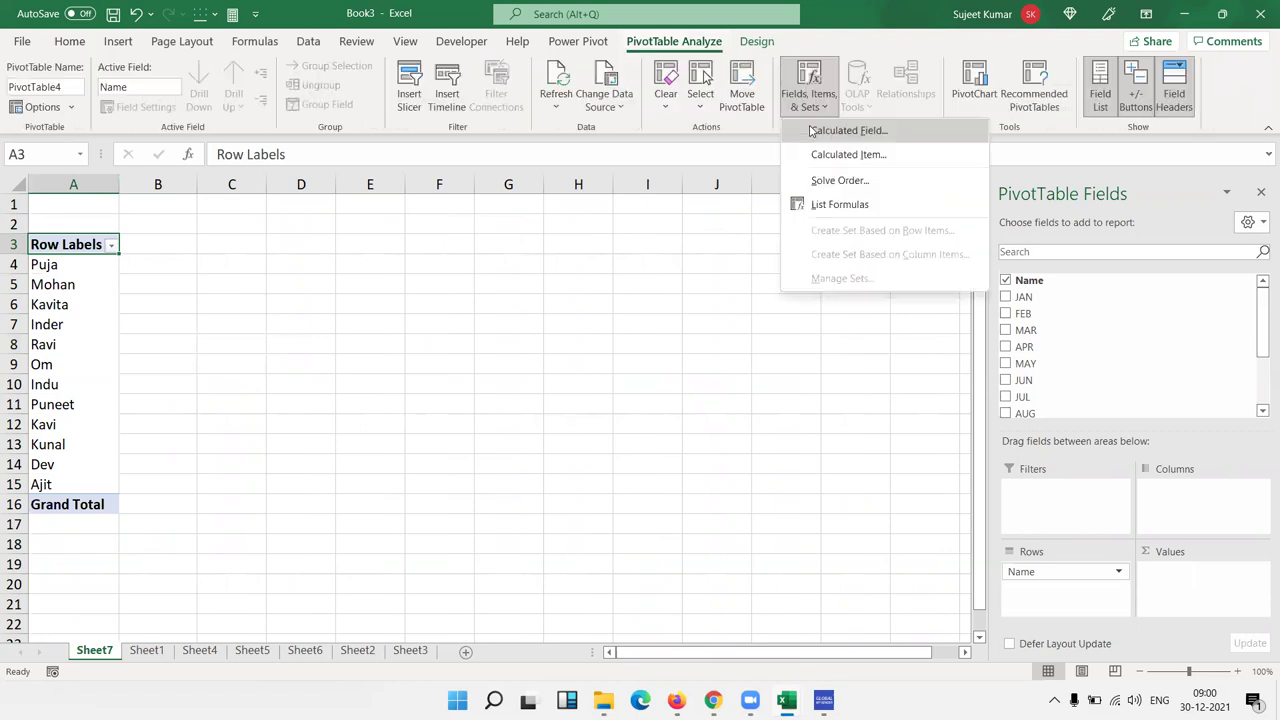
click(812, 131)
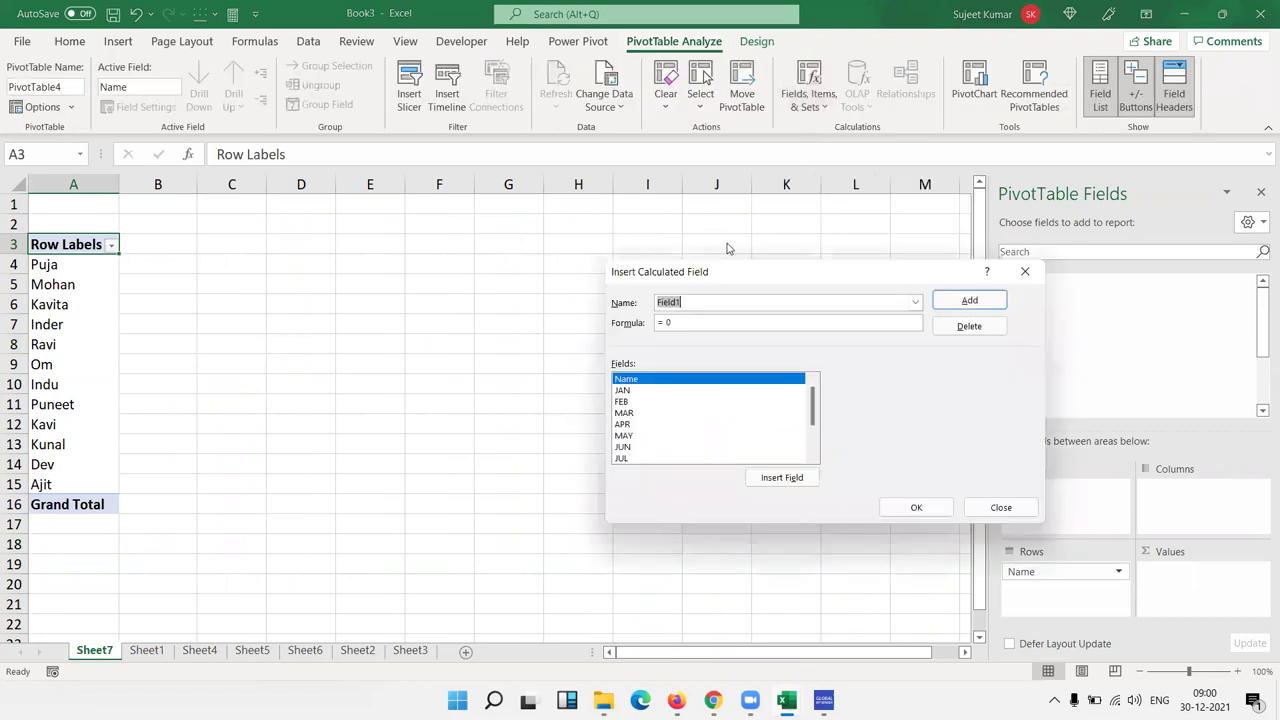
text(2021)
double_click(630, 391)
text(+ FEB+)
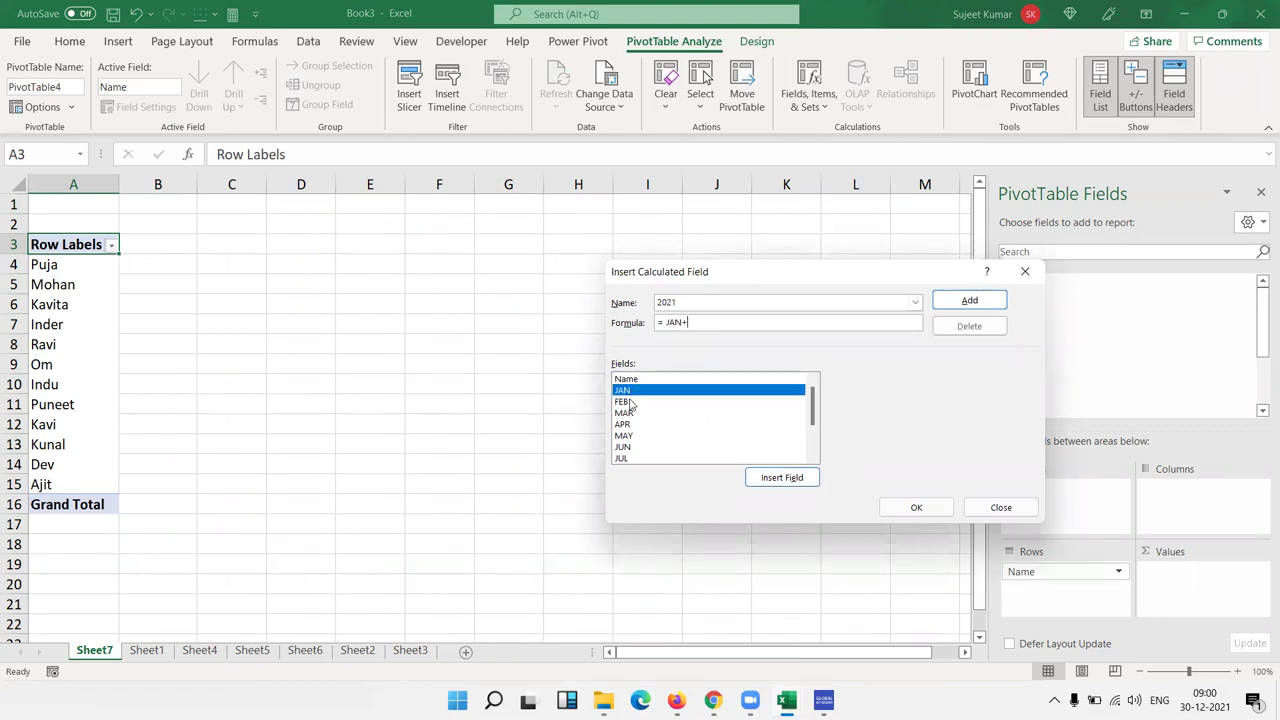
double_click(622, 401)
text(+ MAR+)
double_click(624, 412)
text(+ MAR+ APR+)
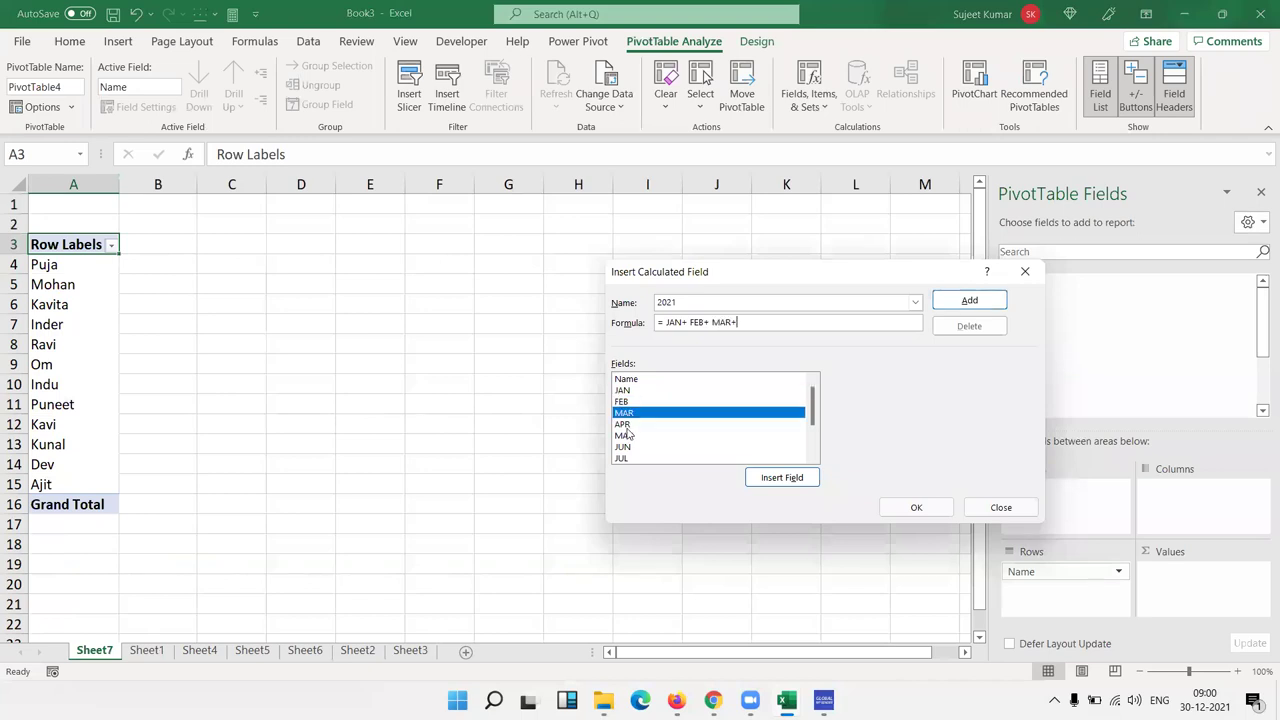
double_click(622, 424)
text(+ MAY)
double_click(624, 436)
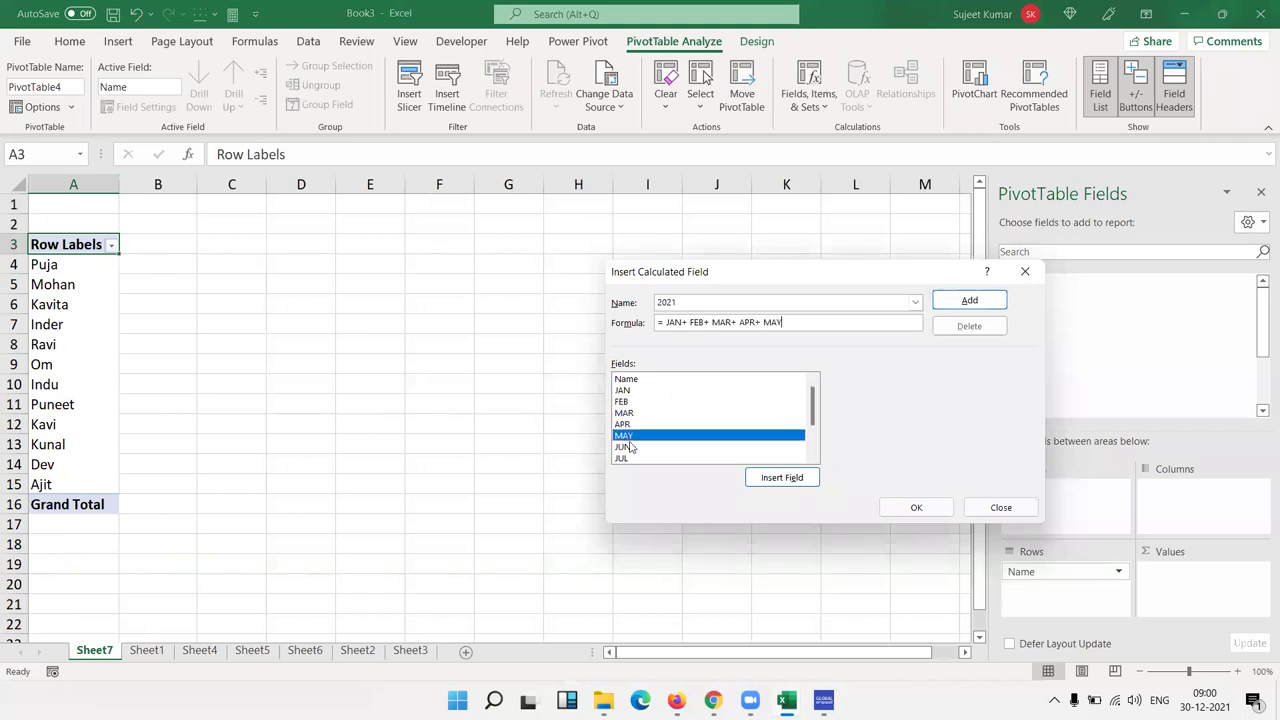
text(+)
double_click(630, 447)
text(+)
Remove the duplicated JUN and extend the formula with JUL, AUG and SEP
double_click(632, 450)
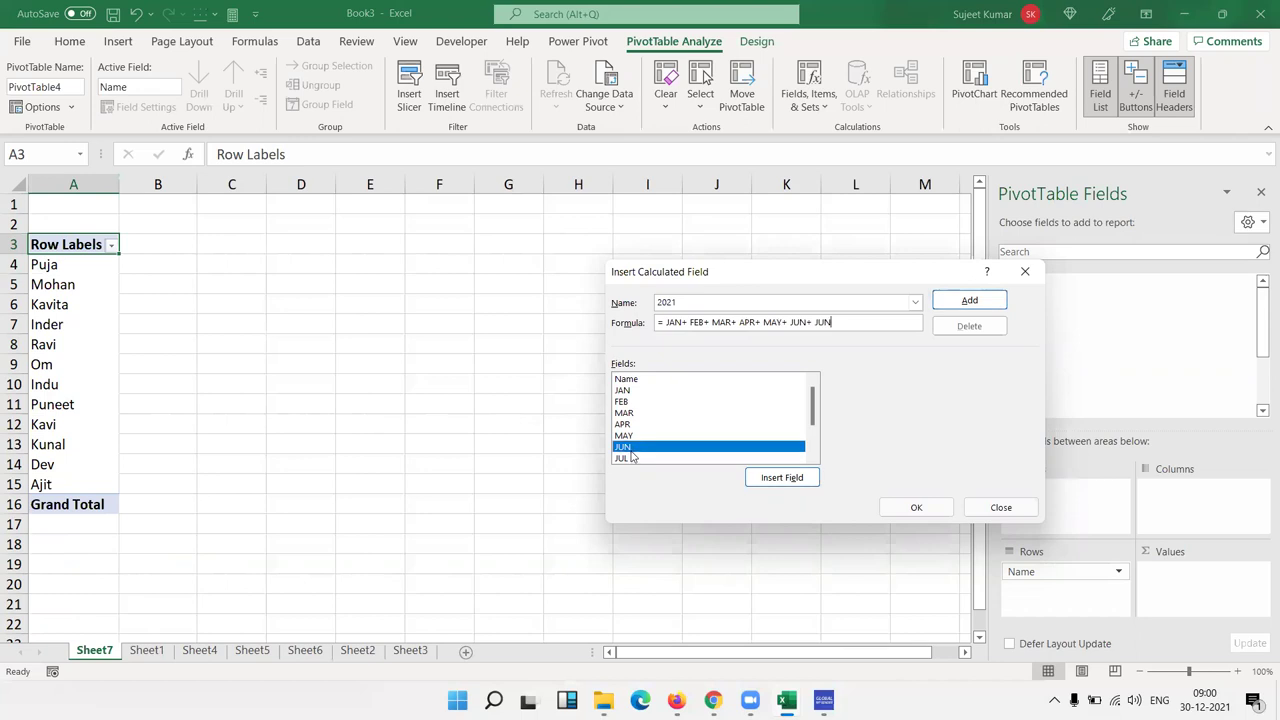
key(BackSpace)
key(BackSpace)
key(BackSpace)
drag(815, 406, 816, 430)
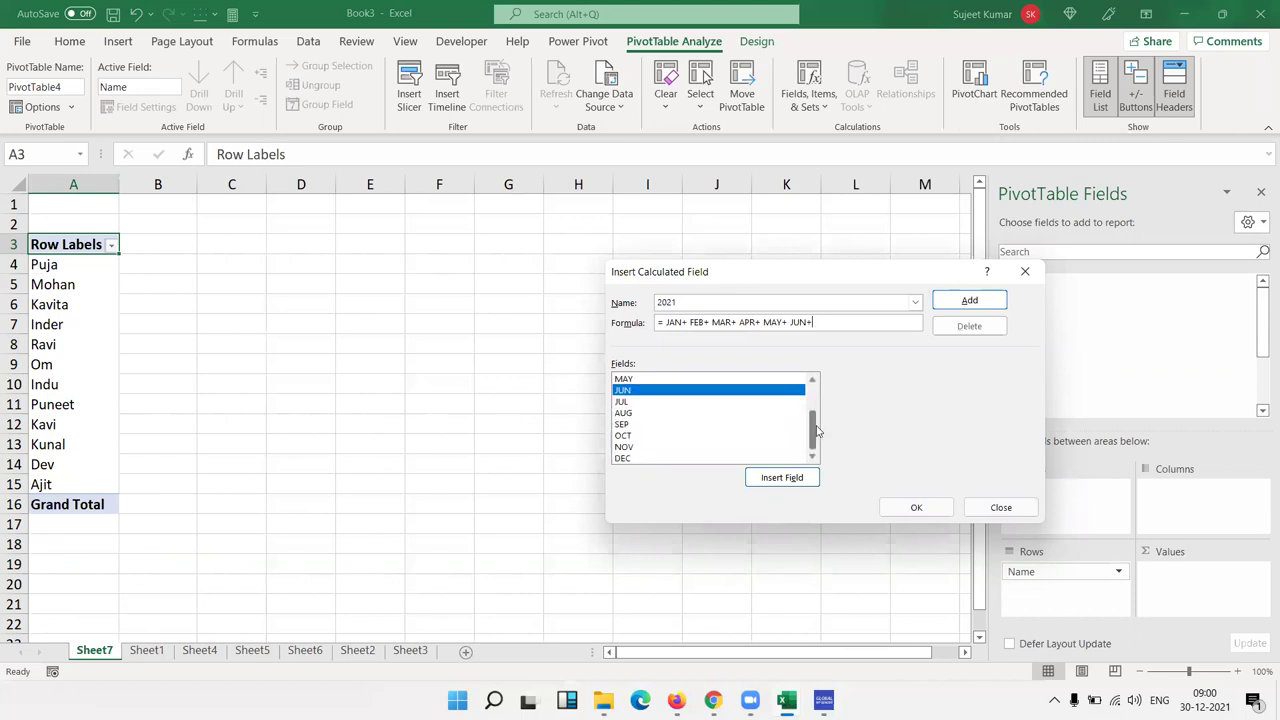
click(646, 403)
double_click(646, 403)
text(+)
double_click(645, 412)
text(+)
double_click(645, 426)
text(+)
Finish the formula with OCT+NOV+DEC, then add and confirm the 2021 field
click(644, 437)
double_click(643, 438)
text(+)
click(645, 449)
double_click(645, 449)
text(+ AUG+ SEP+ OCT+ NOV+)
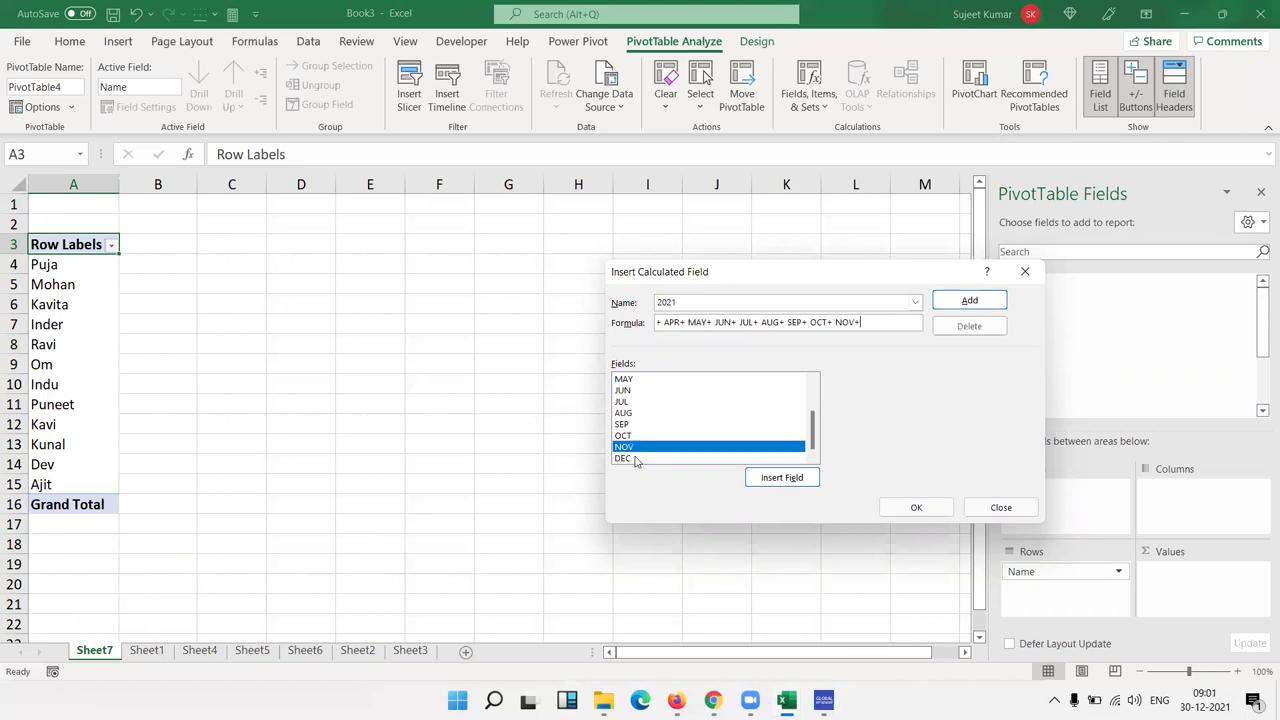
double_click(637, 460)
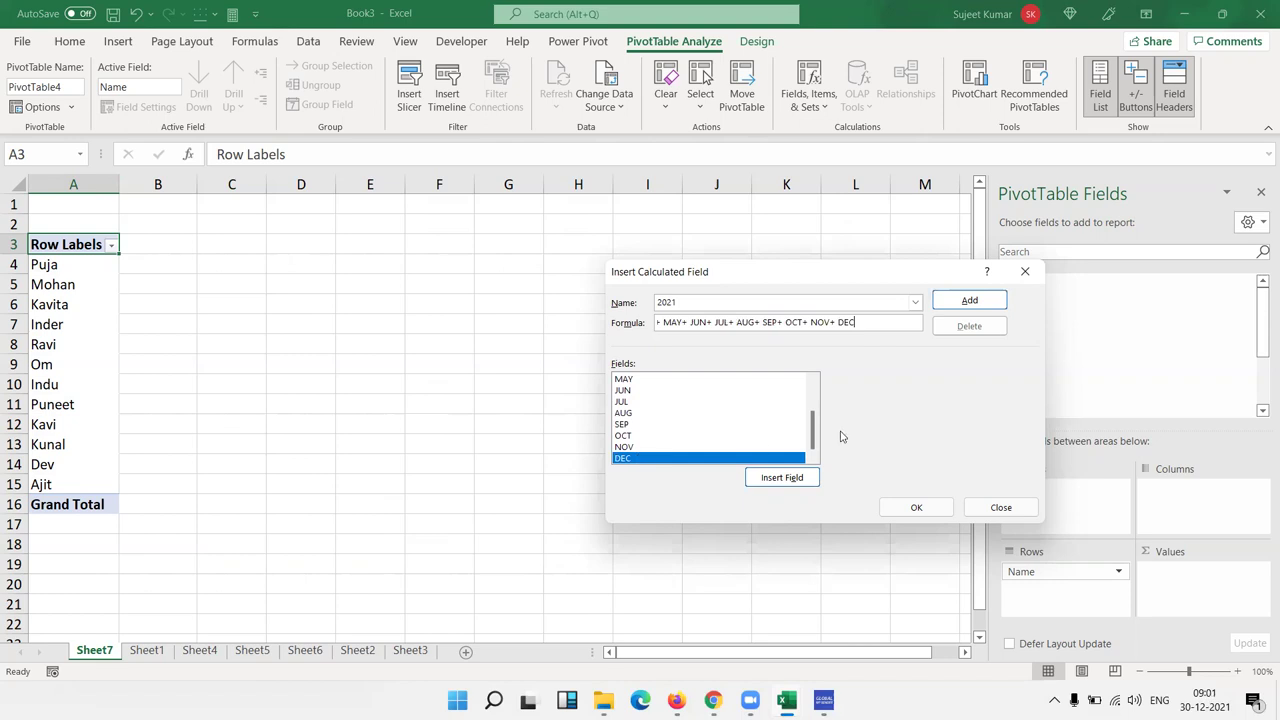
click(940, 299)
click(893, 514)
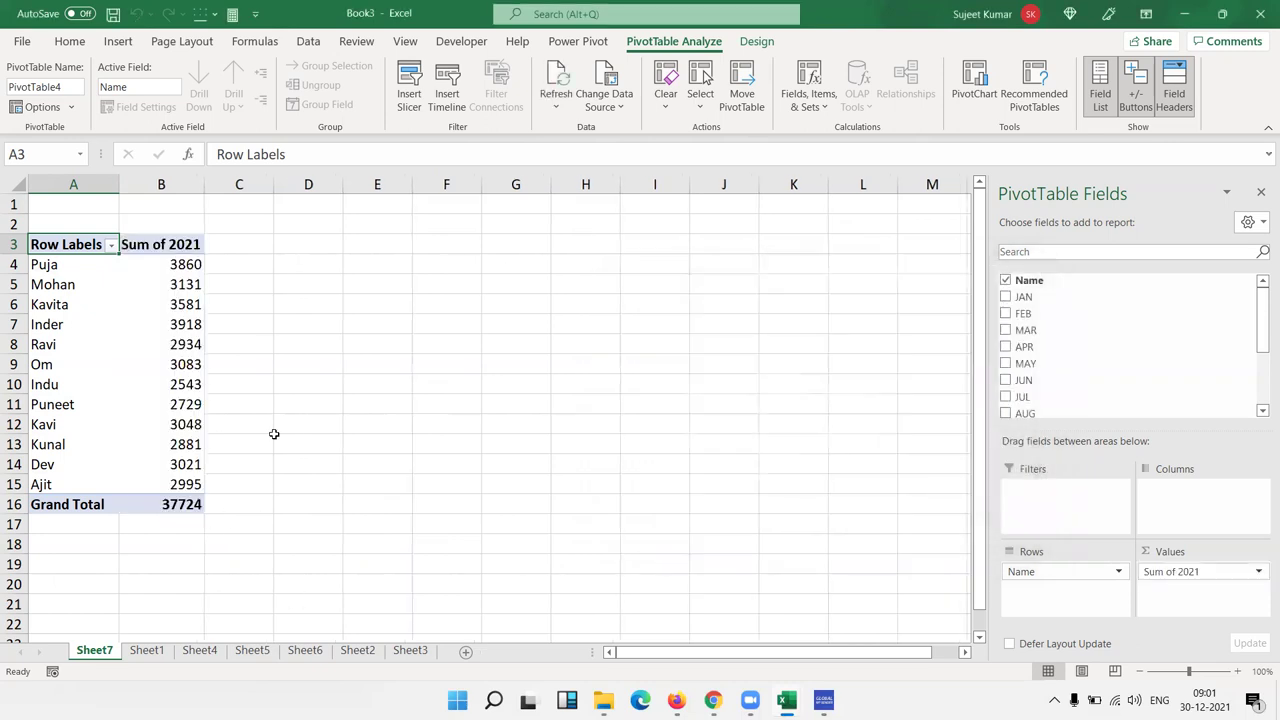
drag(185, 266, 172, 484)
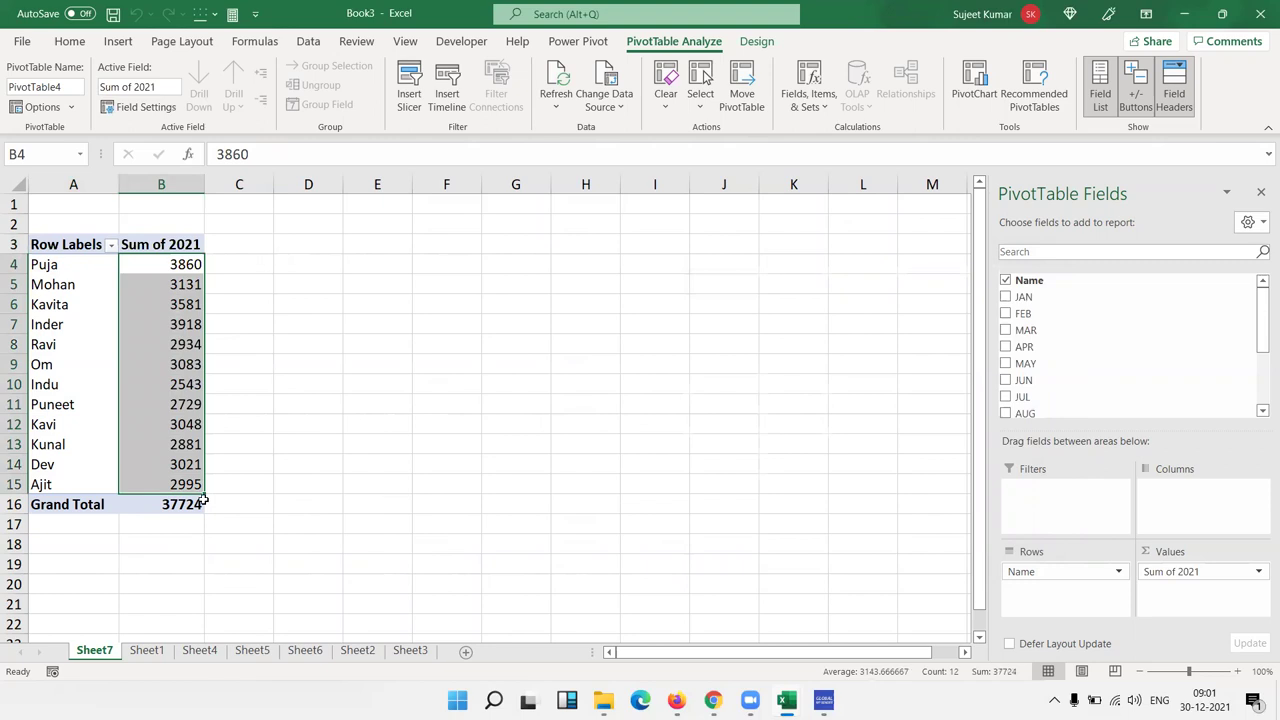
click(170, 266)
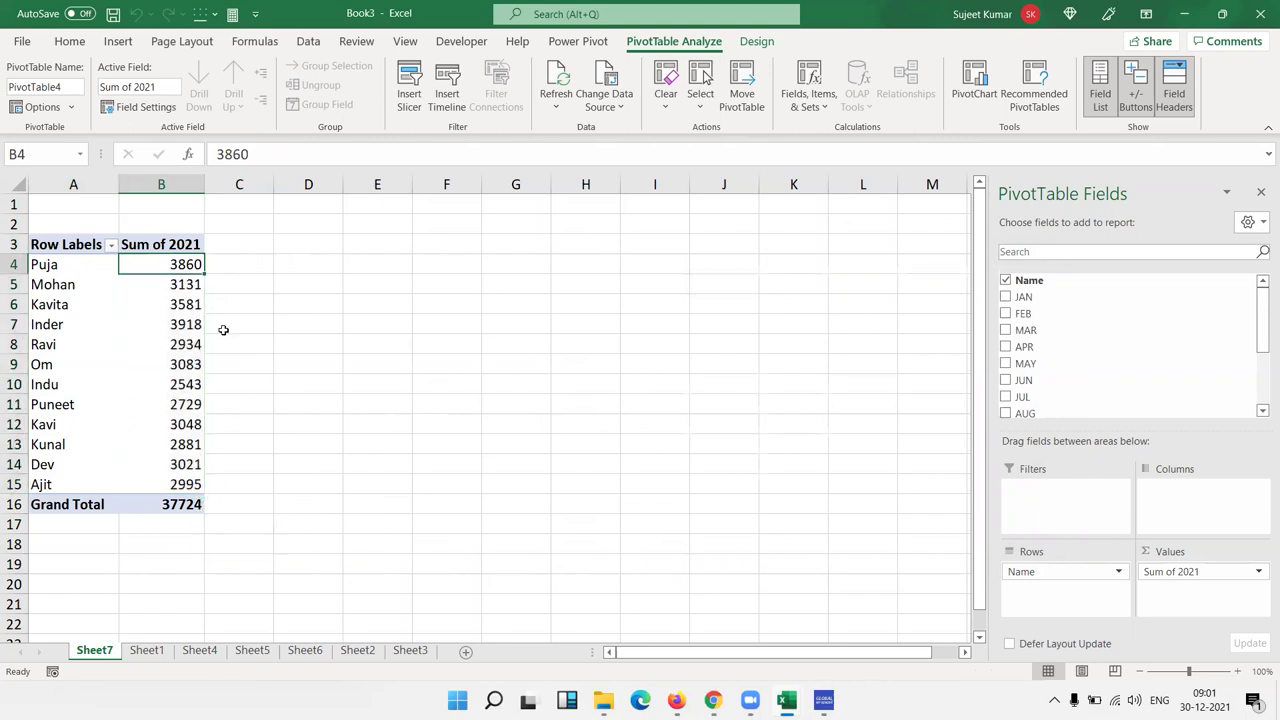
Start a new calculated field named GST and insert the 2021 field into its formula
click(810, 96)
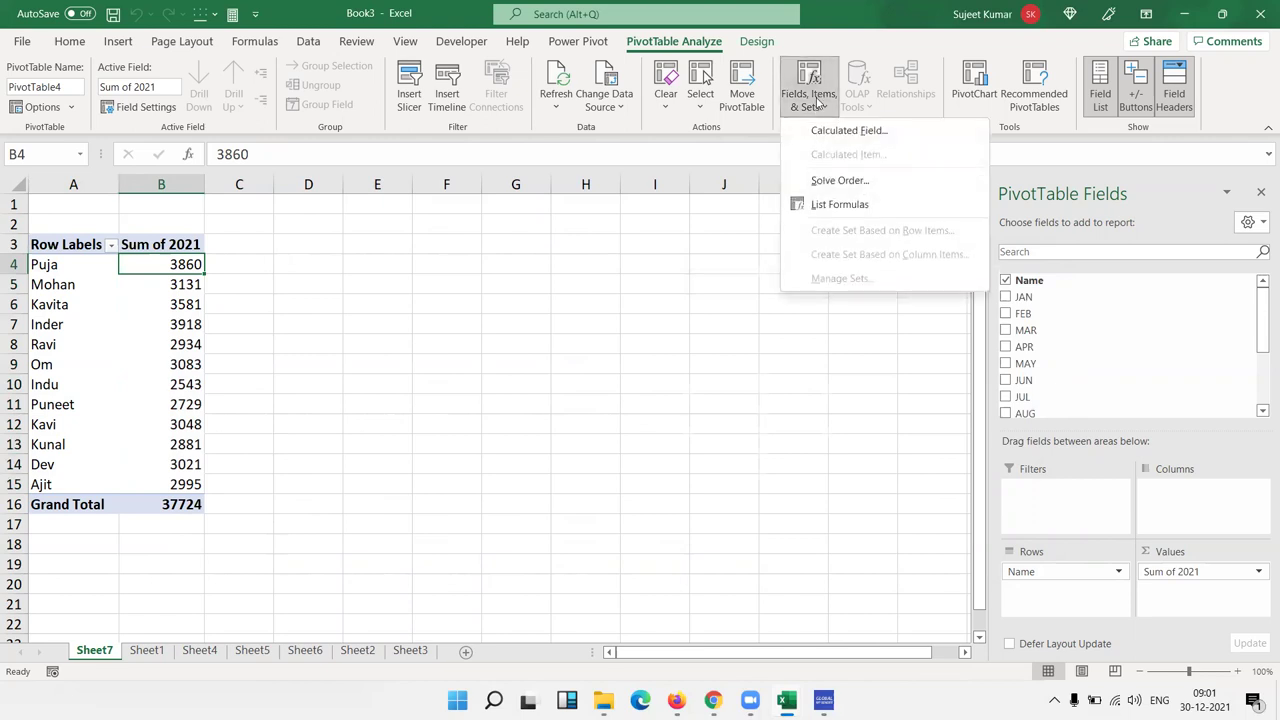
click(815, 131)
text(GST)
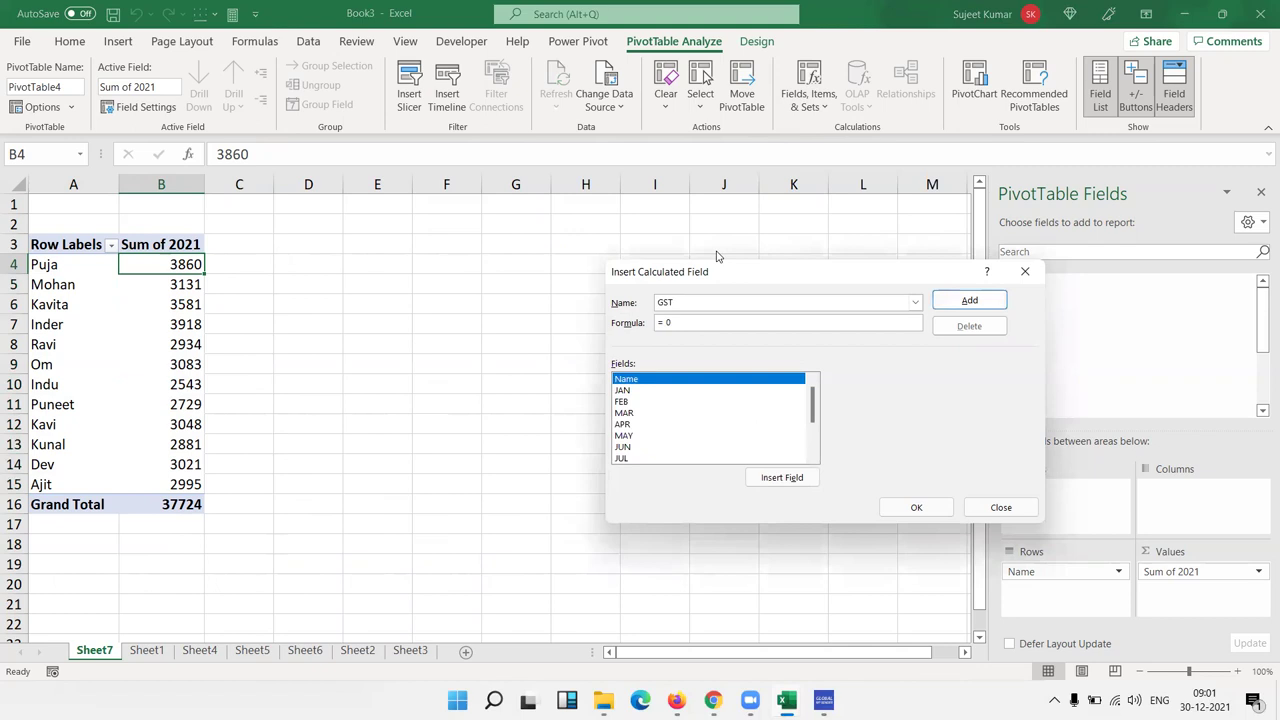
click(708, 320)
drag(811, 405, 798, 456)
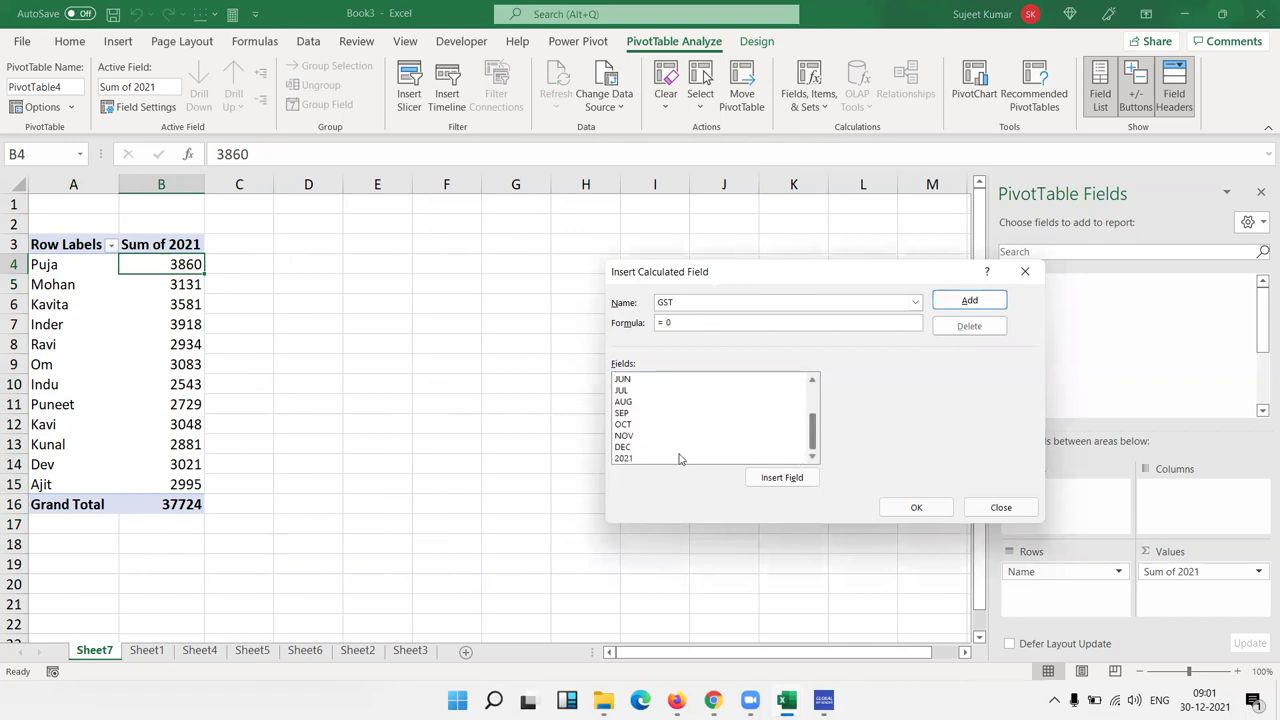
click(626, 459)
double_click(626, 459)
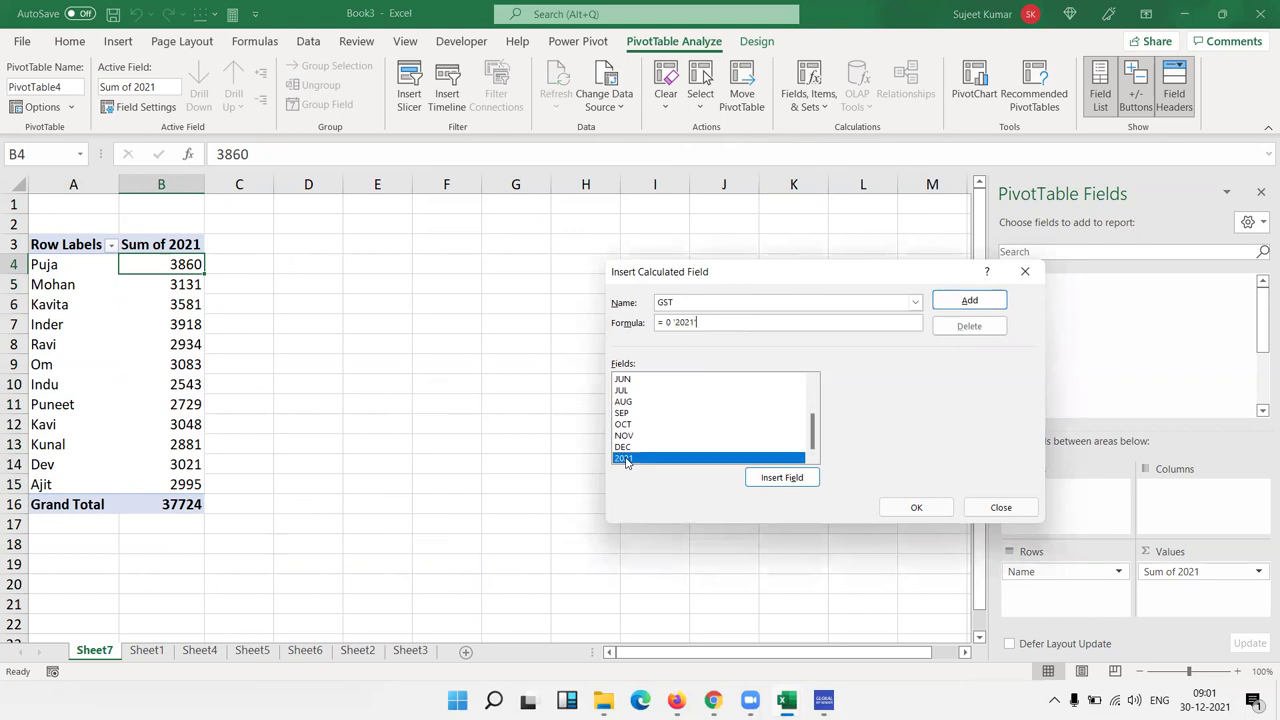
Complete the formula as ='2021'*18%, add the GST field, and select its values C4:C15
click(664, 323)
key(BackSpace)
text(18%)
click(969, 305)
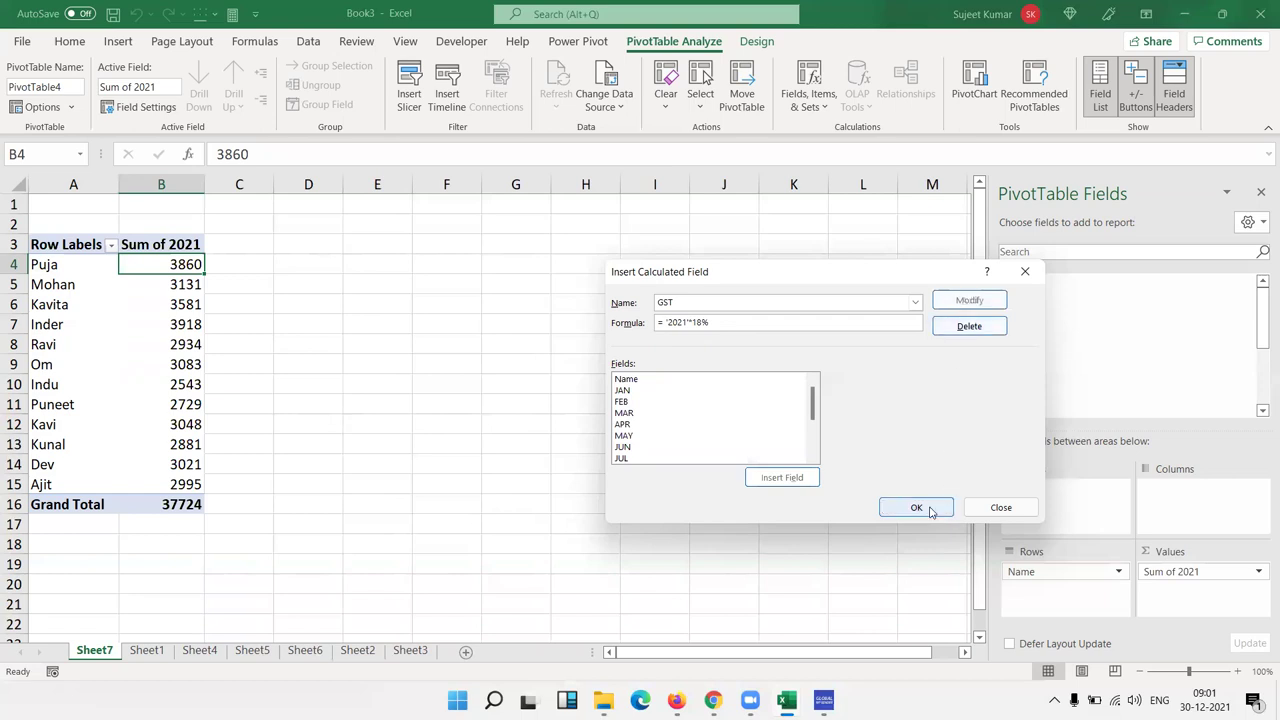
click(916, 507)
drag(264, 266, 228, 489)
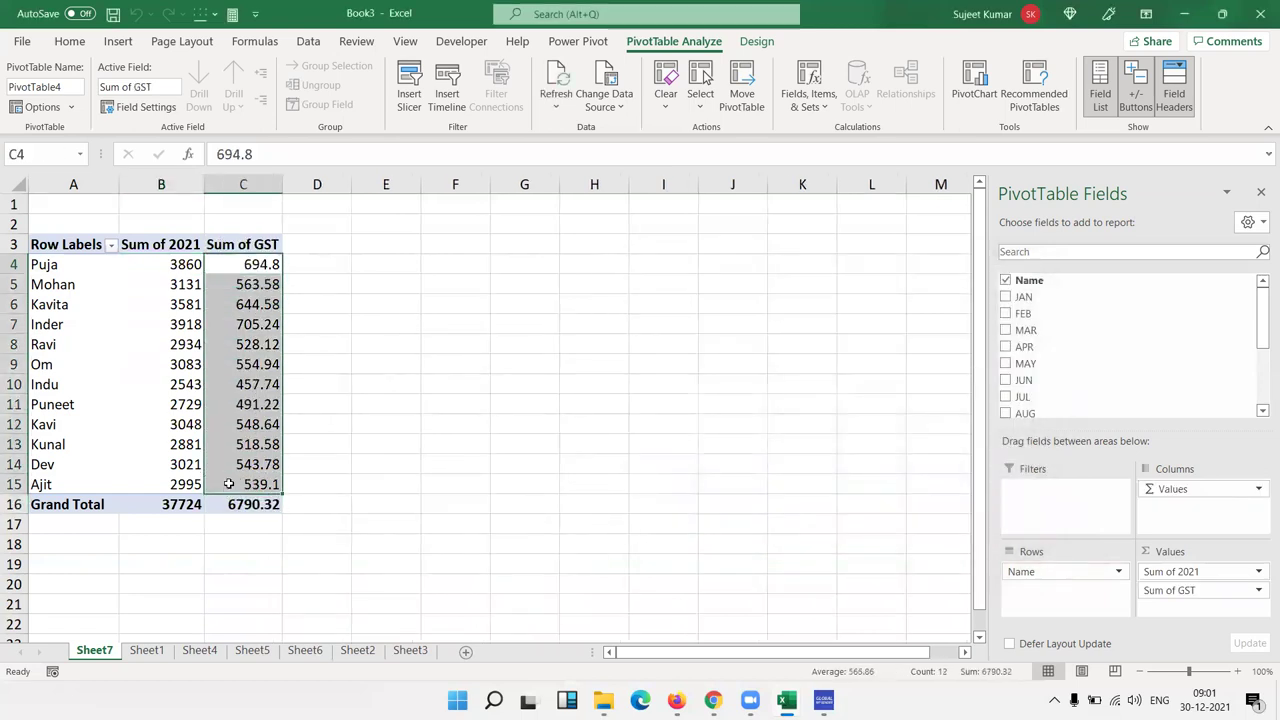
Select cell C5 and open Insert Calculated Field for another new pivot field
click(254, 284)
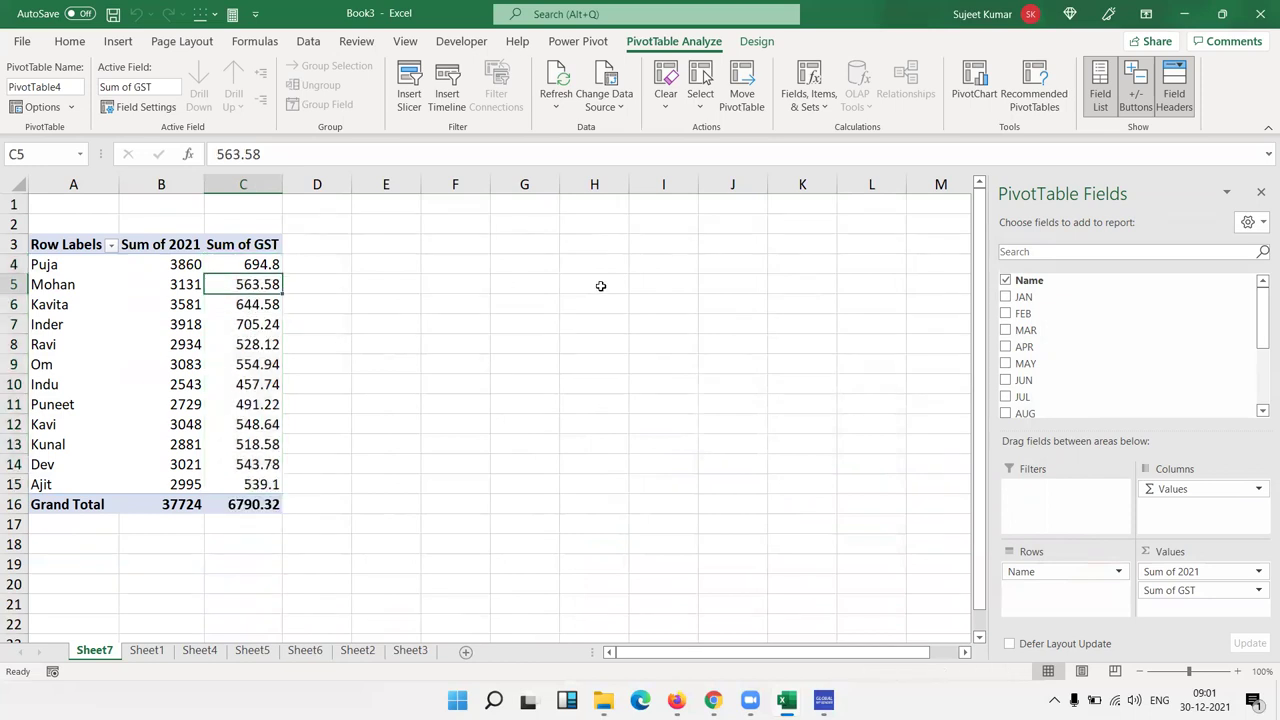
click(812, 113)
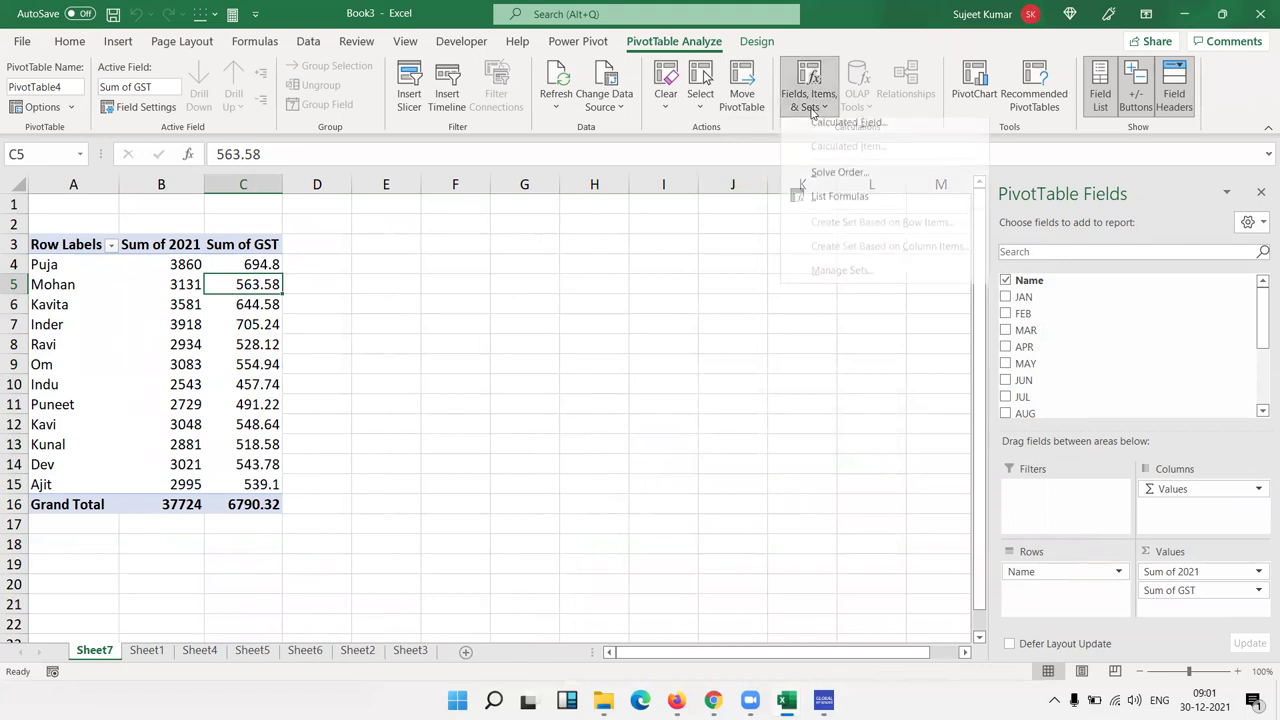
click(815, 132)
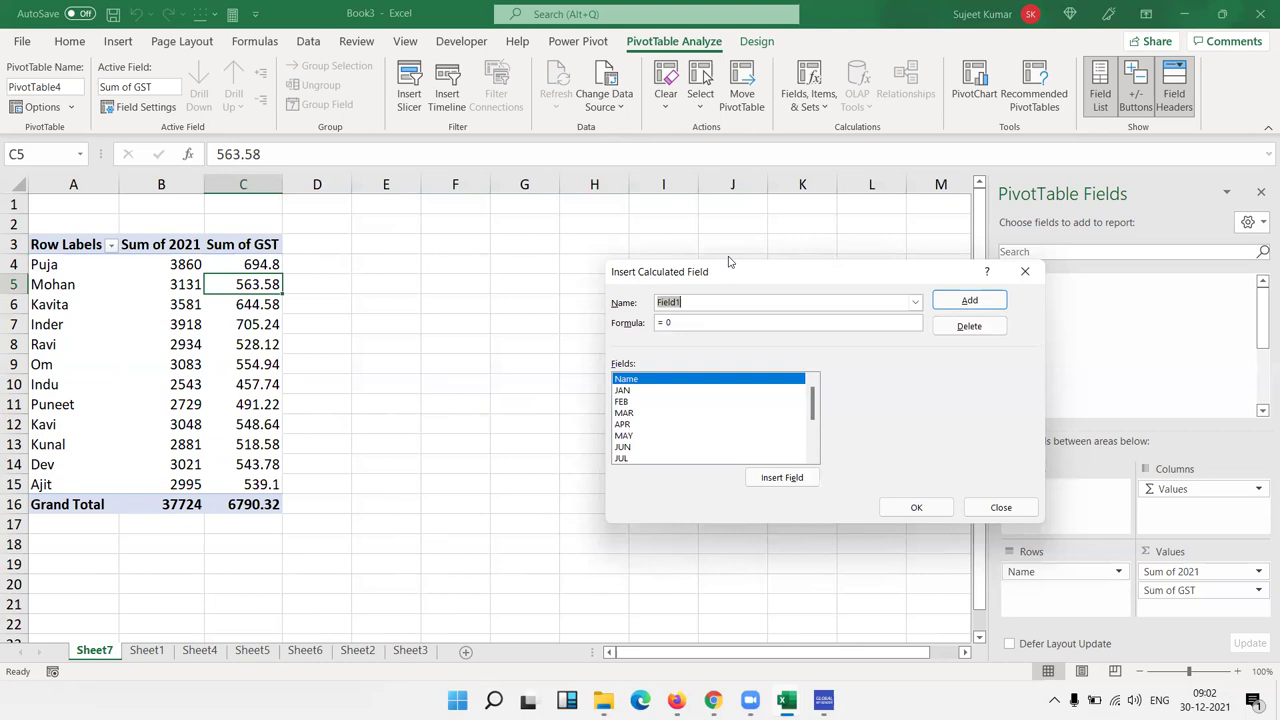
Add a calculated field named INC with the formula =IF('2021'<=3000,500,1000)
text(INC)
key(BackSpace)
text(()
scroll(810, 450, down, 3)
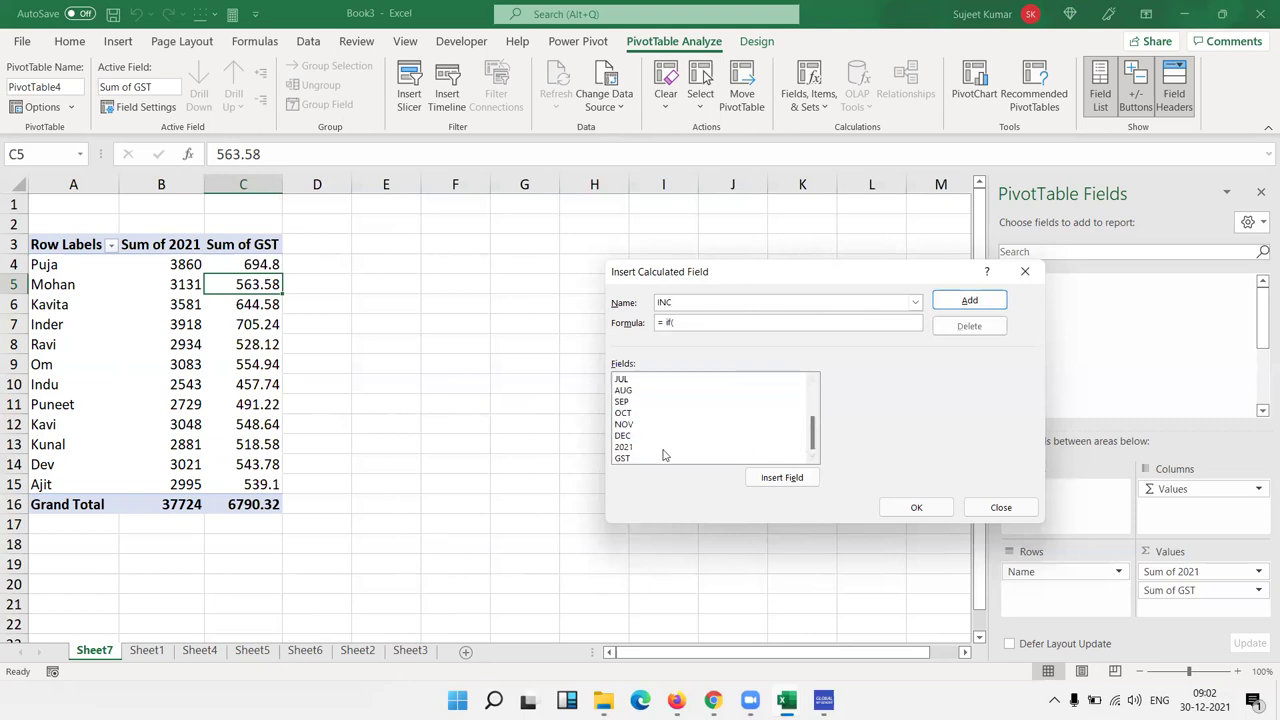
click(660, 447)
double_click(660, 447)
text(<=)
text(250)
key(BackSpace)
key(BackSpace)
key(BackSpace)
text(3000)
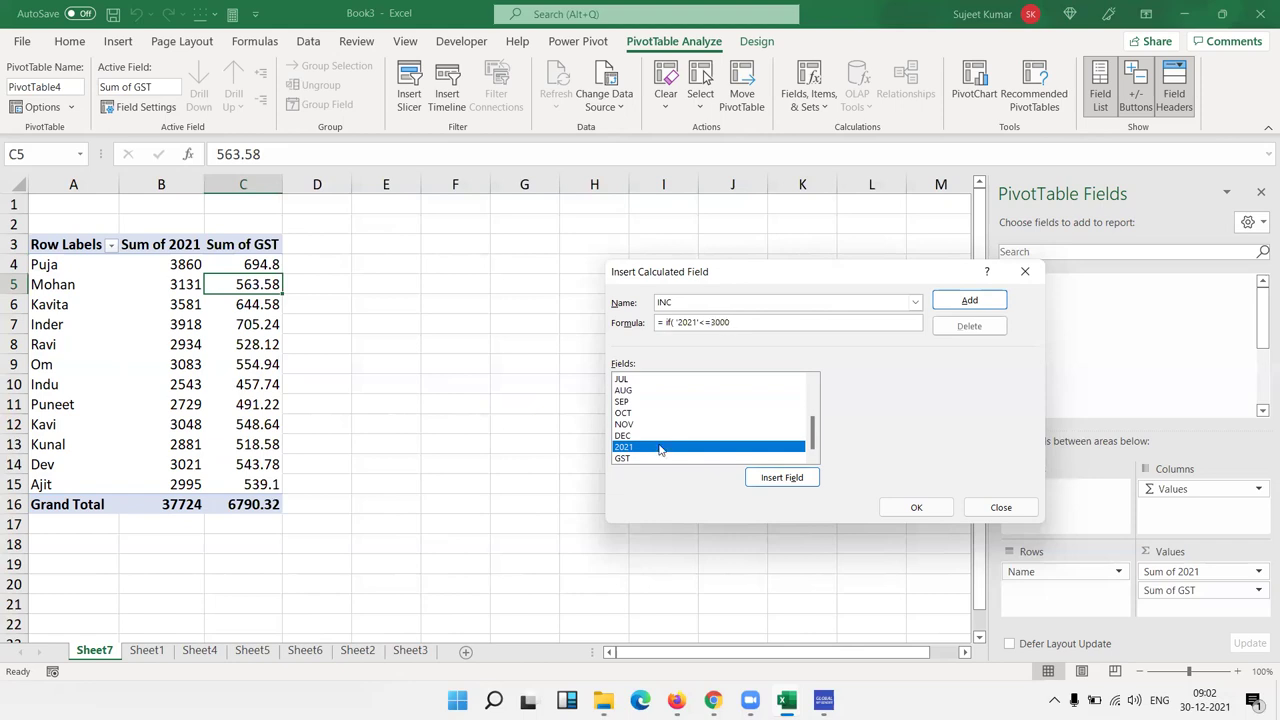
text(,500,1000)
click(970, 302)
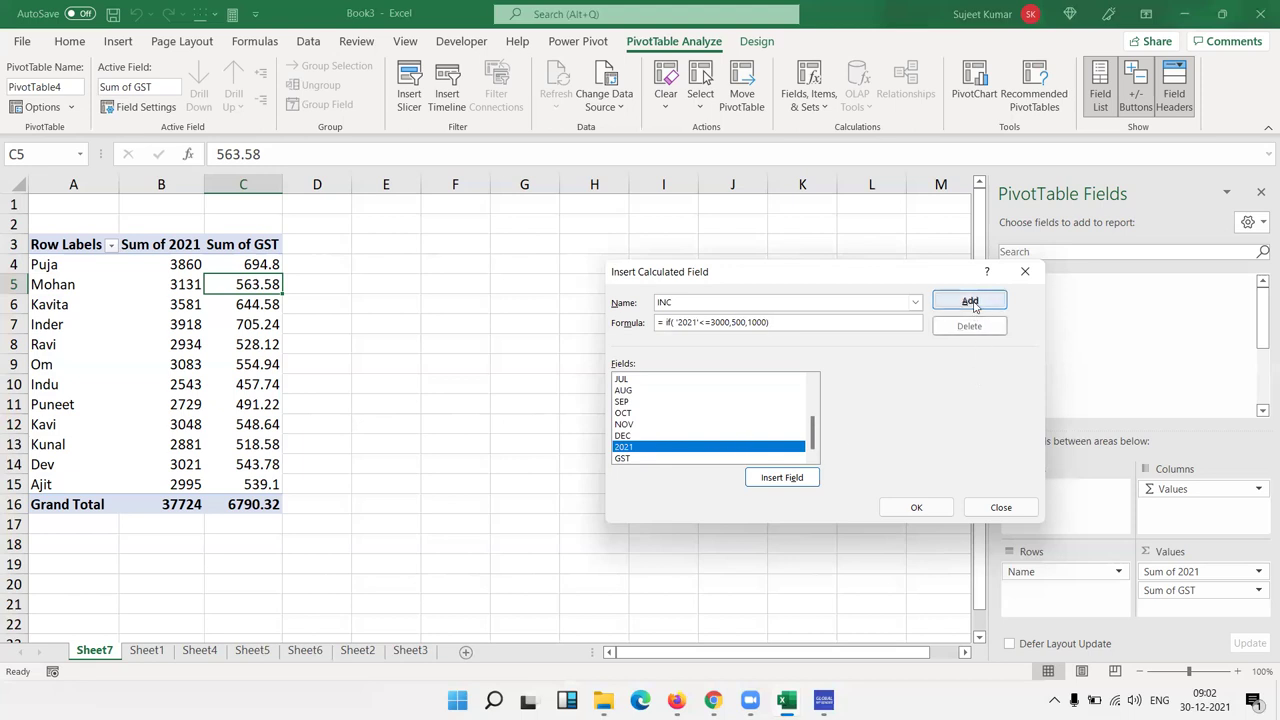
click(925, 510)
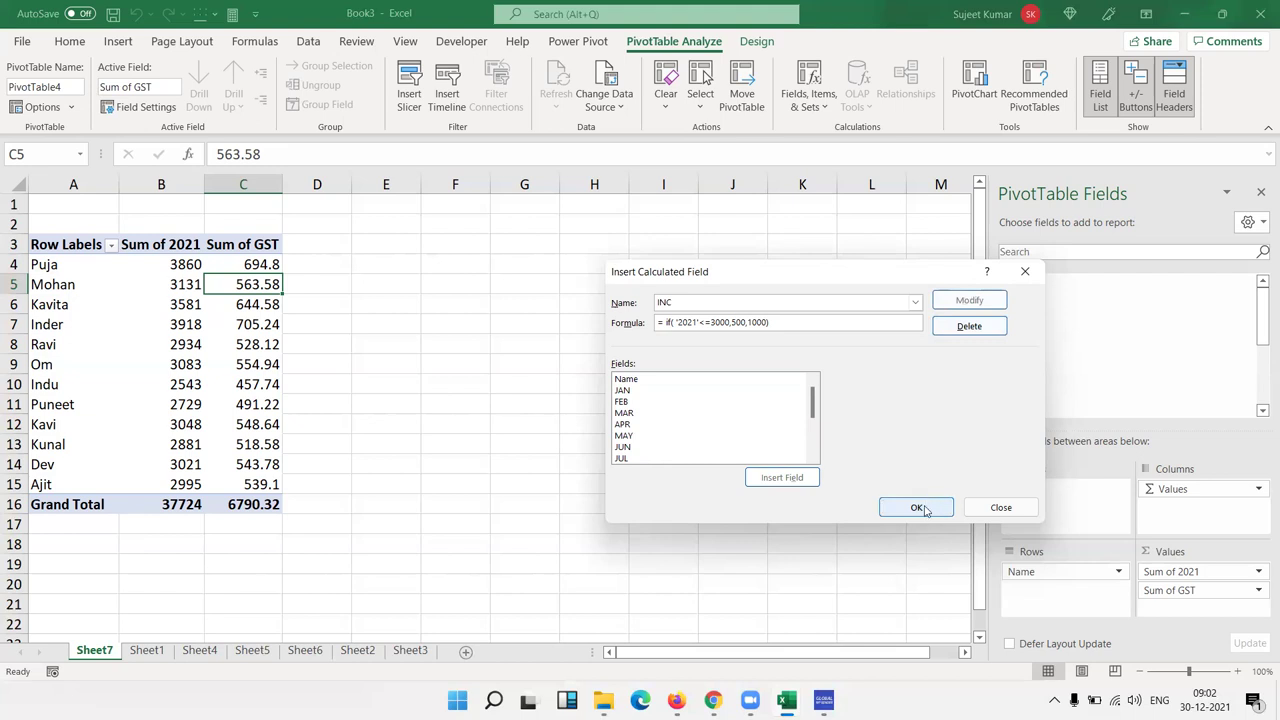
Confirm INC into the pivot table and review the Sum of 2021, GST and INC values in B5:D14
click(925, 510)
click(318, 462)
drag(322, 427, 174, 284)
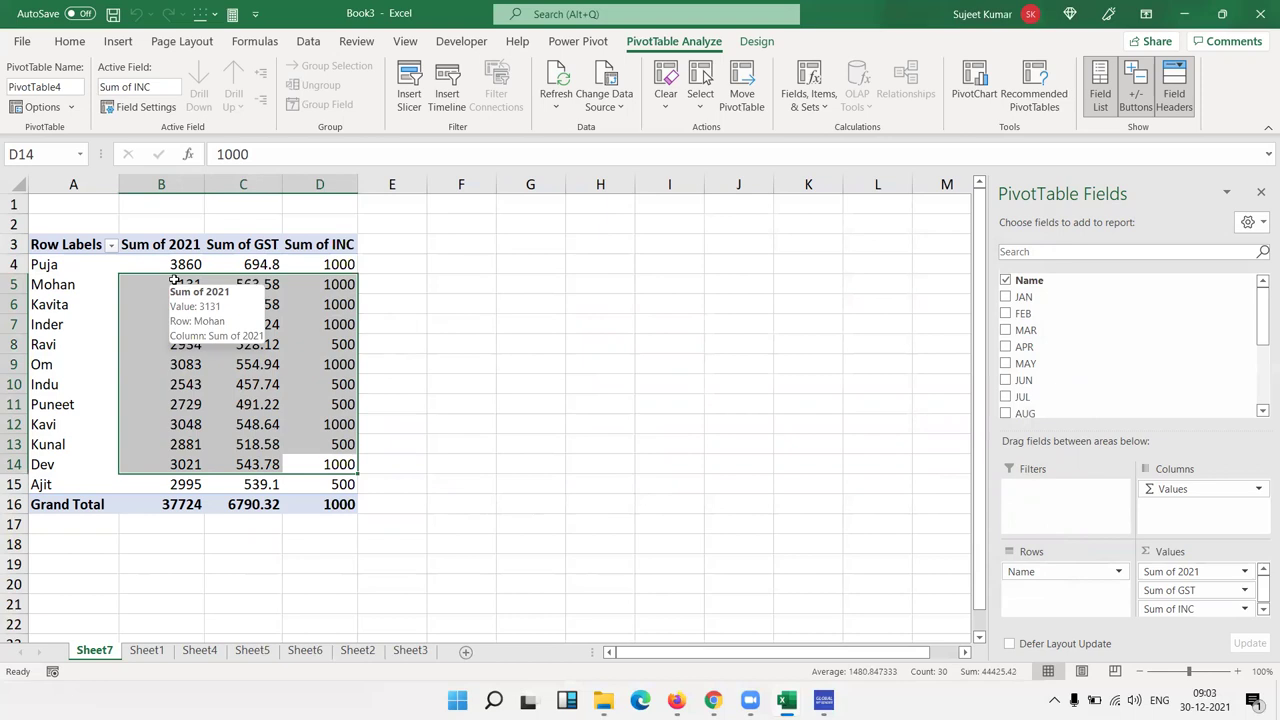
click(250, 300)
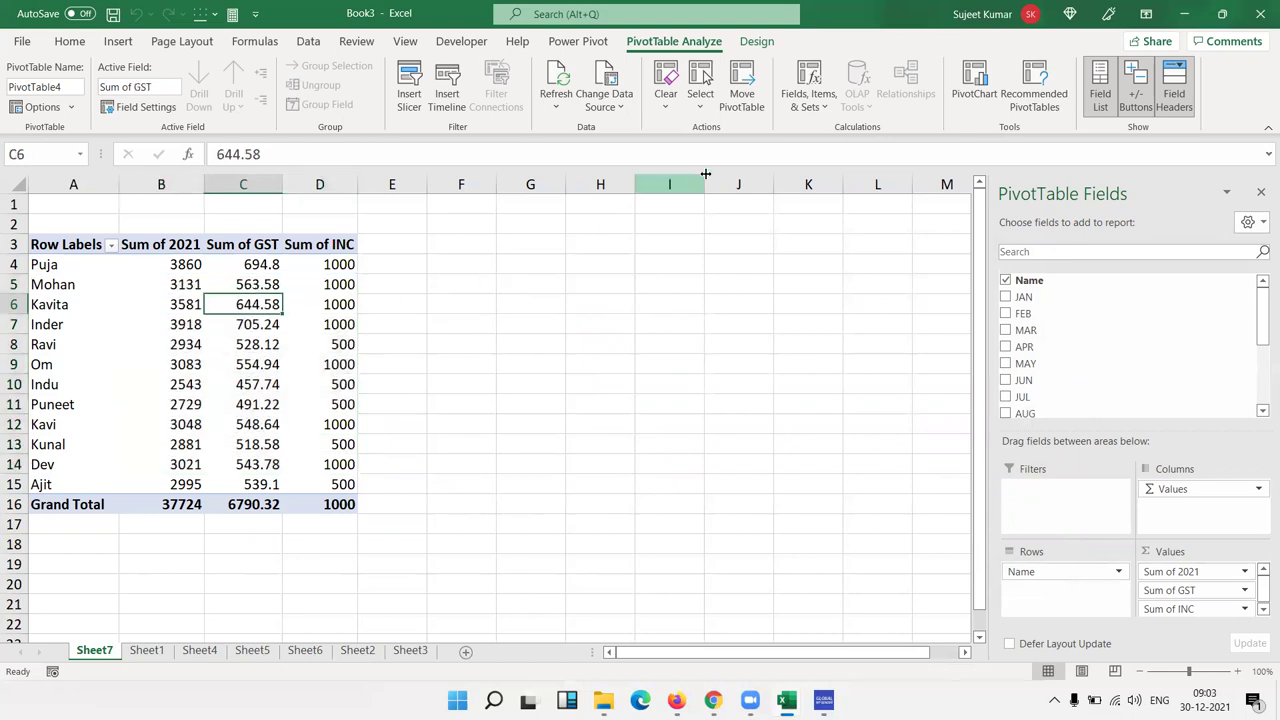
click(812, 105)
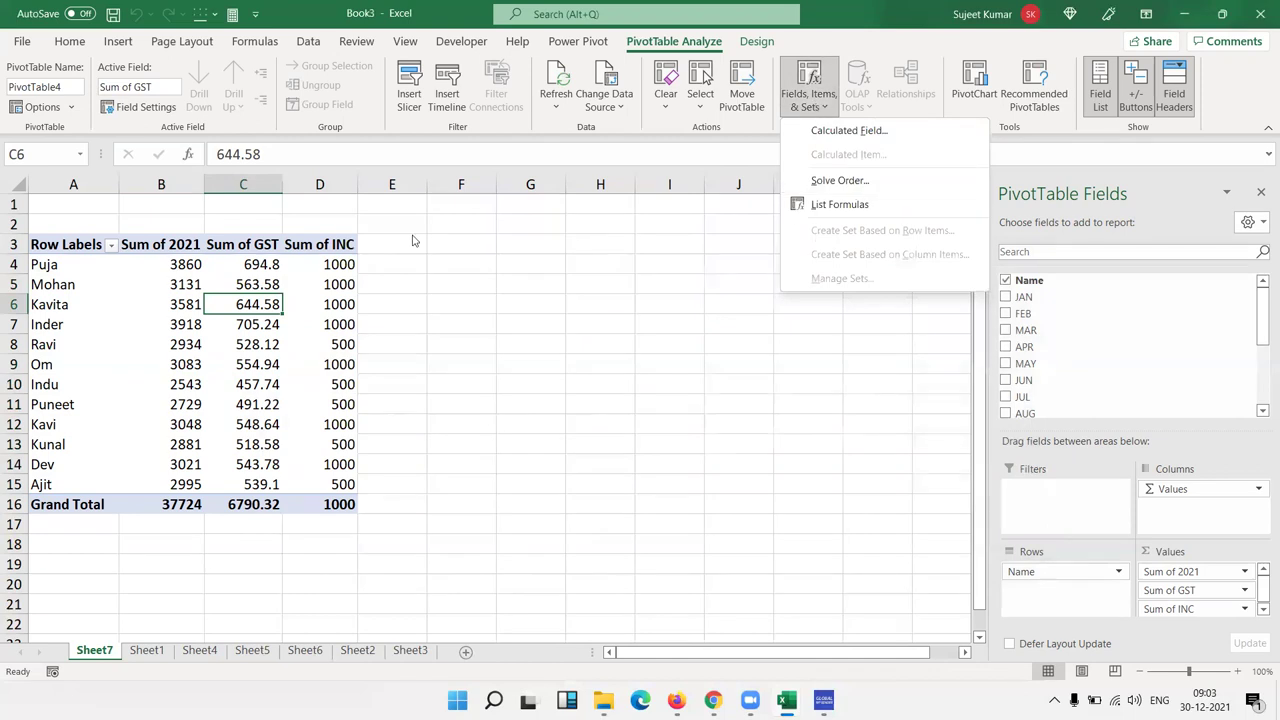
click(818, 205)
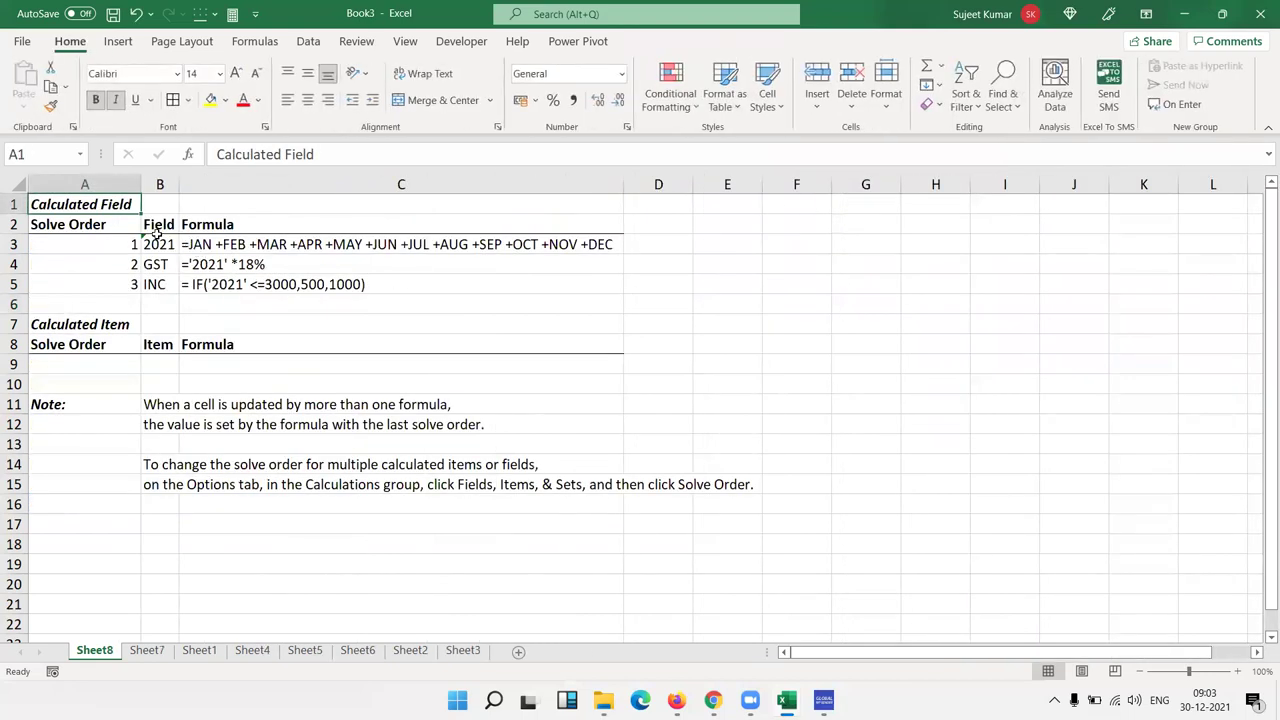
click(160, 244)
drag(160, 244, 268, 288)
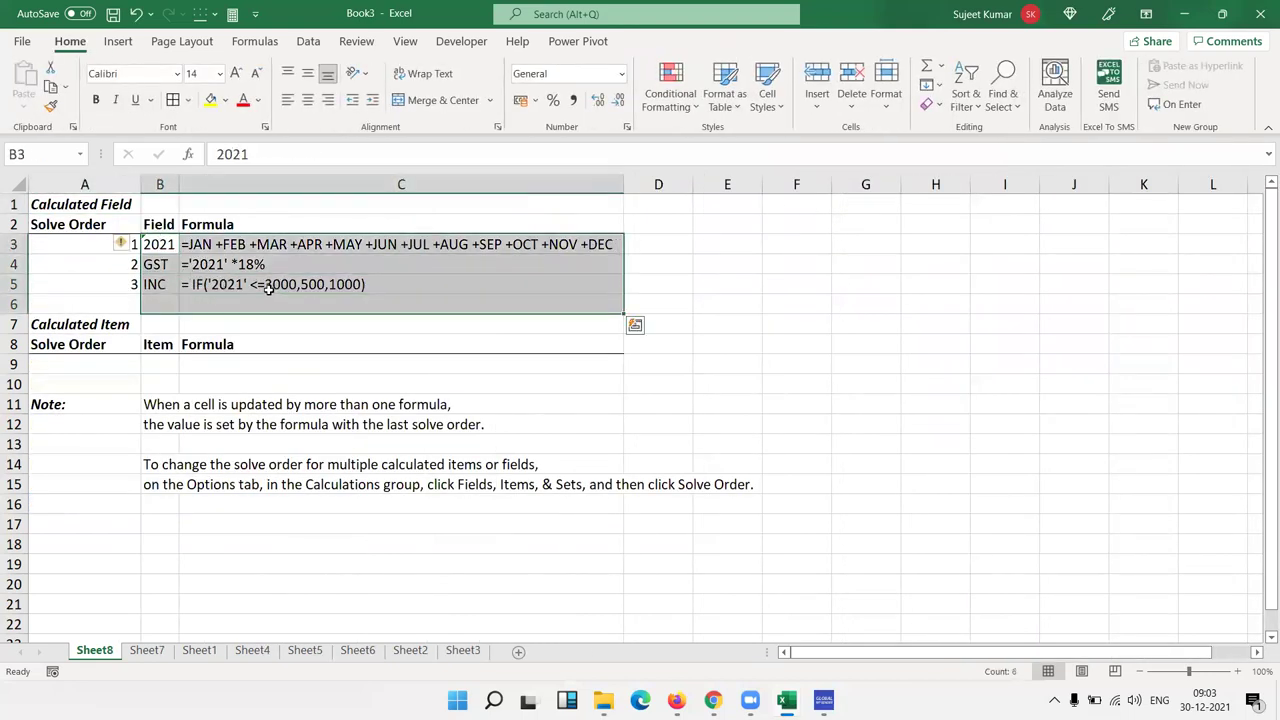
right_click(112, 650)
click(165, 449)
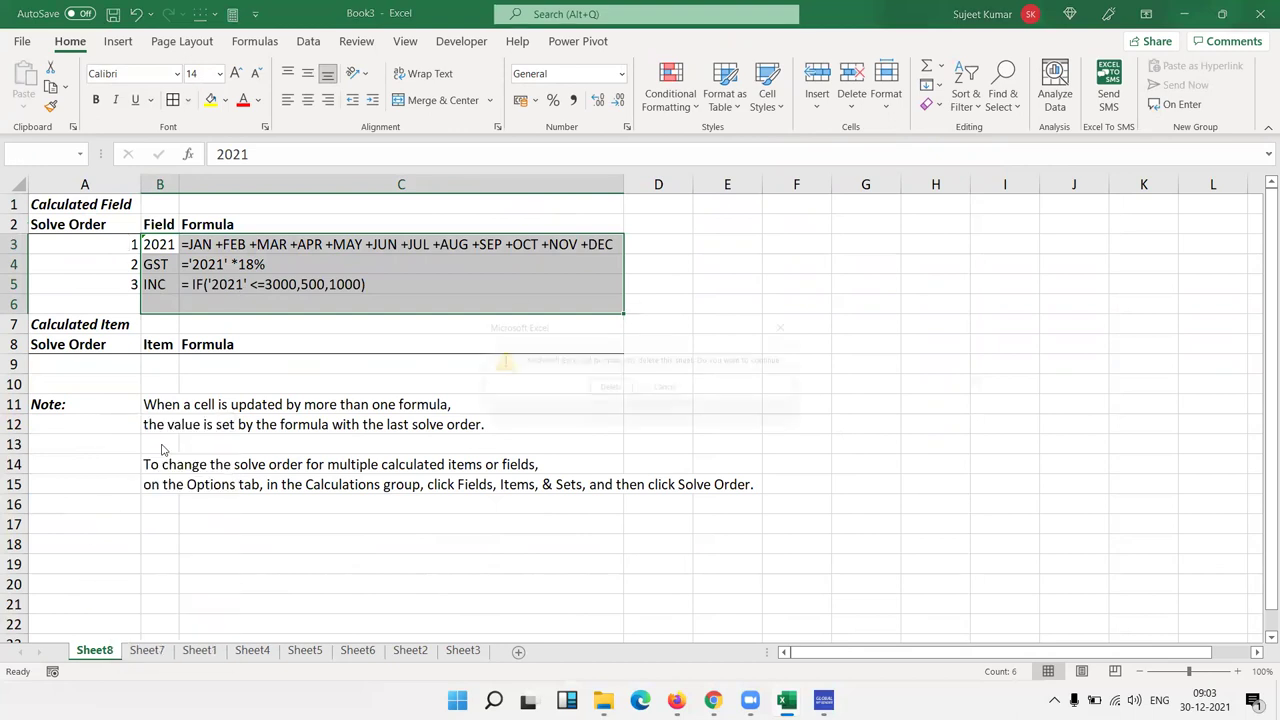
click(608, 396)
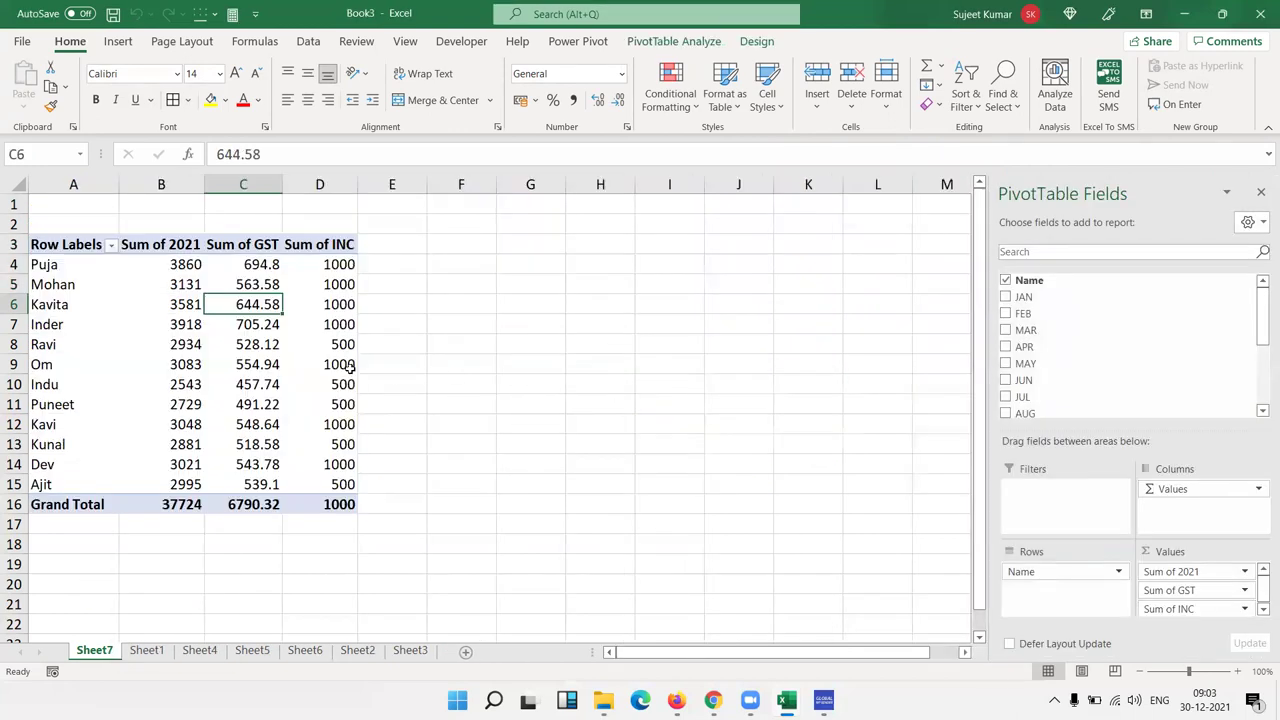
click(308, 363)
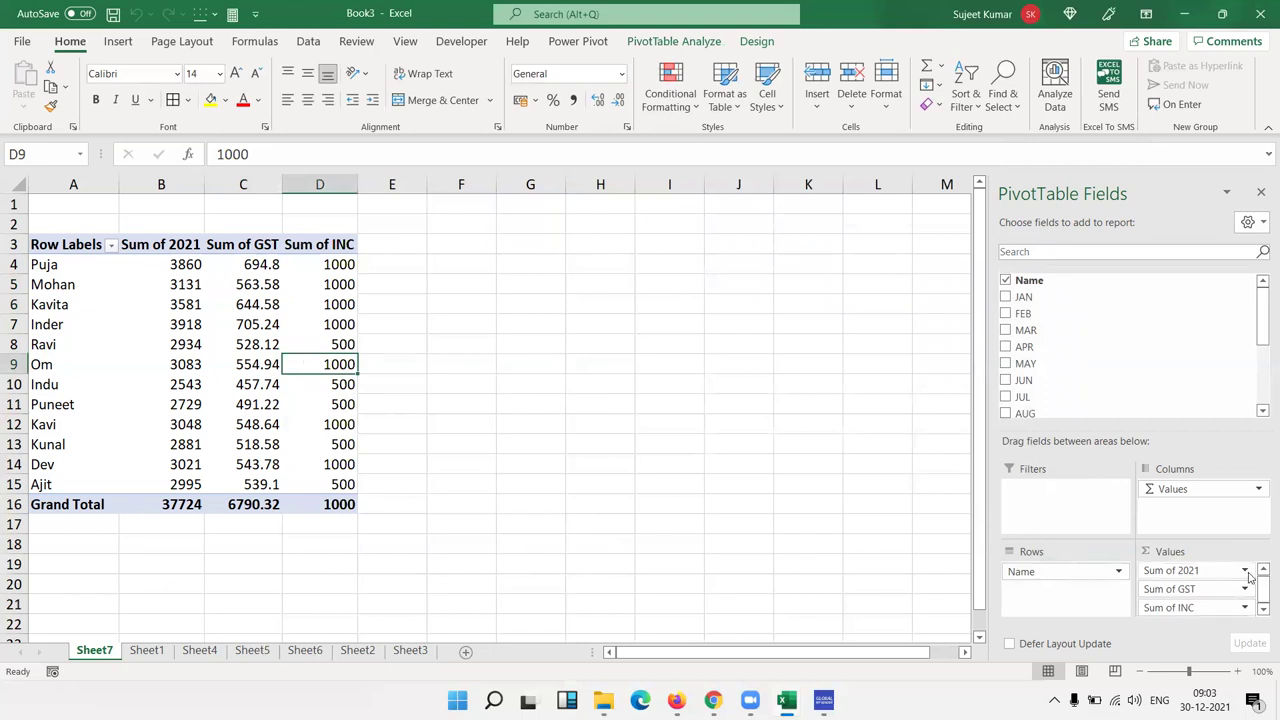
scroll(1032, 398, down, 3)
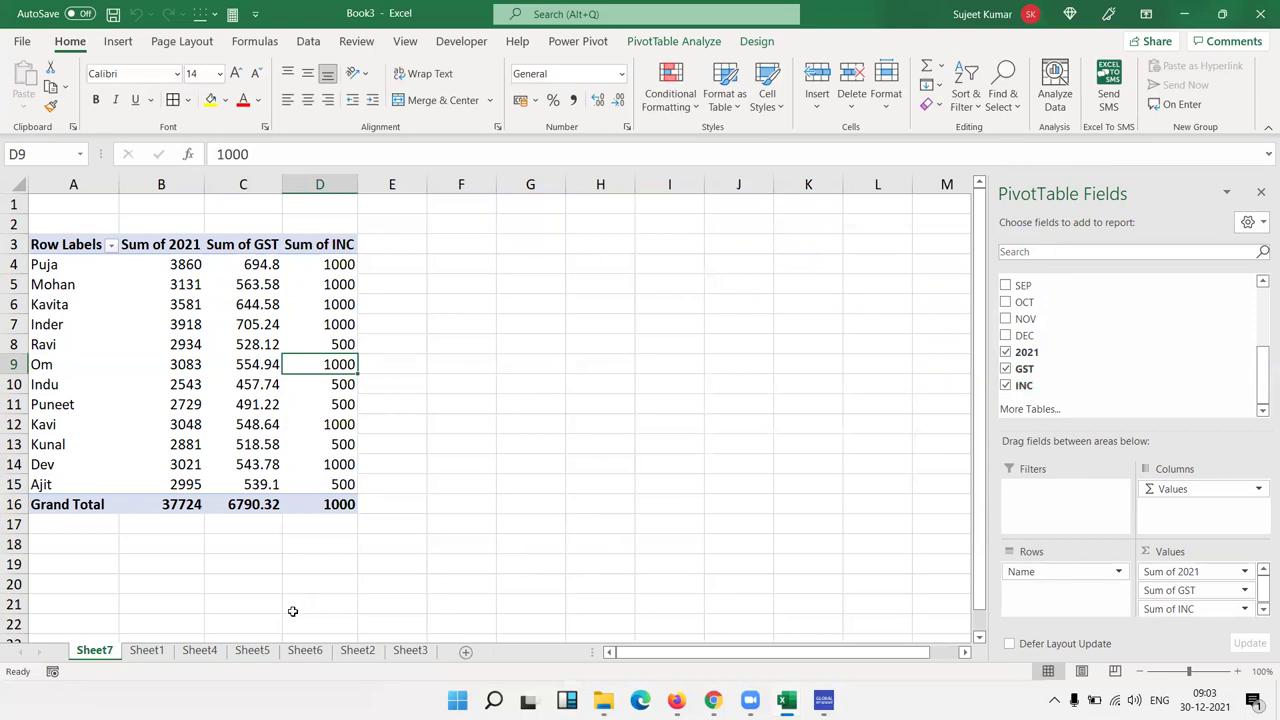
click(146, 651)
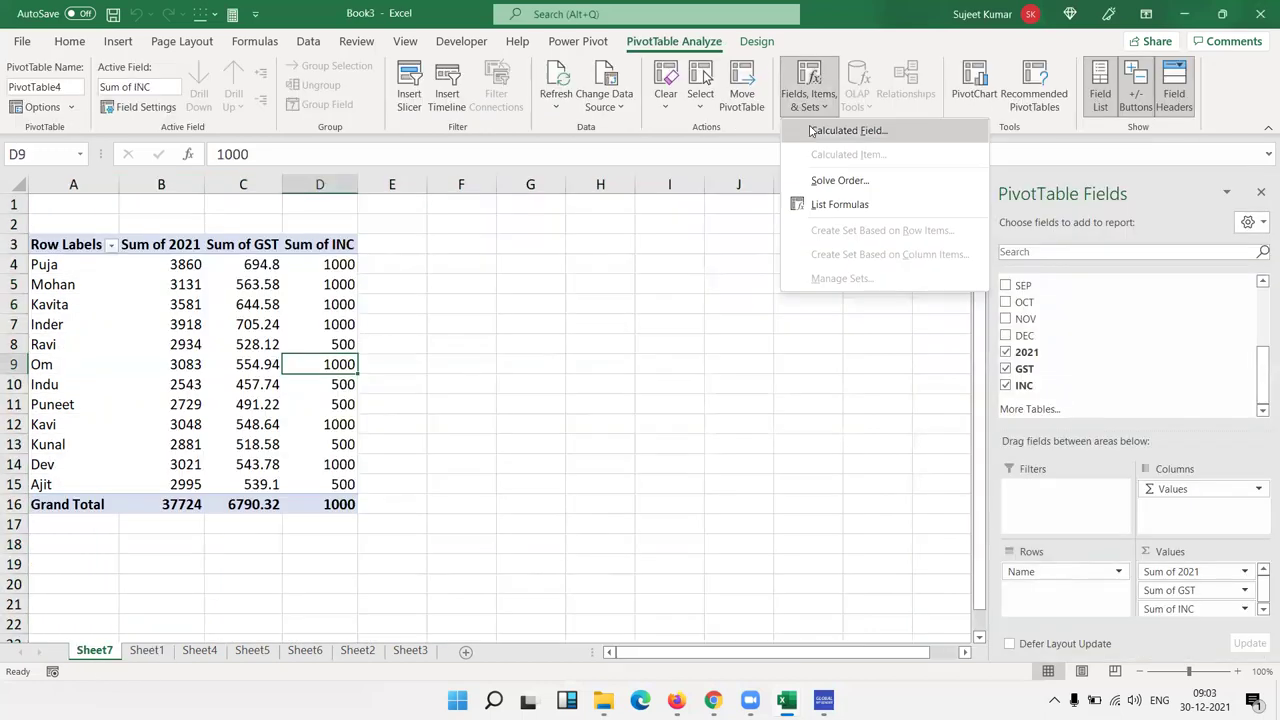
click(812, 128)
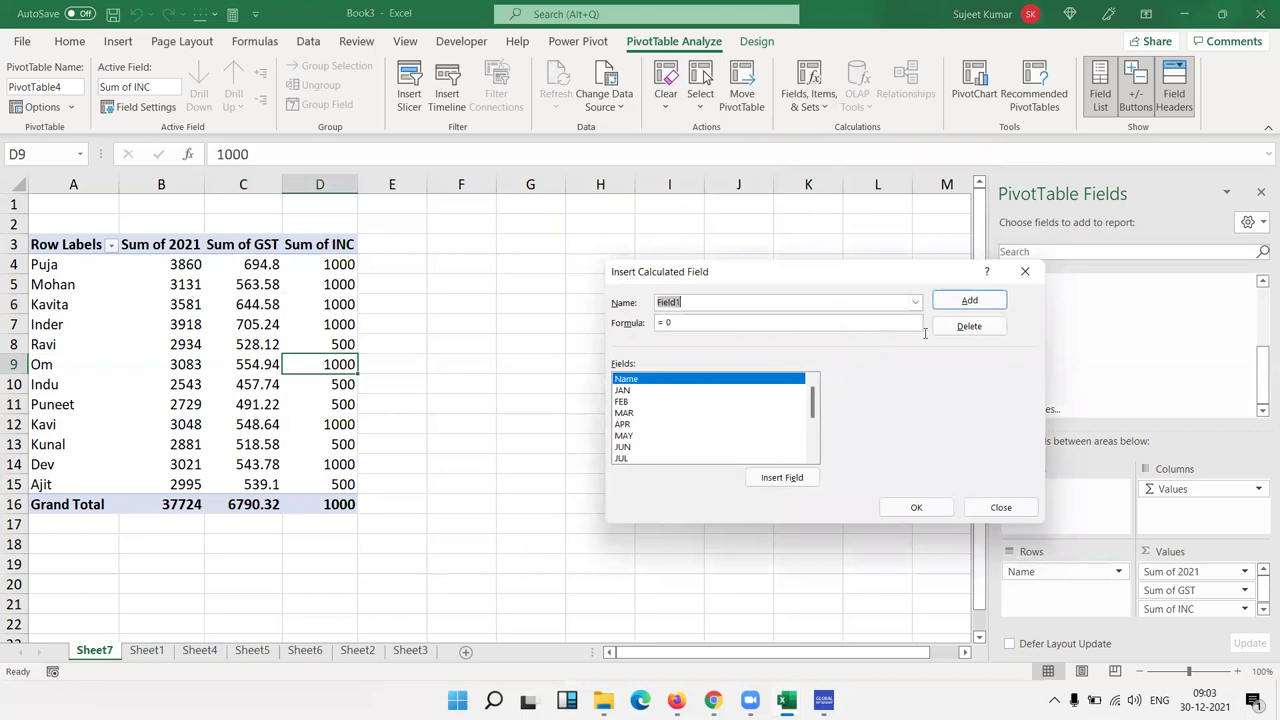
click(1024, 272)
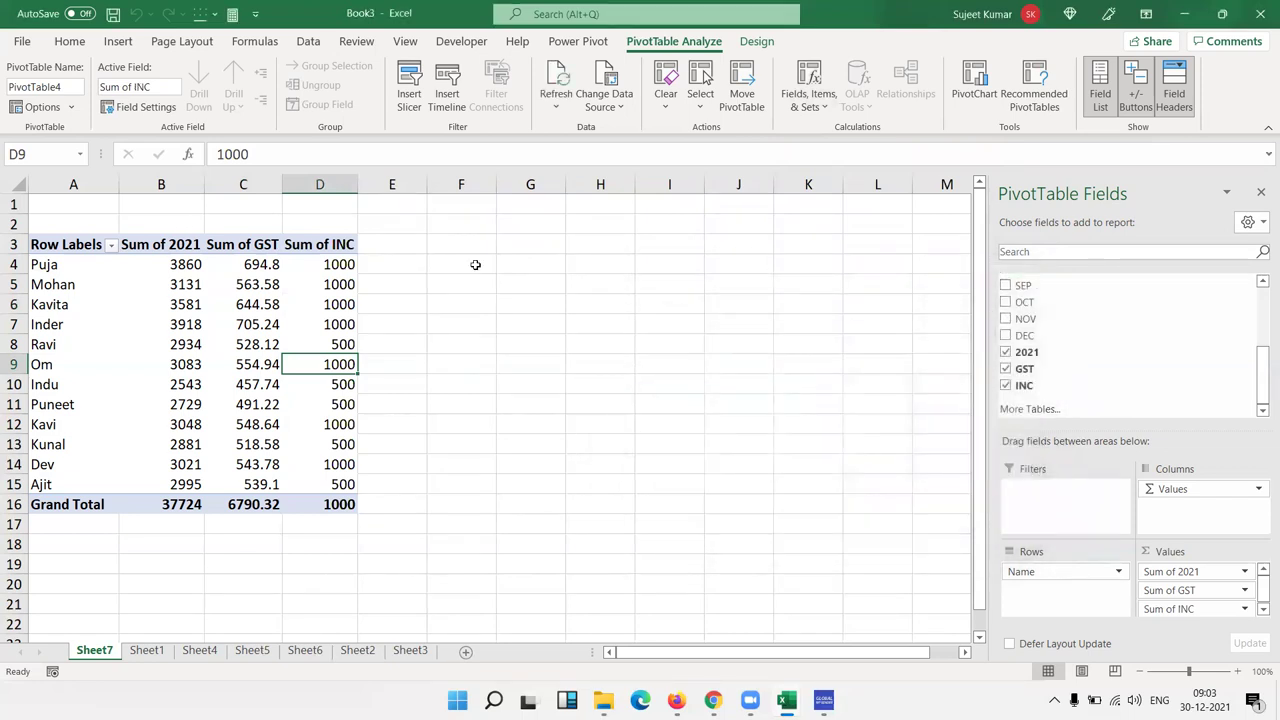
click(475, 264)
click(28, 42)
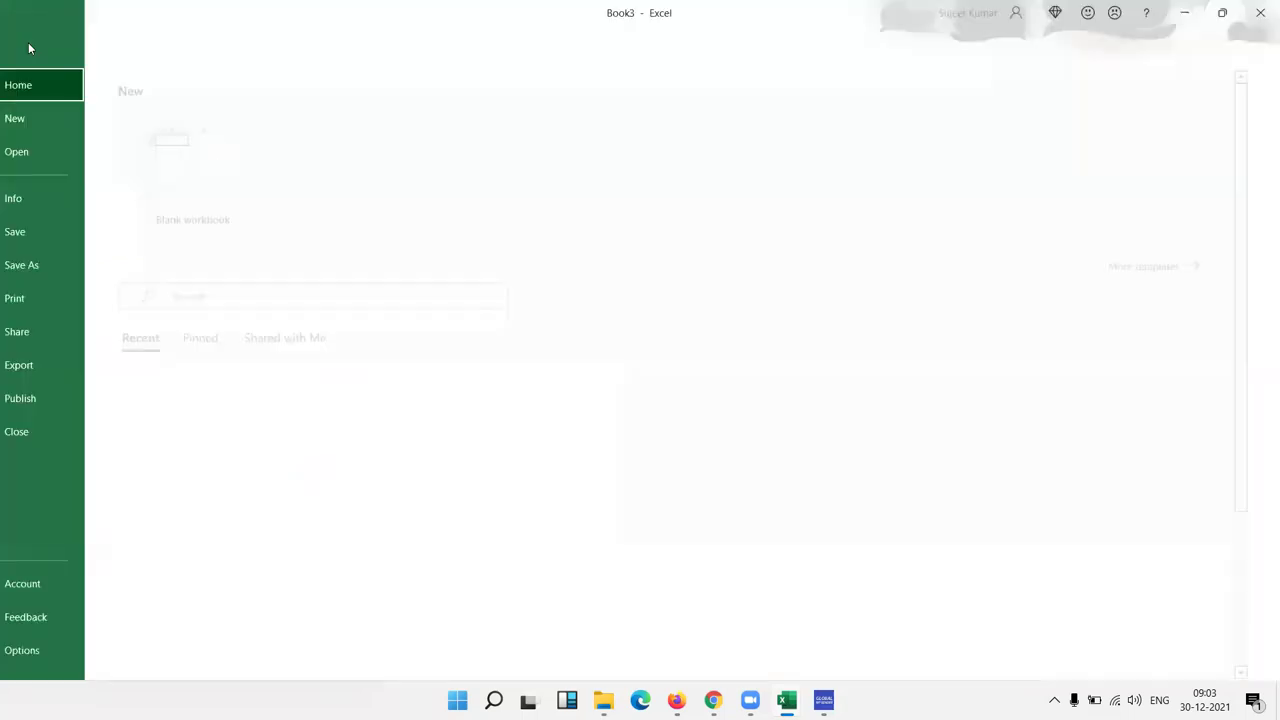
click(23, 48)
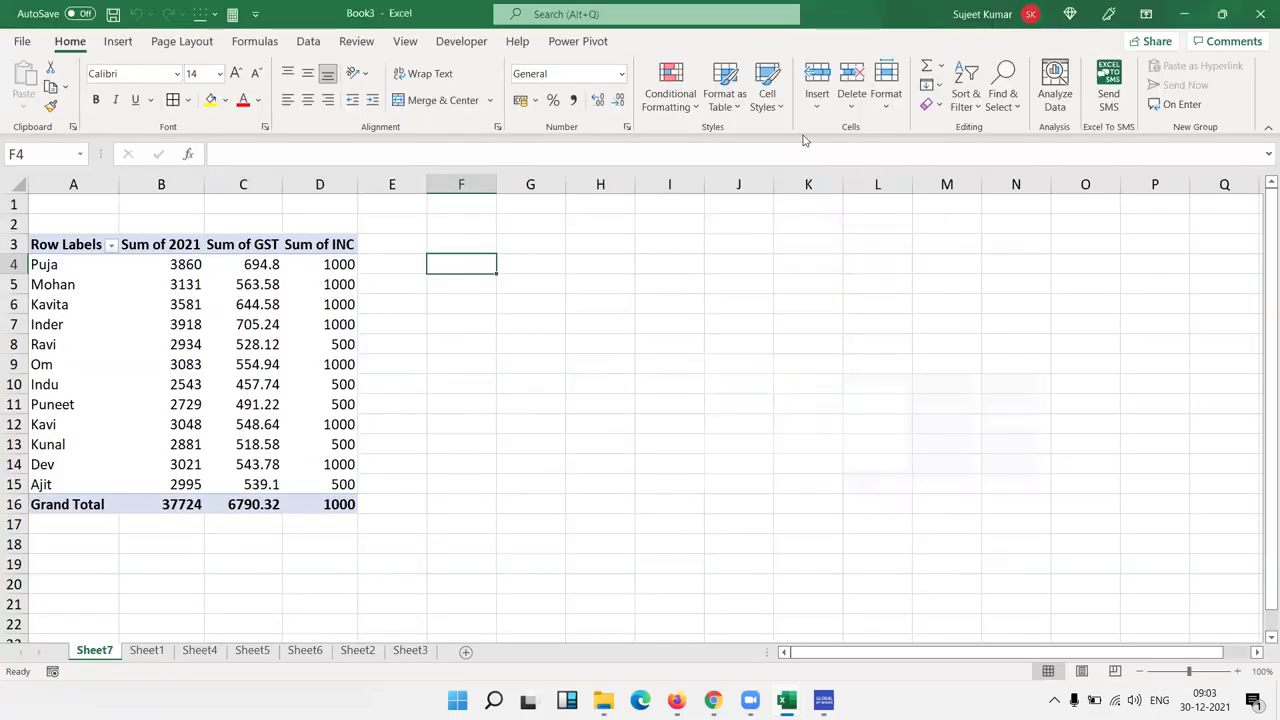
click(305, 322)
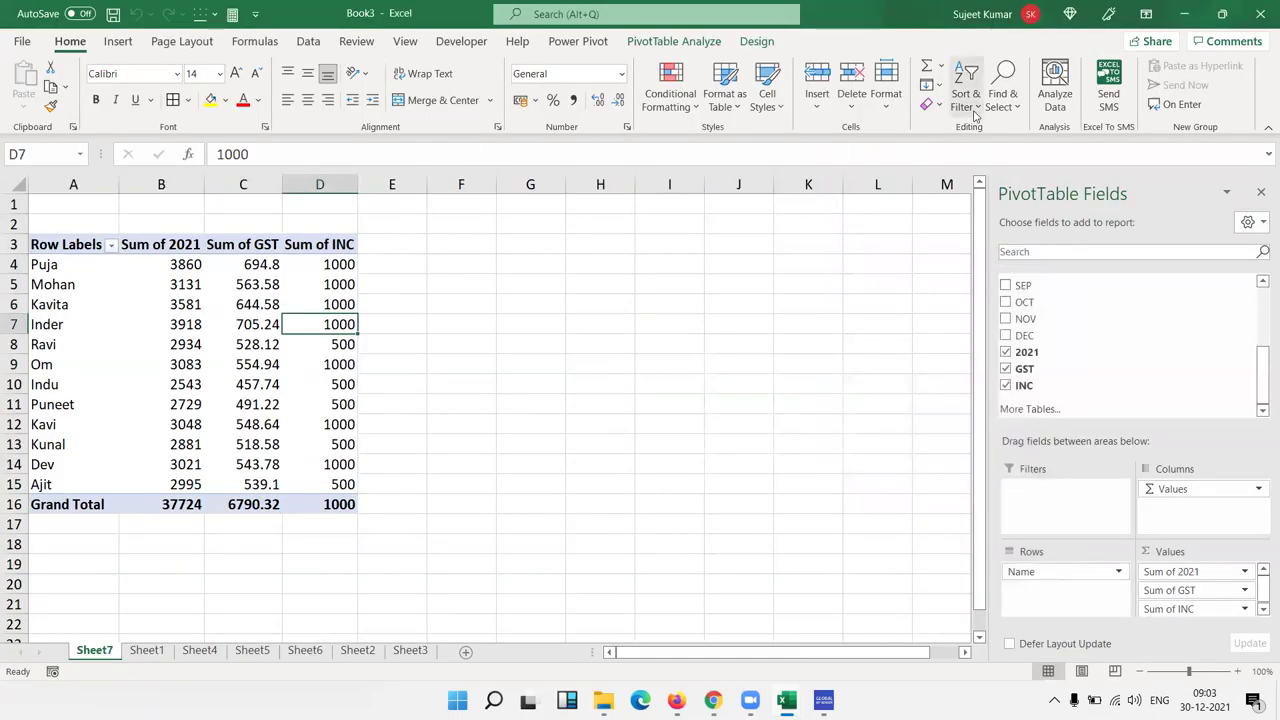
click(673, 41)
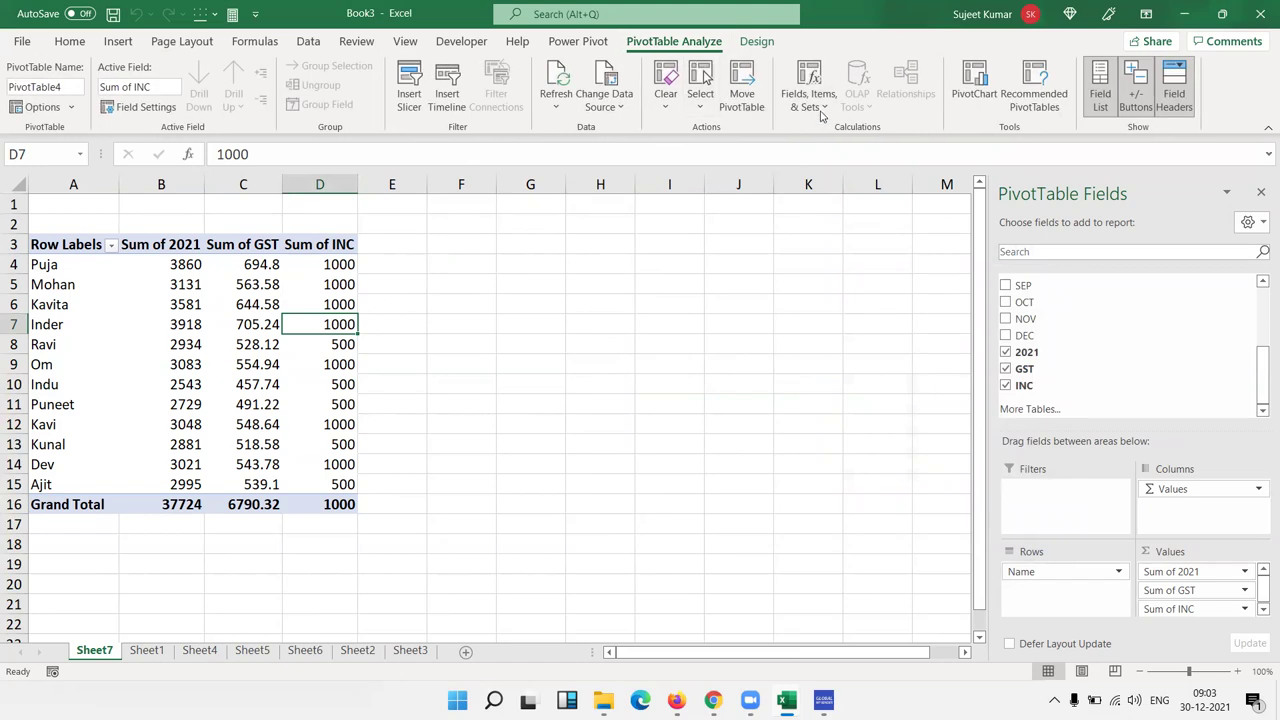
click(818, 105)
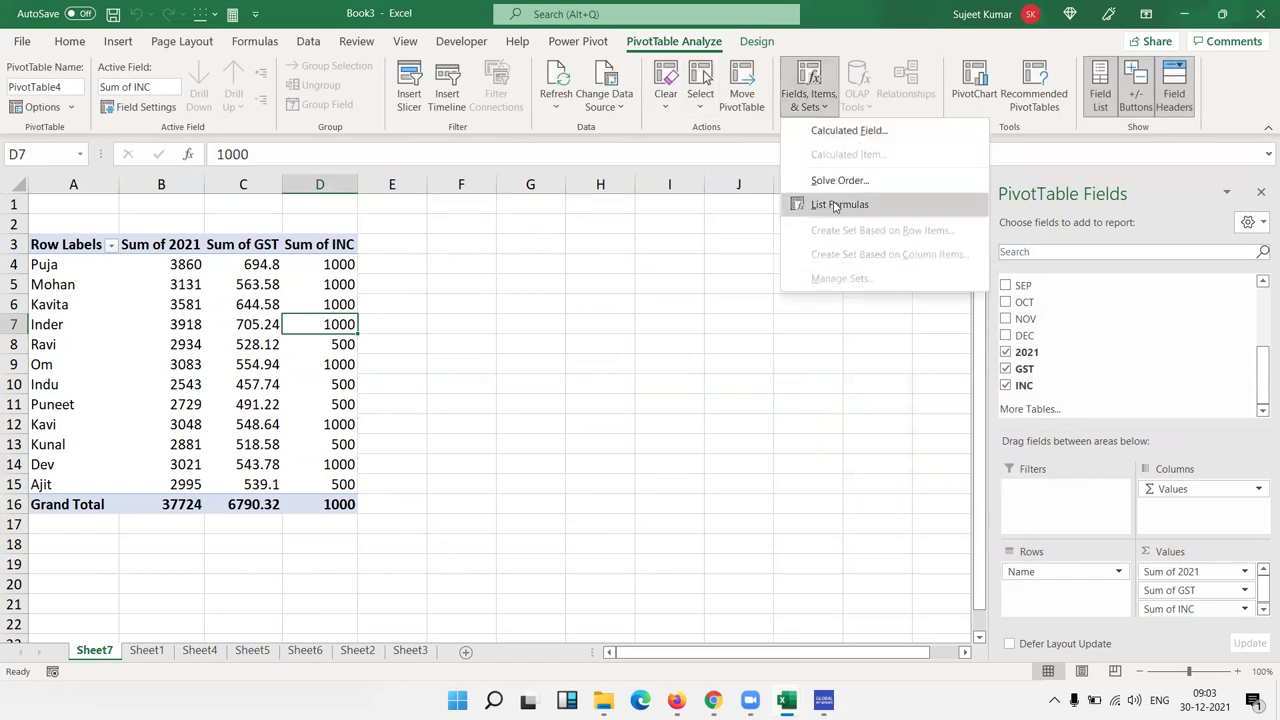
List the pivot table's calculated field formulas on a new sheet, Sheet9
click(836, 205)
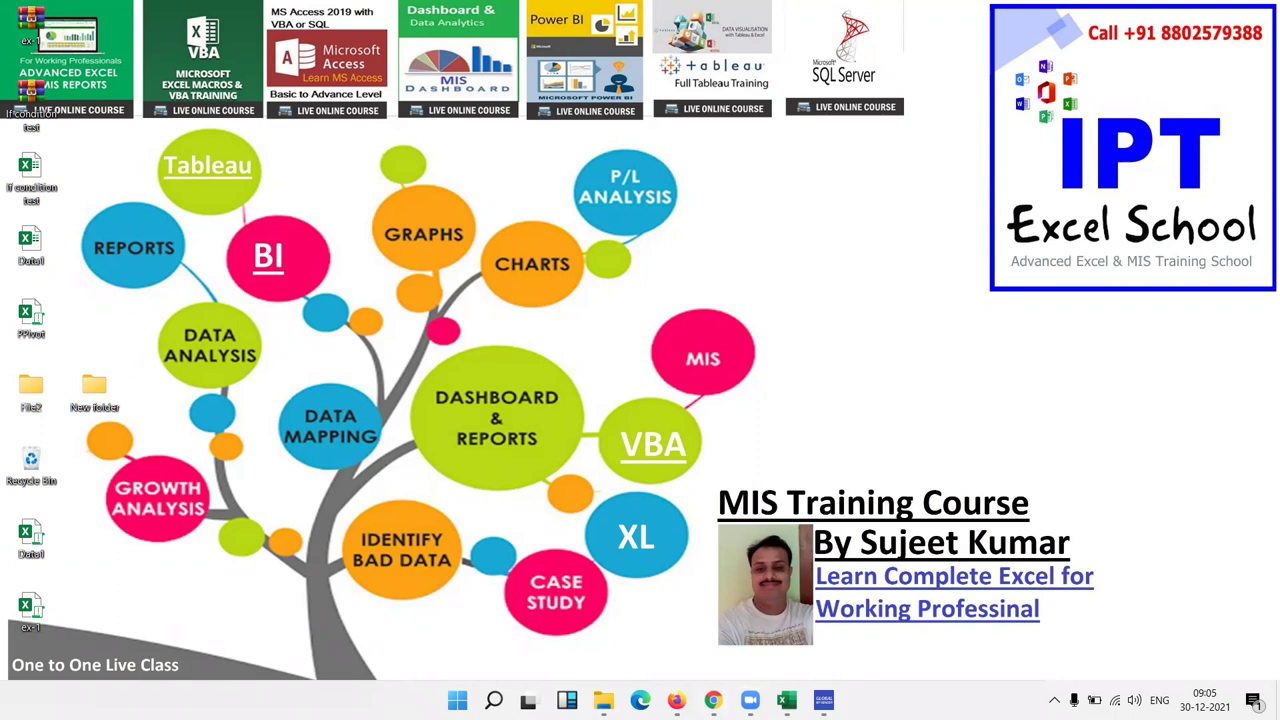
click(713, 700)
click(1074, 13)
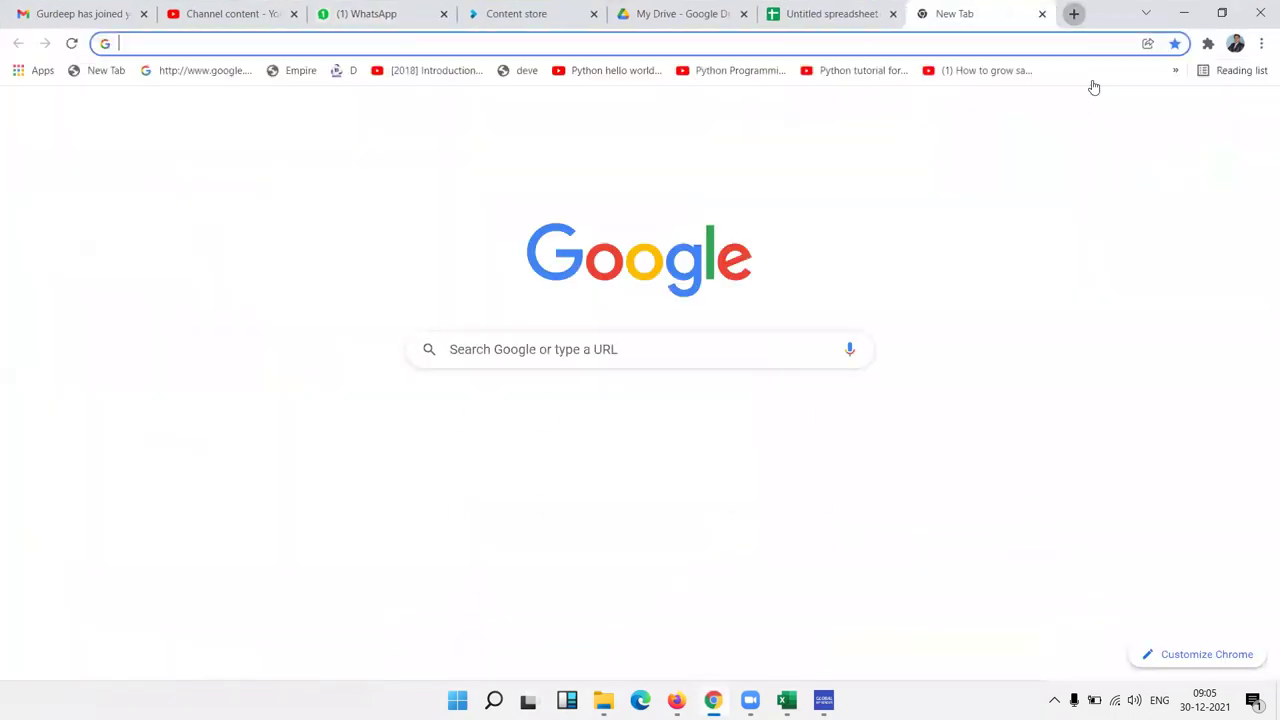
text(ipt)
key(Return)
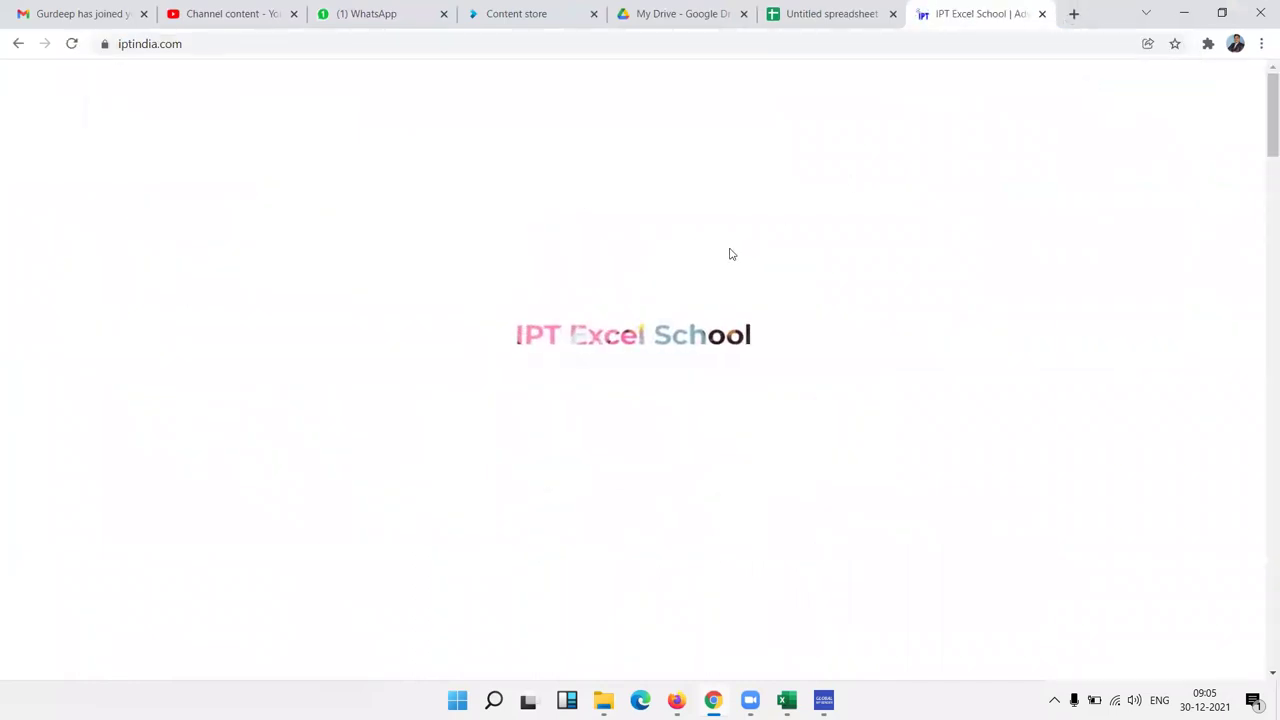
scroll(790, 250, down, 2)
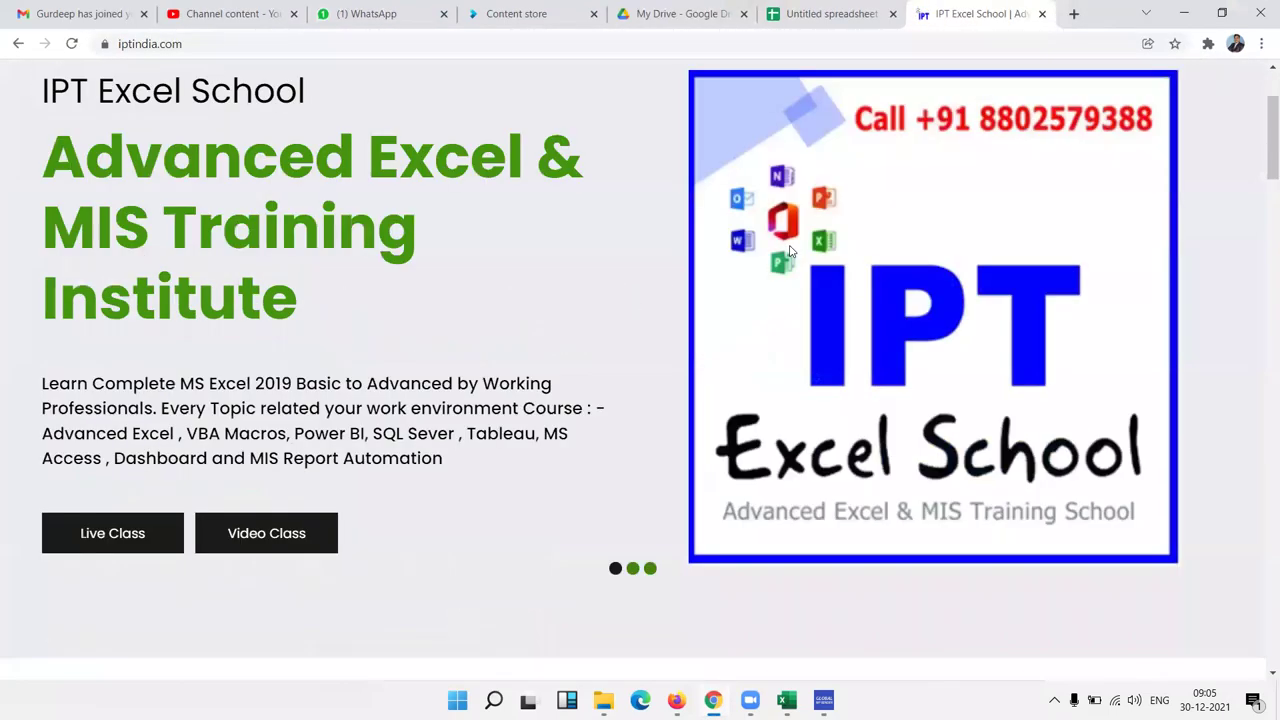
scroll(785, 252, down, 4)
scroll(785, 252, down, 2)
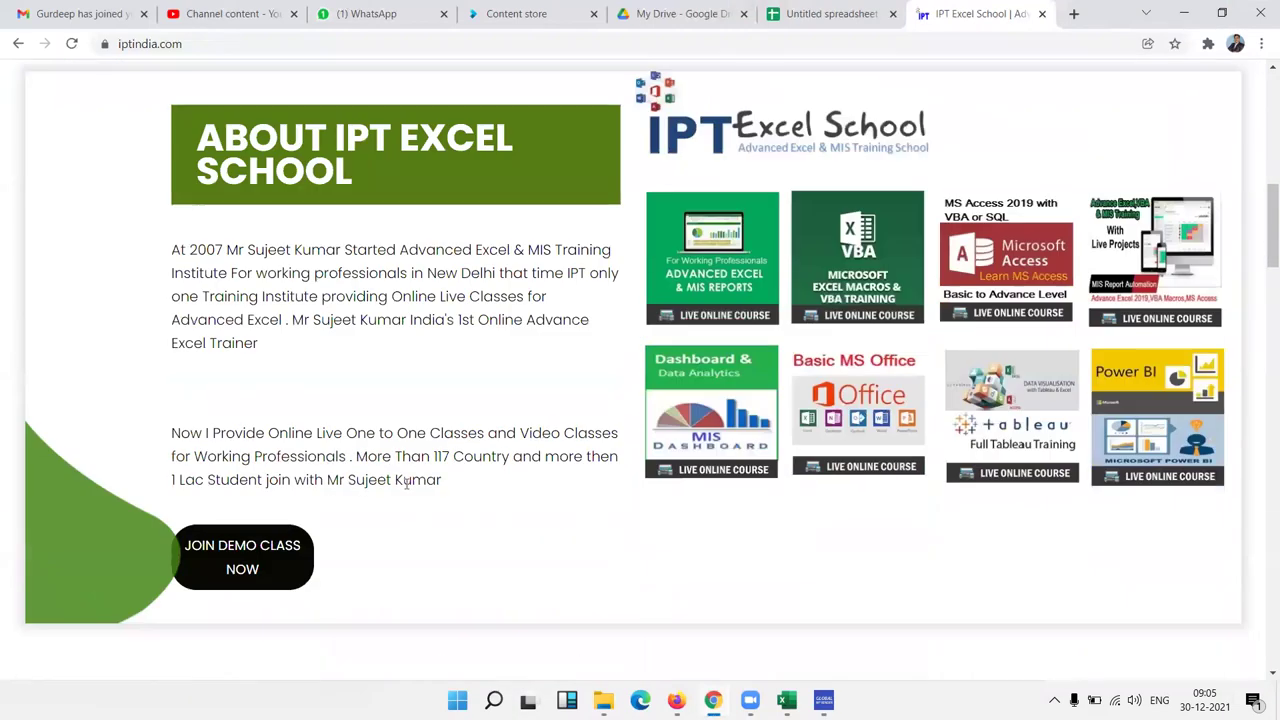
click(246, 566)
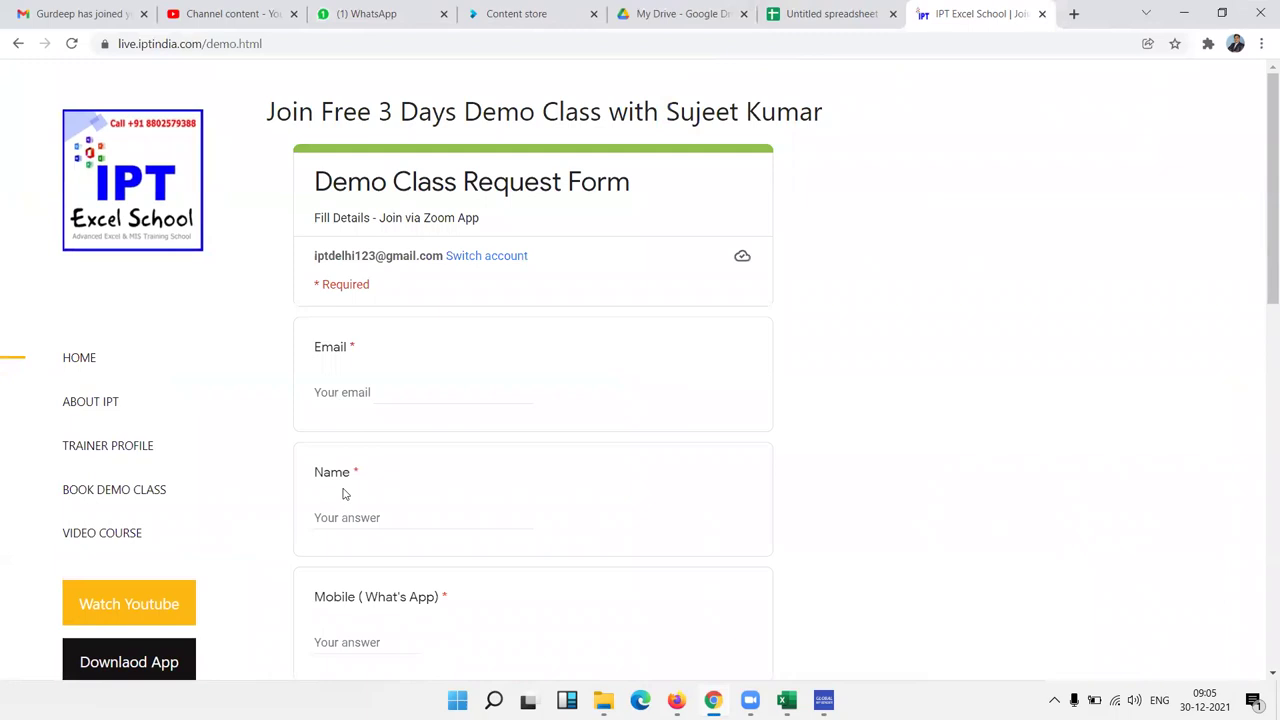
key(super+d)
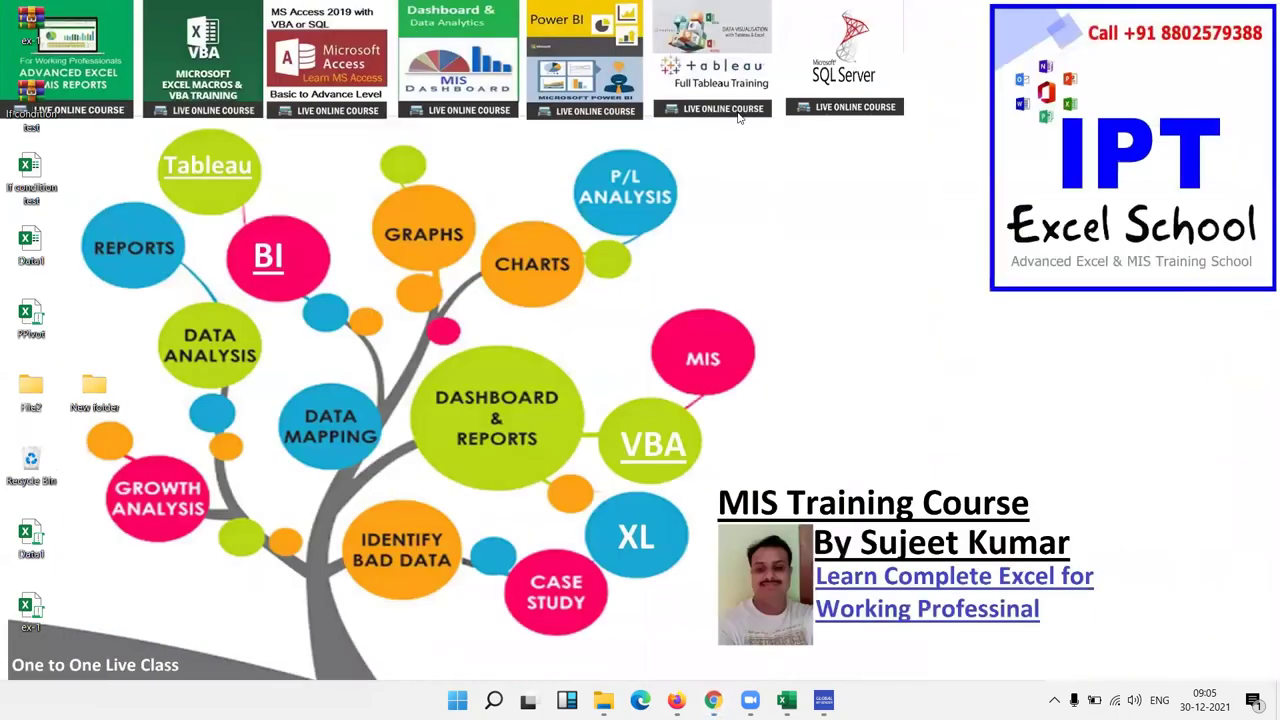